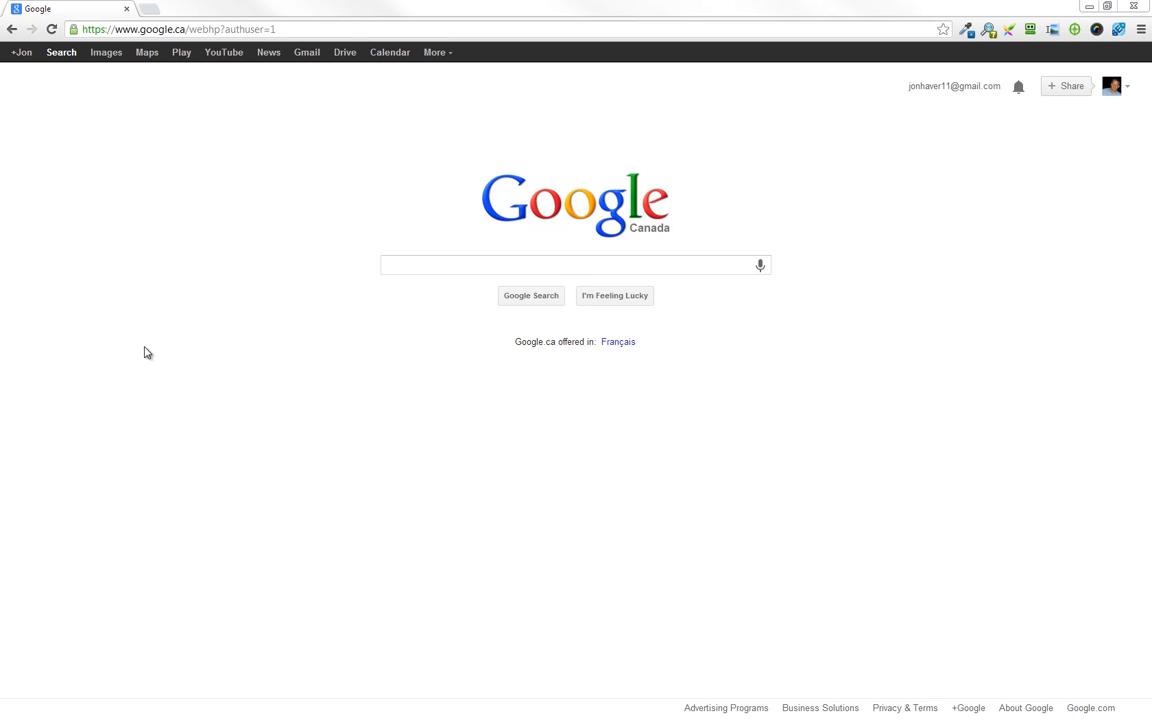
click(400, 266)
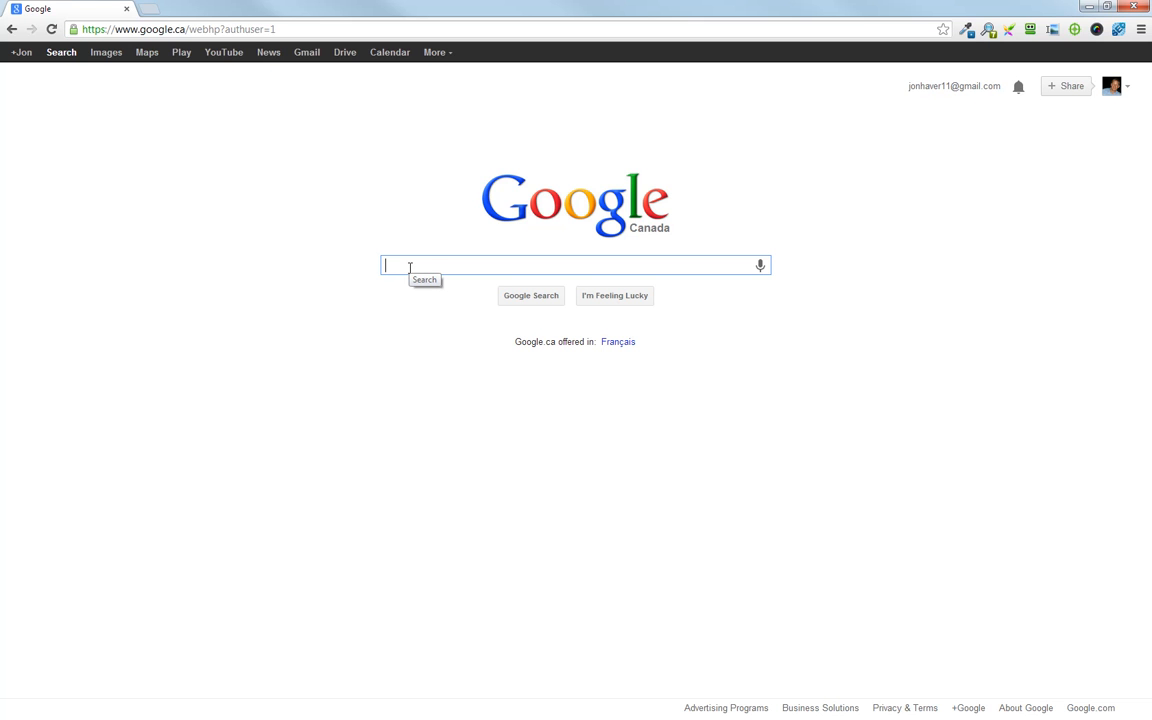
text(gourmet)
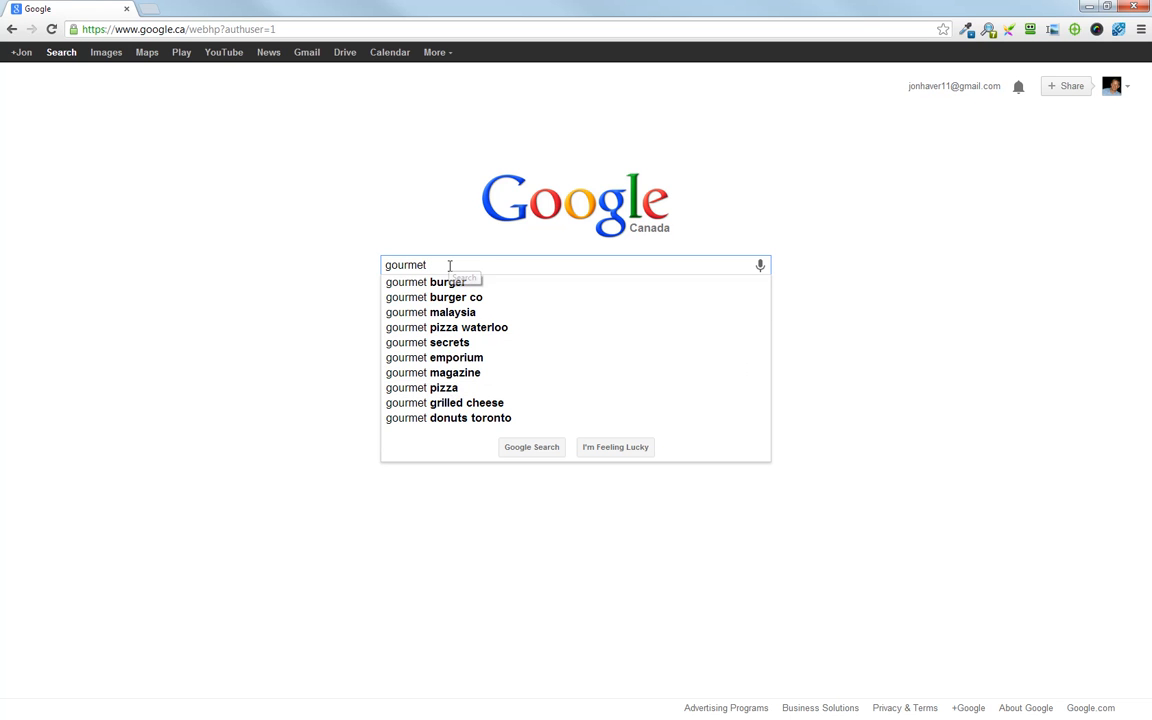
text(blog)
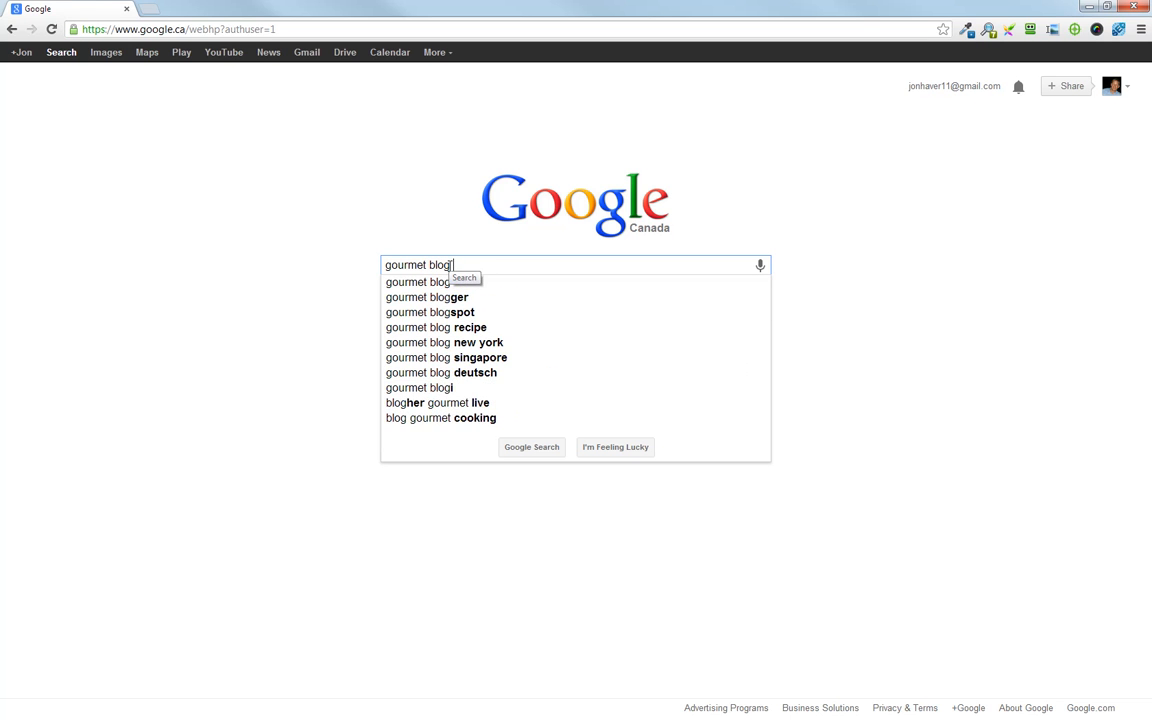
text(s list )
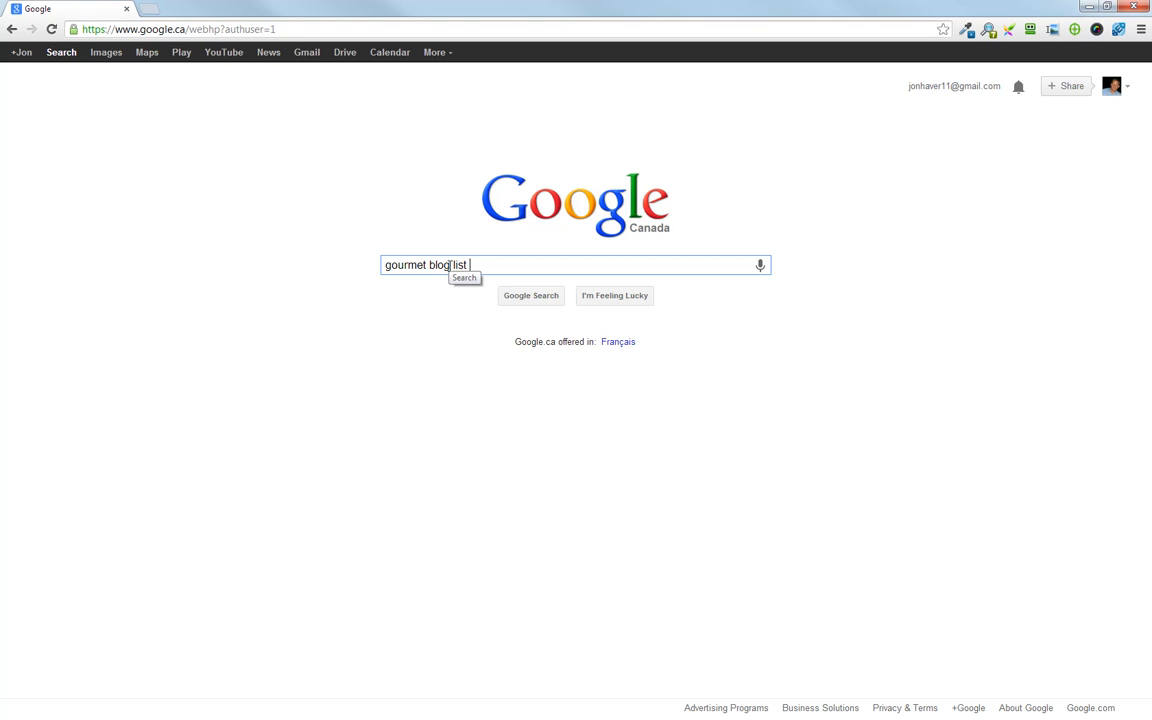
text(-2013--2012 -)
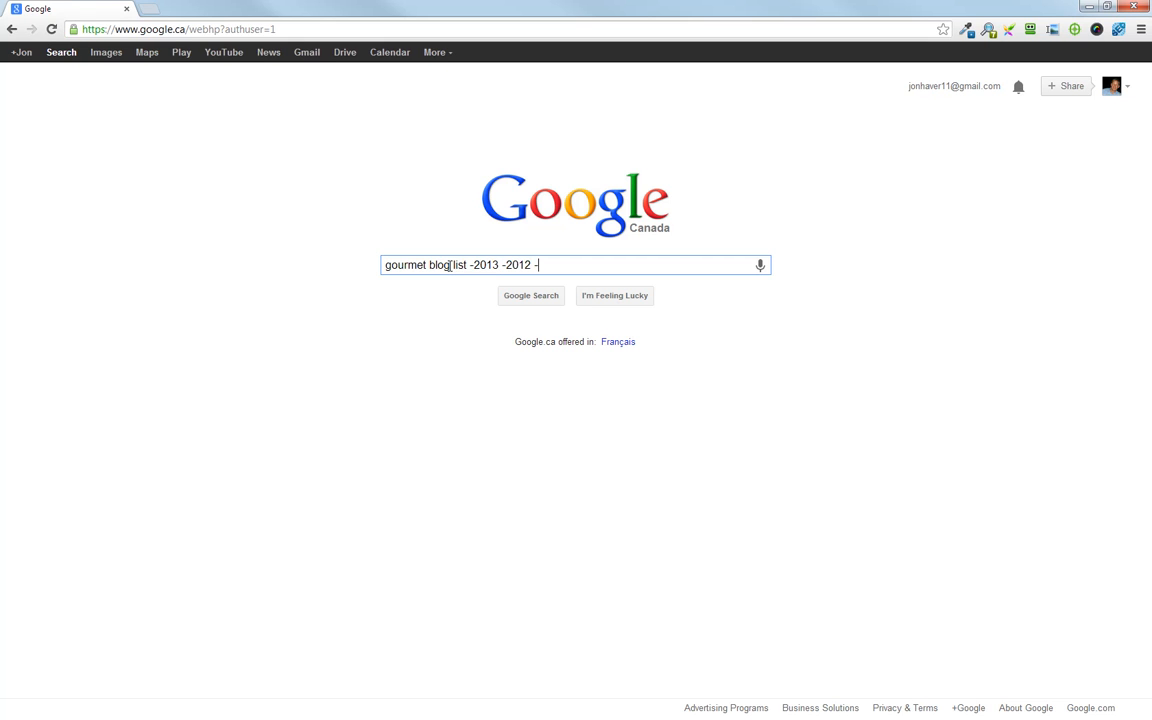
text(2011 -2010 -2009)
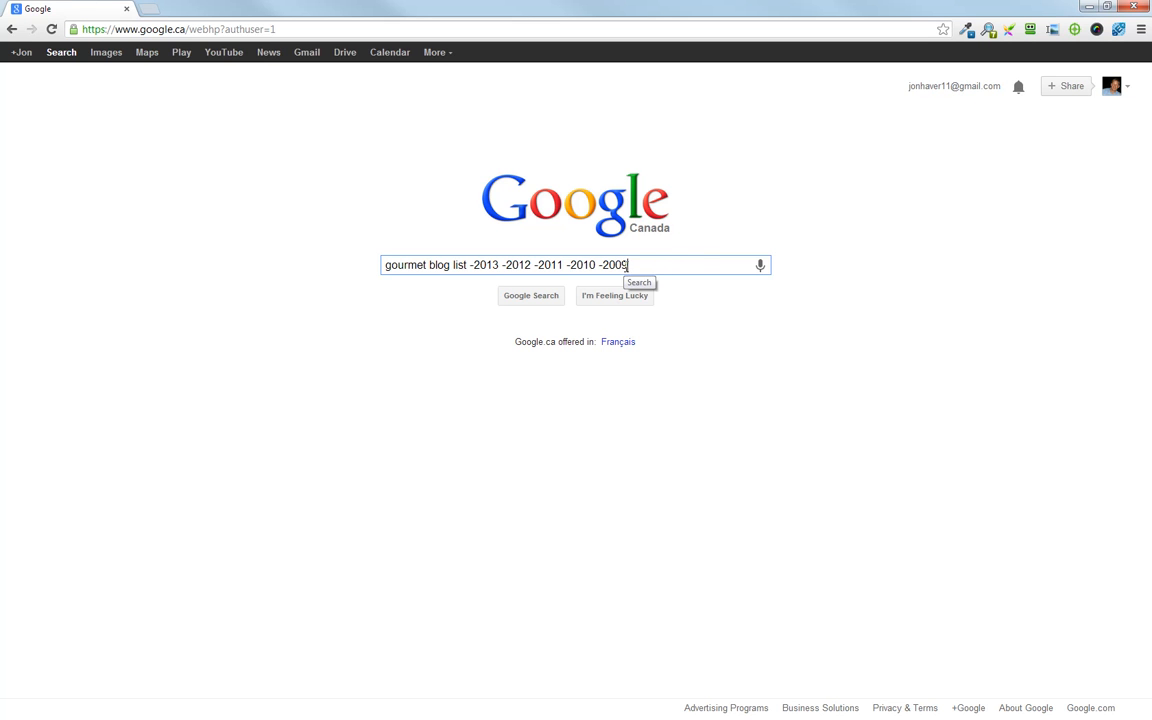
click(529, 298)
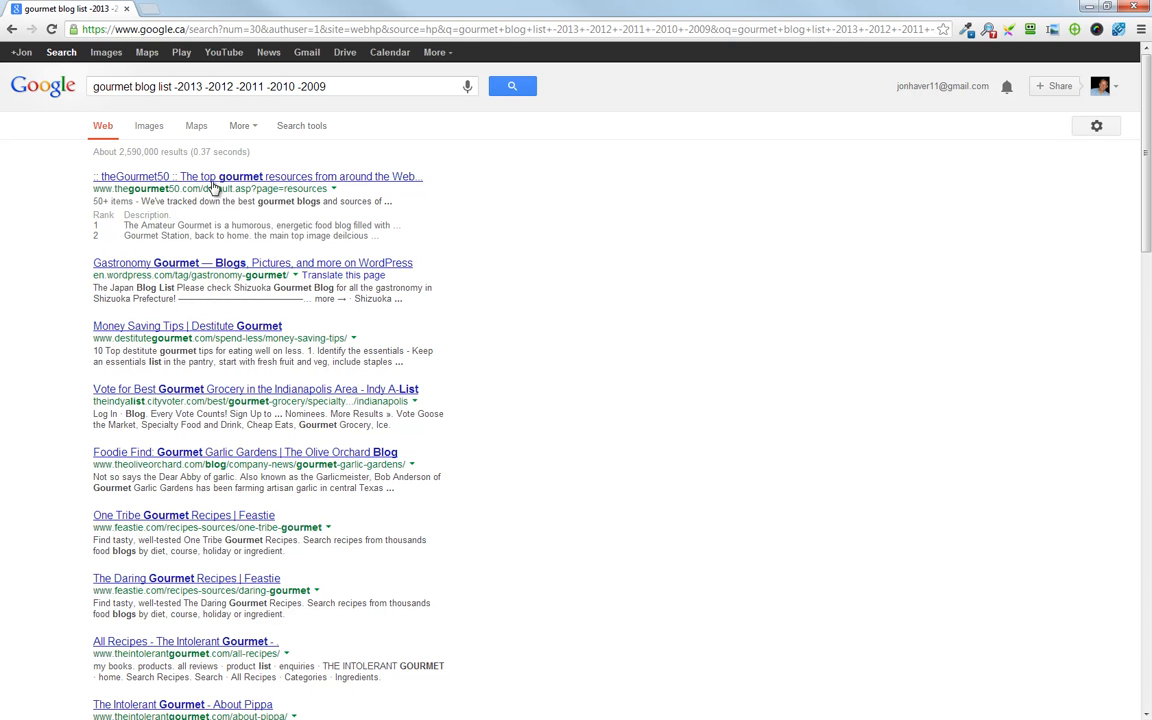
- Open the theGourmet50 top resources result in a new tab and review its ranked list of gourmet resources
middle_click(190, 176)
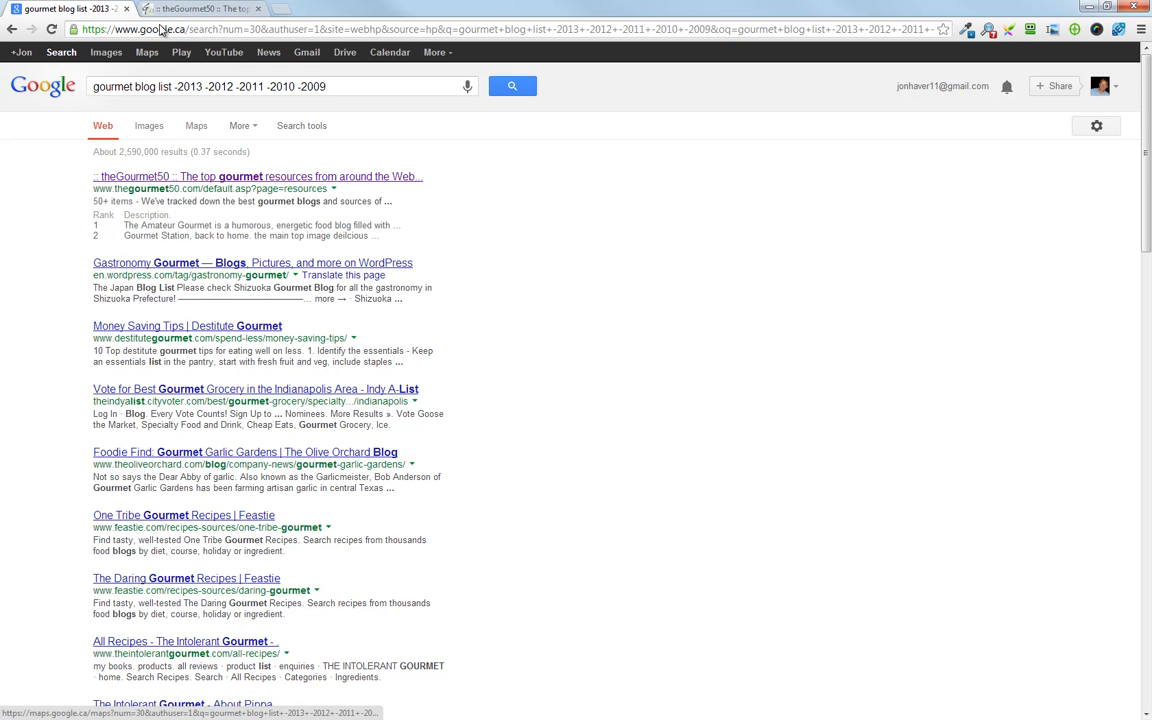
click(225, 9)
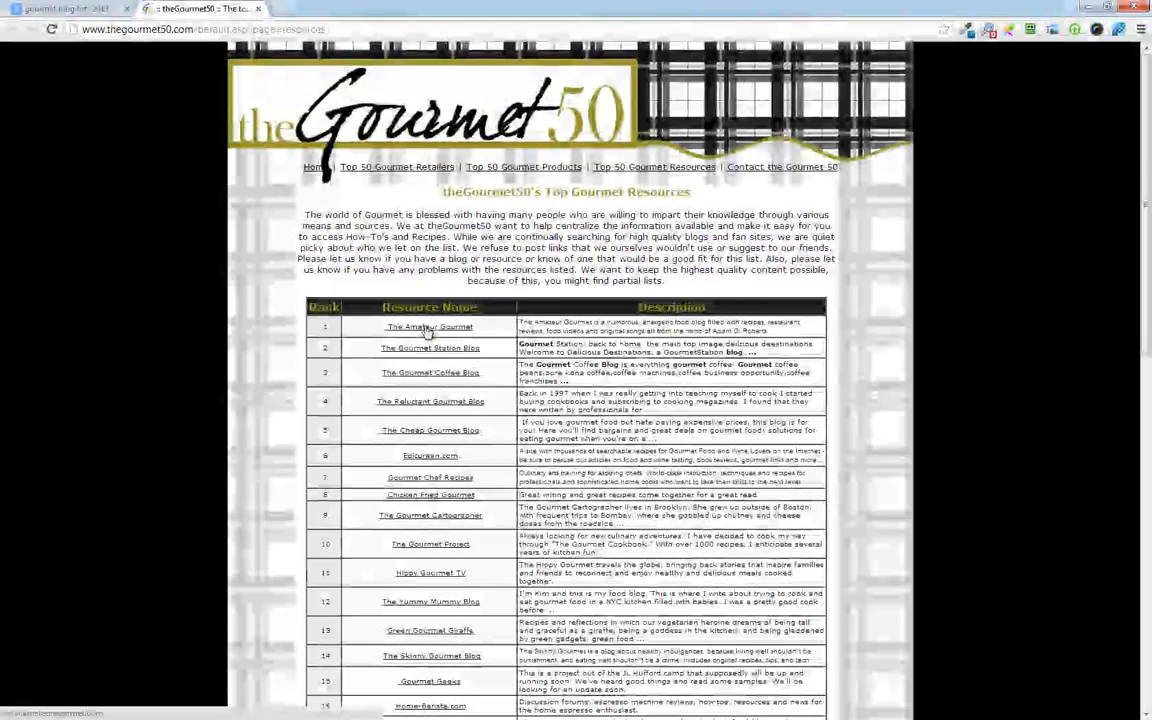
scroll(470, 470, down, 10)
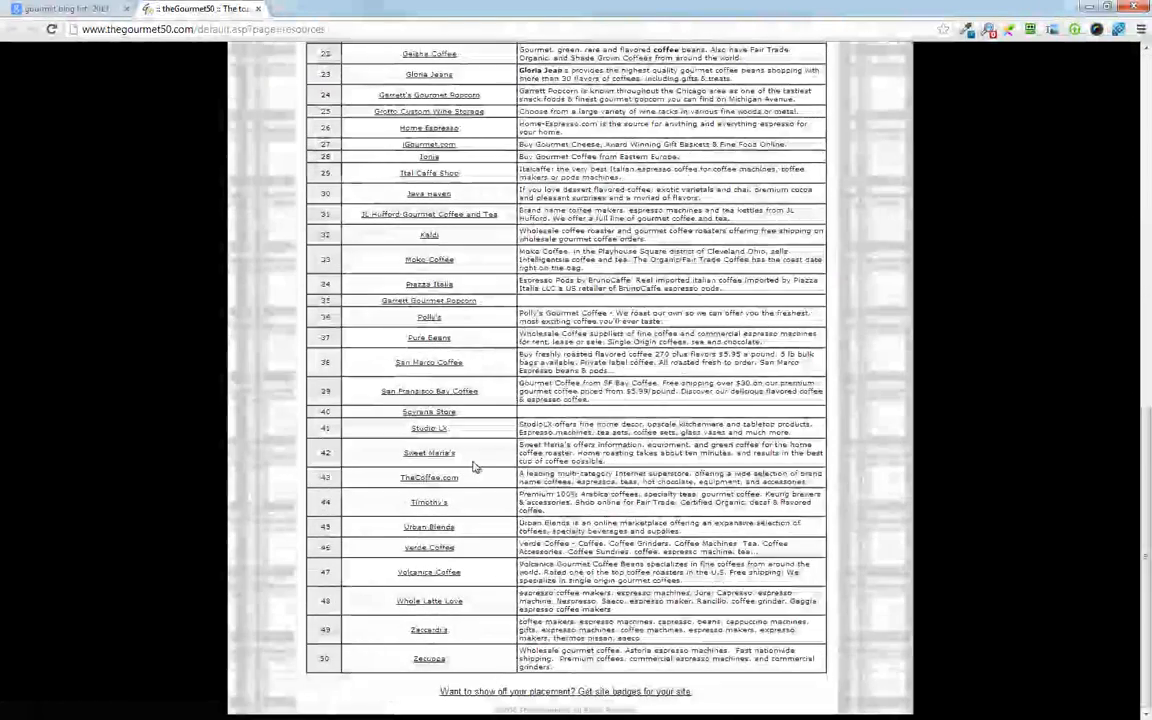
scroll(470, 500, up, 3)
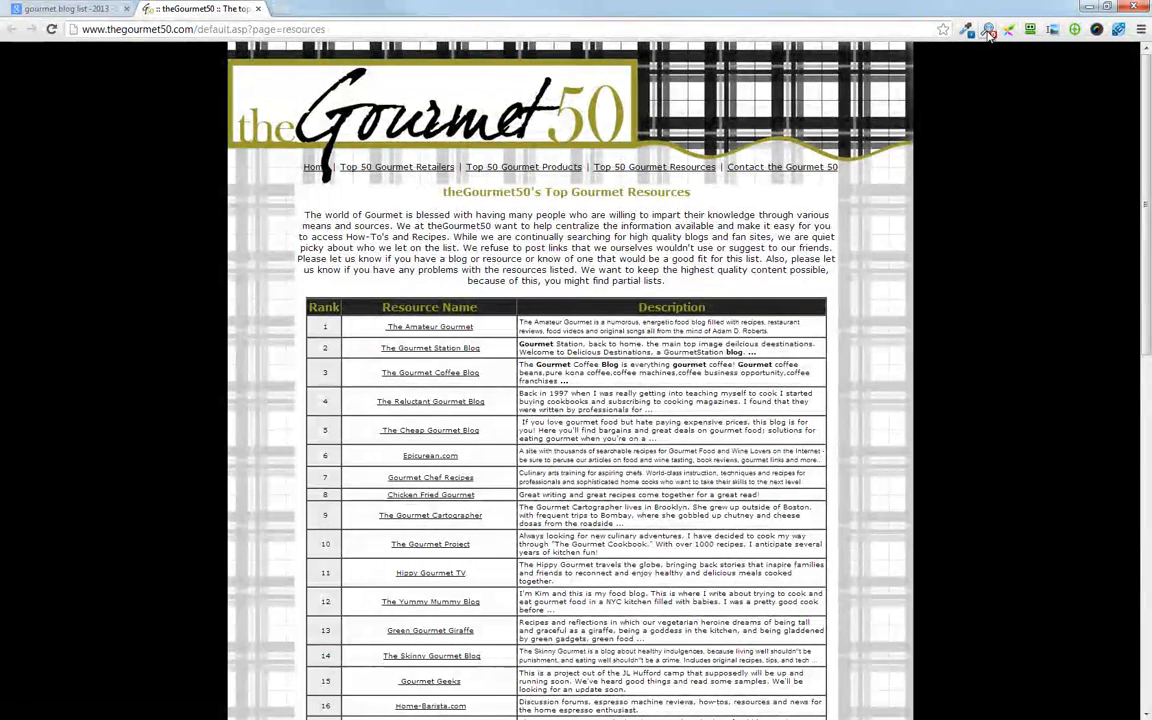
- View the theGourmet50 resources page's external data in SEO Site Tools, and visit the site's home page
click(988, 31)
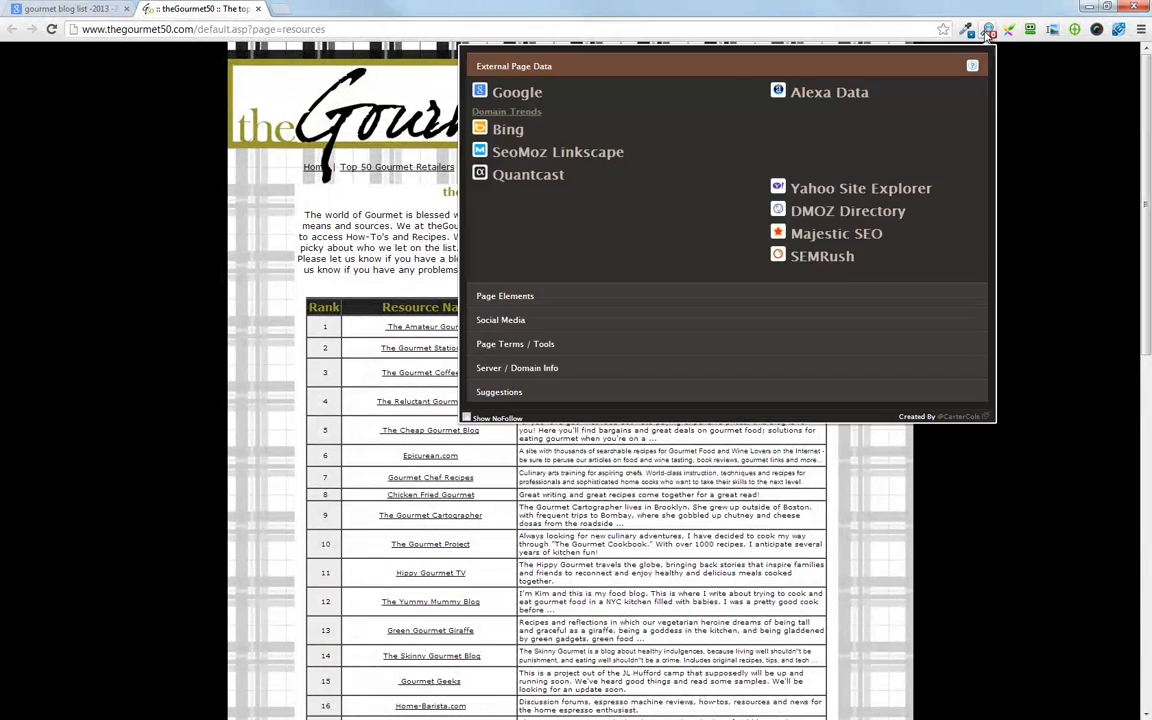
click(315, 167)
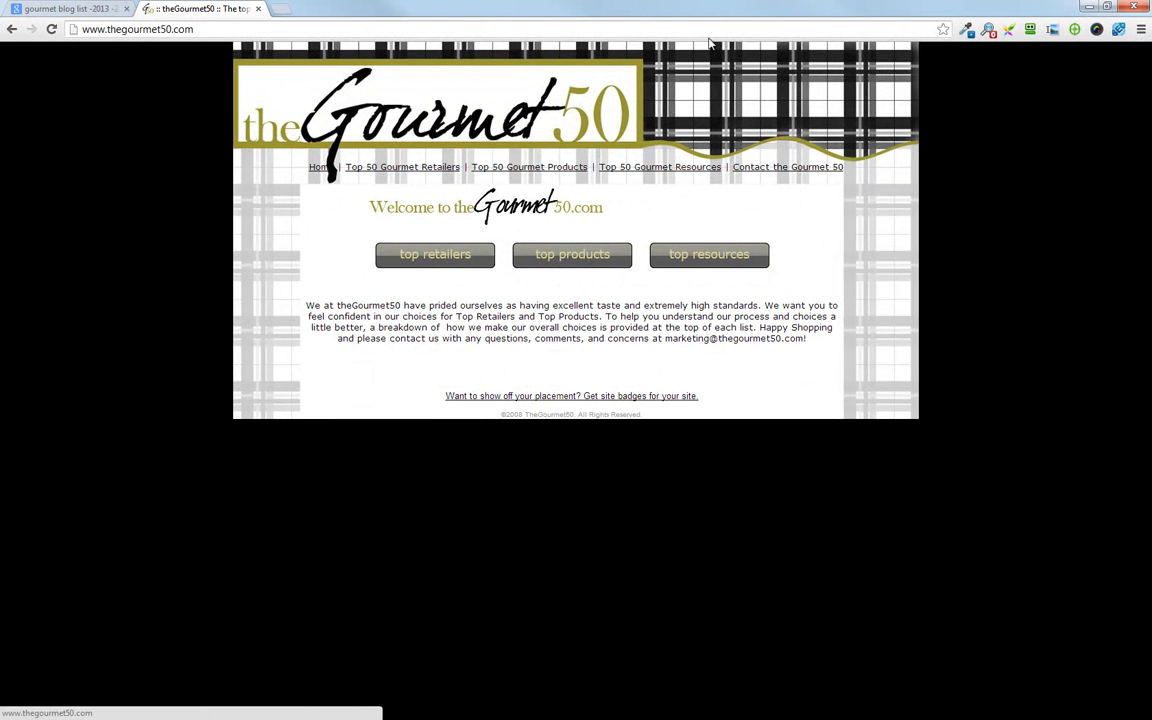
- Return to the Google results and remove the word "blog" from the search query
click(75, 9)
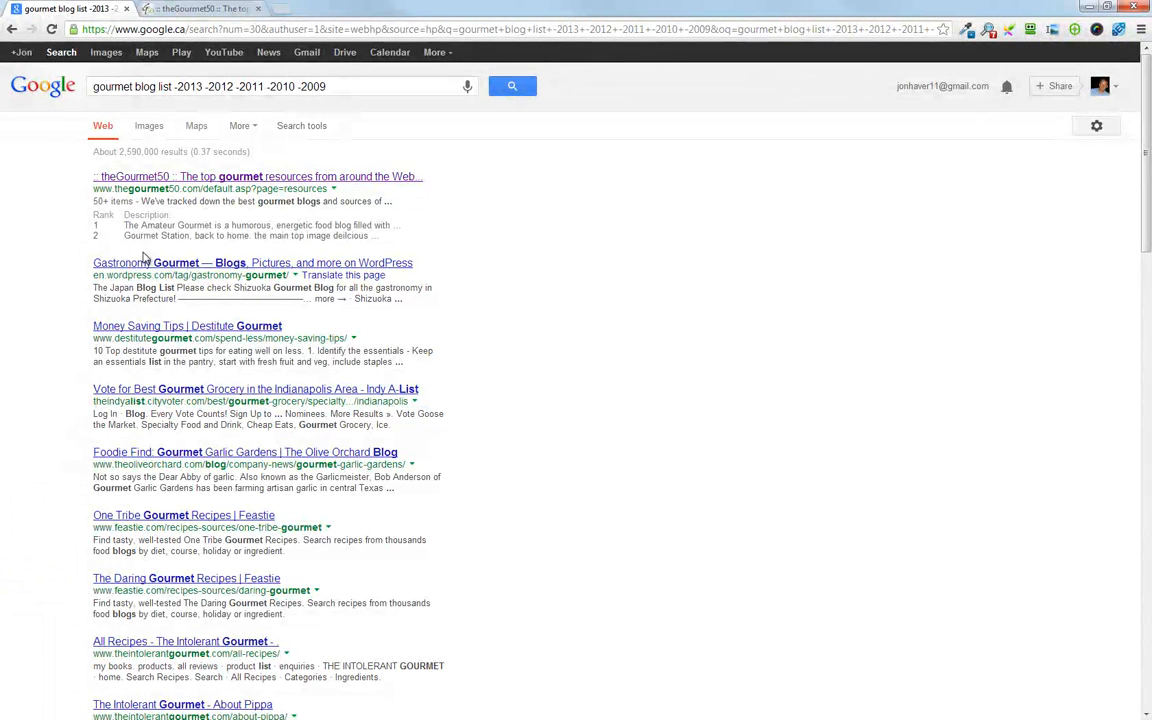
scroll(190, 282, down, 1)
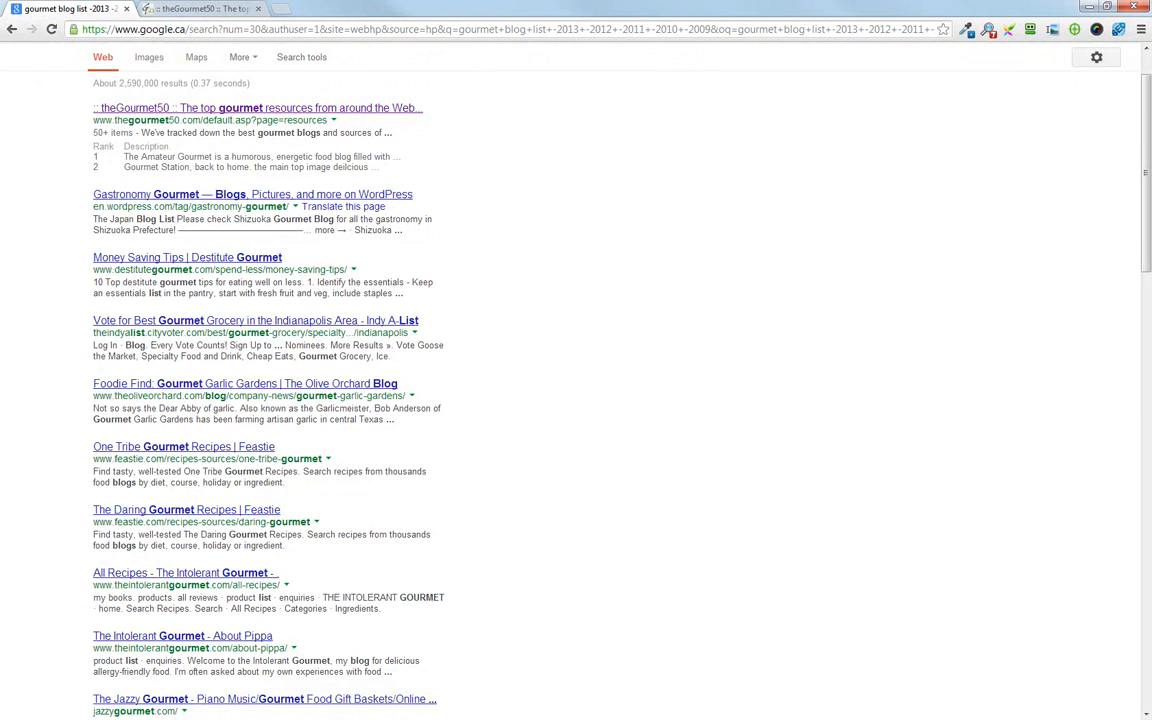
scroll(206, 358, up, 1)
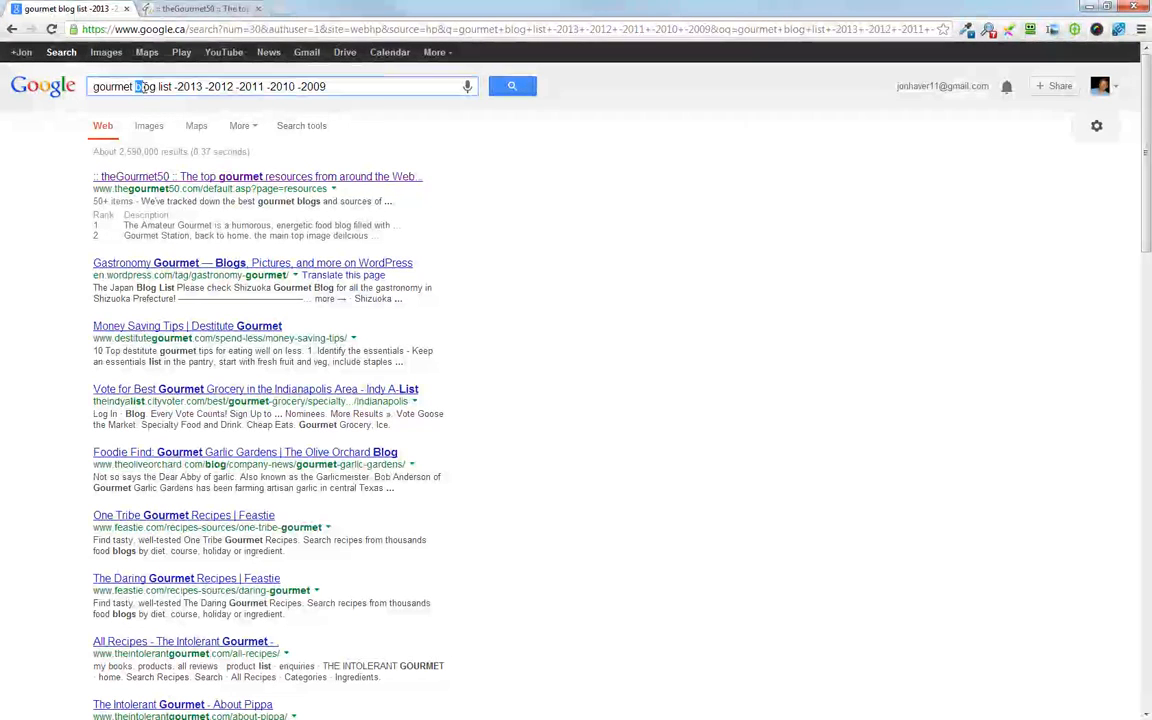
drag(134, 86, 156, 85)
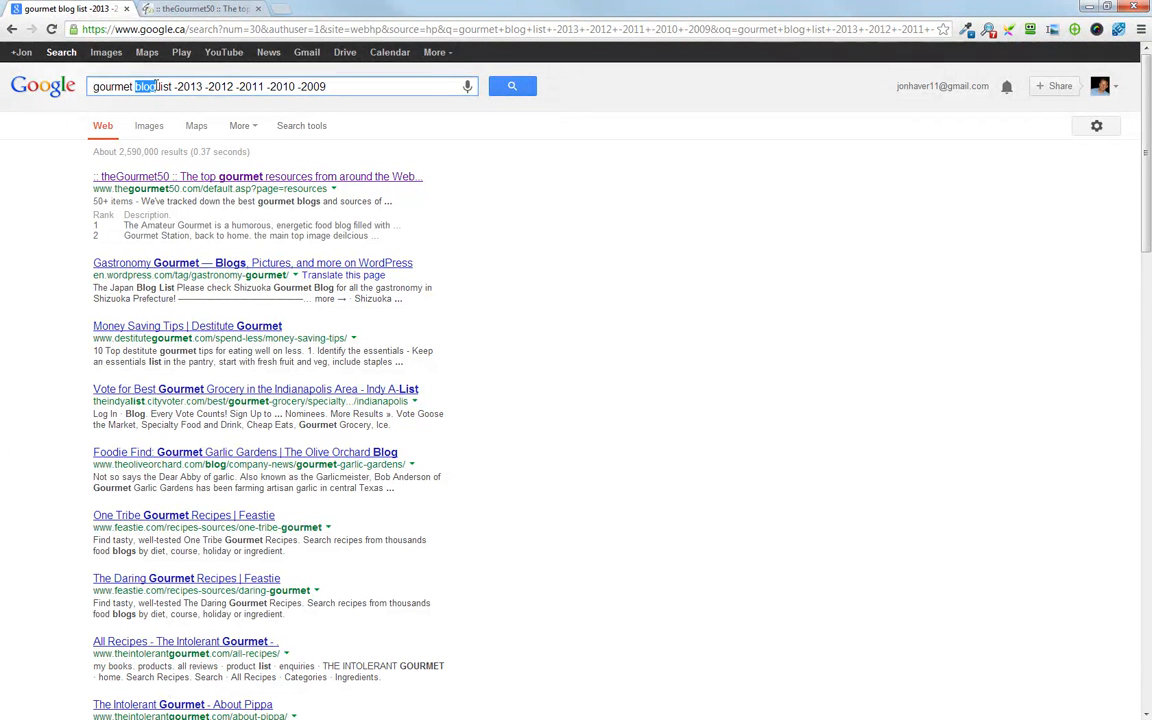
text(we)
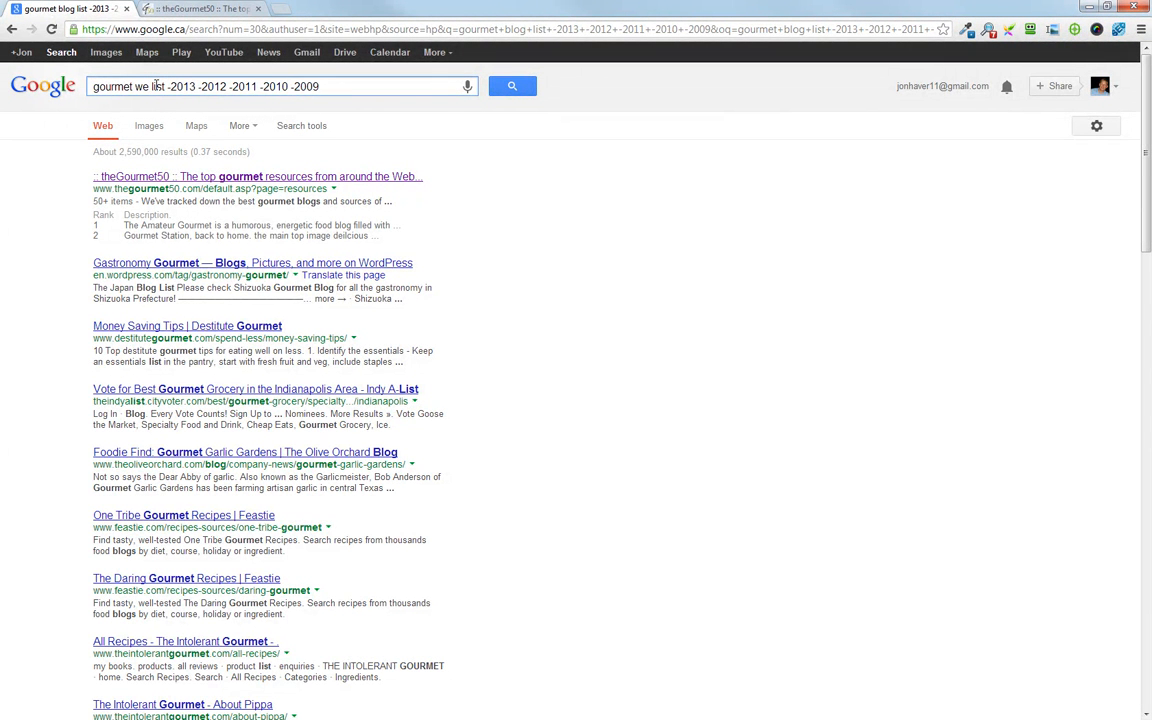
key(BackSpace)
key(BackSpace)
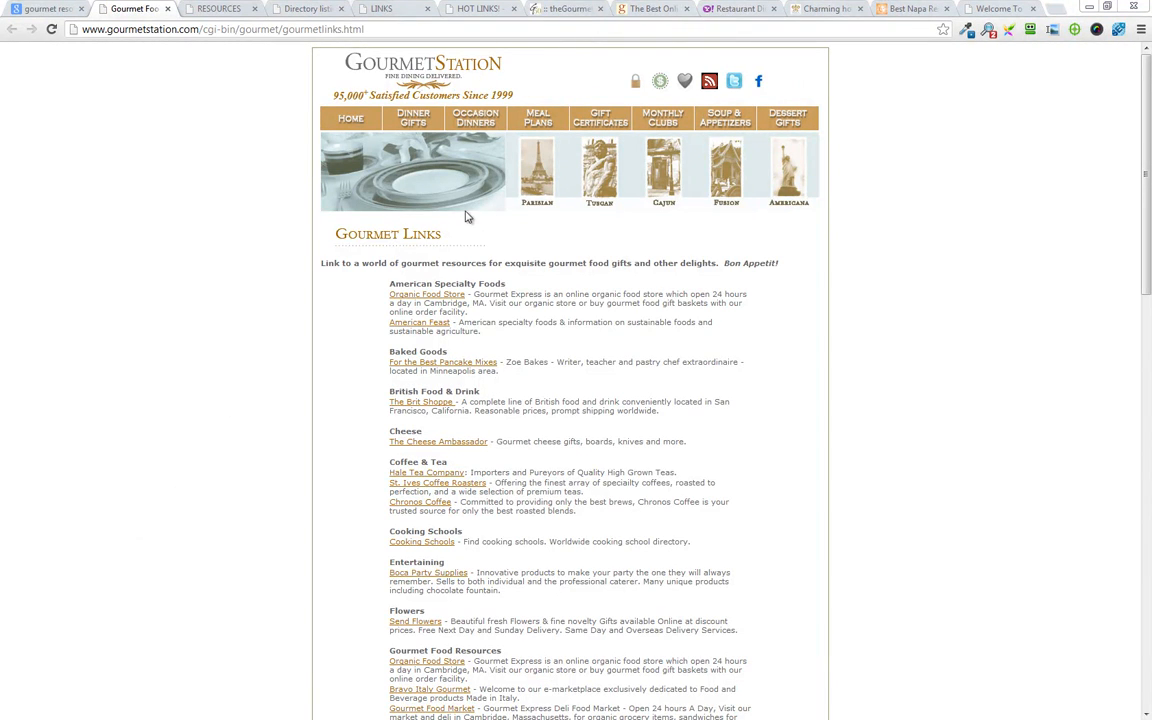
- Compare the opened GourmetStation links page with the Alchemycal Pages resources page, and examine the latter's full link list and copyright footer
click(192, 8)
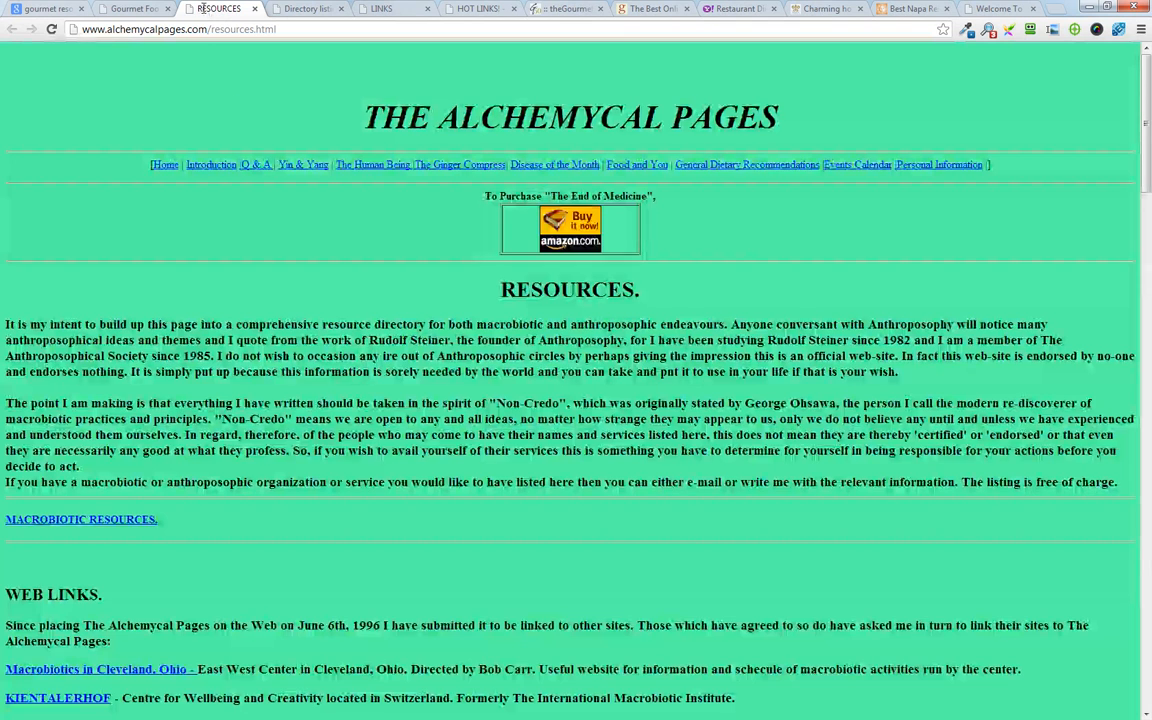
click(150, 8)
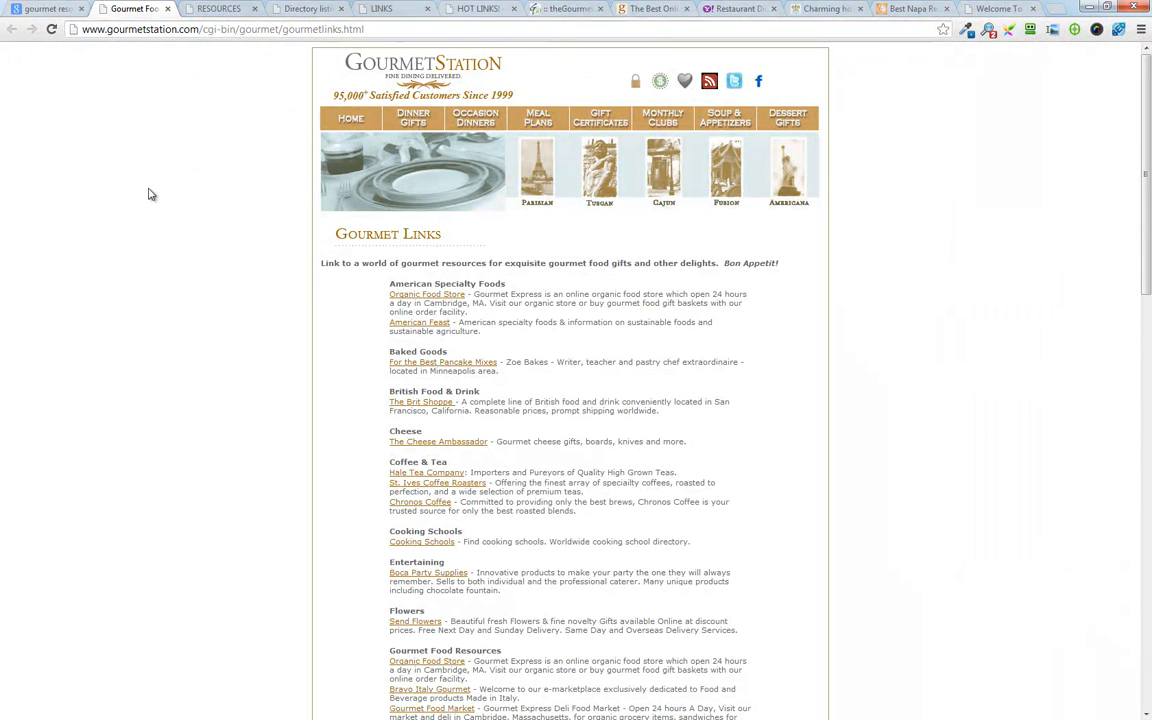
click(215, 9)
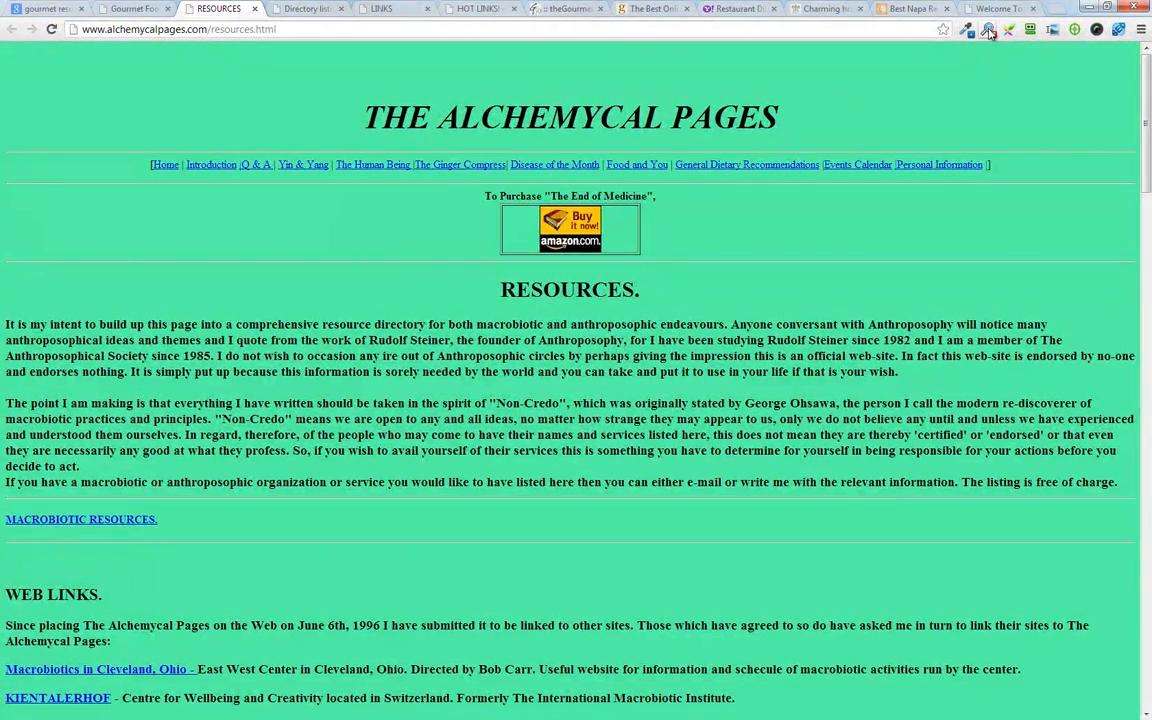
scroll(495, 368, down, 6)
scroll(322, 532, up, 6)
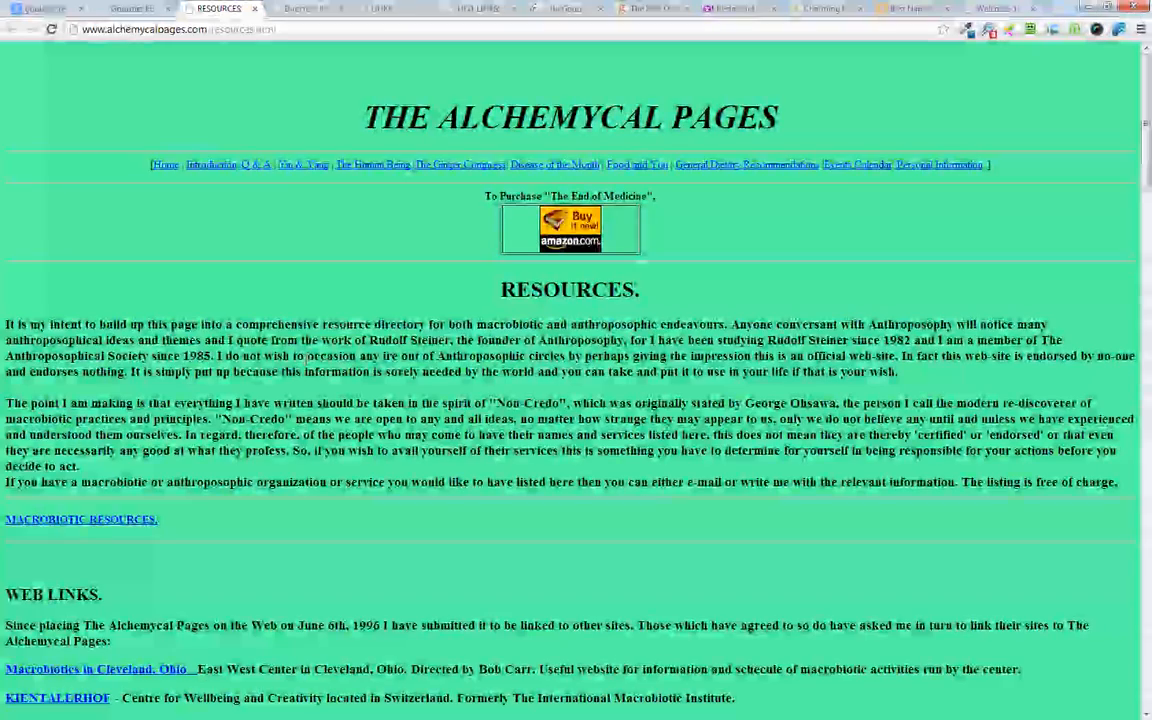
scroll(271, 425, down, 1)
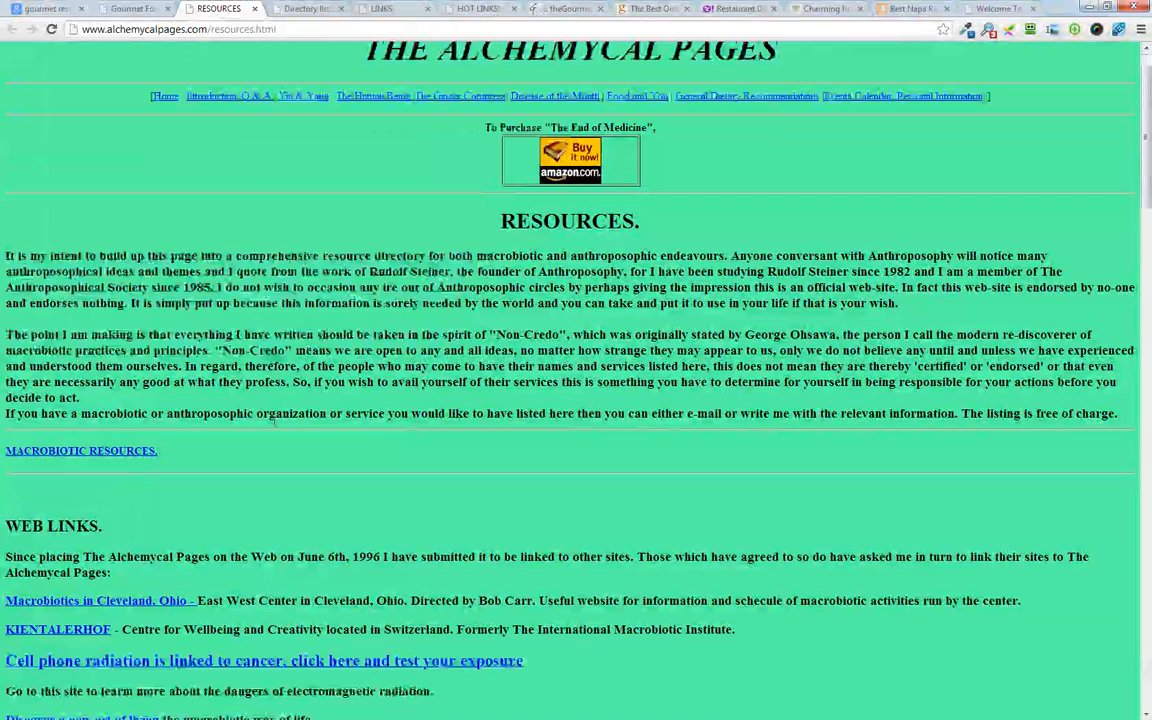
scroll(271, 425, up, 1)
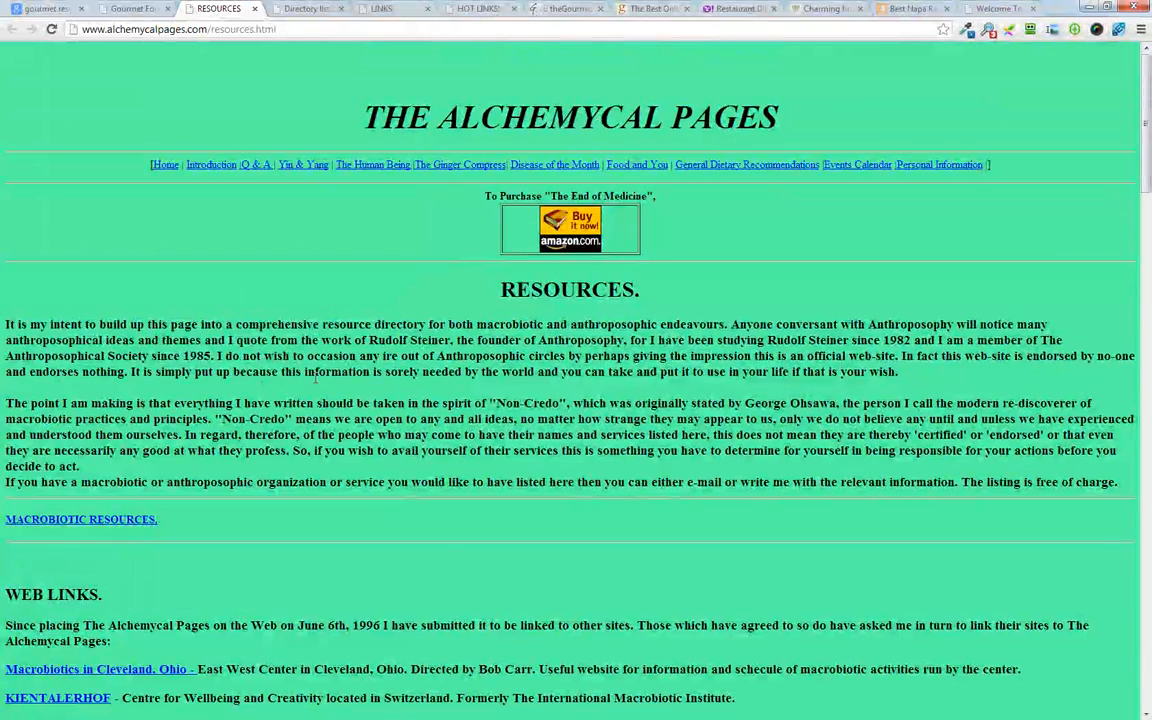
scroll(632, 475, down, 6)
scroll(632, 475, down, 20)
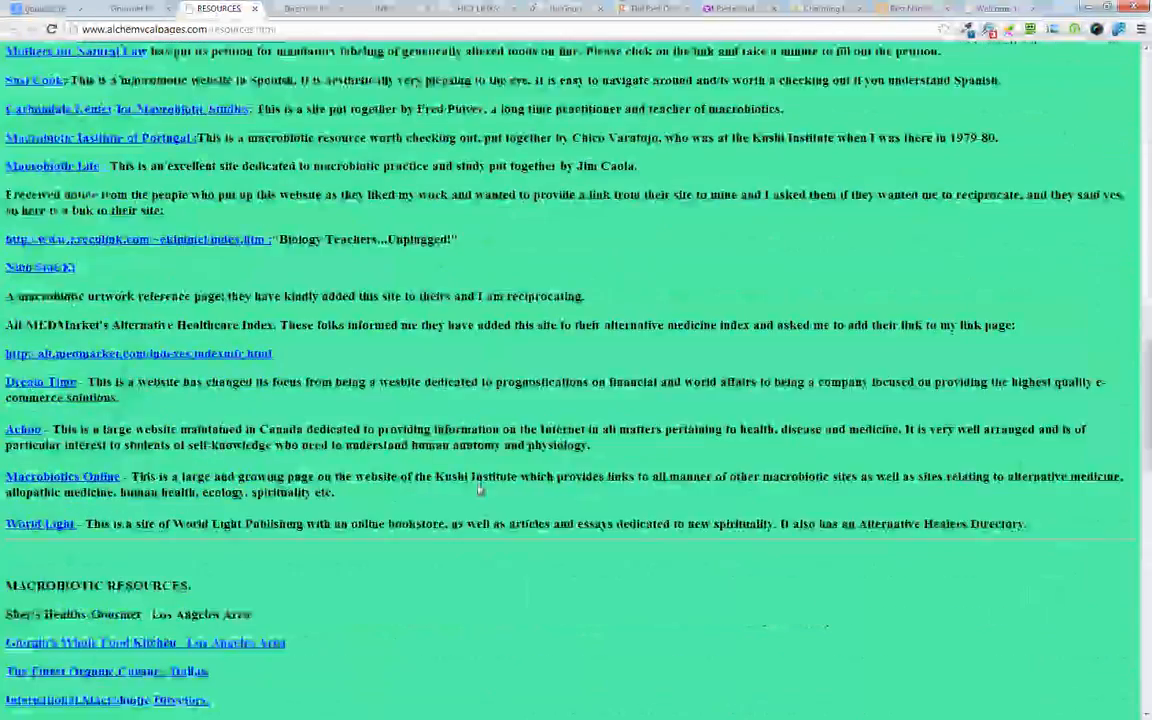
scroll(452, 491, down, 8)
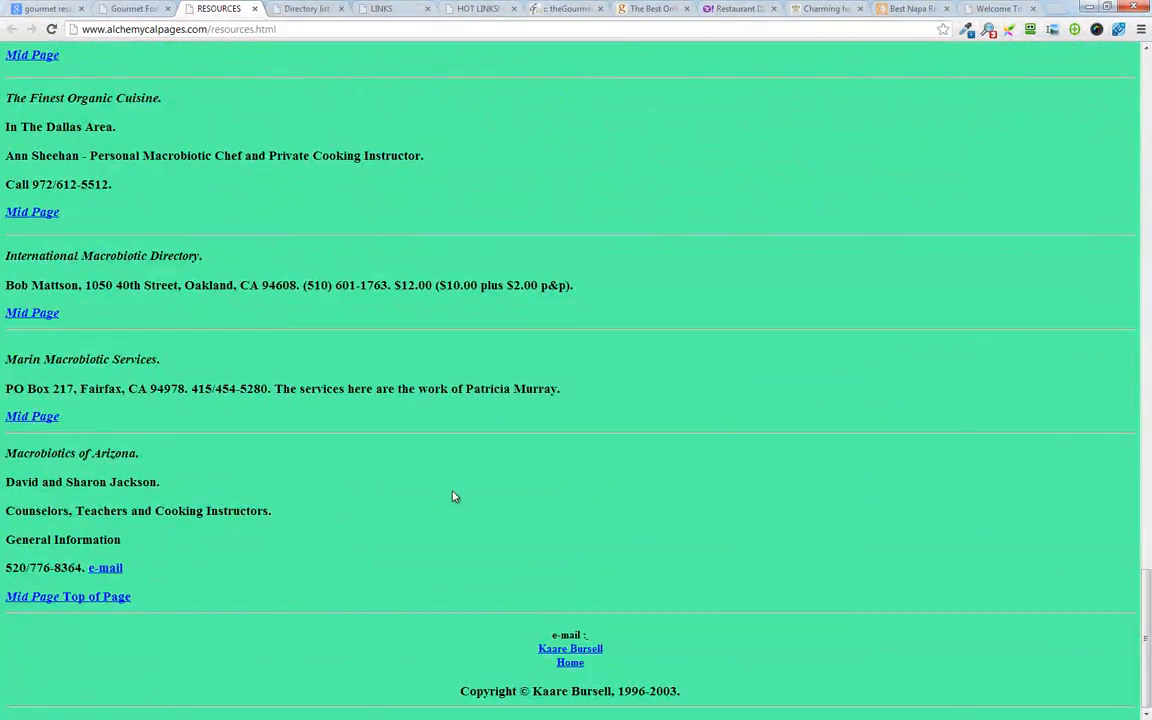
scroll(453, 507, up, 18)
scroll(452, 509, up, 20)
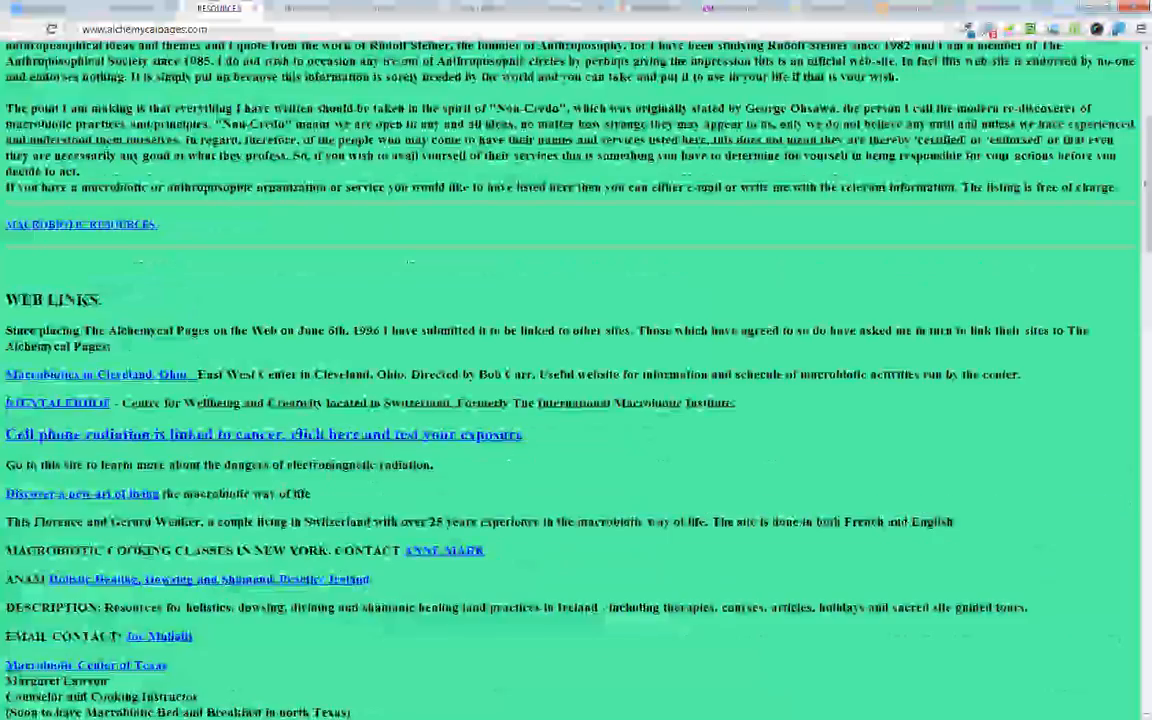
- Examine the Virtual Quincy Directory cooking and recipes page for its update dates and its list of links
click(305, 9)
scroll(448, 322, up, 5)
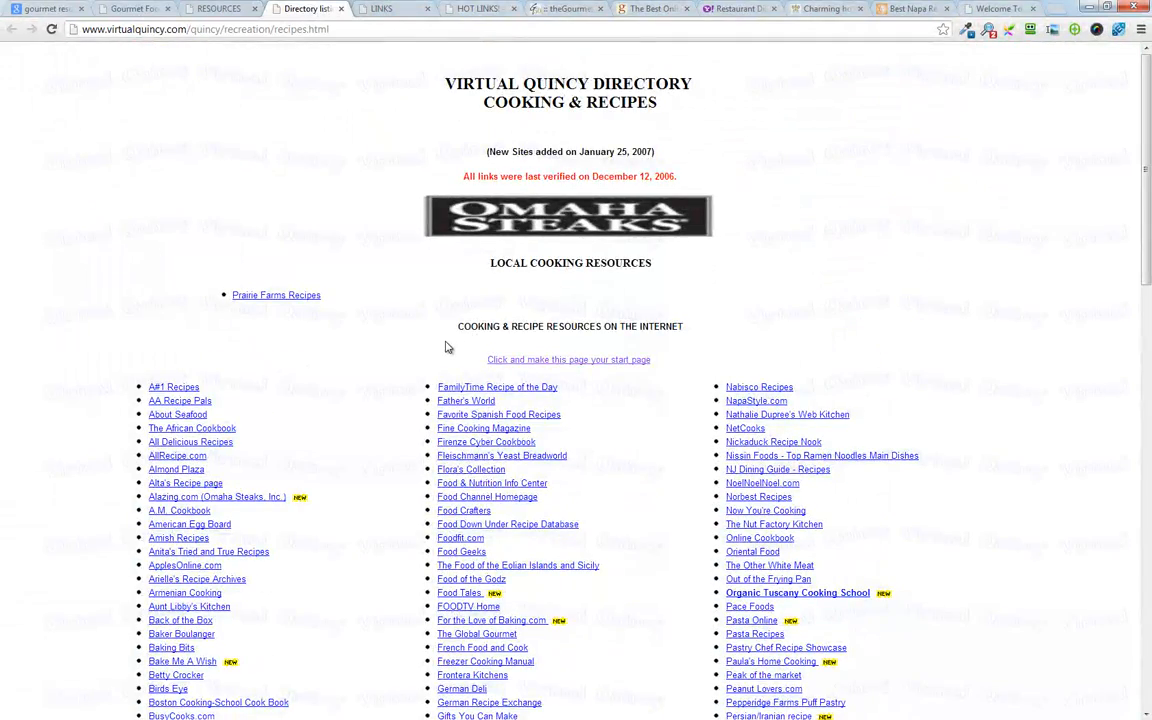
scroll(450, 421, down, 2)
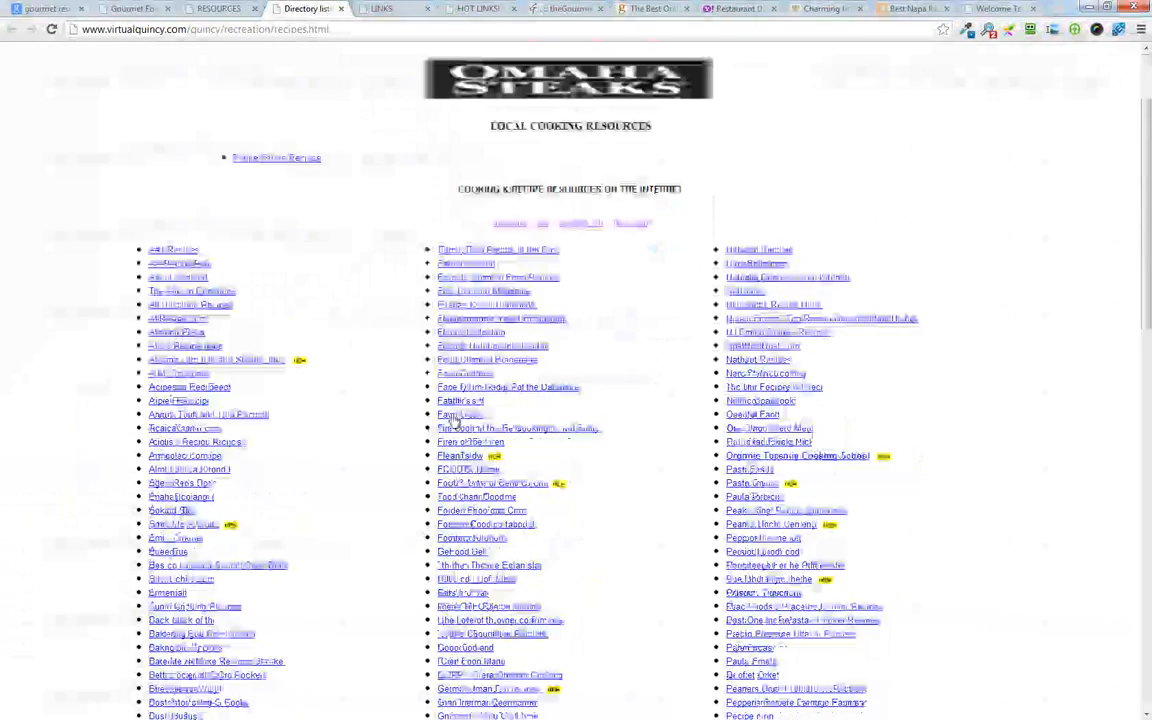
scroll(452, 420, down, 15)
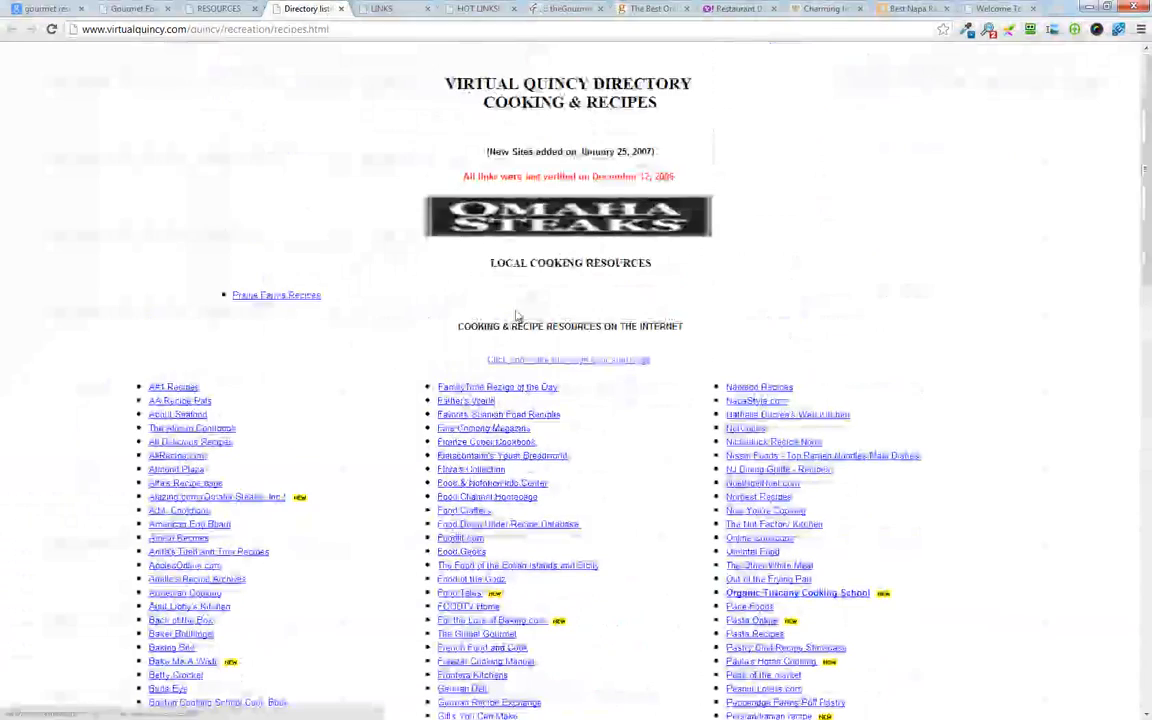
- View the jlhuffordmania LINKS page and close it, and examine the Gutsy Gourmet HOT LINKS page's full list of food links
click(392, 7)
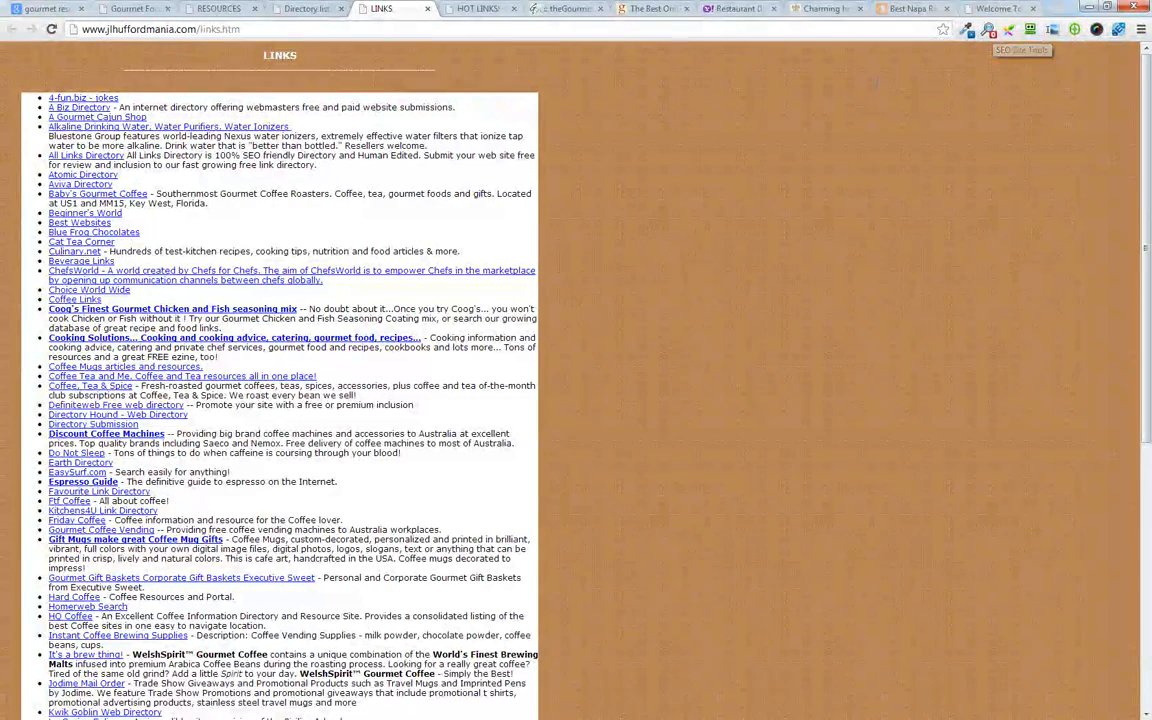
click(427, 8)
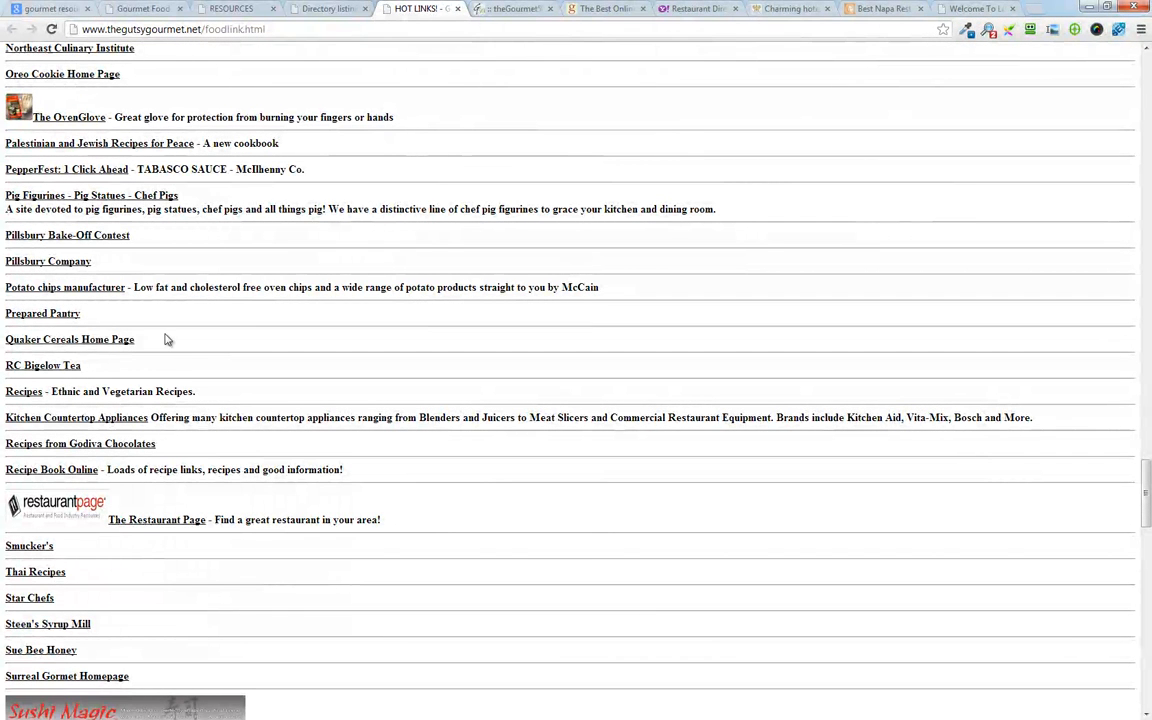
scroll(167, 340, up, 20)
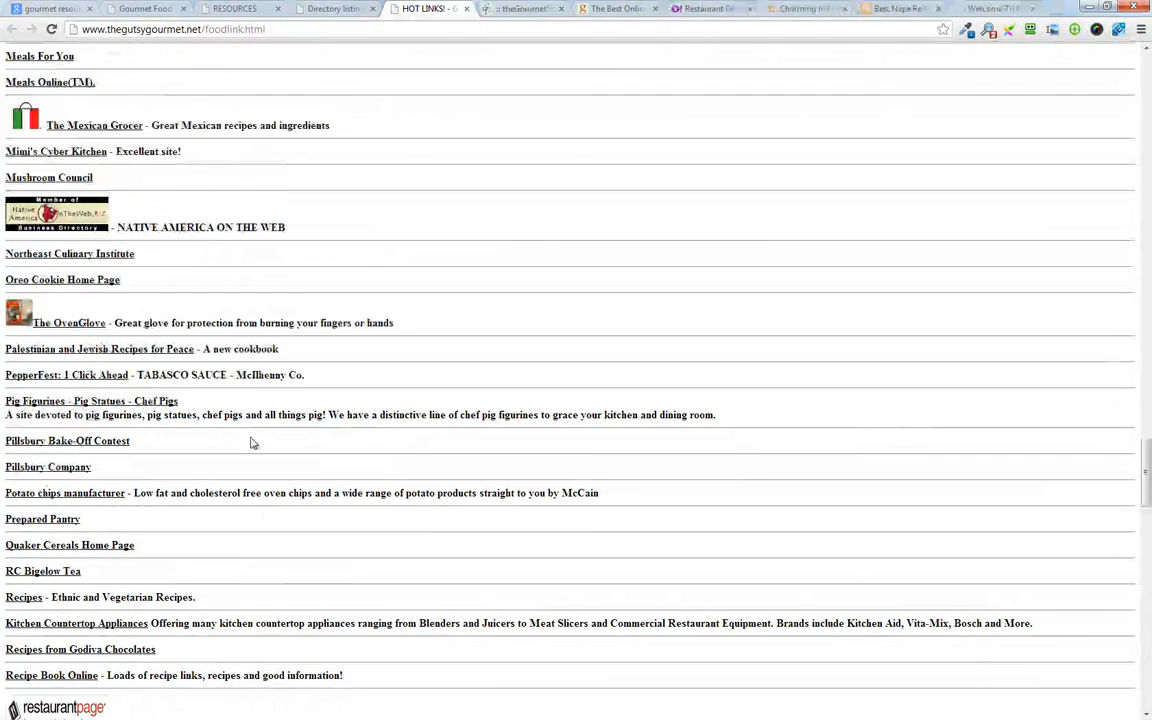
scroll(218, 425, up, 20)
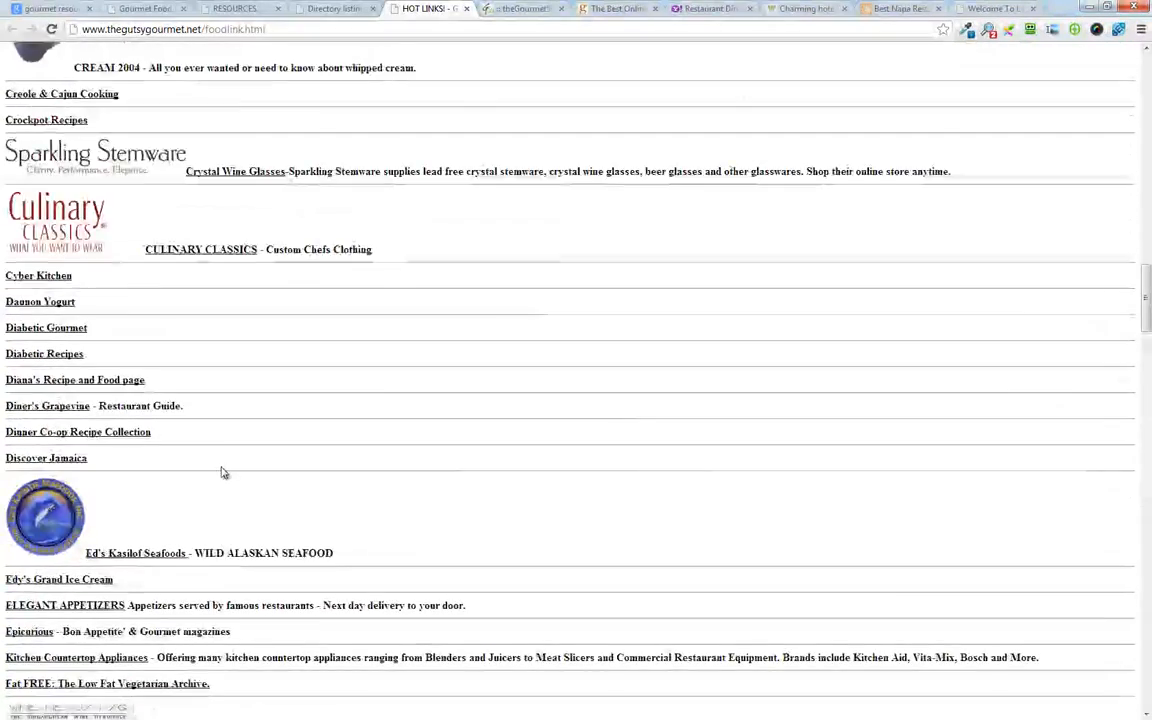
scroll(244, 429, up, 3)
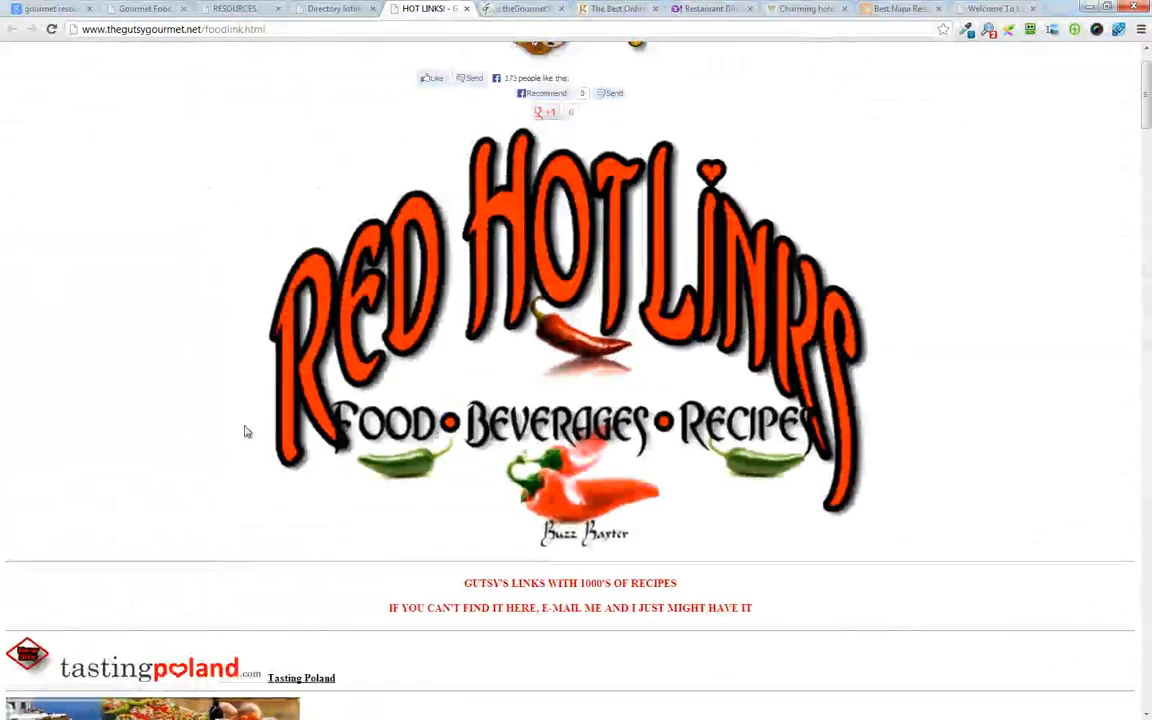
scroll(411, 470, down, 6)
scroll(355, 393, down, 15)
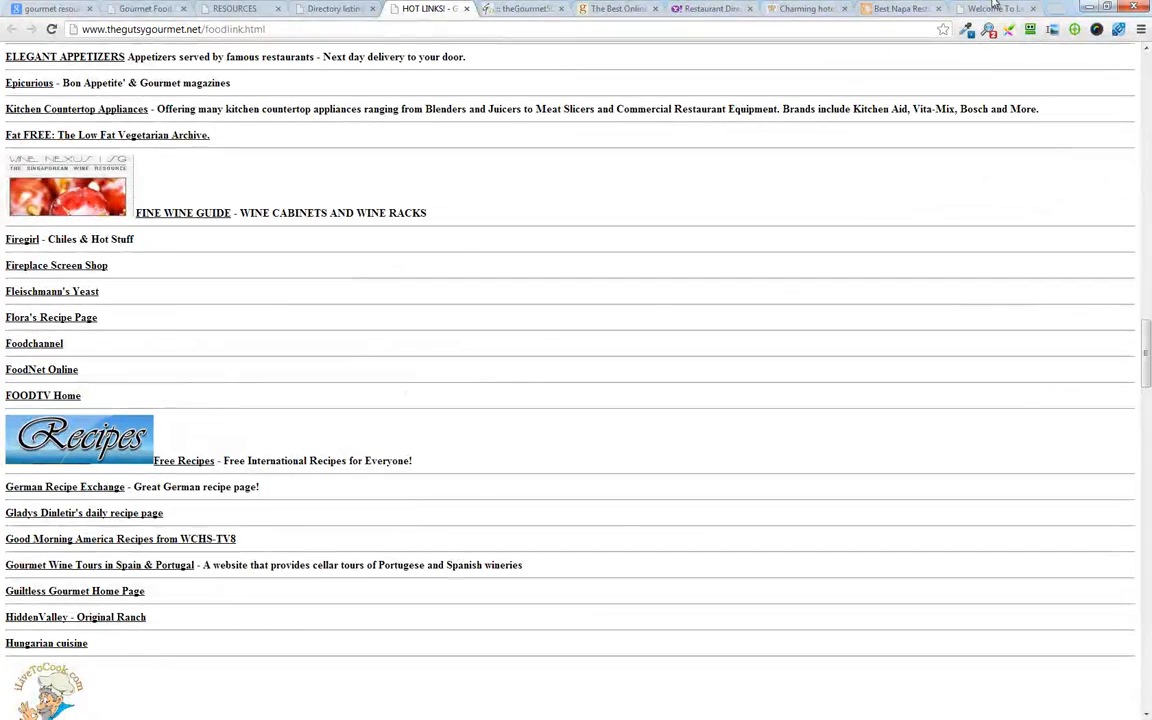
- Revisit the Virtual Quincy, Alchemycal Pages and Gutsy Gourmet link pages, and return to theGourmet50 home page
click(318, 10)
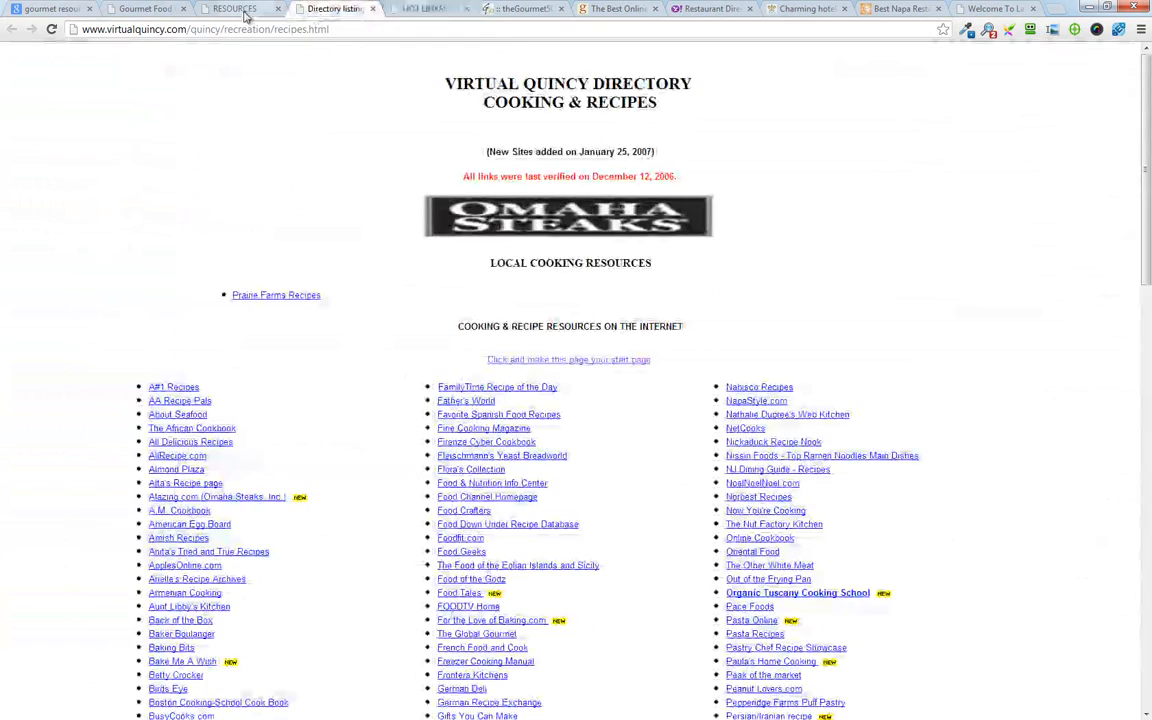
click(243, 12)
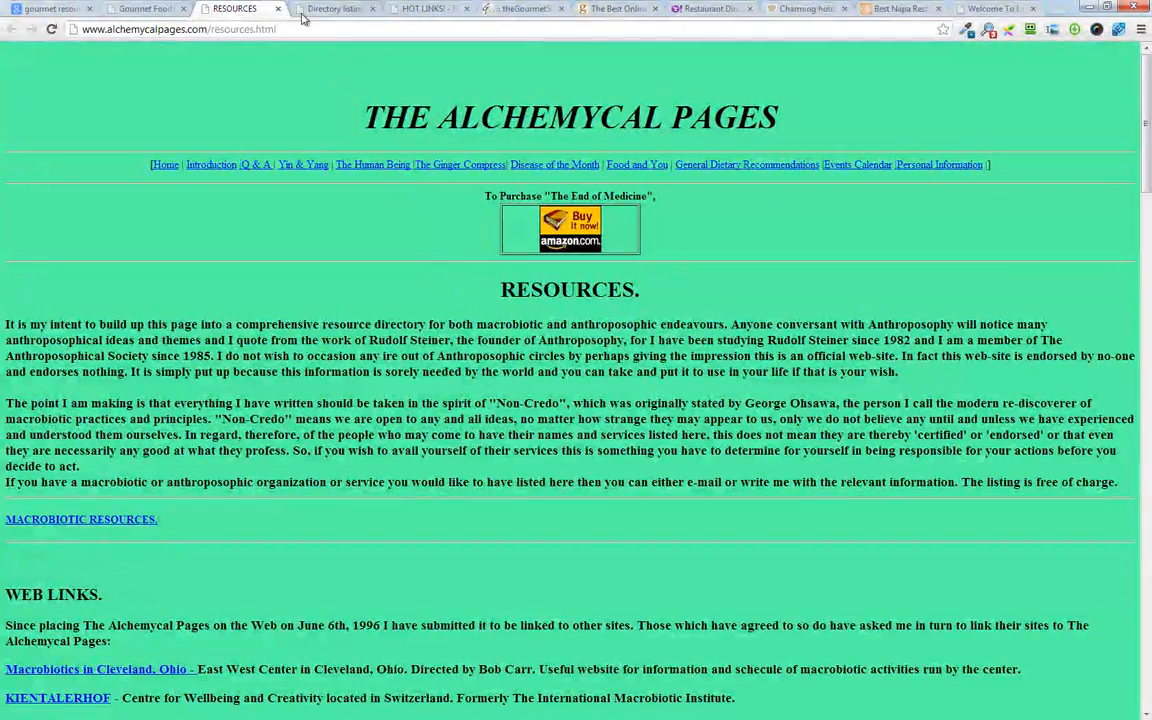
click(318, 10)
click(418, 10)
click(500, 10)
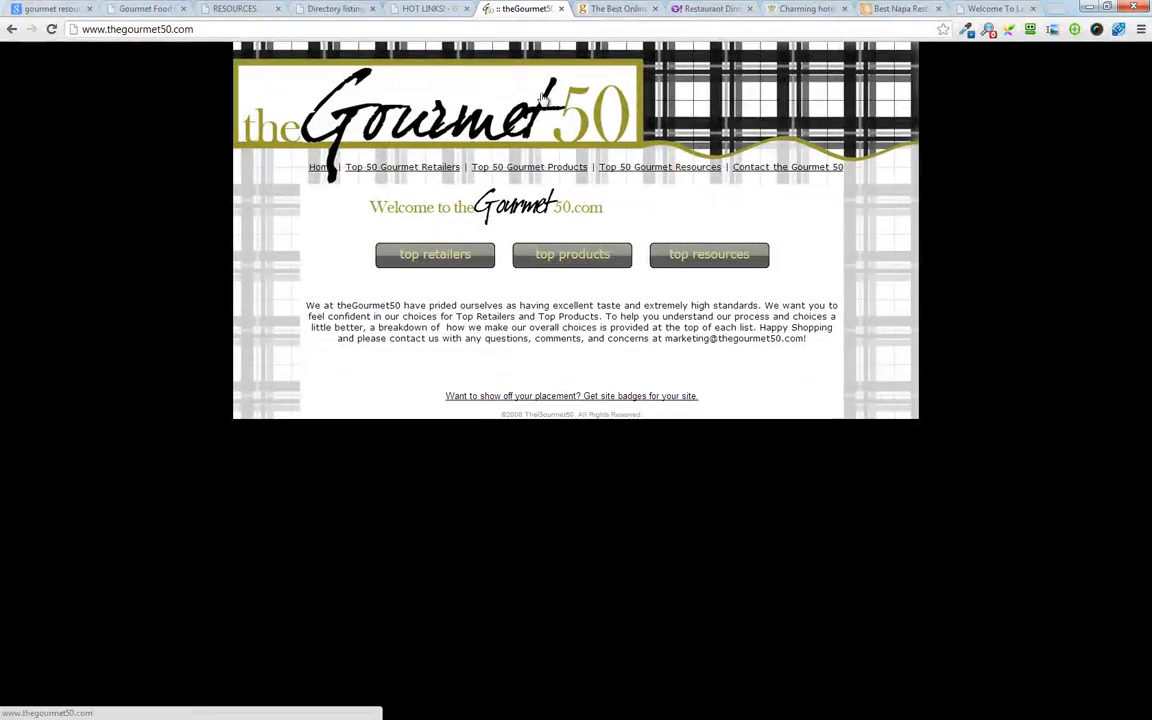
- Look over the Gourmet File site and its recipe website directory, and scan Yahoo Directory's Restaurant Directories listings before closing that page
click(615, 9)
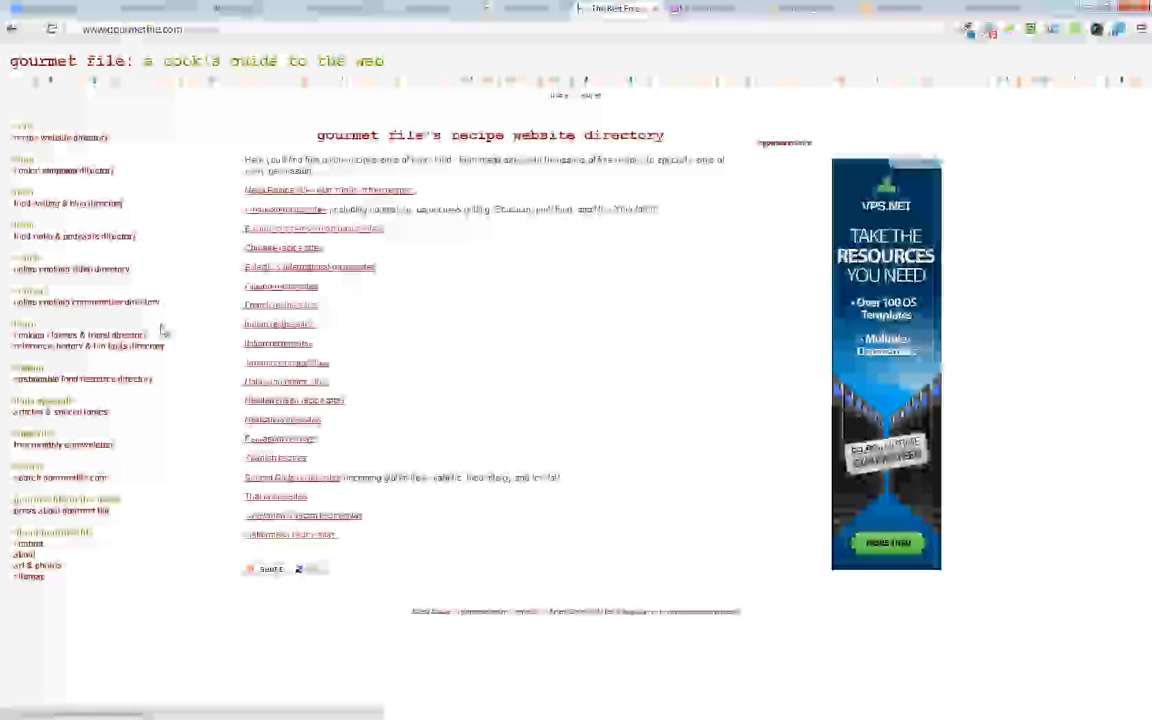
key(alt+Left)
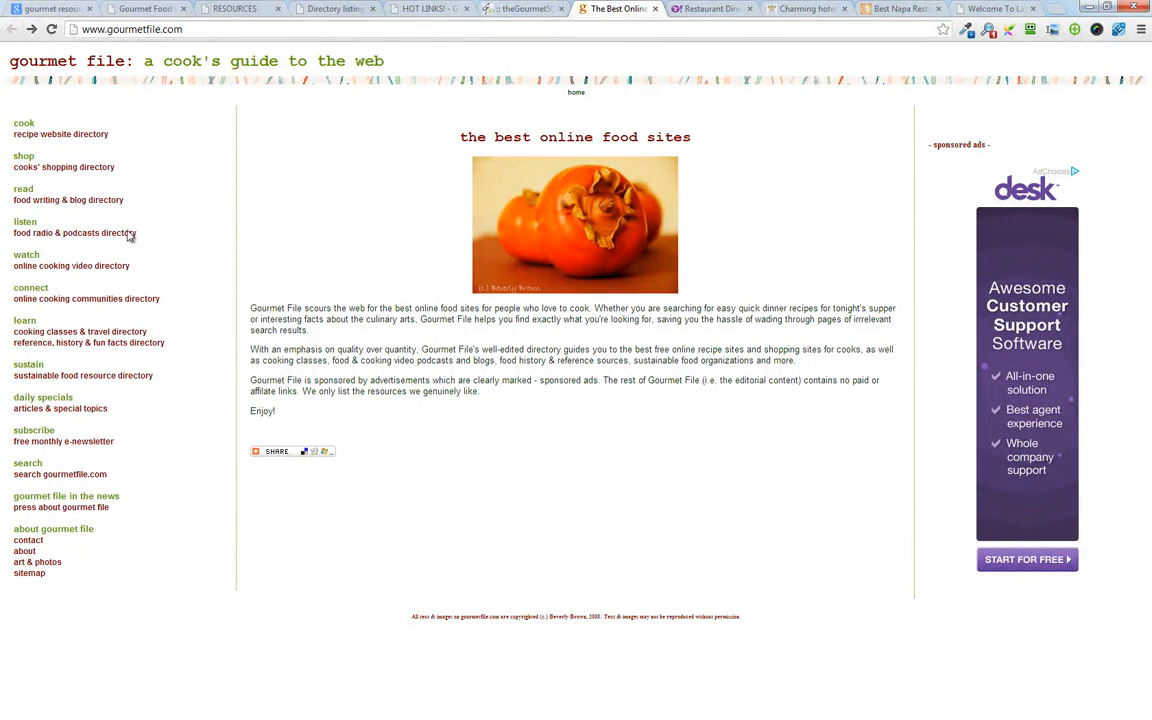
click(674, 9)
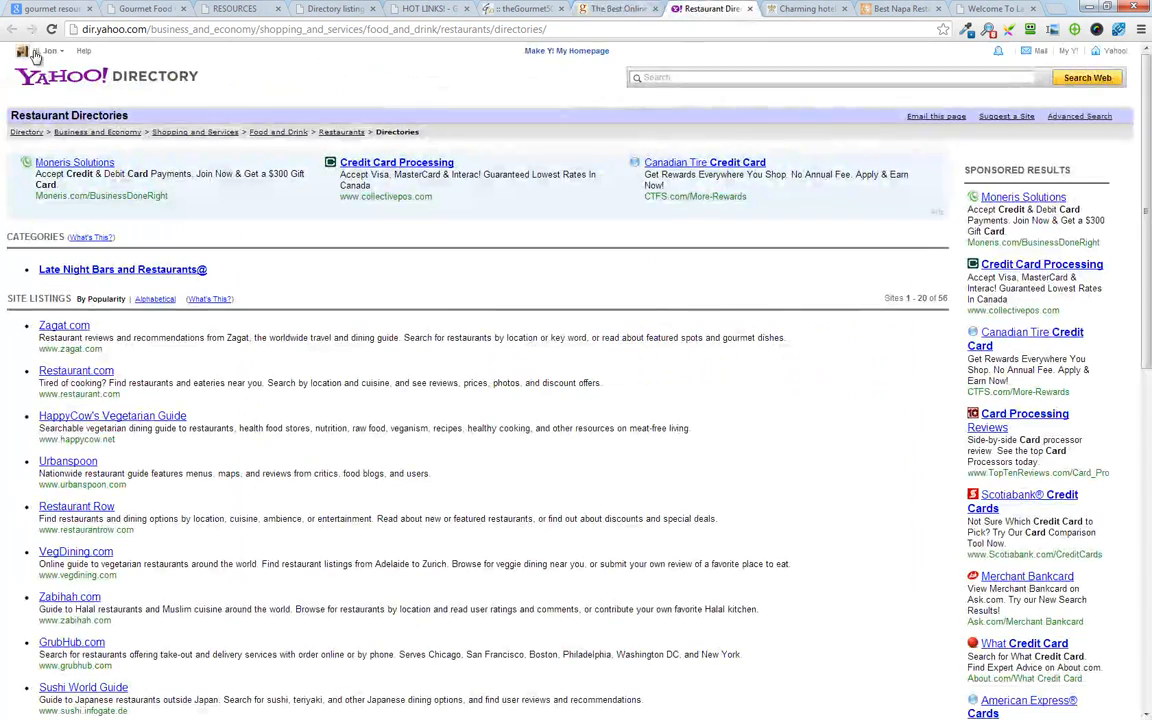
scroll(80, 385, down, 10)
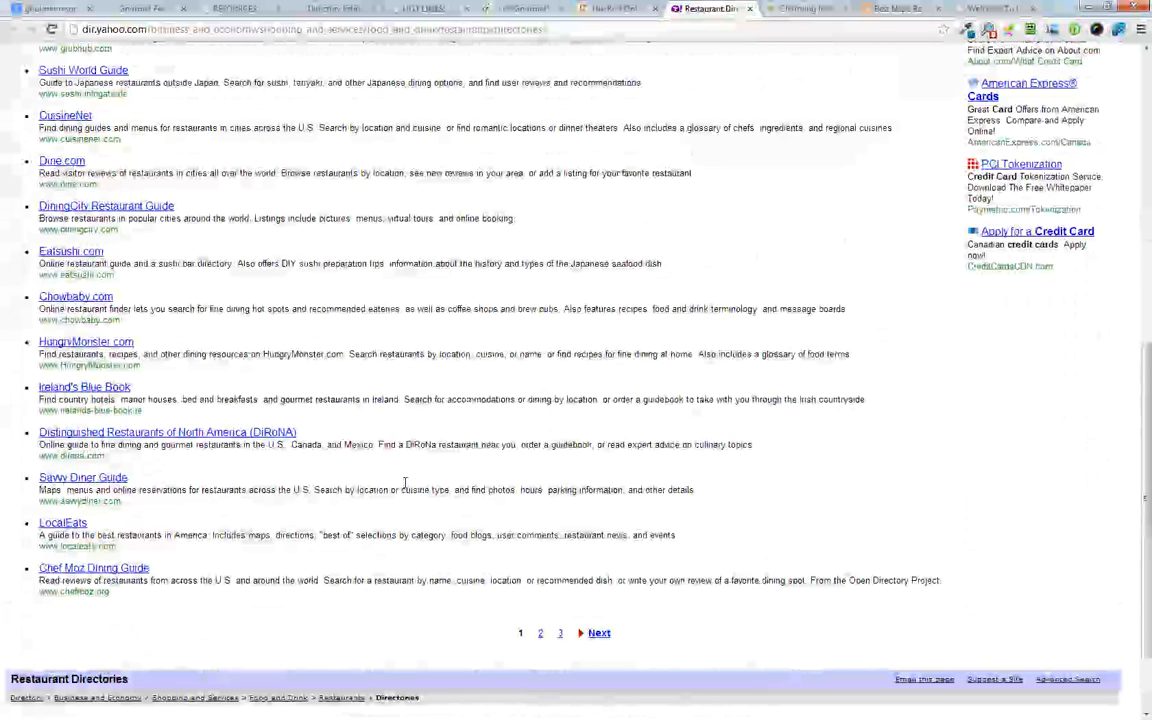
scroll(405, 483, up, 10)
click(749, 8)
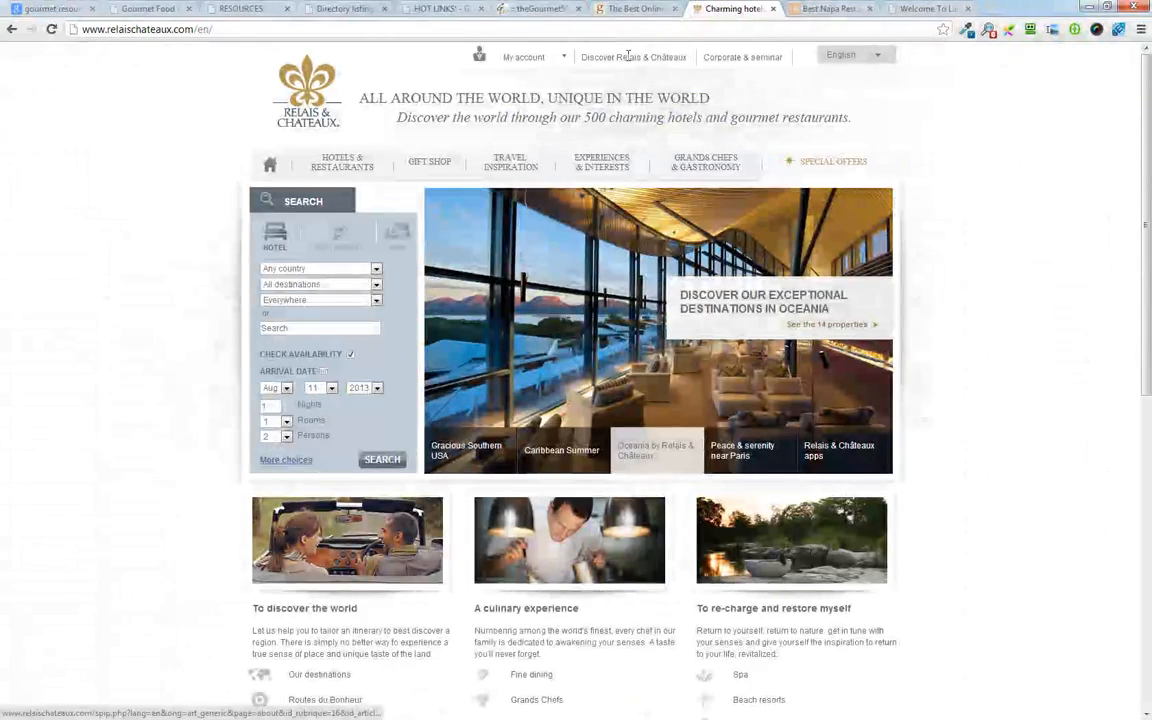
- Compare Auberge du Soleil's Relais & Chateaux page with the Relais & Châteaux home page, and scan the home page's content
click(878, 12)
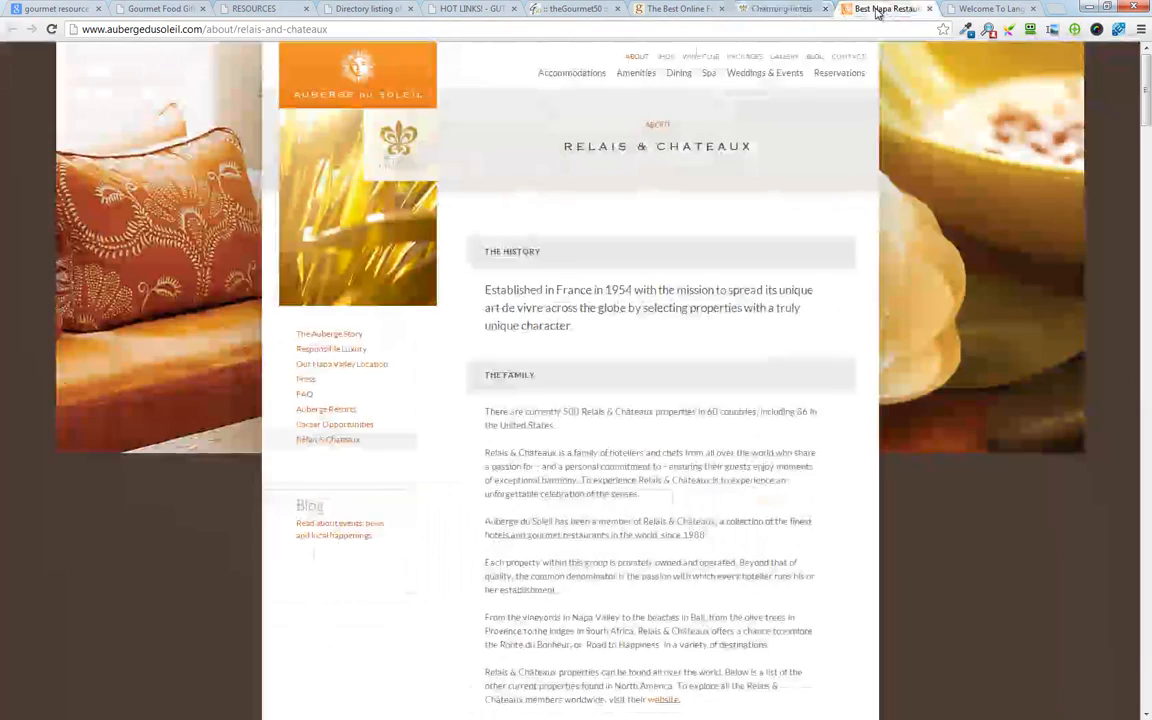
click(790, 9)
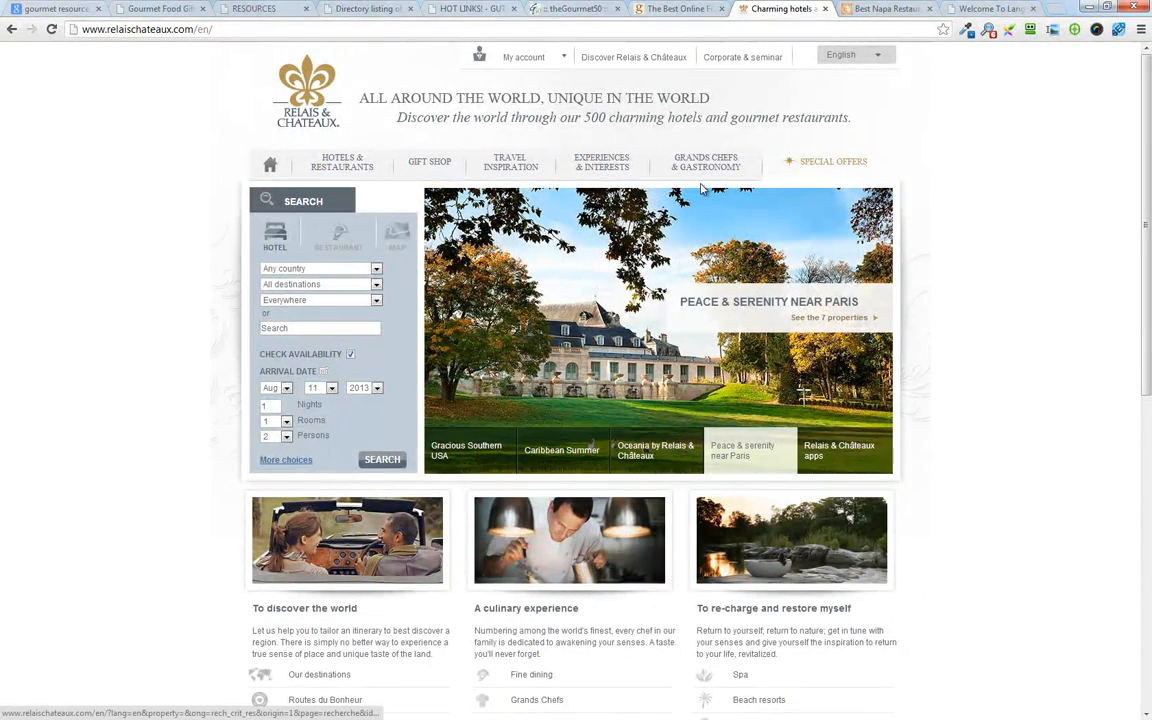
scroll(400, 607, down, 5)
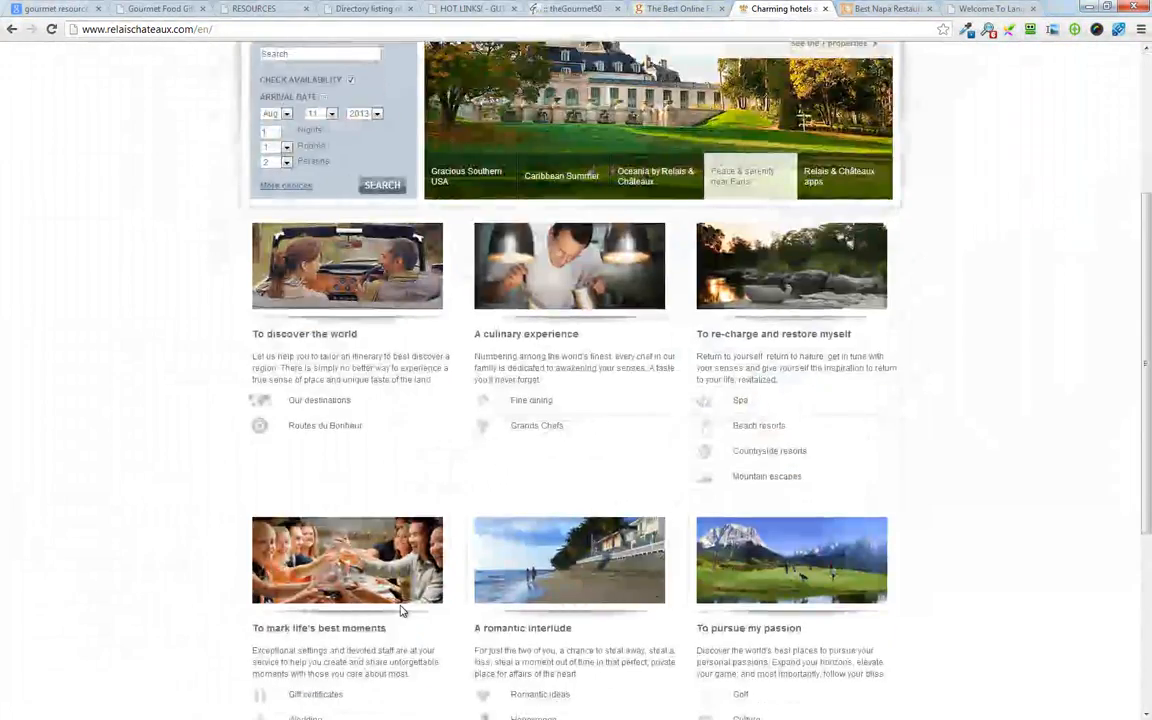
scroll(406, 604, up, 5)
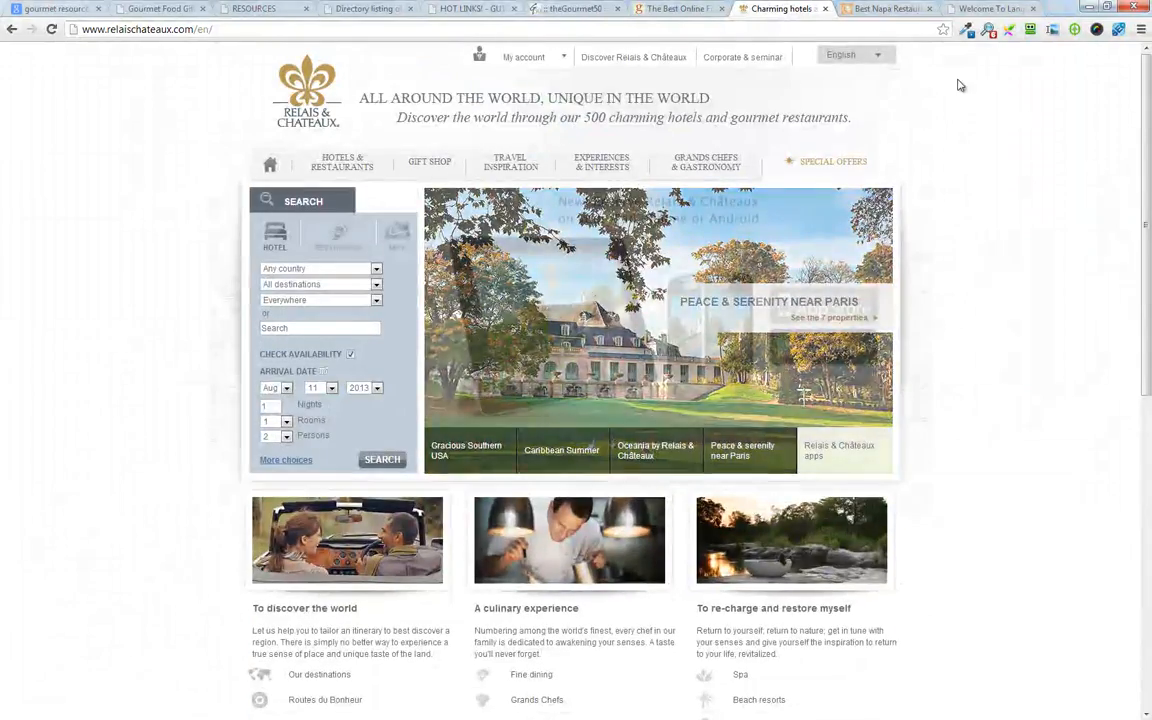
- Examine the Auberge du Soleil page's list of linked Relais & Châteaux properties down to its copyright footer
click(884, 8)
scroll(615, 450, down, 20)
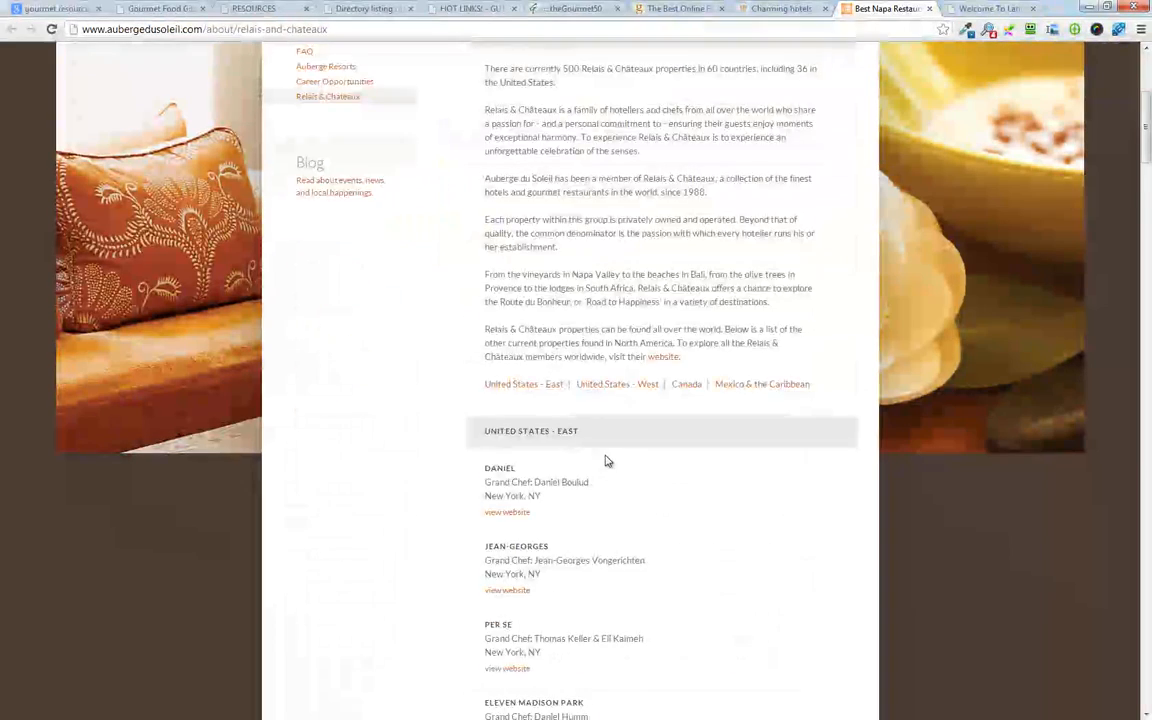
scroll(594, 461, down, 20)
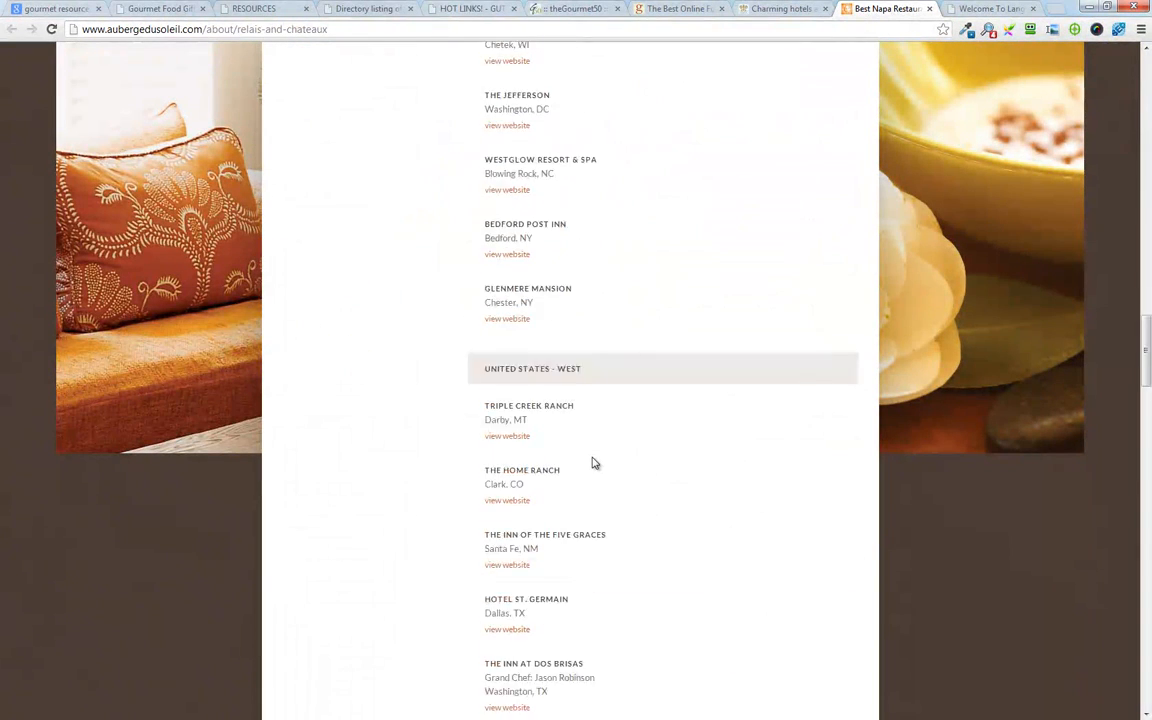
scroll(600, 480, down, 20)
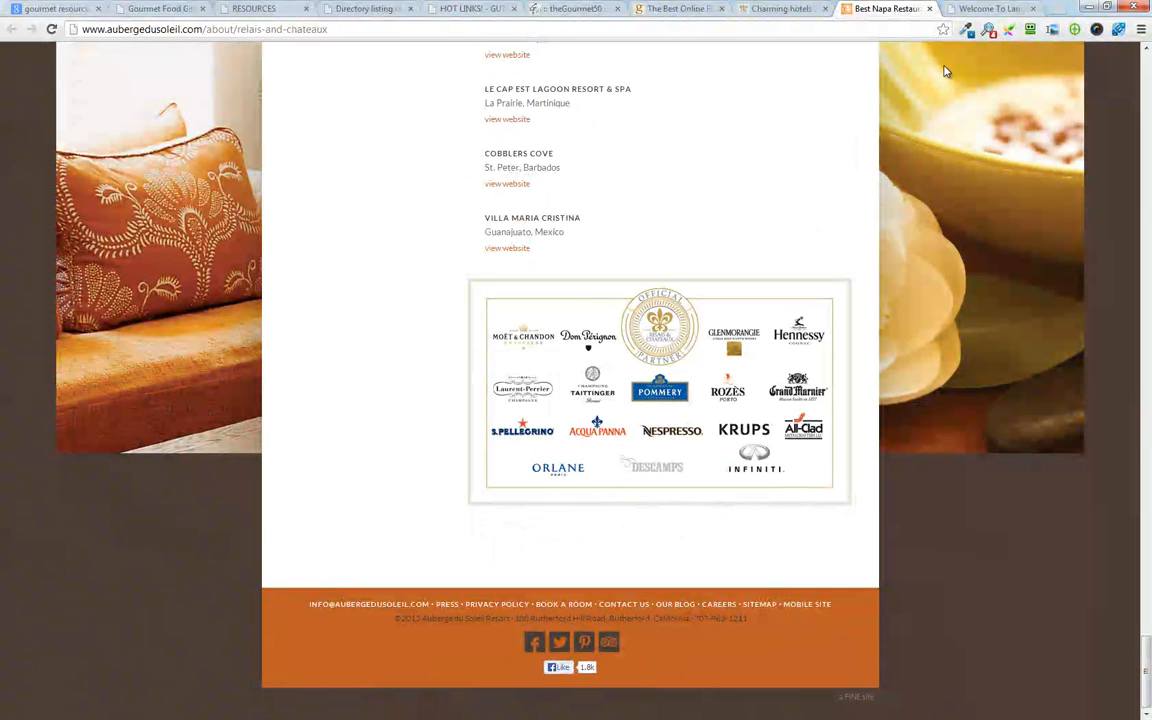
click(971, 11)
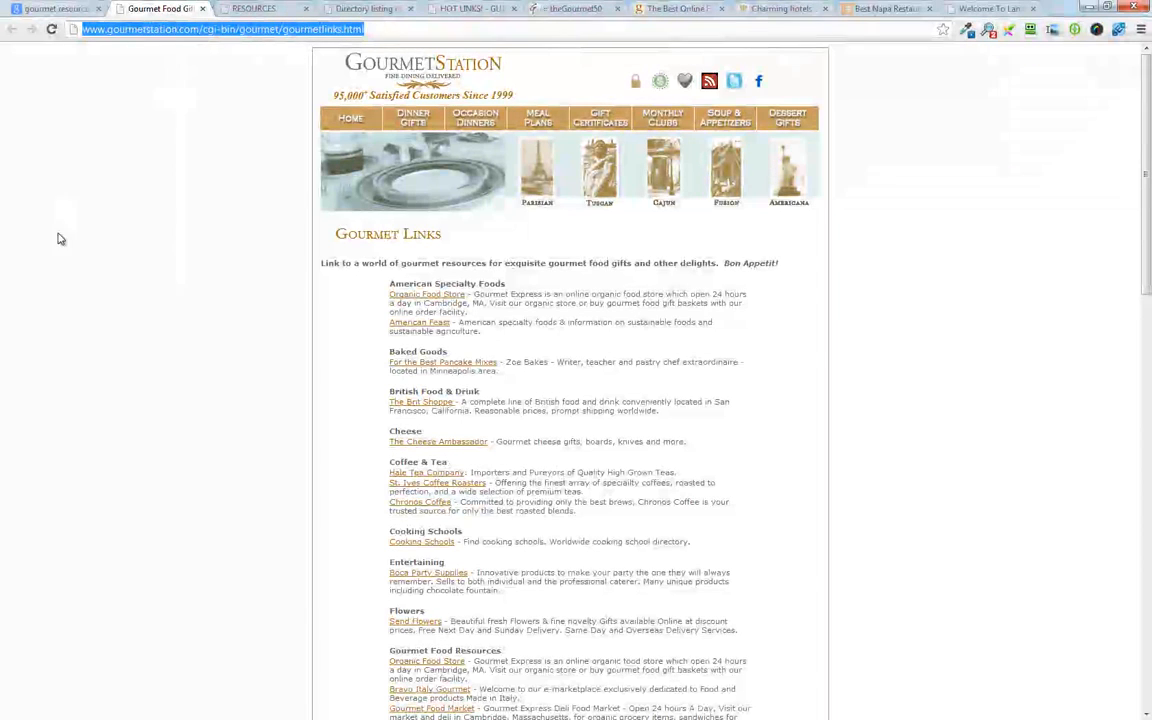
key(alt+Tab)
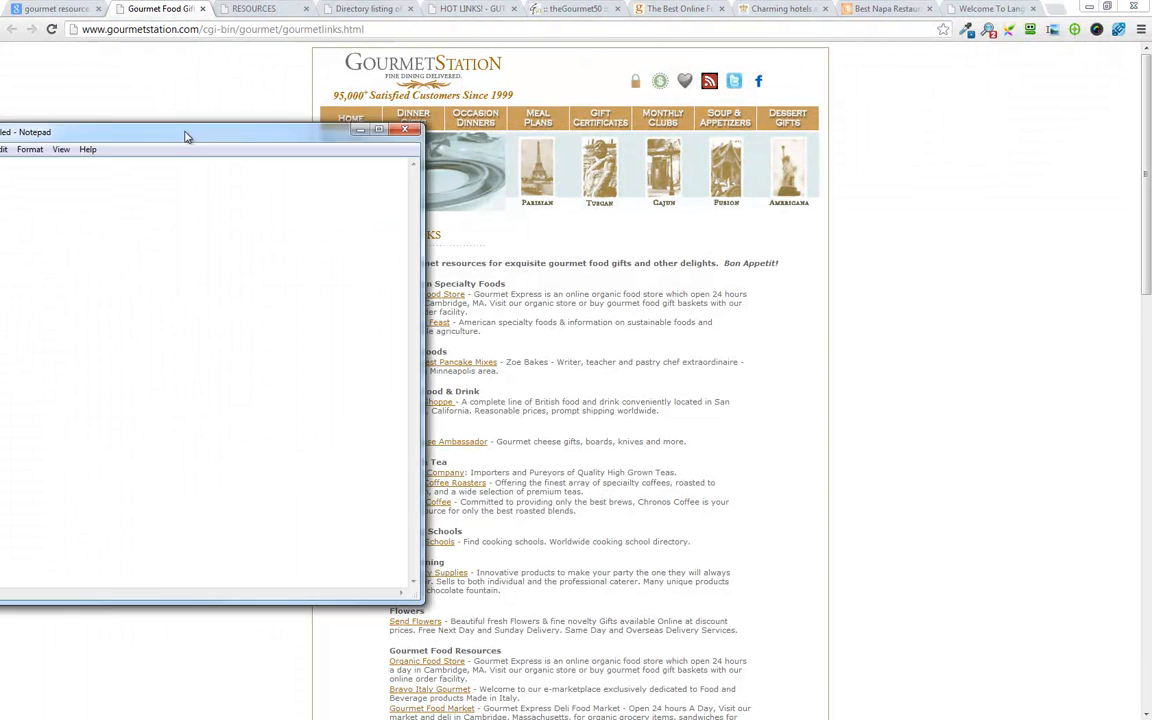
text(http://www.gourmetstation.com/cgi-bin/gourmet/gourmetlinks.html)
key(Return)
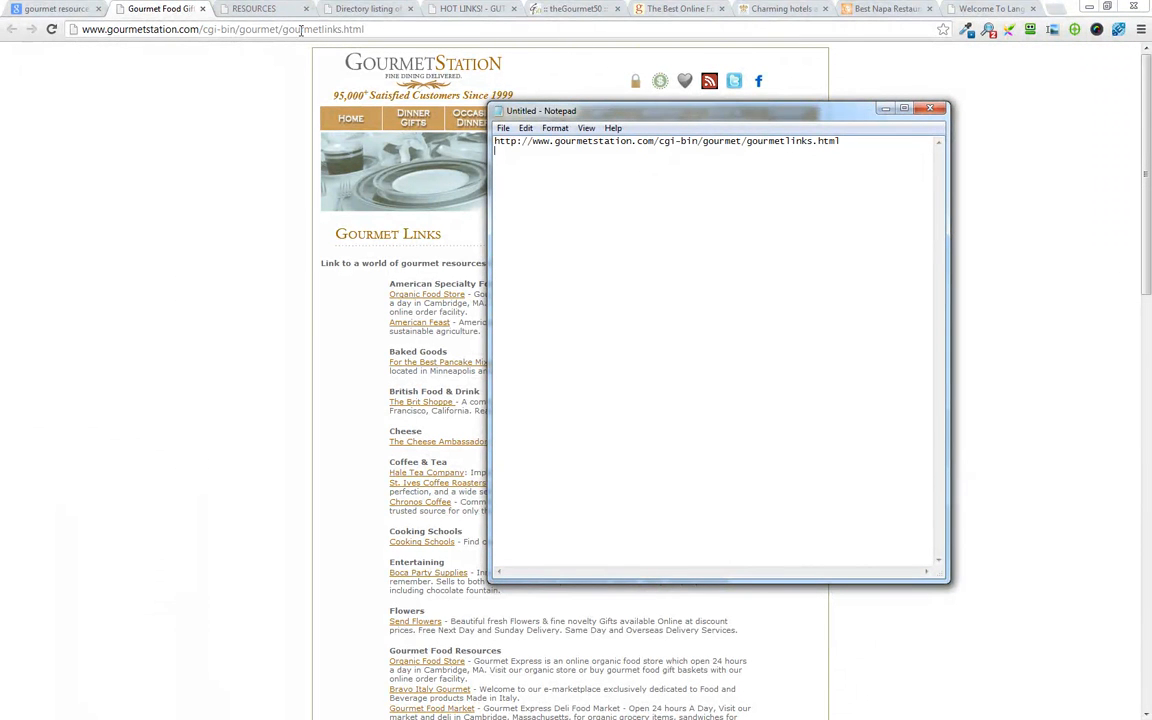
click(240, 9)
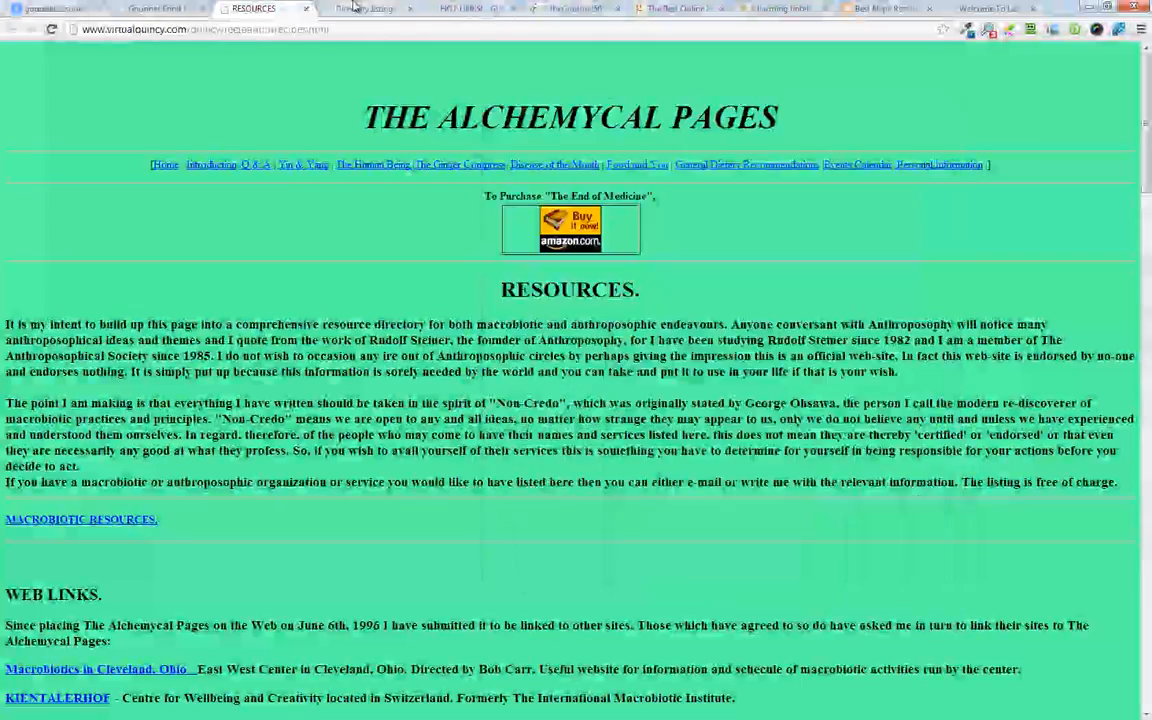
click(365, 9)
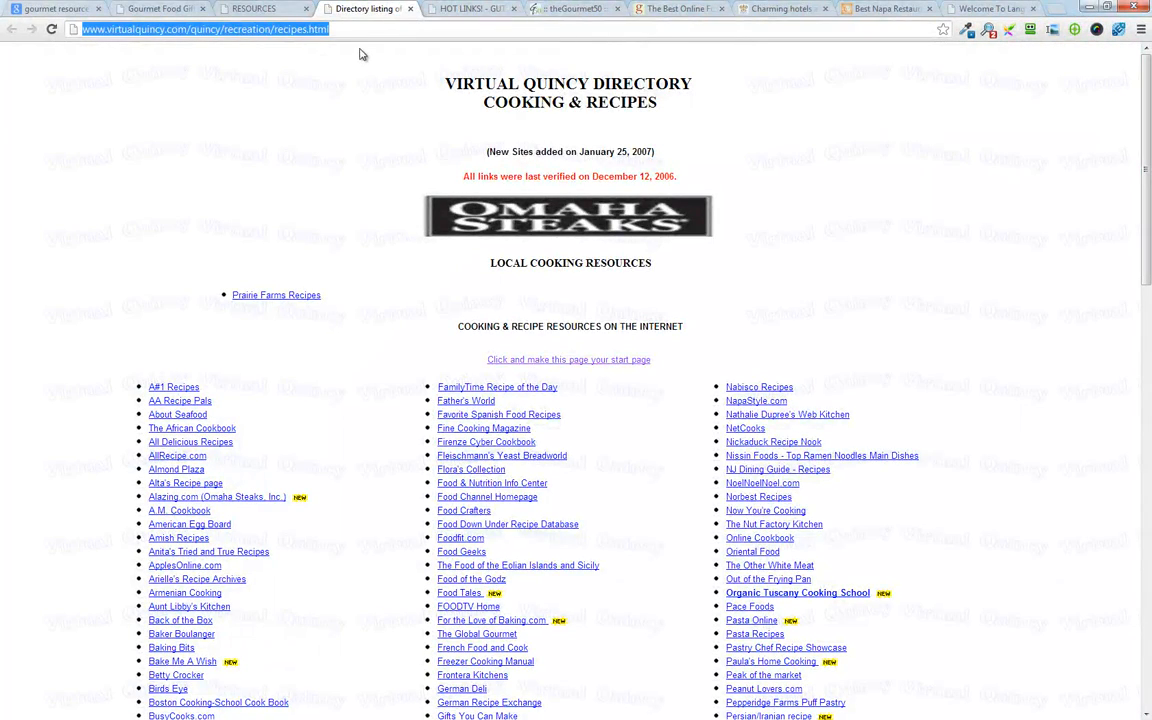
key(alt+Tab)
text(http://www.virtualquincy.com/quincy/recreation/recipes.html)
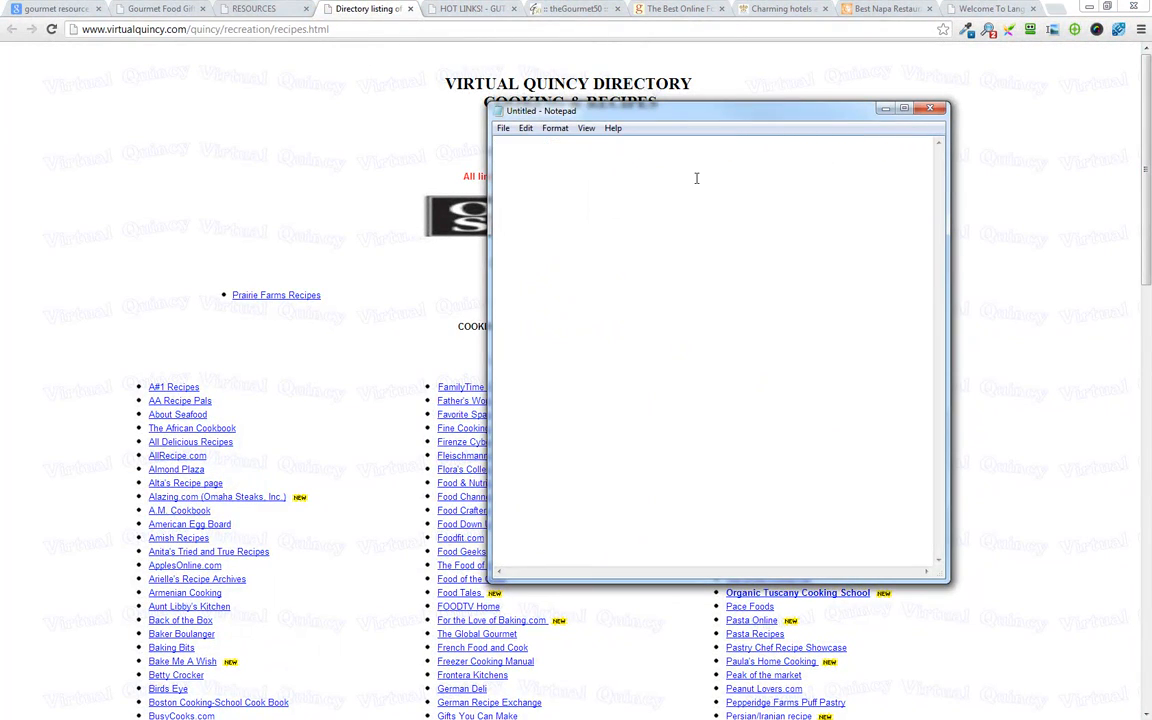
text(http://www.virtualquincy.com/quincy/recreation/recipes.html)
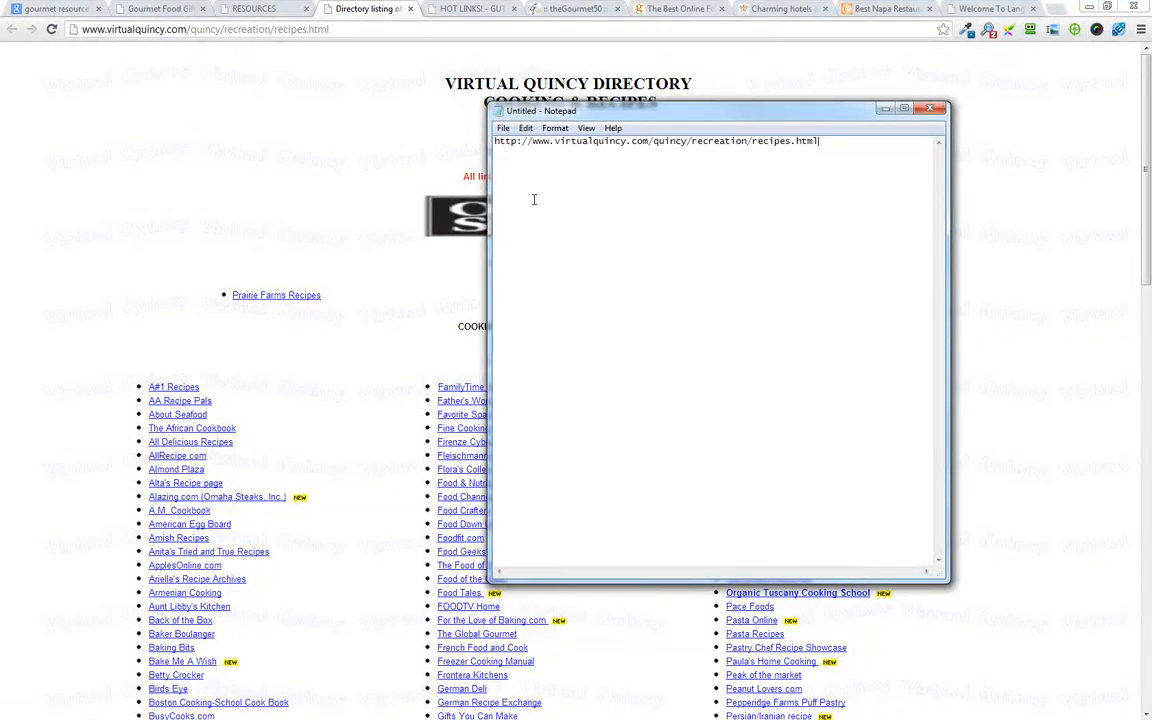
click(243, 9)
click(233, 30)
key(ctrl+c)
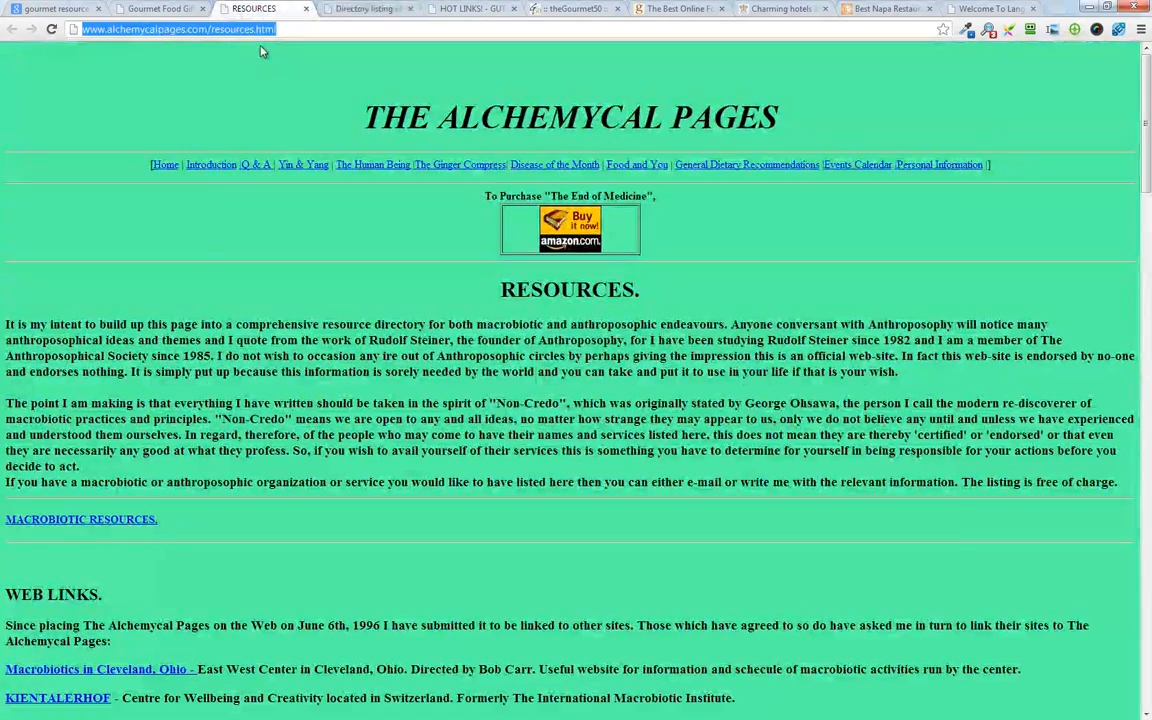
key(alt+Tab)
key(Return)
key(ctrl+v)
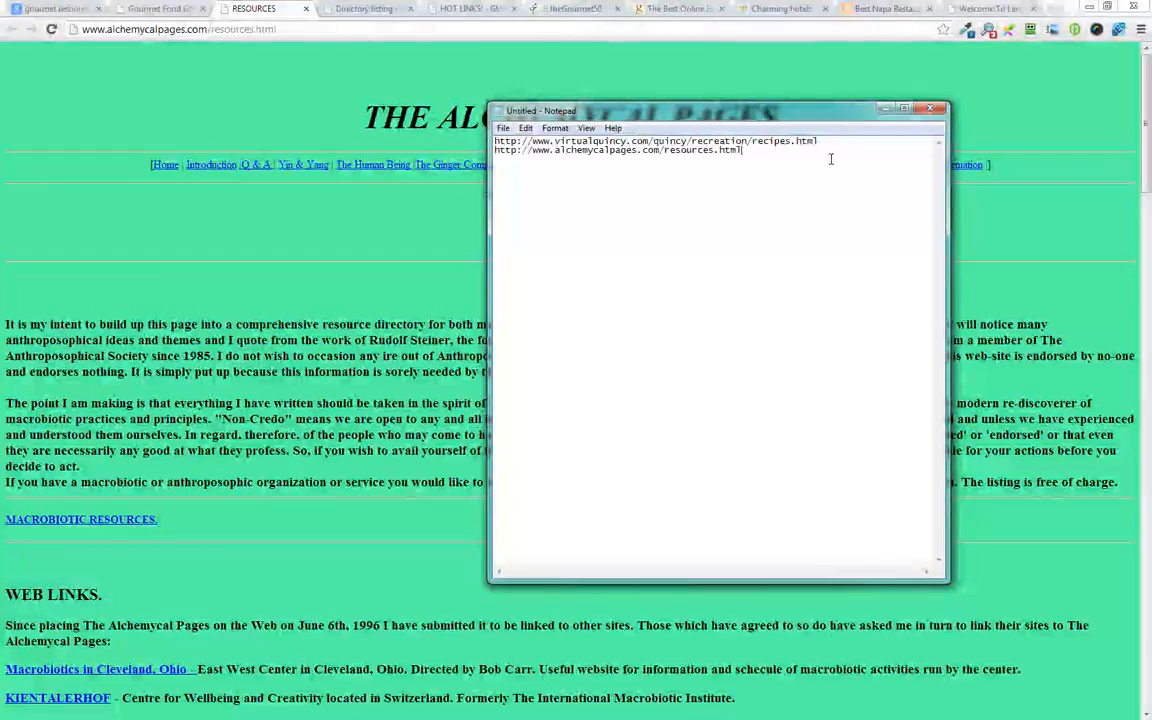
click(240, 8)
click(160, 8)
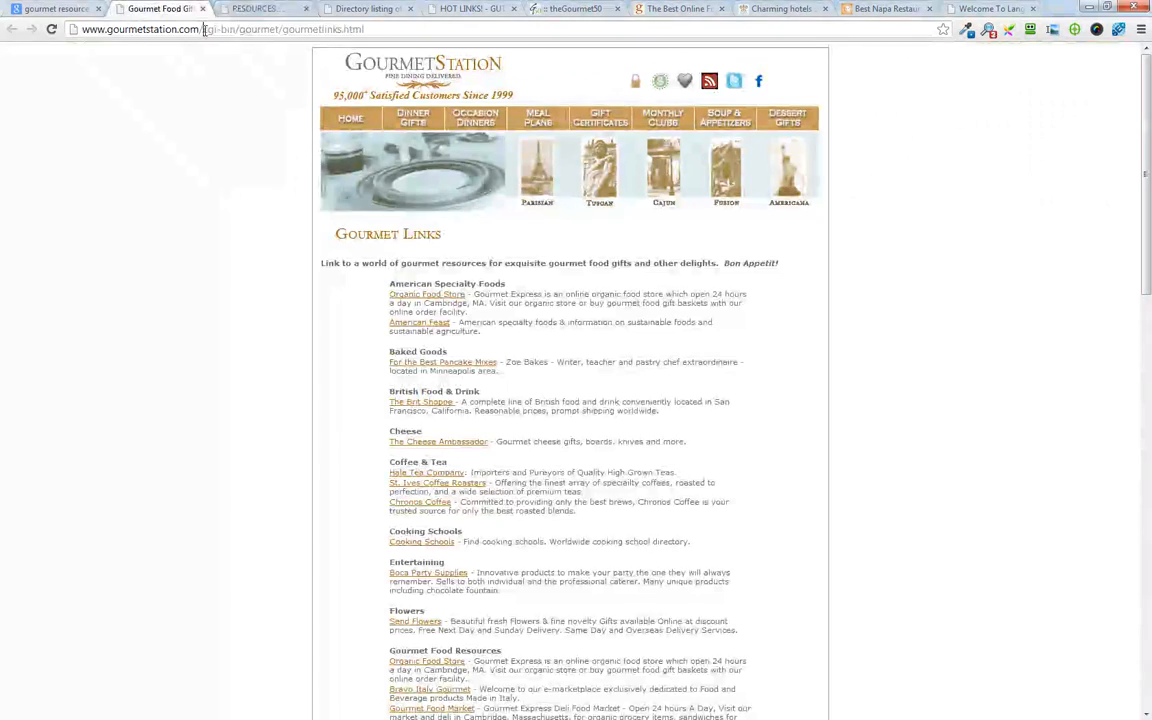
click(375, 28)
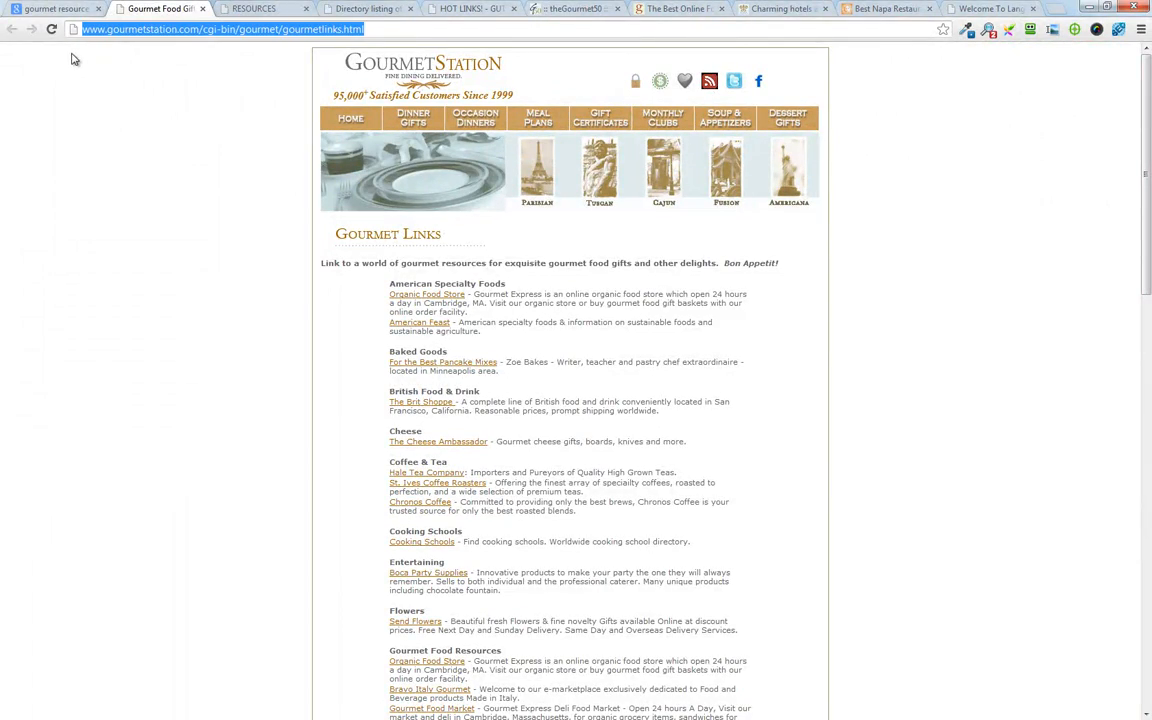
key(ctrl+c)
key(alt+Tab)
key(Return)
key(ctrl+v)
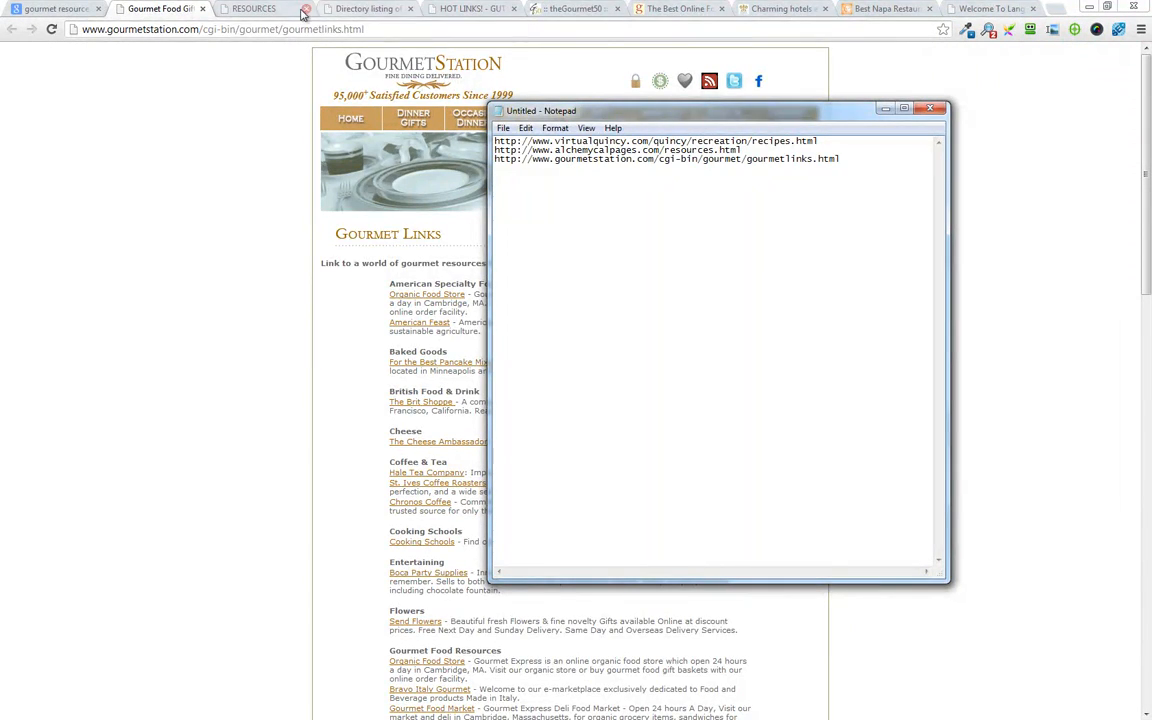
key(alt+Tab)
click(365, 9)
click(455, 9)
click(369, 29)
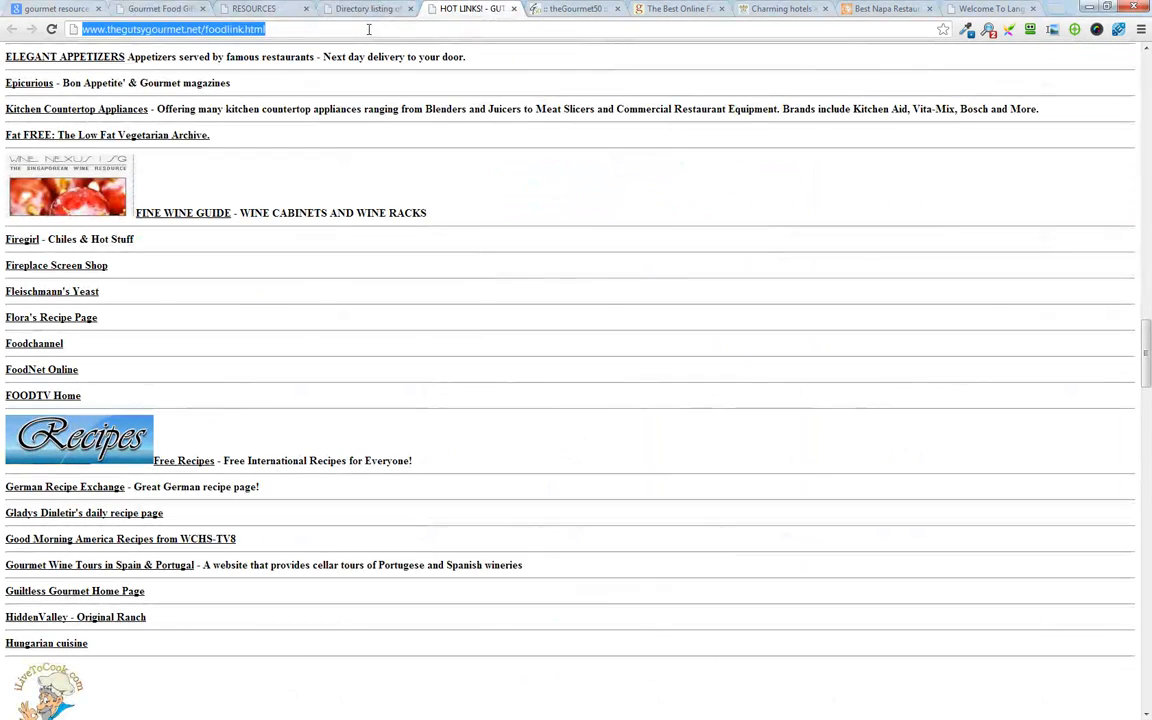
key(ctrl+c)
key(alt+Tab)
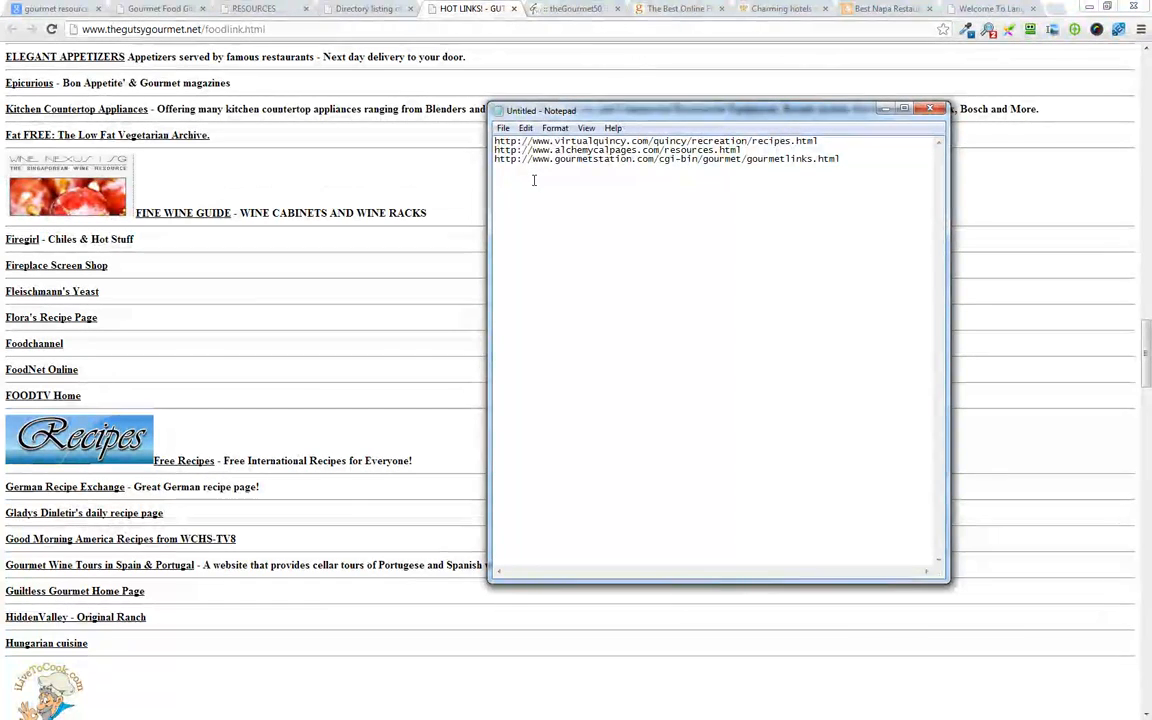
key(Return)
key(ctrl+v)
click(548, 8)
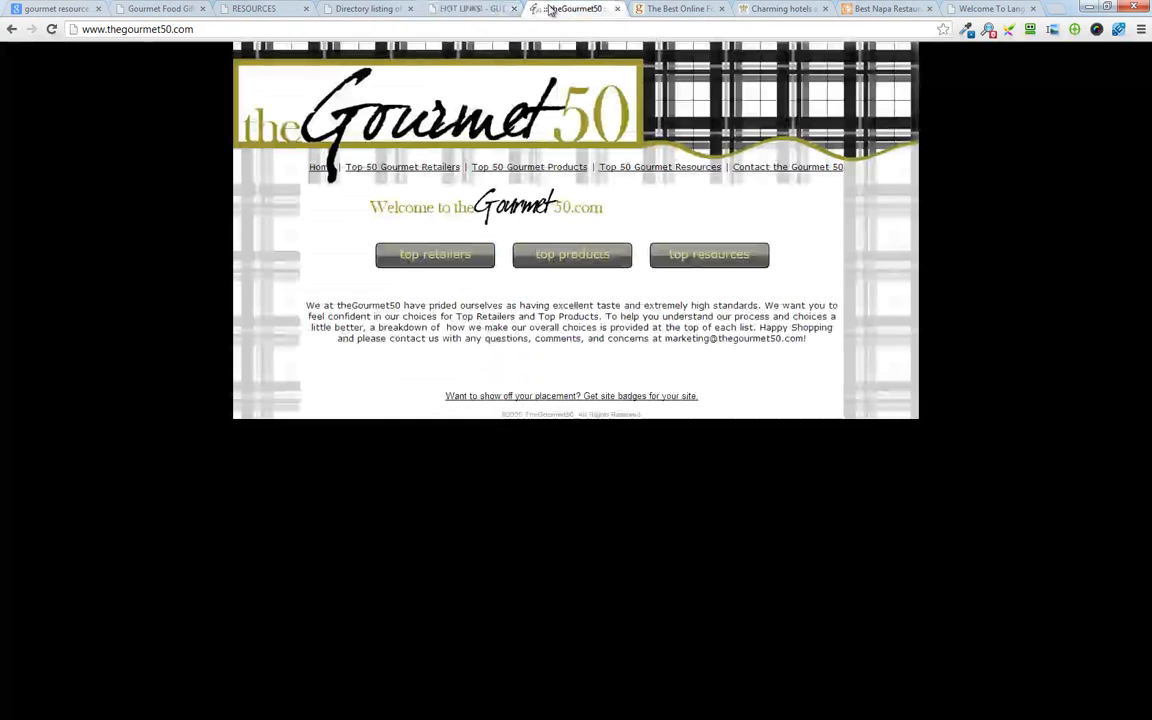
click(445, 30)
key(ctrl+c)
key(alt+Tab)
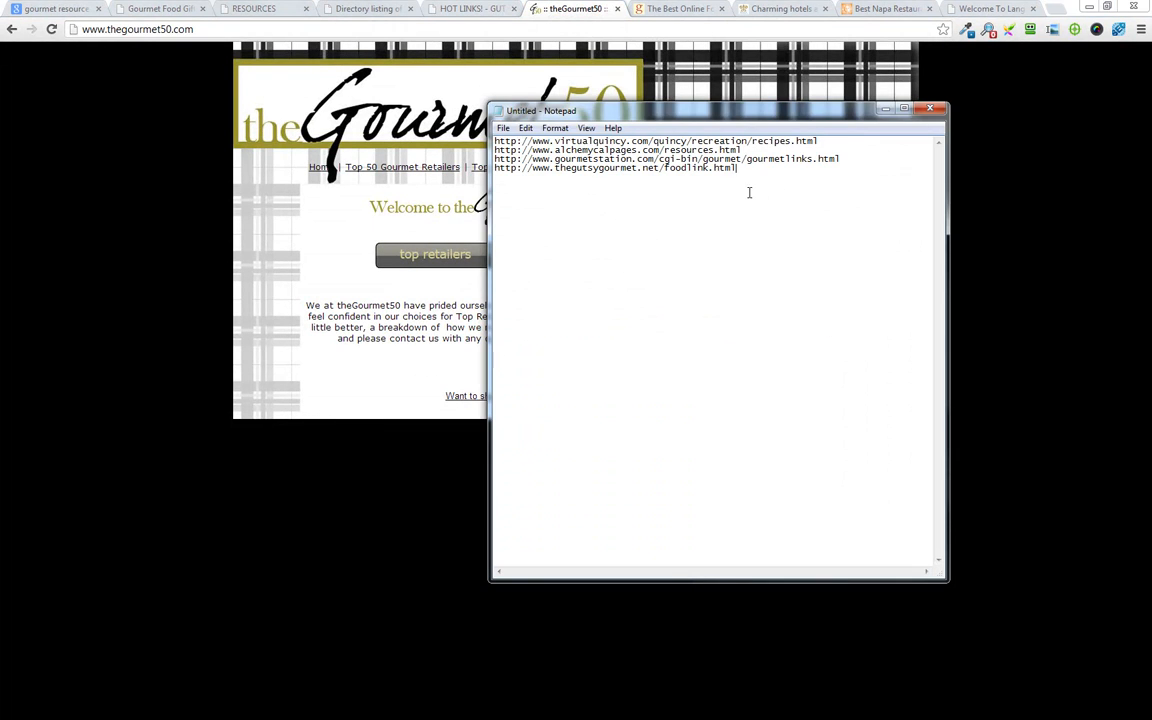
key(Return)
key(ctrl+v)
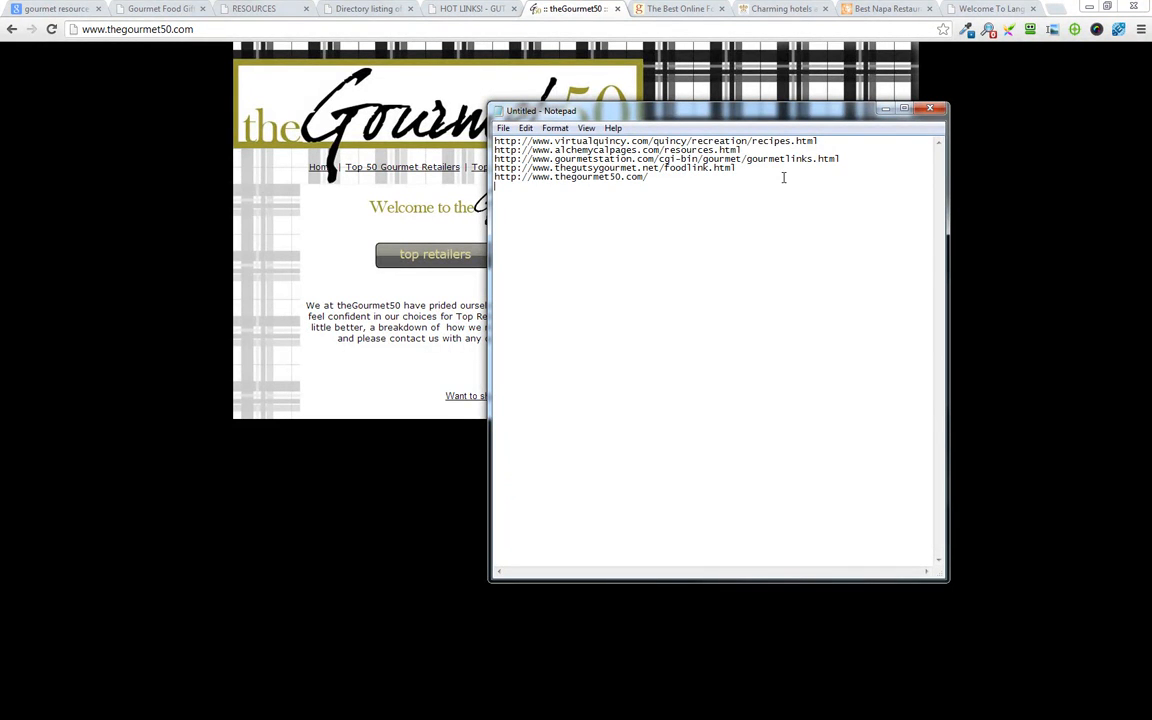
click(658, 8)
click(140, 29)
key(ctrl+c)
key(alt+Tab)
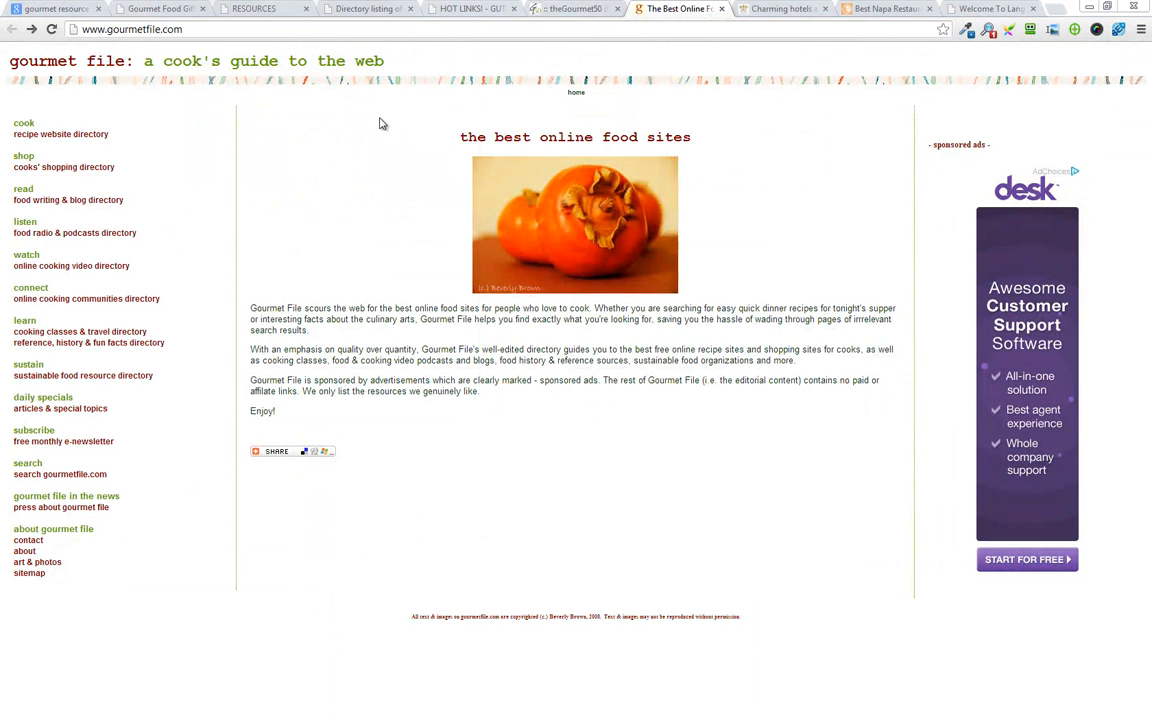
key(Return)
click(770, 9)
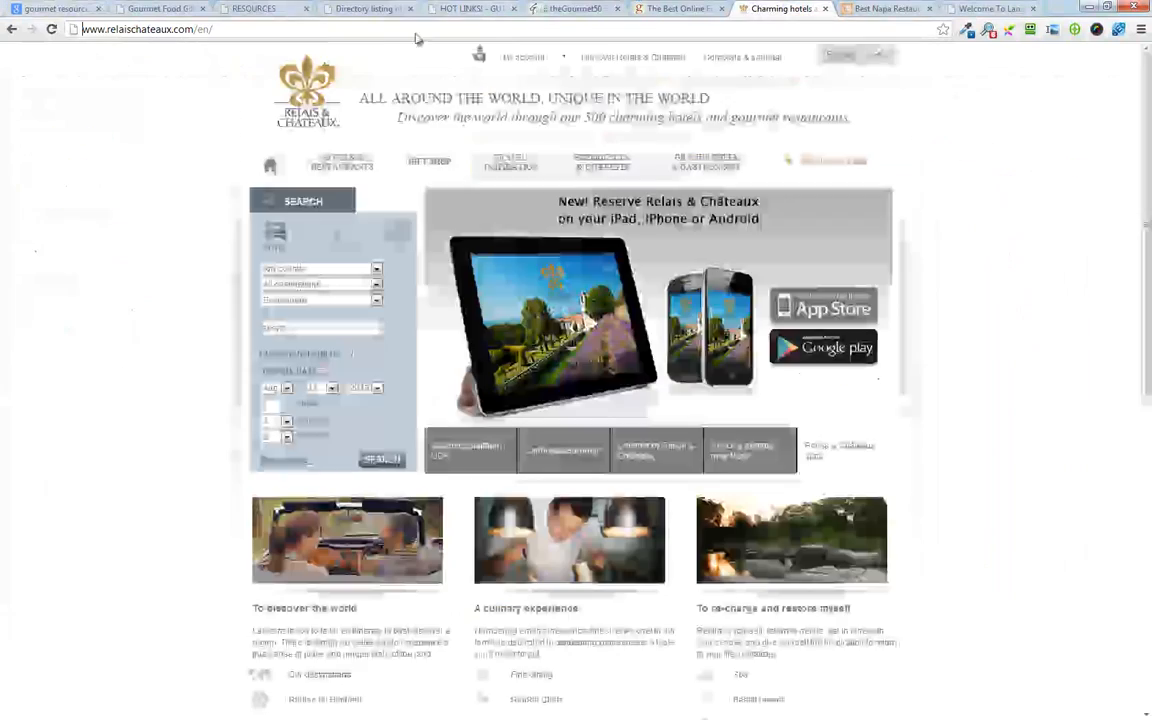
click(360, 31)
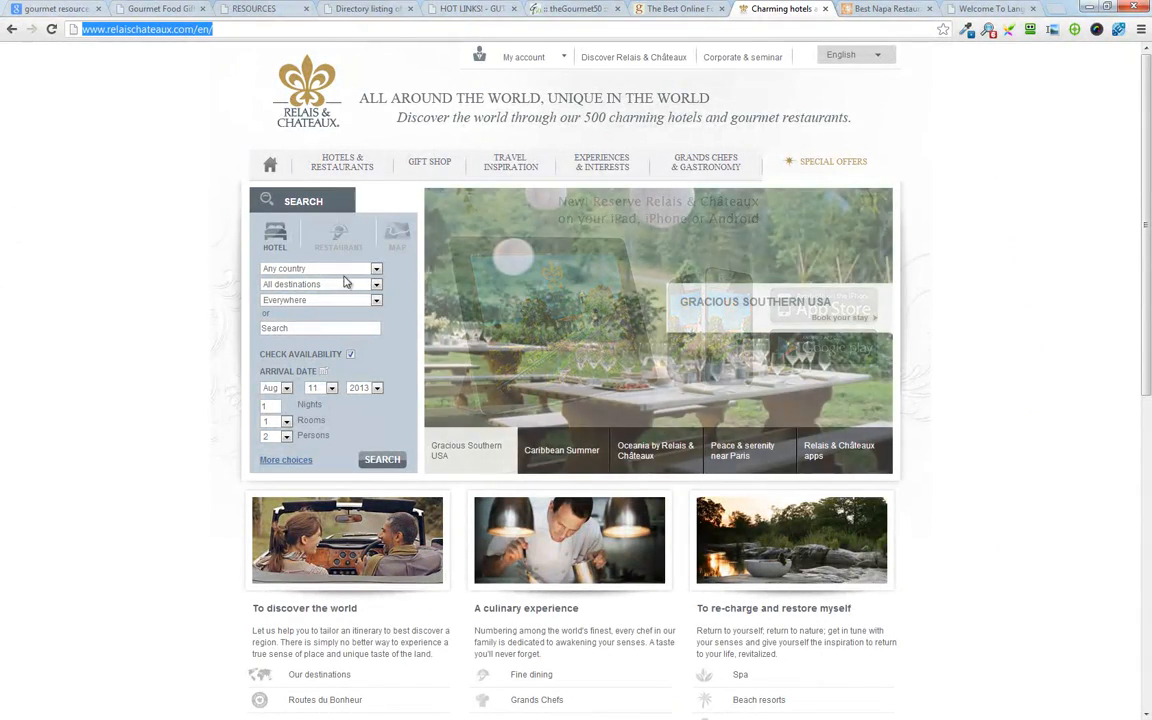
key(ctrl+c)
key(alt+Tab)
key(ctrl+v)
key(Return)
click(777, 10)
click(757, 12)
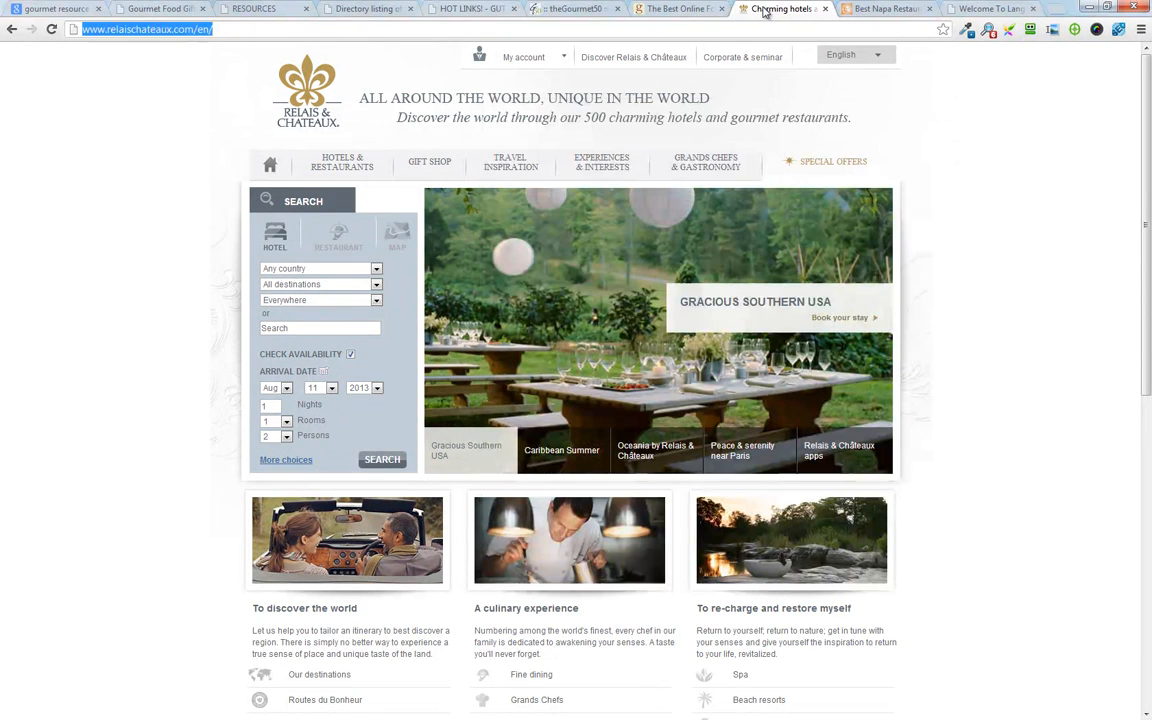
click(847, 9)
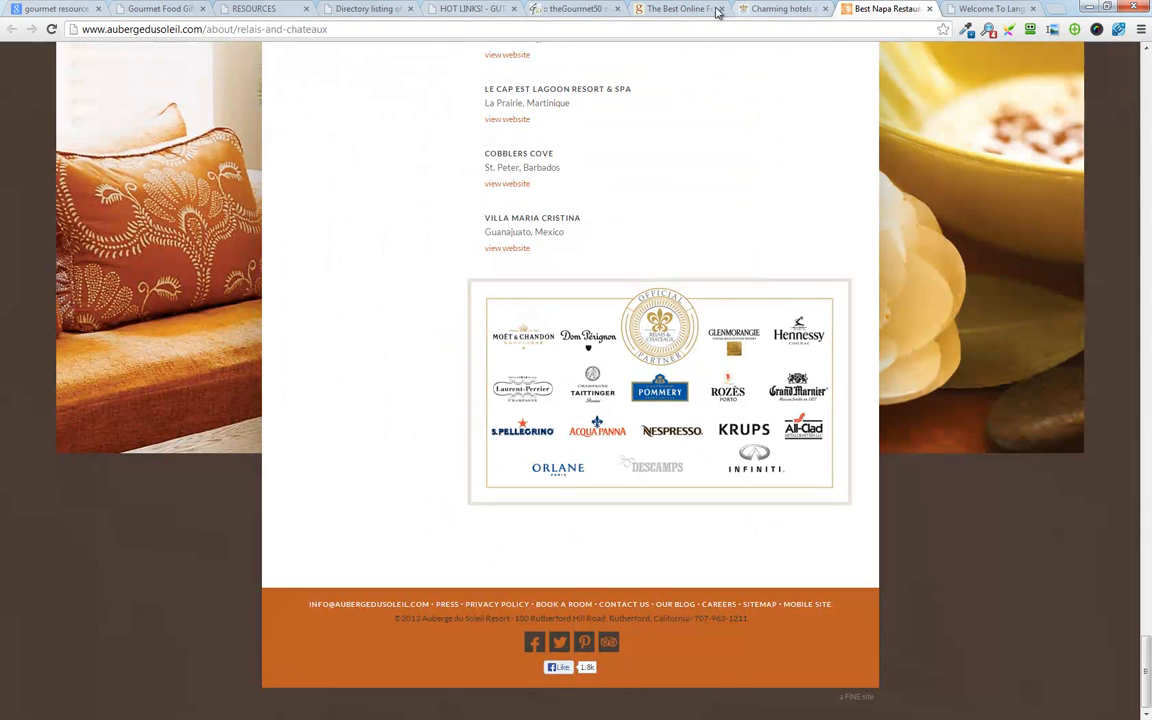
click(379, 27)
scroll(645, 176, up, 3)
key(ctrl+c)
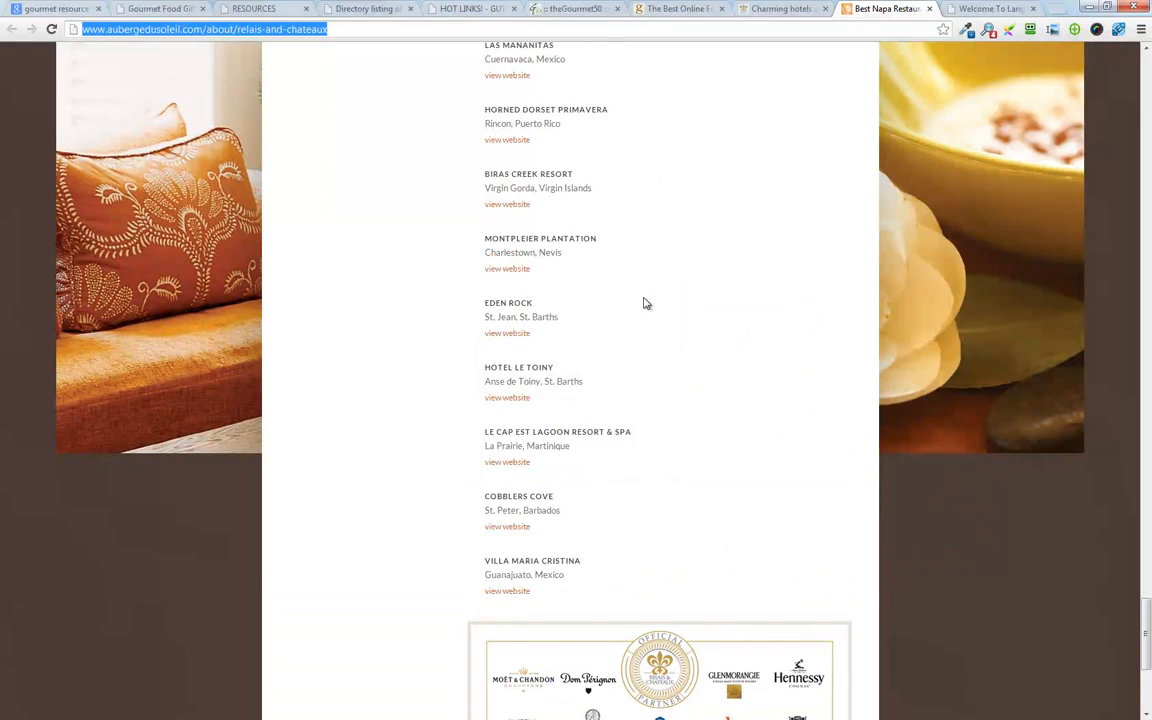
key(alt+Tab)
key(ctrl+v)
key(alt+Tab)
click(997, 8)
scroll(440, 445, down, 20)
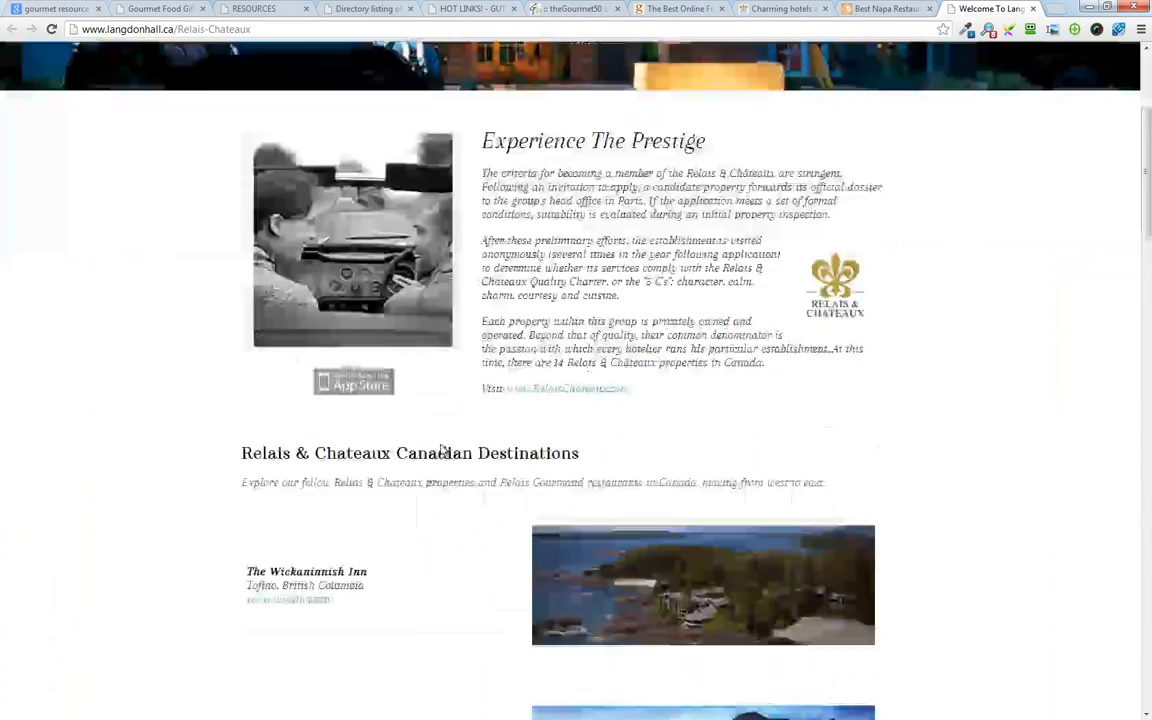
scroll(440, 445, down, 8)
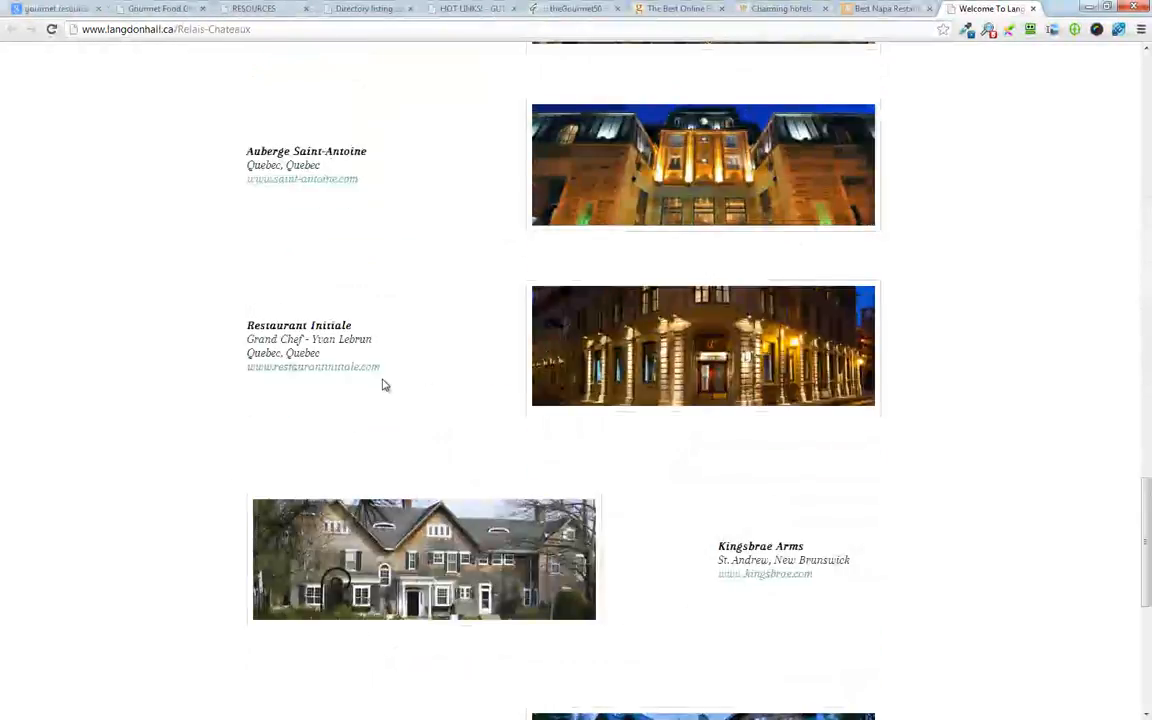
scroll(347, 396, up, 1)
scroll(347, 396, up, 20)
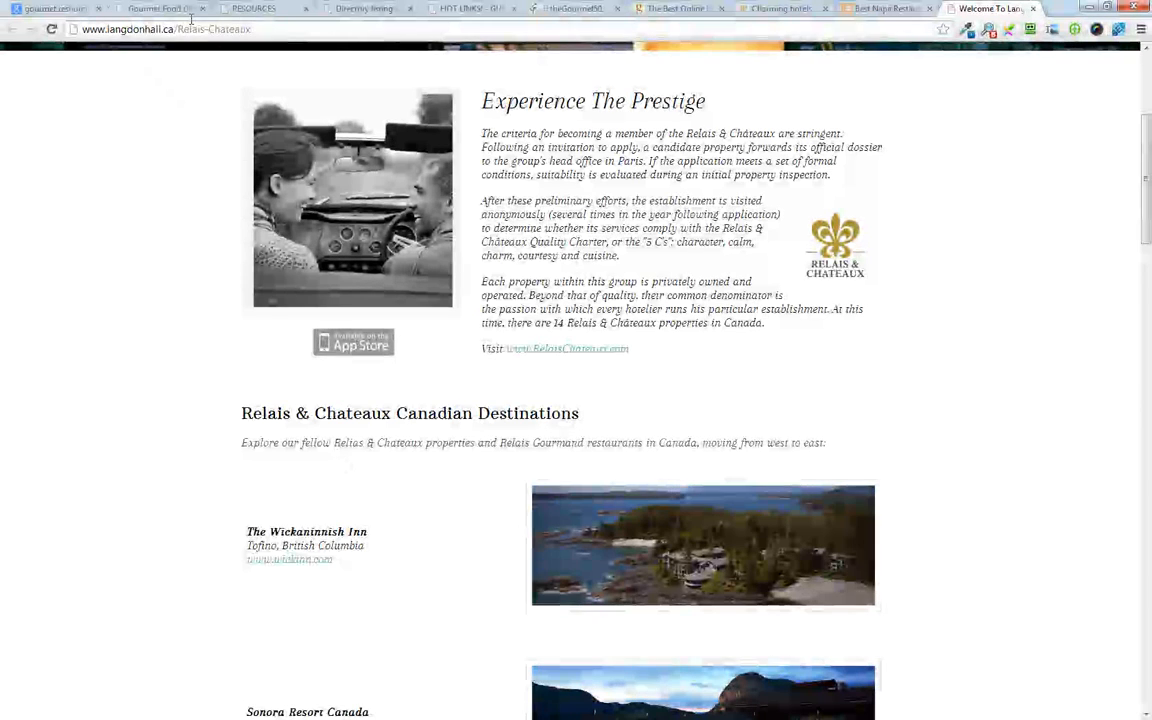
click(237, 31)
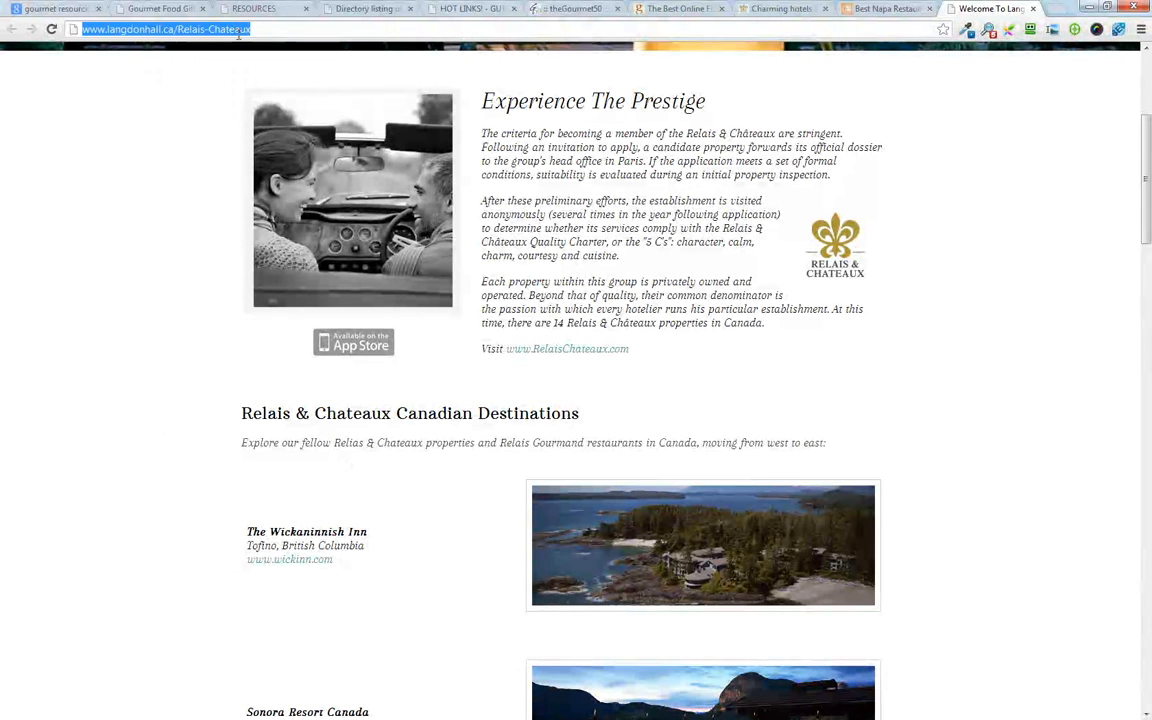
key(alt+Tab)
key(ctrl+v)
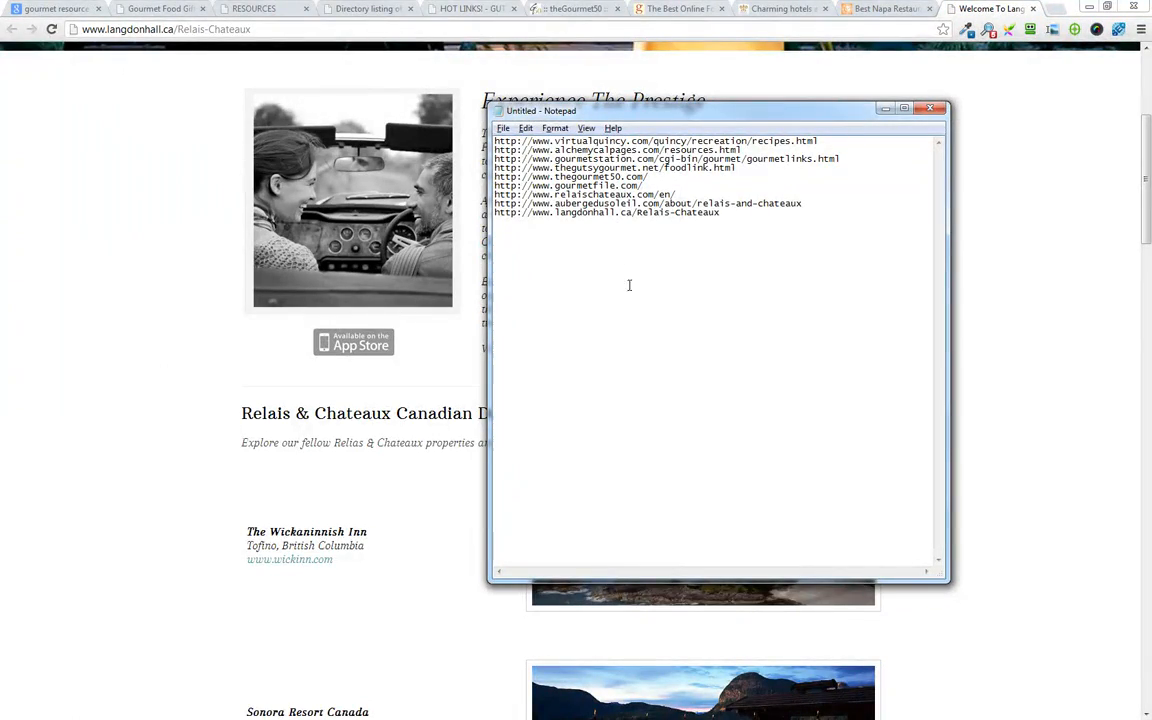
- Look over the Langdon Hall page's outgoing property links, then check the complete URL list in Notepad
key(alt+Tab)
scroll(231, 406, up, 3)
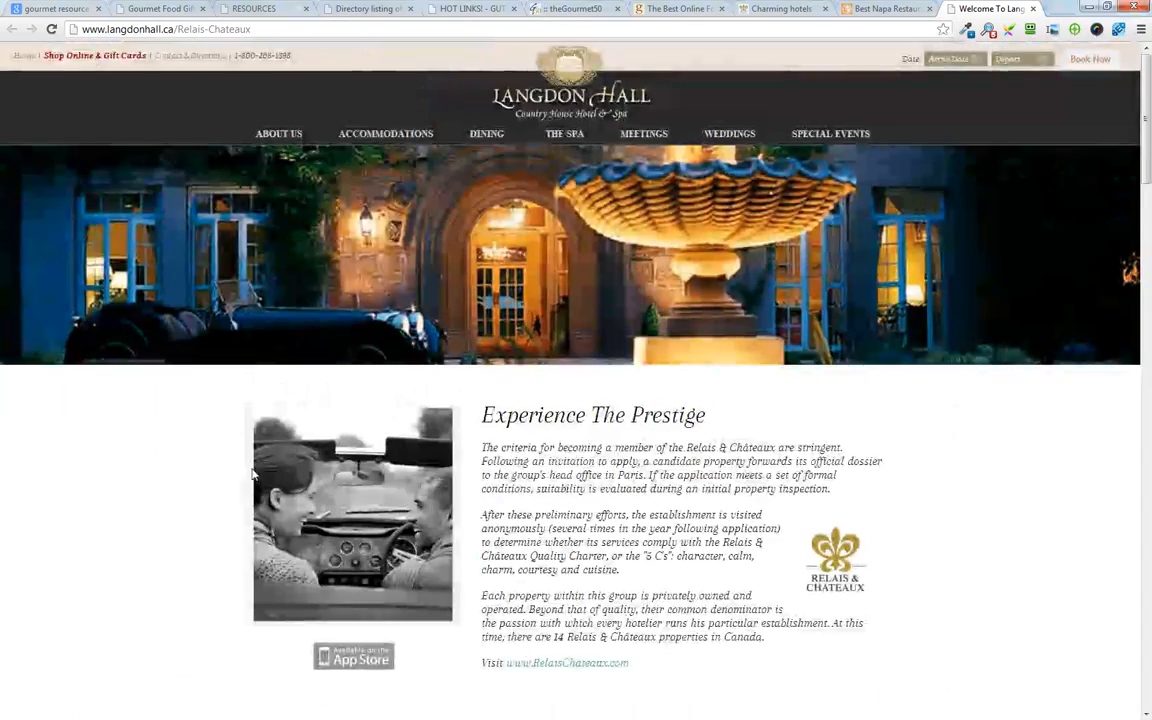
scroll(265, 473, down, 6)
scroll(285, 458, down, 4)
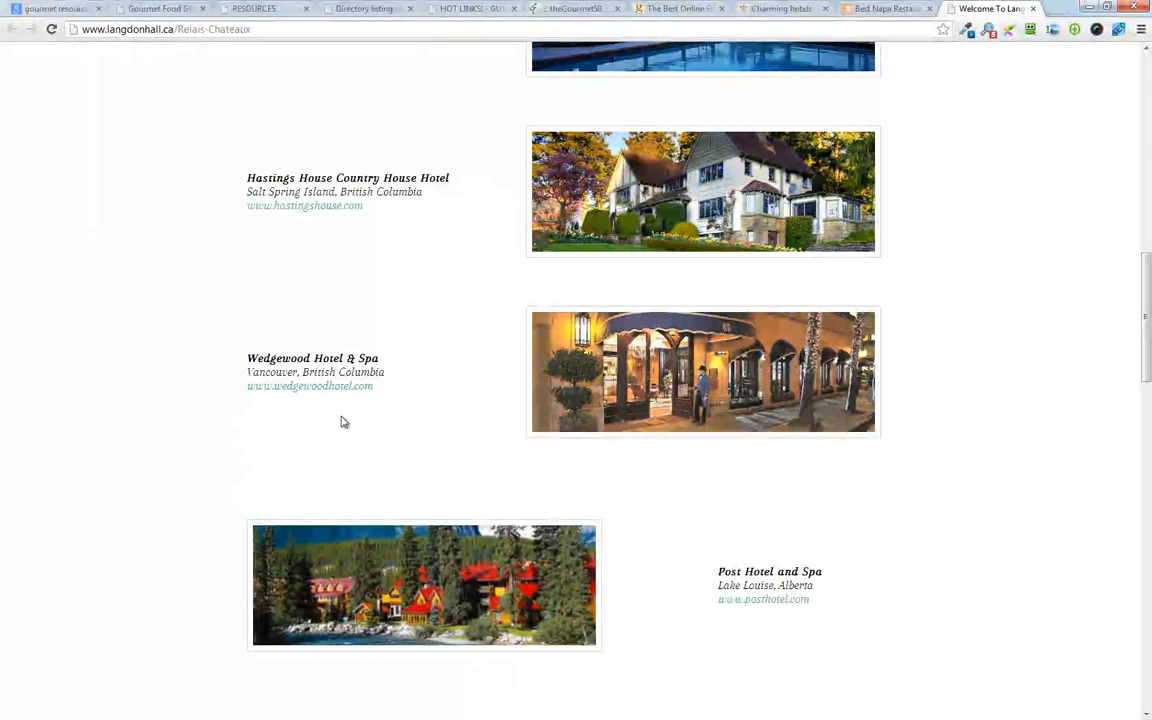
key(alt+Tab)
drag(742, 229, 519, 136)
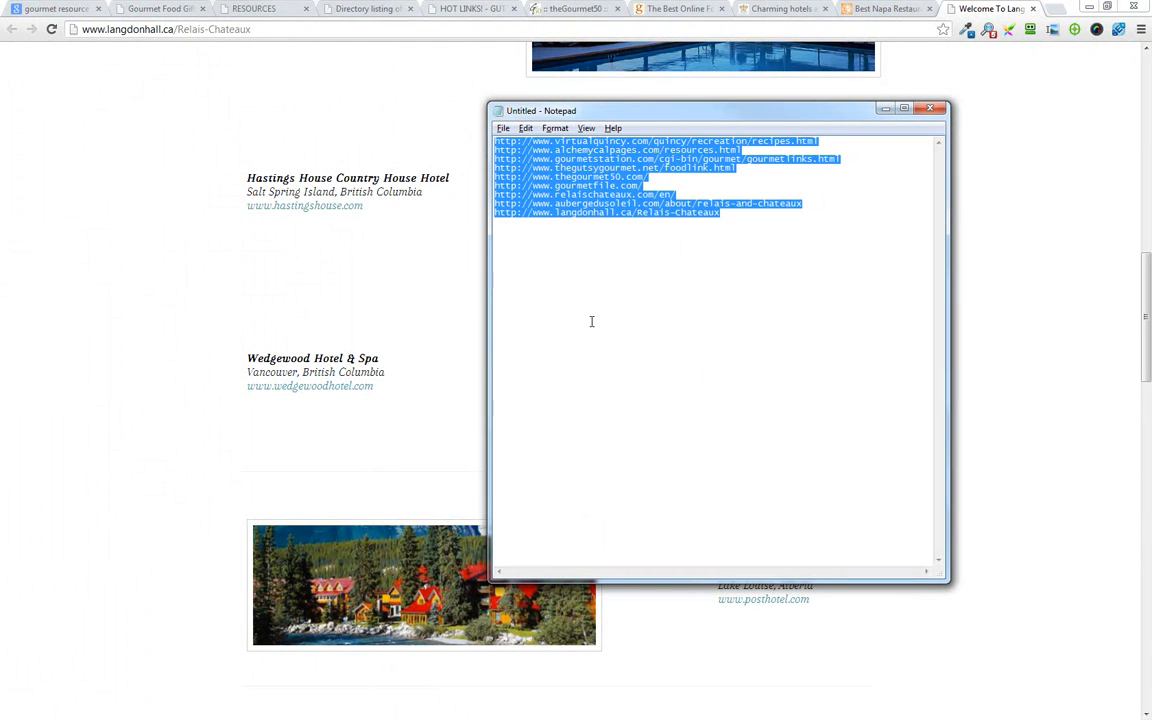
click(626, 233)
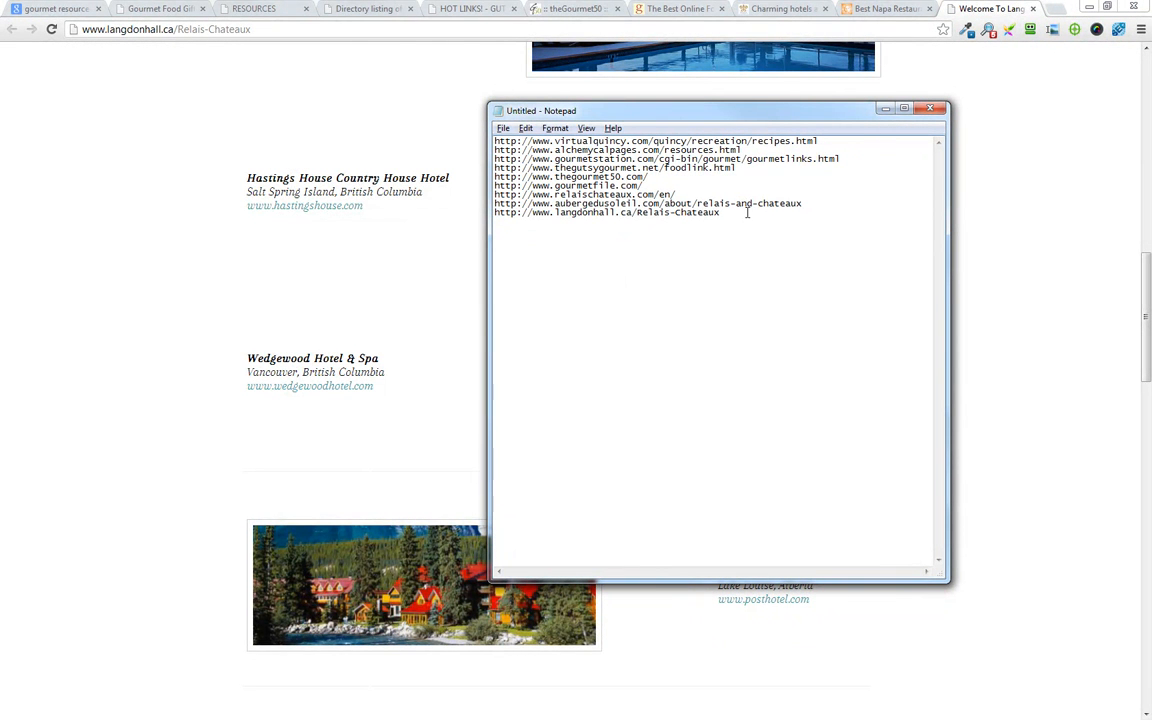
- Search Google for "xenu" in the browser and open the Softonic download page for Xenu's Link Sleuth
click(145, 9)
text(xenu)
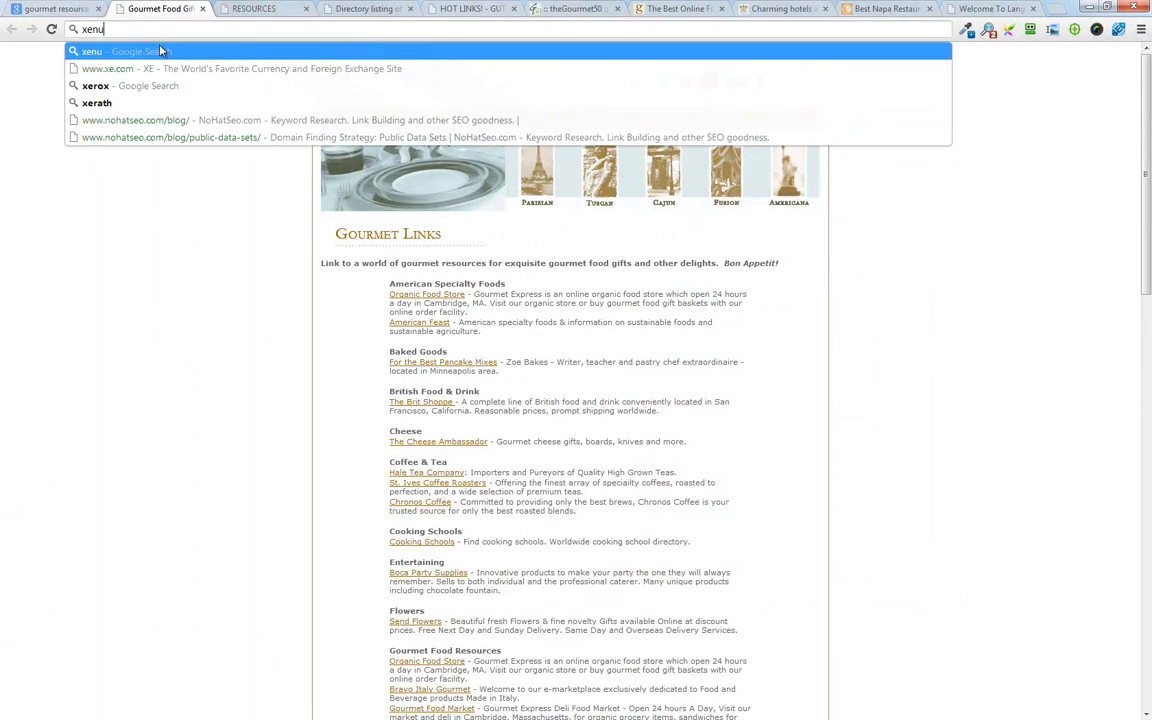
key(Return)
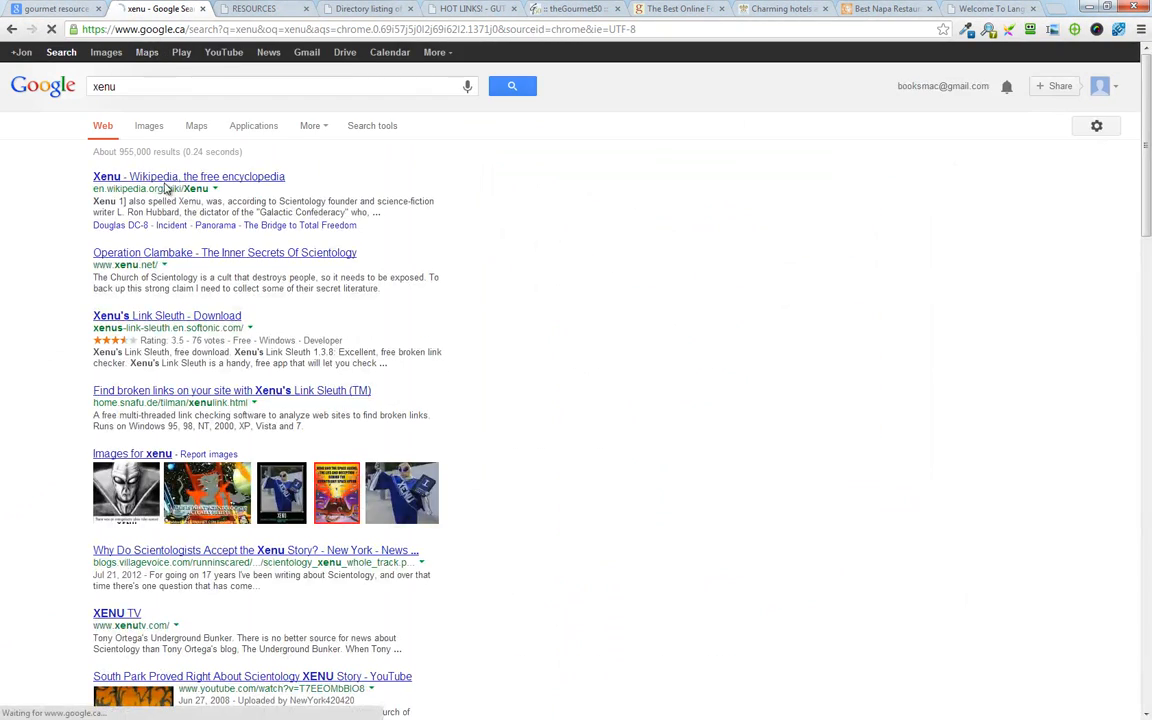
click(168, 316)
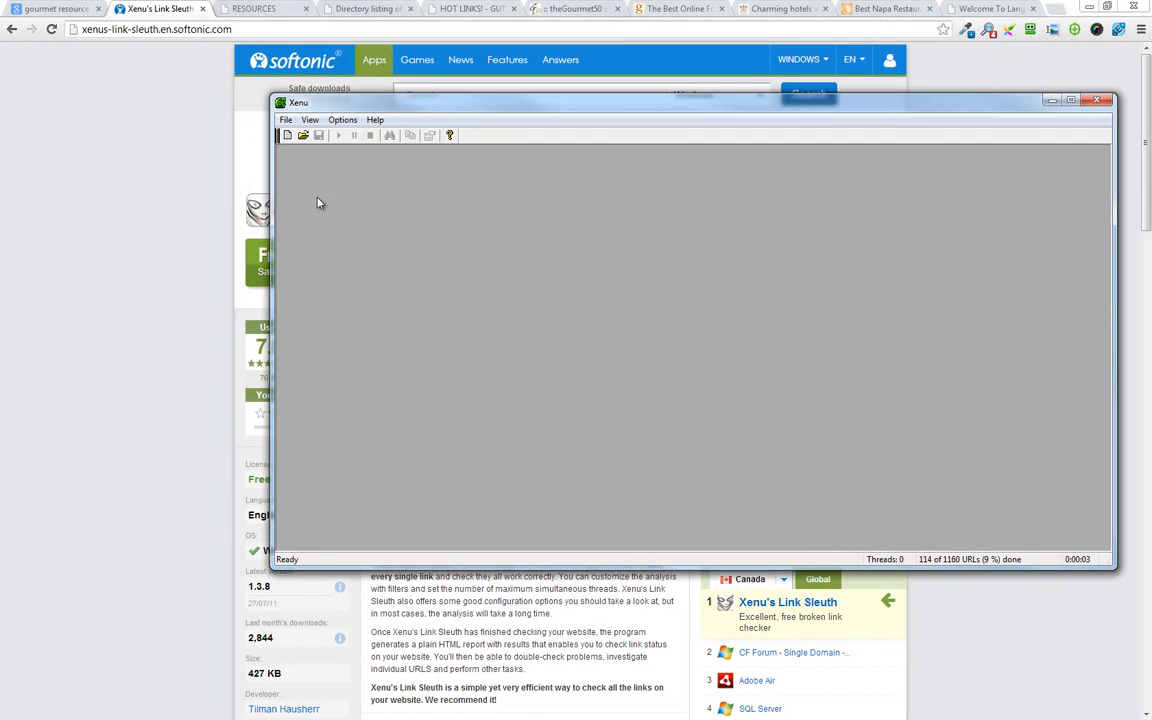
click(286, 120)
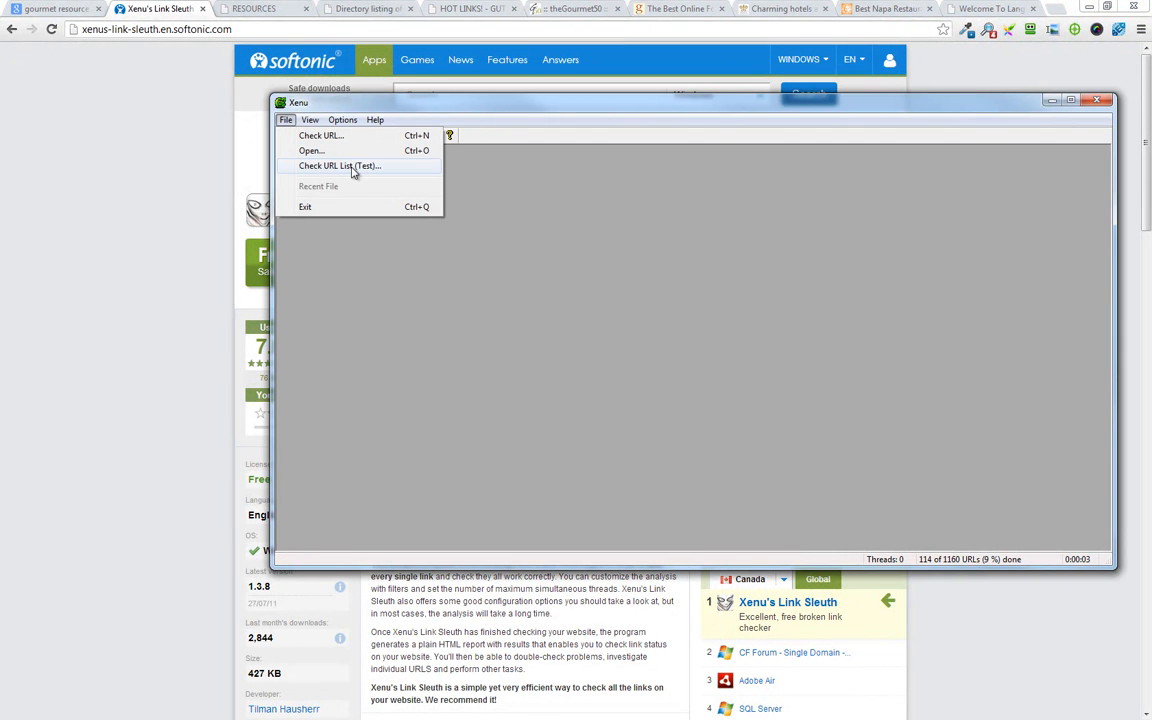
click(440, 282)
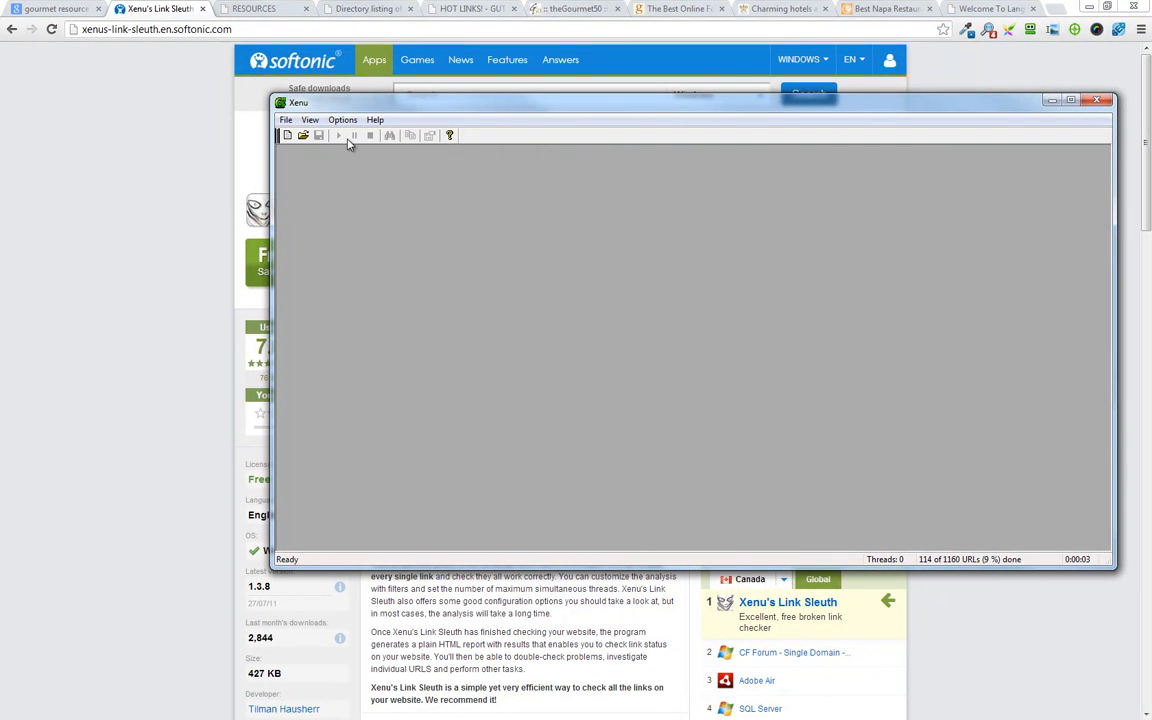
click(286, 120)
click(309, 162)
click(650, 303)
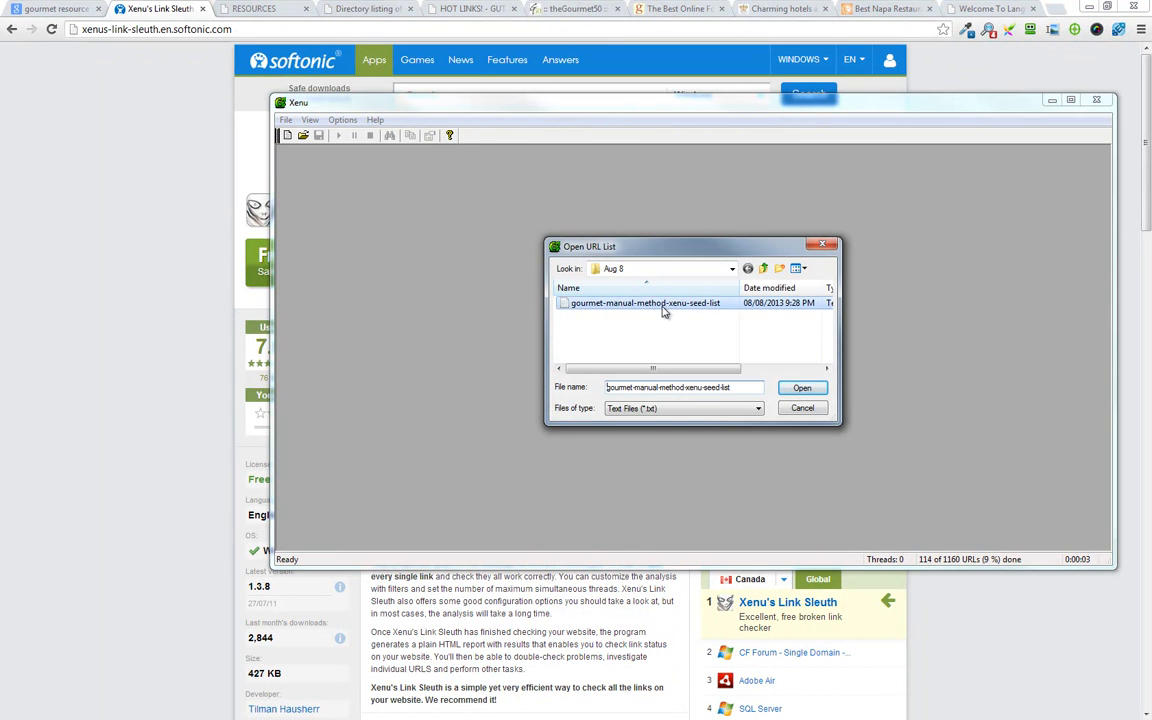
click(803, 409)
- Review Xenu's basic and advanced options, including parallel threads, maximum depth and report contents, and accept them
click(340, 120)
click(360, 136)
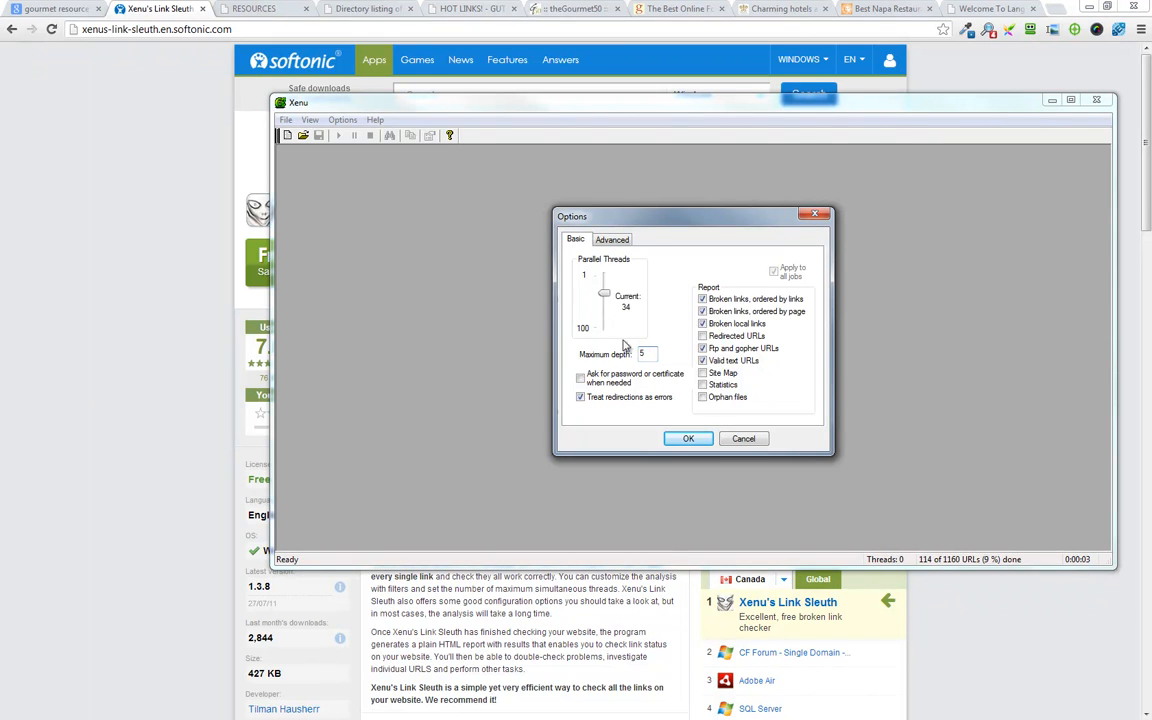
click(606, 240)
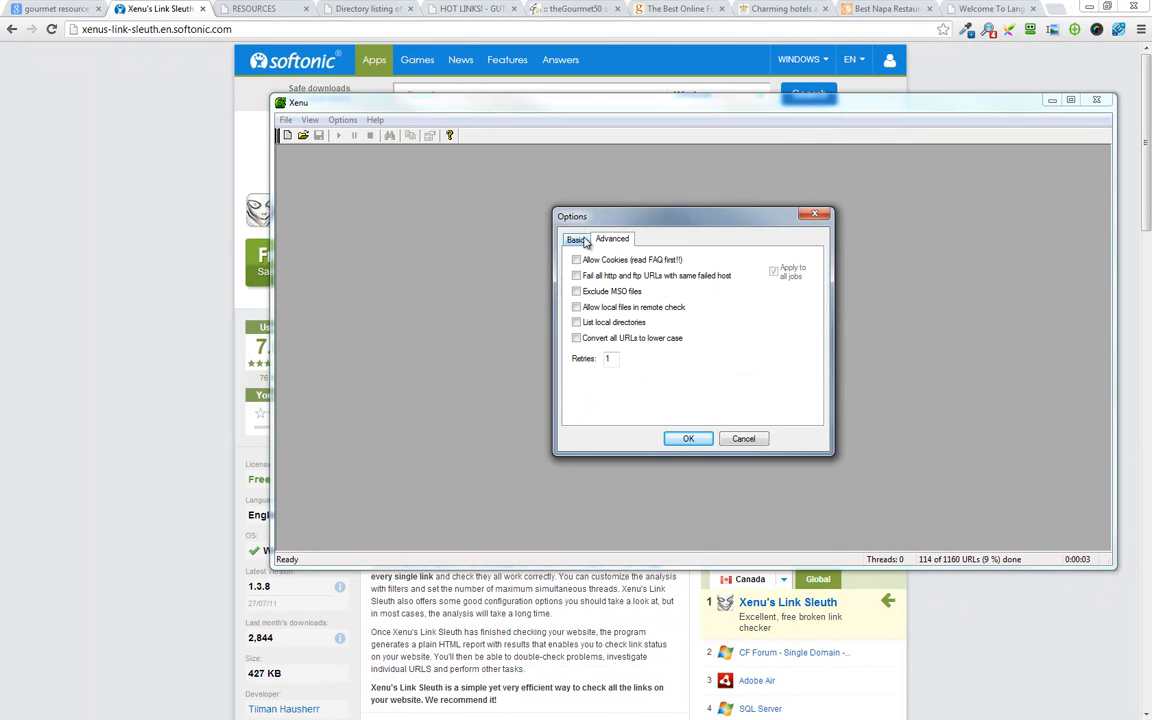
click(580, 240)
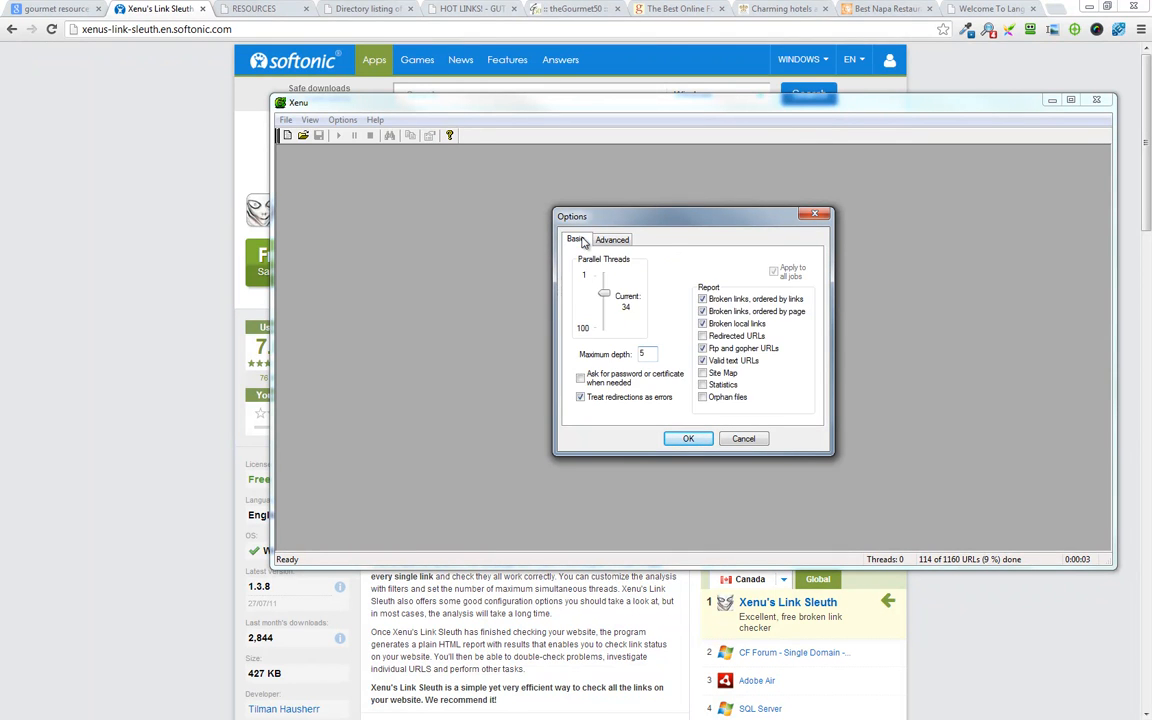
click(688, 439)
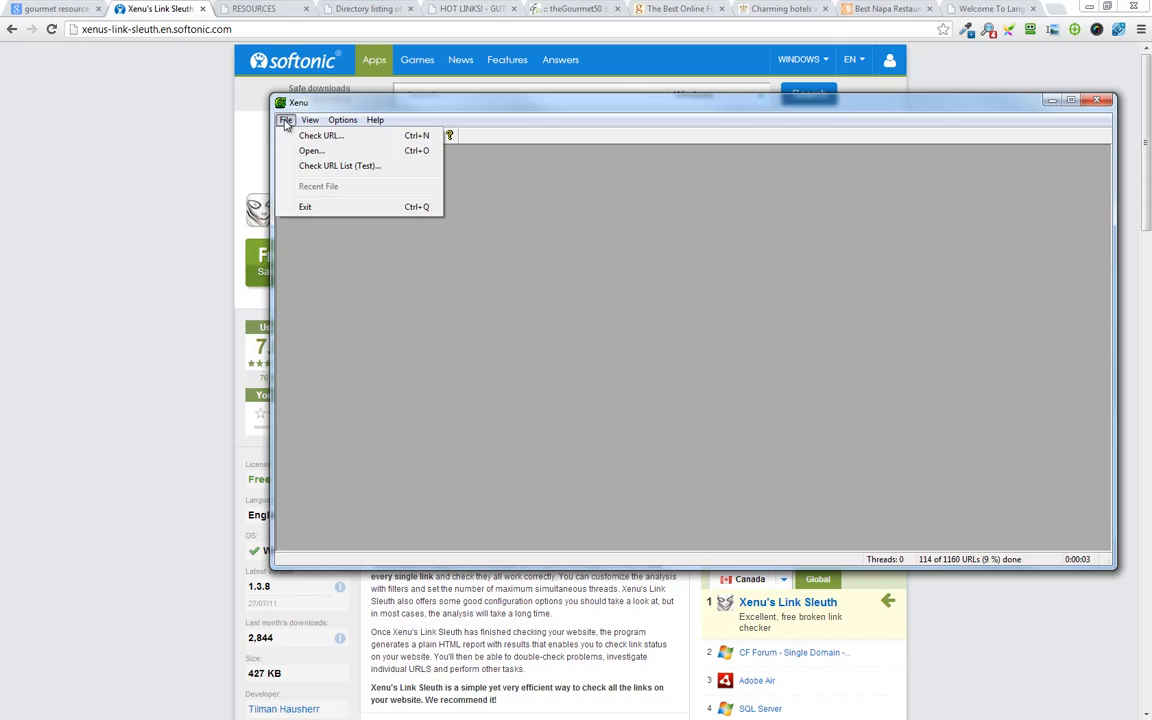
- Start a URL list check in Xenu using the text file gourmet-manual-method-xenu-seed-list from the Aug 8 folder
click(315, 165)
click(630, 302)
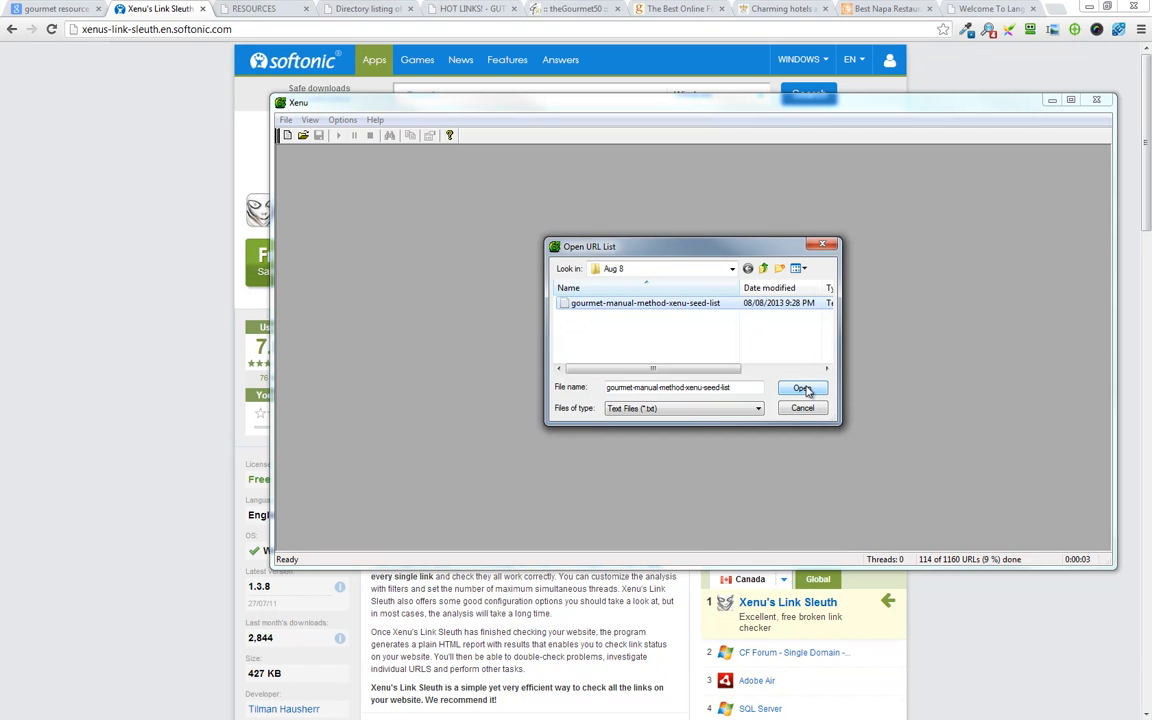
click(803, 389)
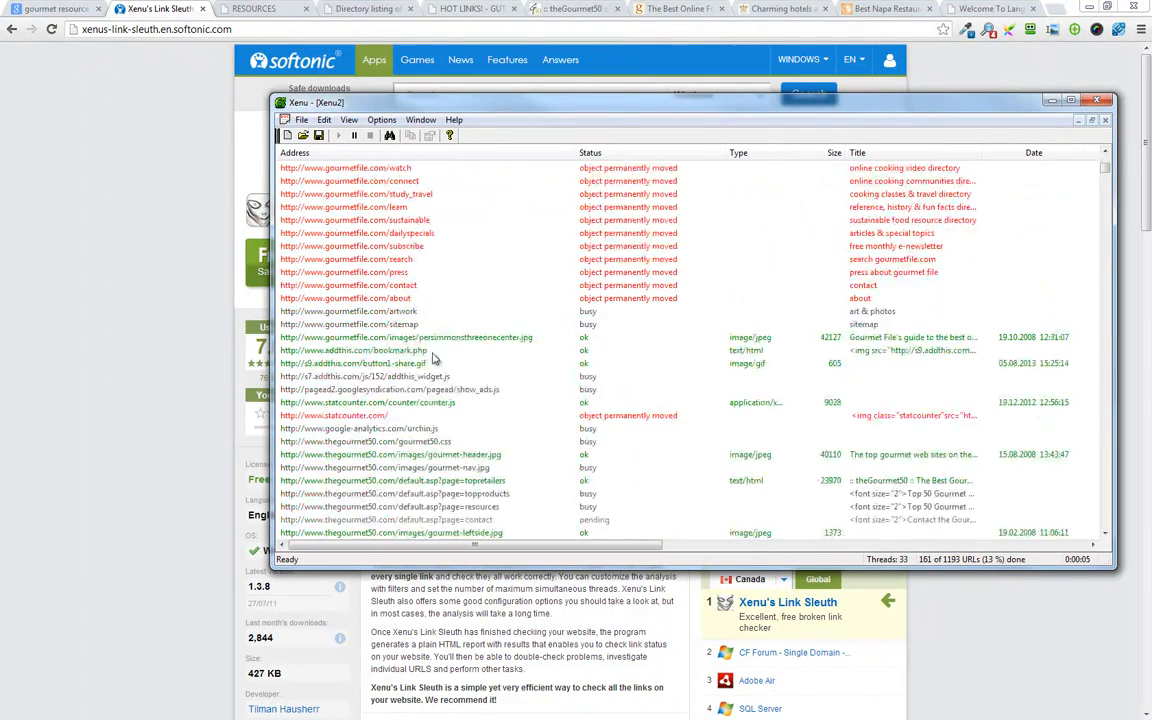
- Look through the link check results for dead domains and select the guiones.com entry marked "no such host"
scroll(440, 380, down, 3)
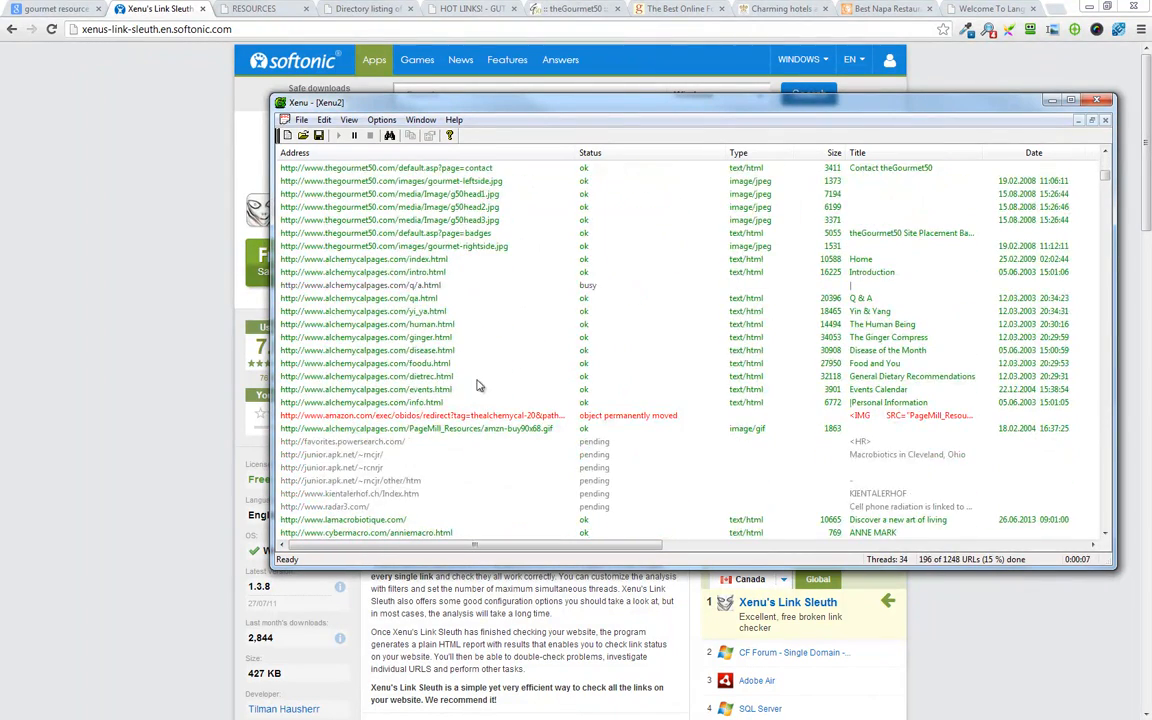
scroll(466, 366, down, 7)
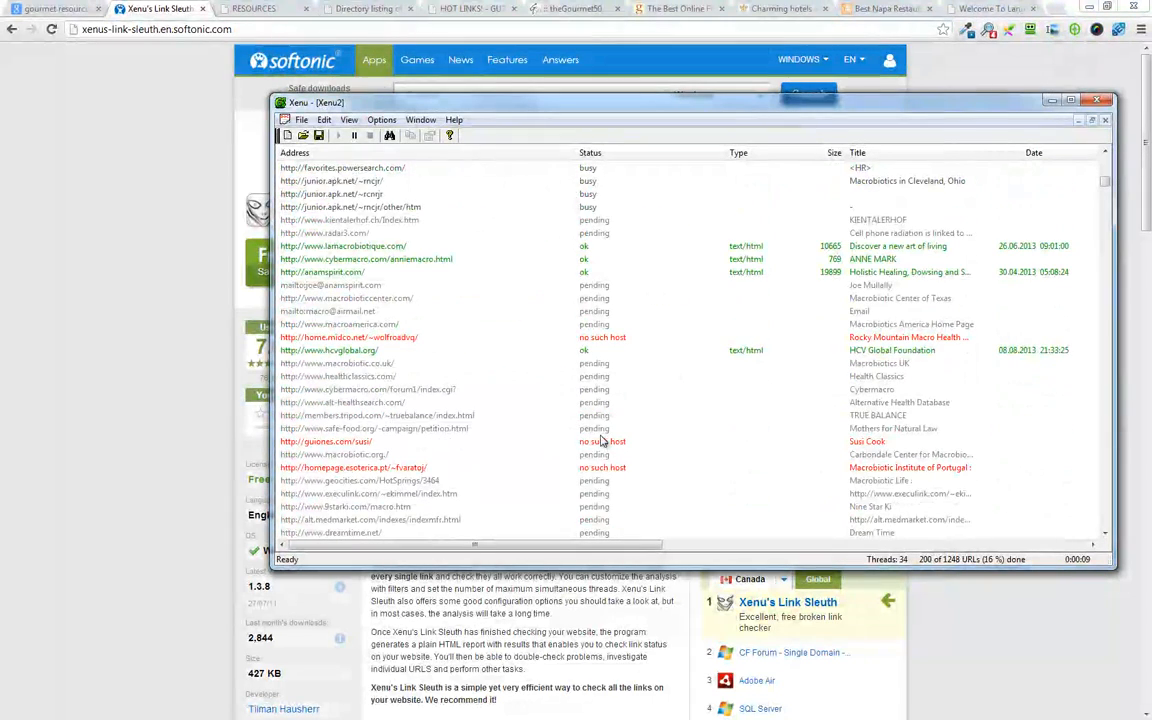
click(599, 444)
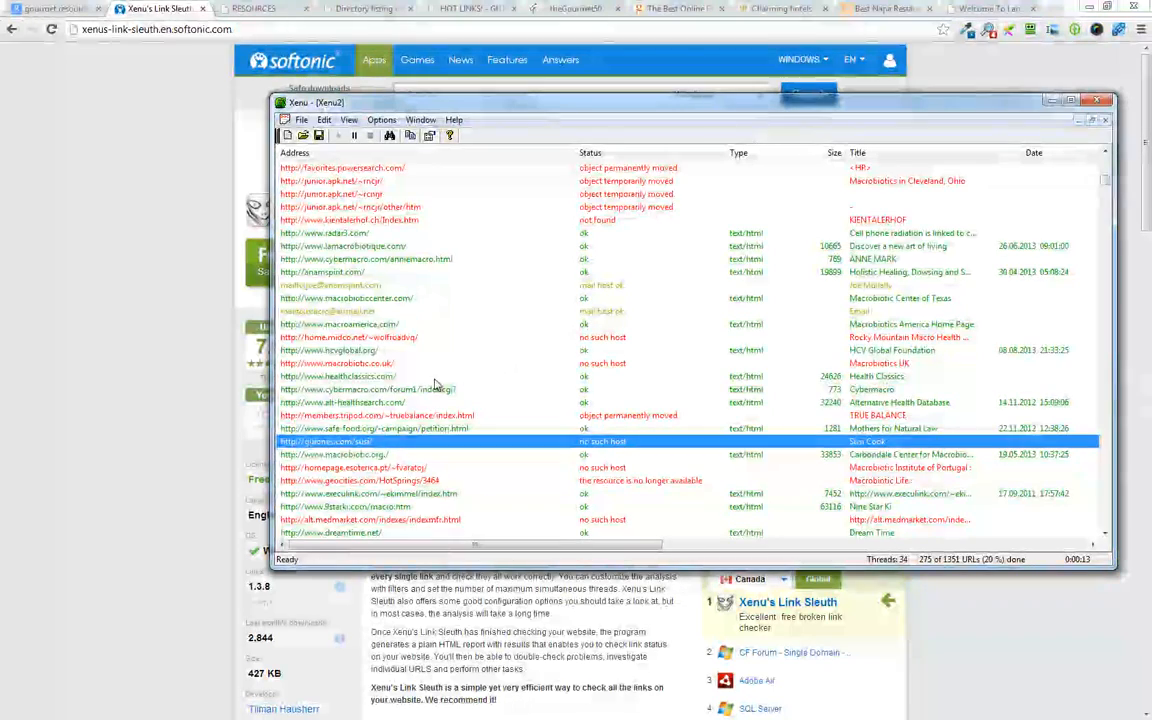
- Sort the link check results by status and copy the URL of the achoo.com entry
scroll(383, 383, down, 5)
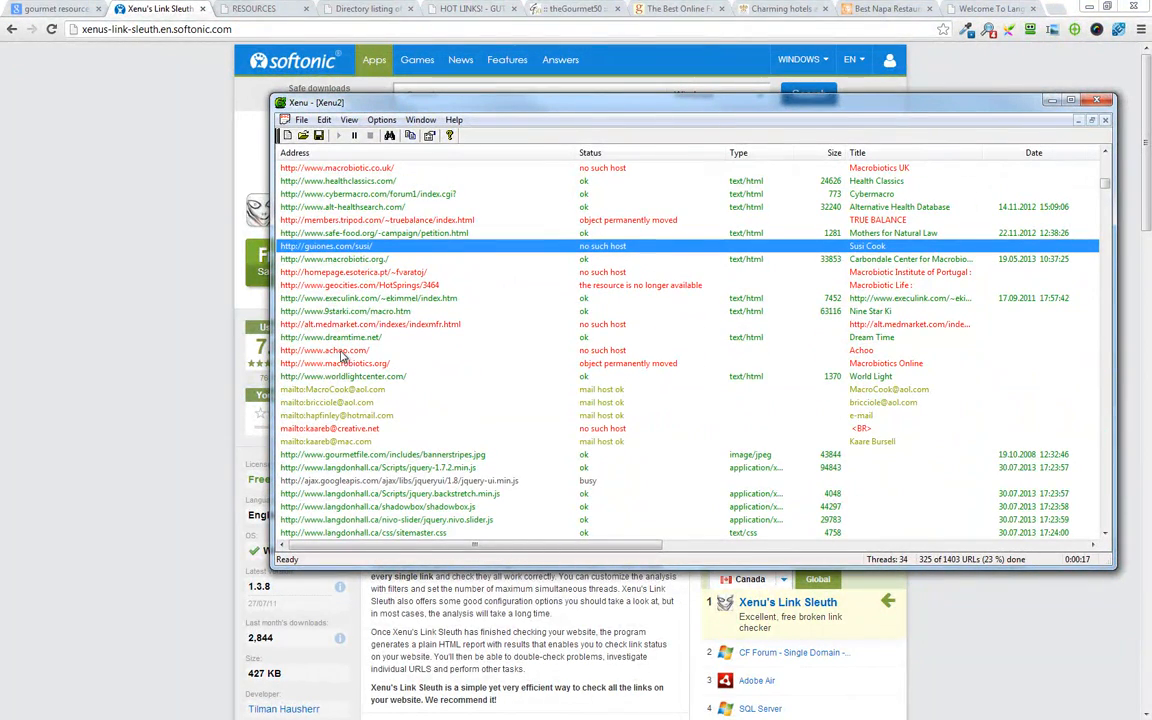
right_click(355, 352)
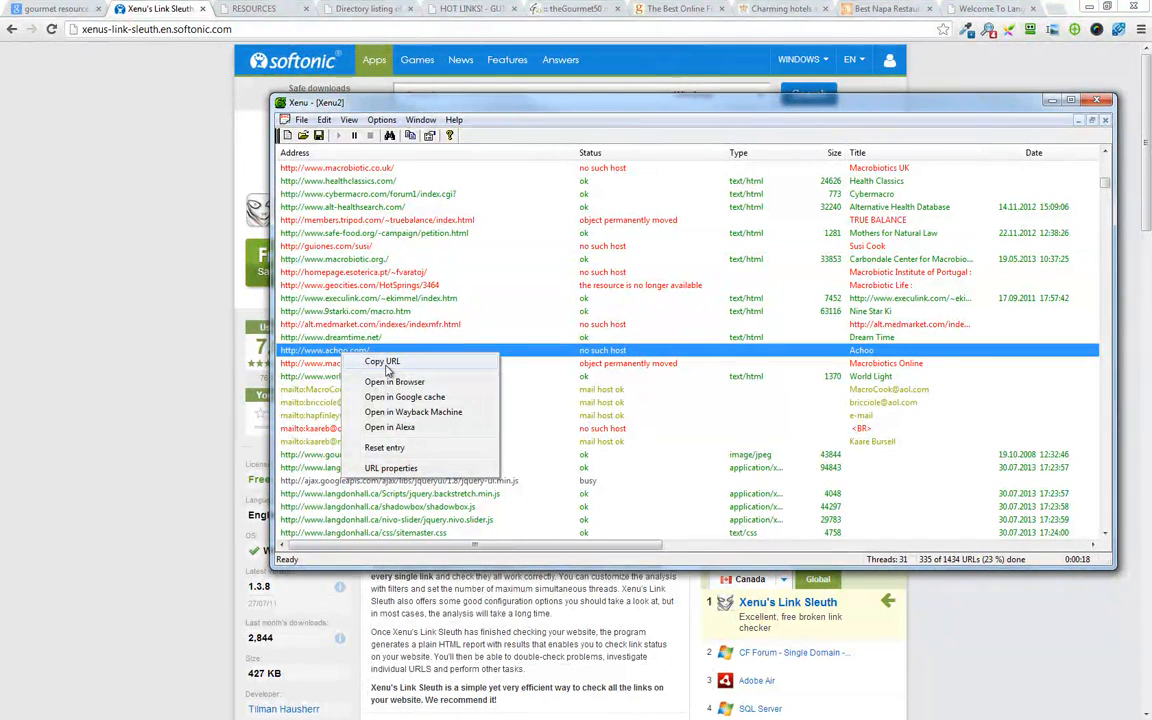
click(385, 364)
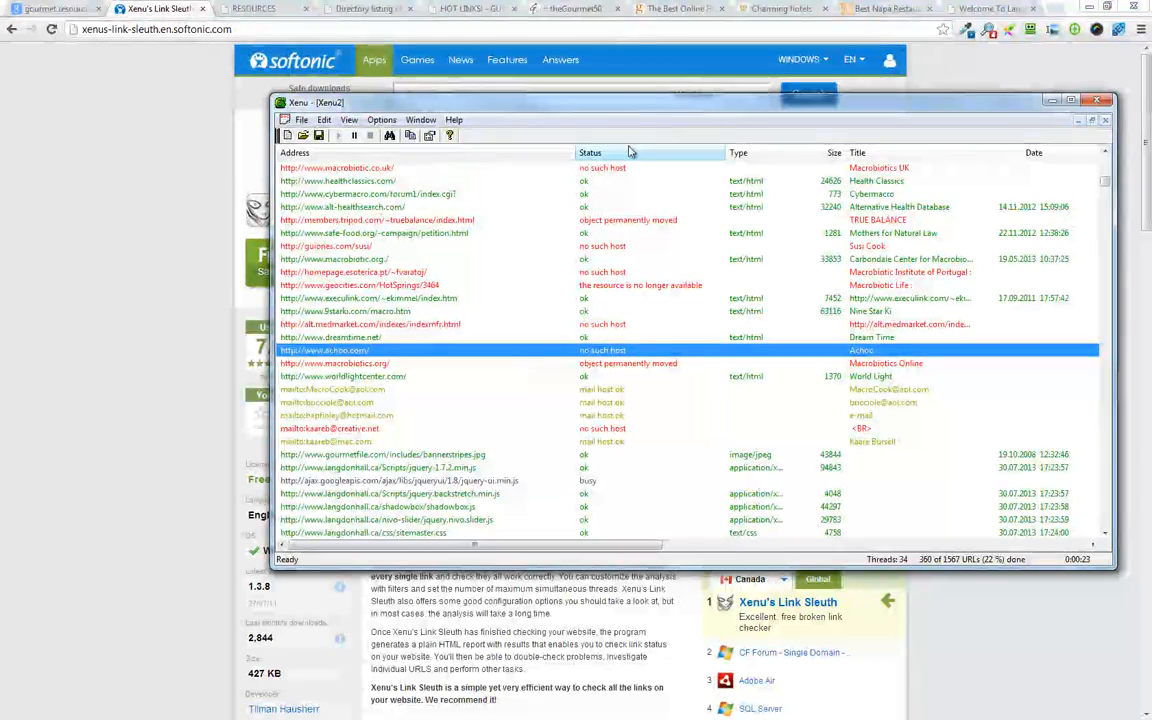
click(622, 153)
scroll(651, 296, up, 5)
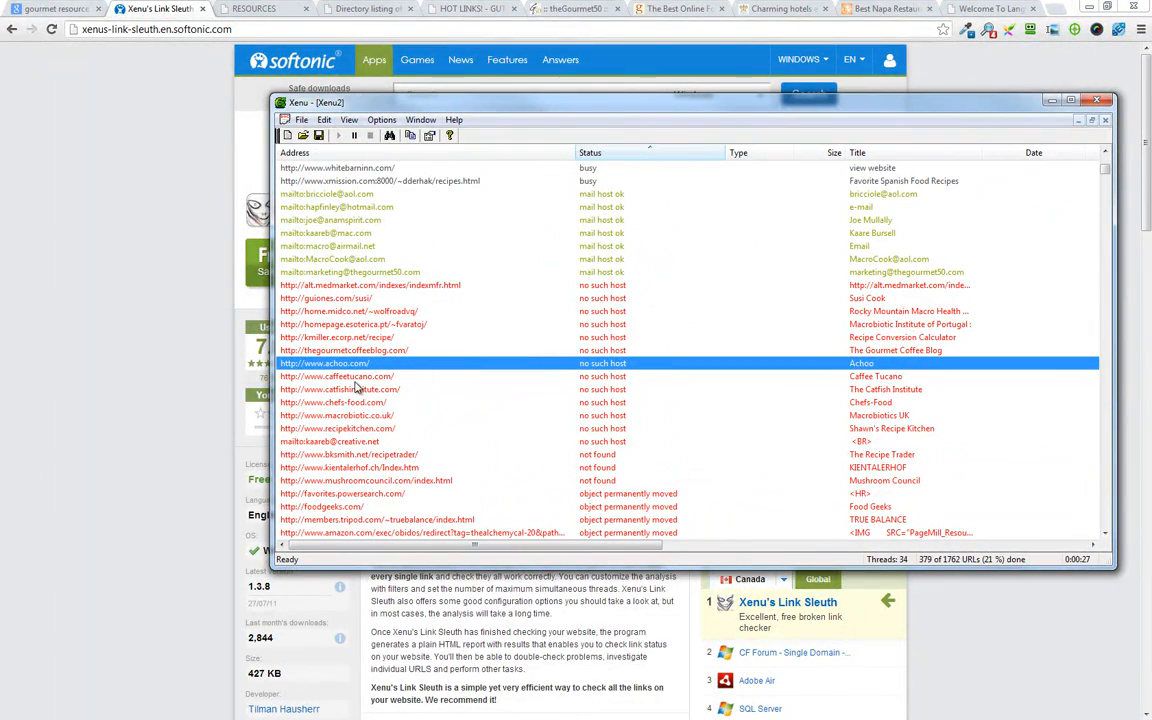
right_click(342, 368)
click(373, 375)
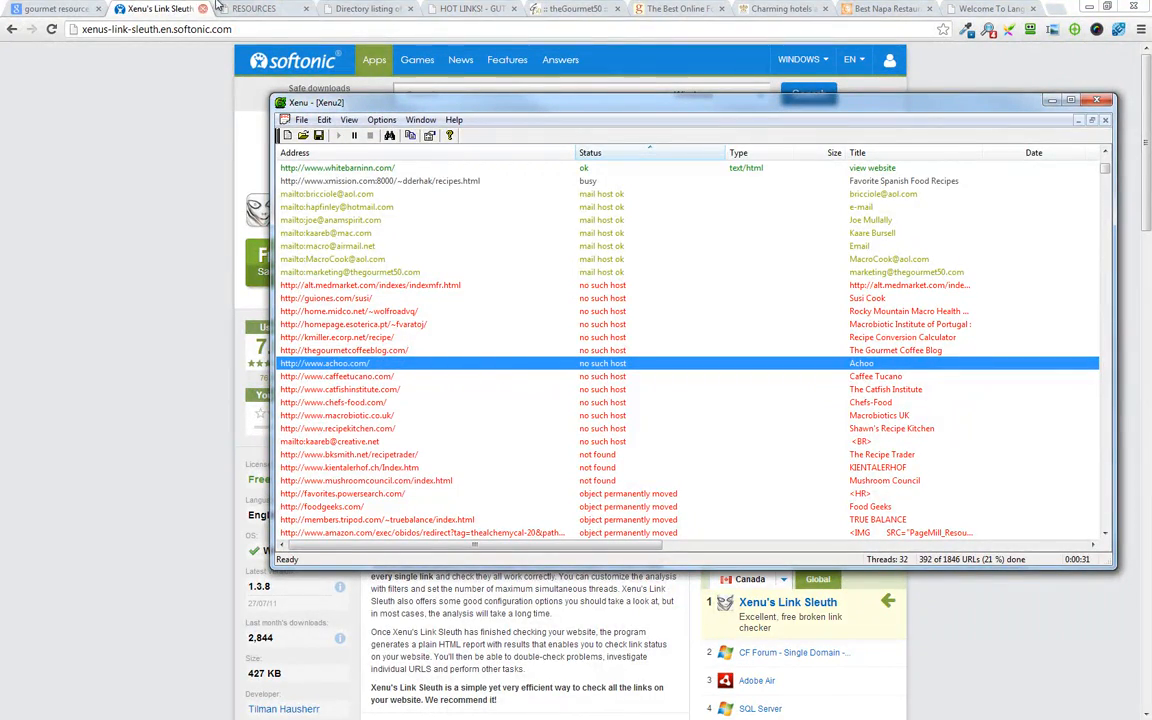
- Switch to the browser and open namecheap.com in place of the RESOURCES page
click(206, 12)
click(253, 8)
click(242, 28)
text(name)
key(Return)
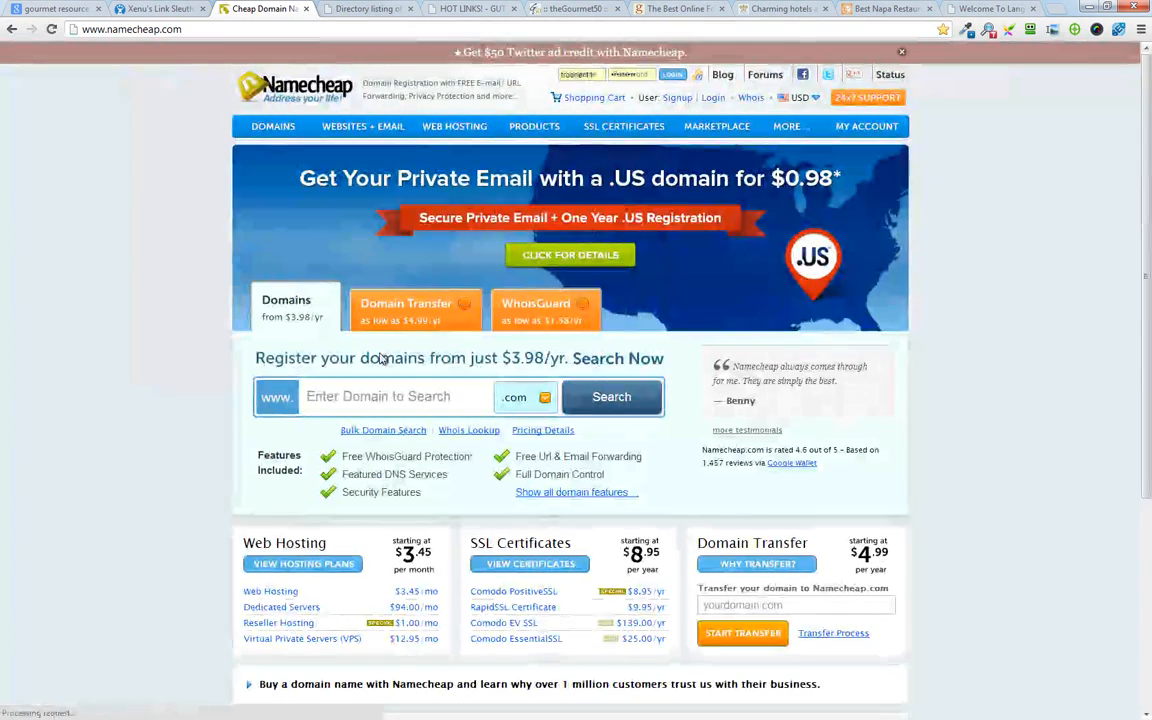
- Search Namecheap for the domain achoo with the .com extension, using the copied URL cut to its name, and decline saving the login
text(http://www.achoo.com/)
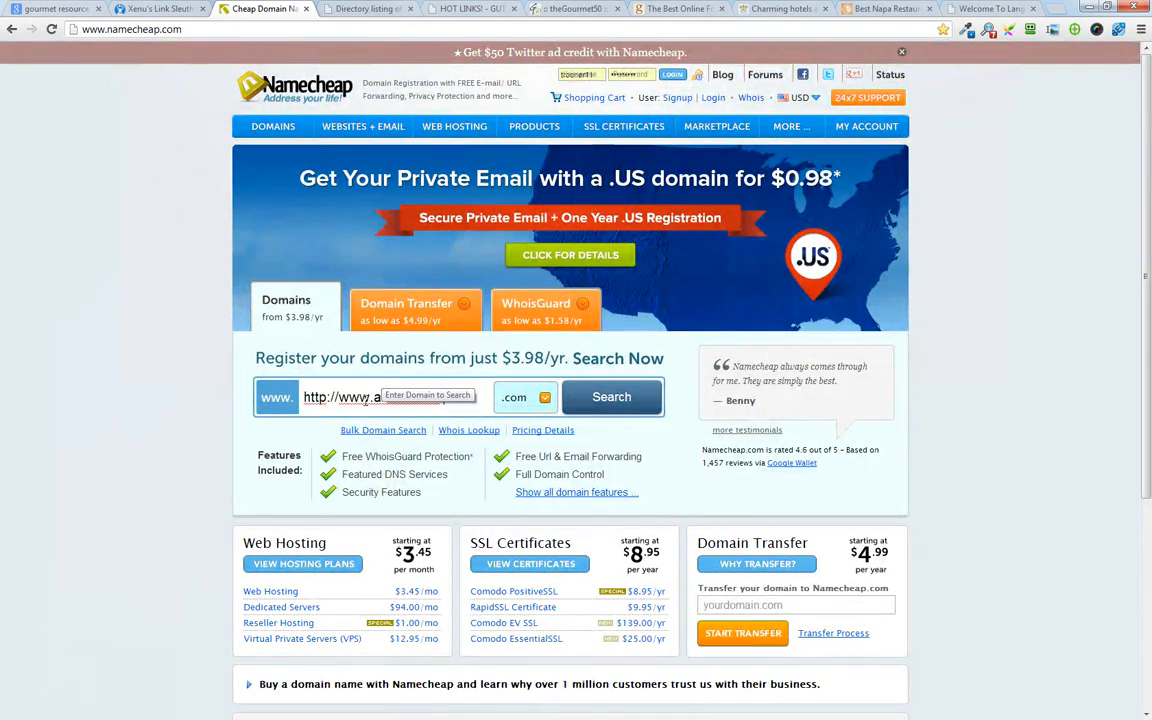
drag(371, 397, 302, 397)
key(BackSpace)
click(460, 397)
key(BackSpace)
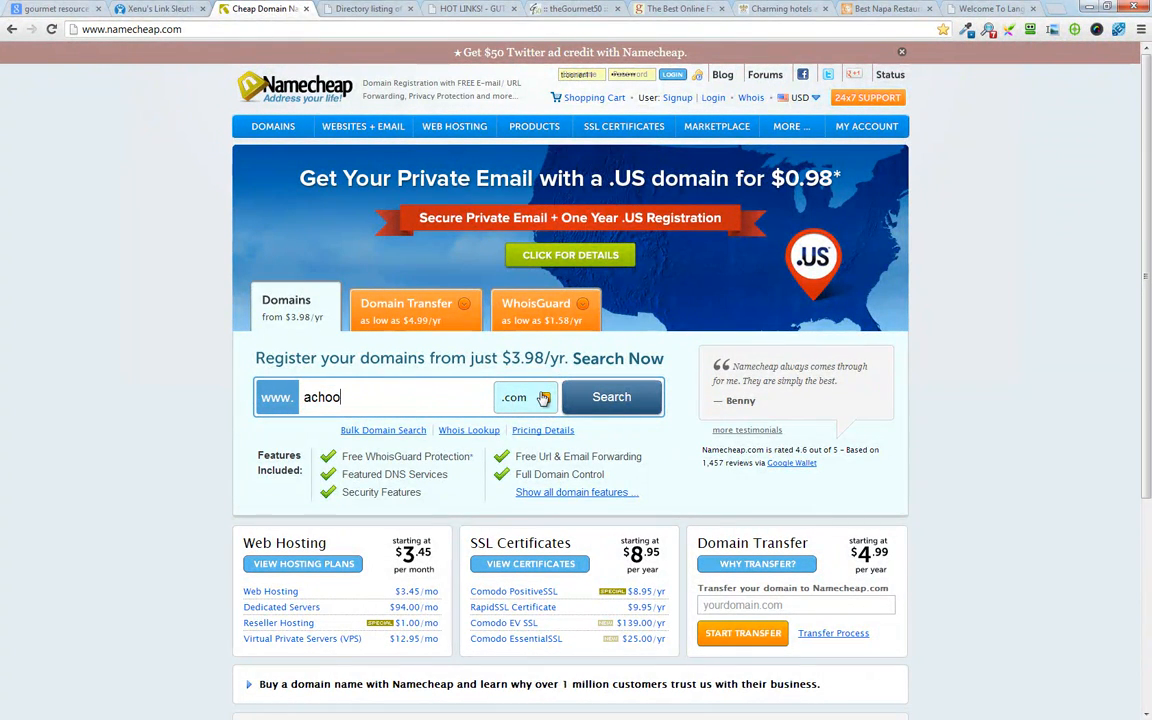
click(605, 397)
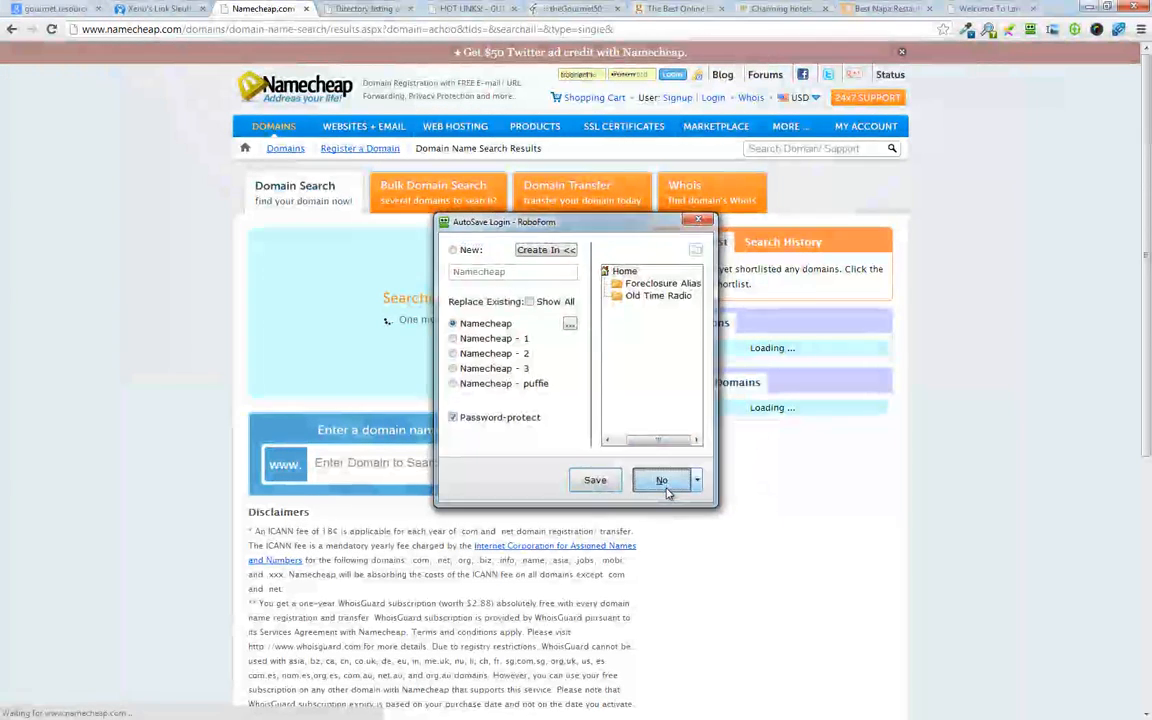
click(661, 480)
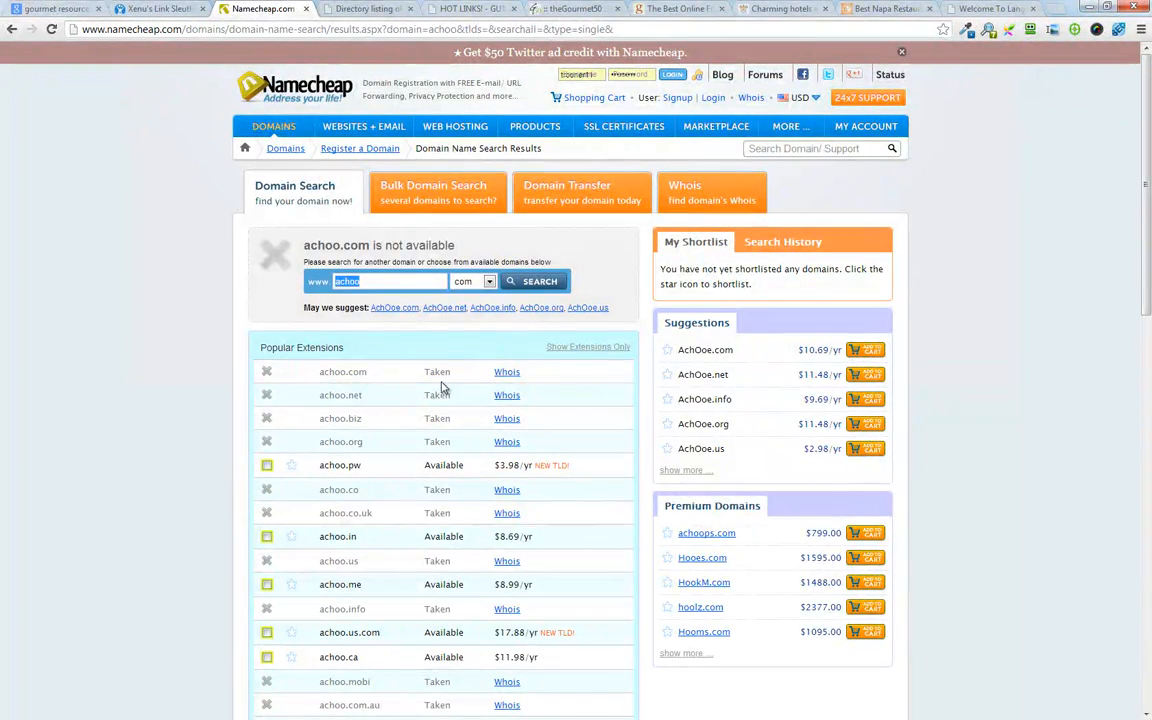
- Copy the URL of the caffeetucano.com entry in Xenu and return to the Namecheap results in the browser
key(alt+Tab)
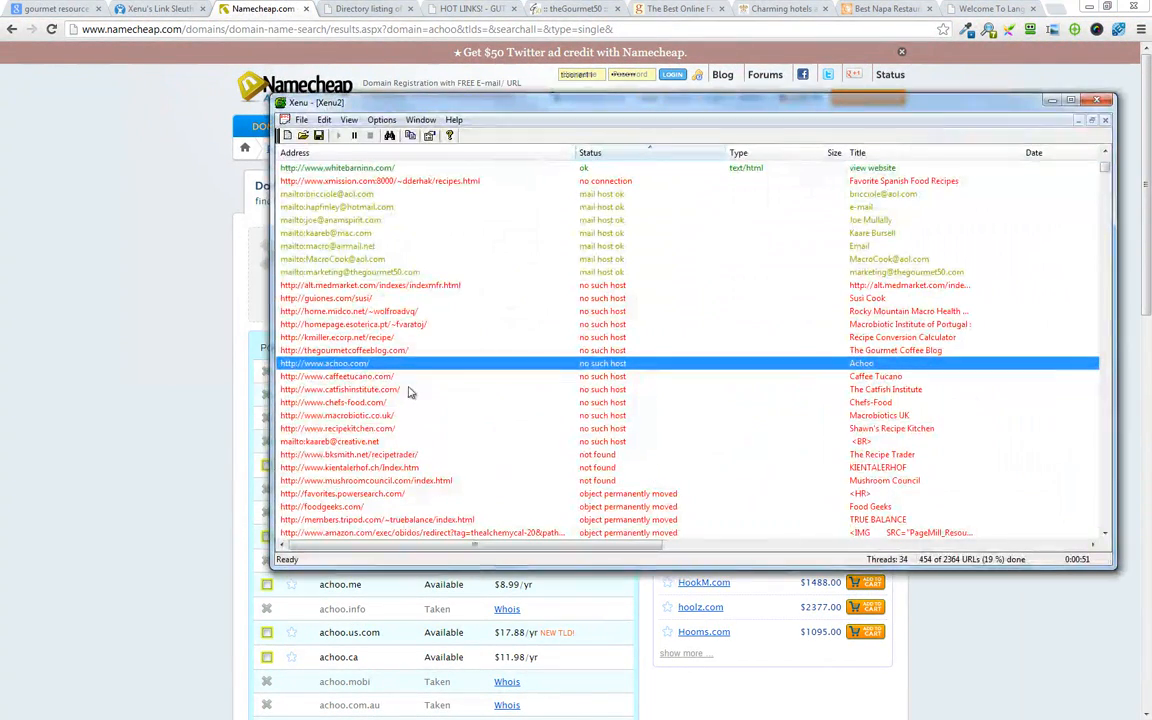
right_click(343, 383)
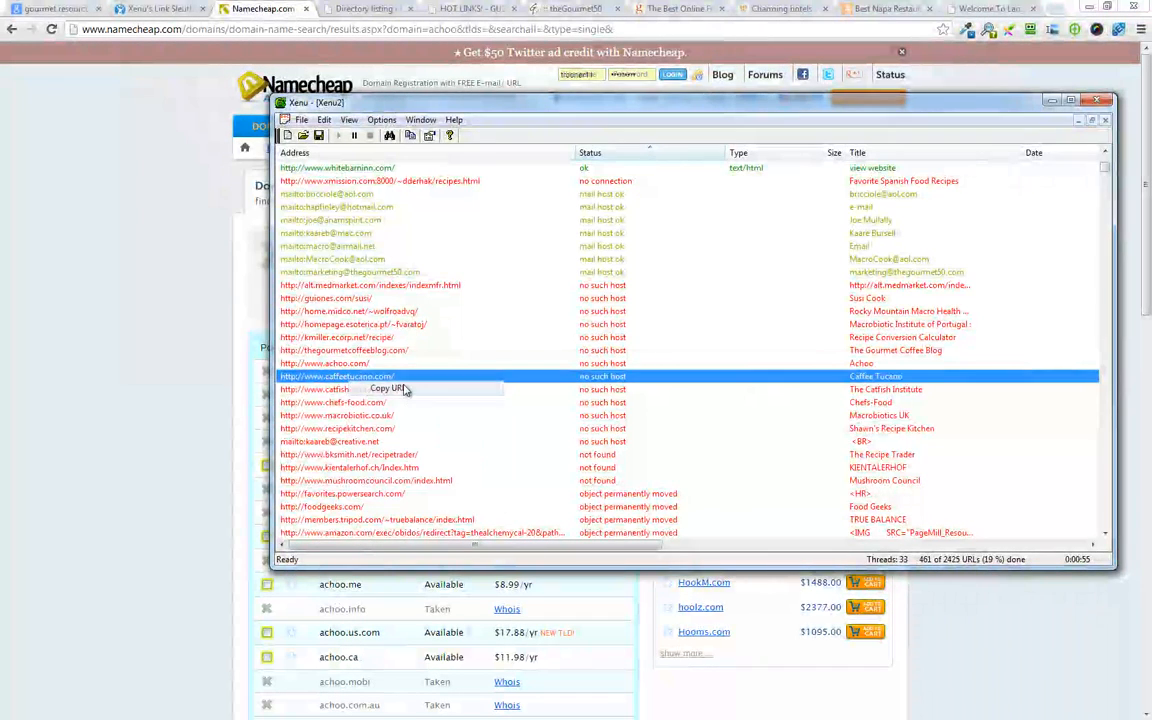
click(385, 392)
key(alt+Tab)
- Search Namecheap for the domain caffeetucano with the .com extension and decline saving the login
text(http://www.caffeetucano.com/)
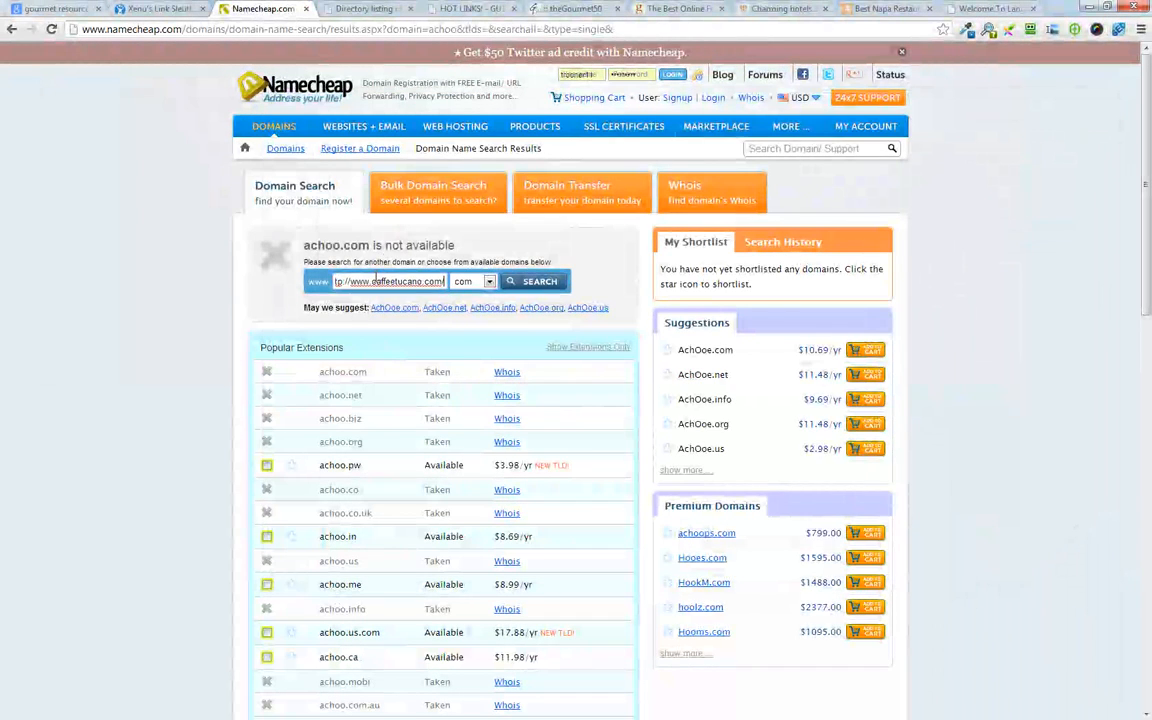
drag(442, 281, 240, 287)
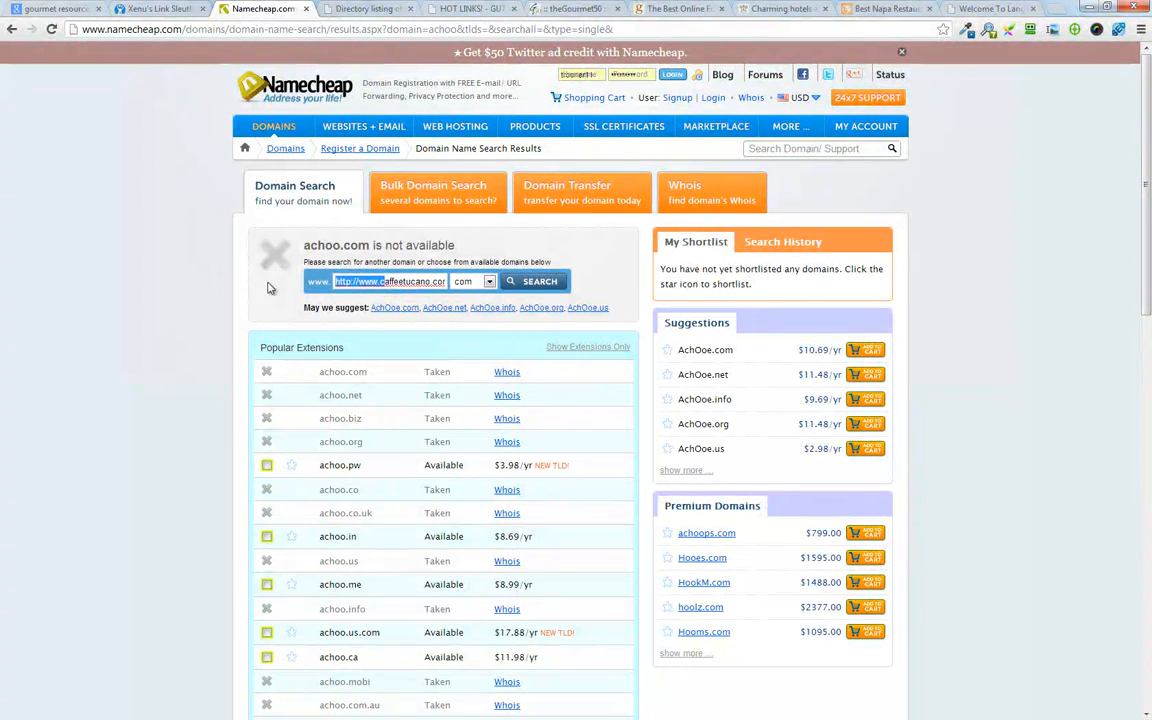
key(BackSpace)
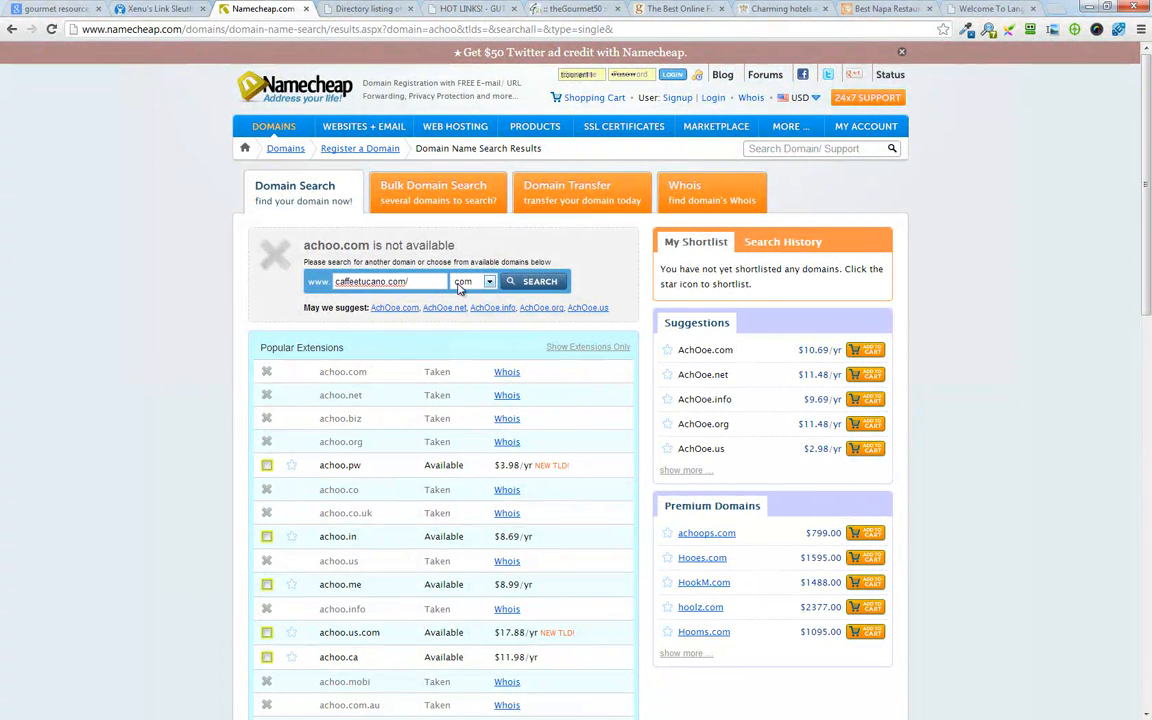
key(BackSpace)
key(BackSpace)
key(Return)
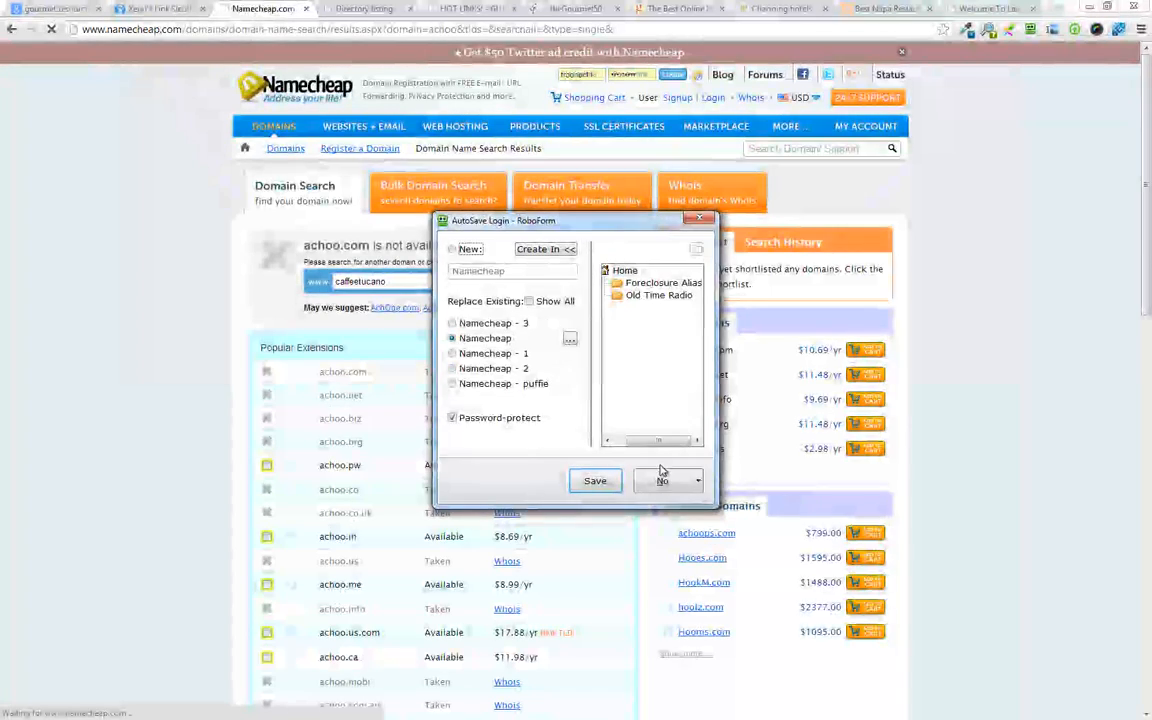
click(660, 480)
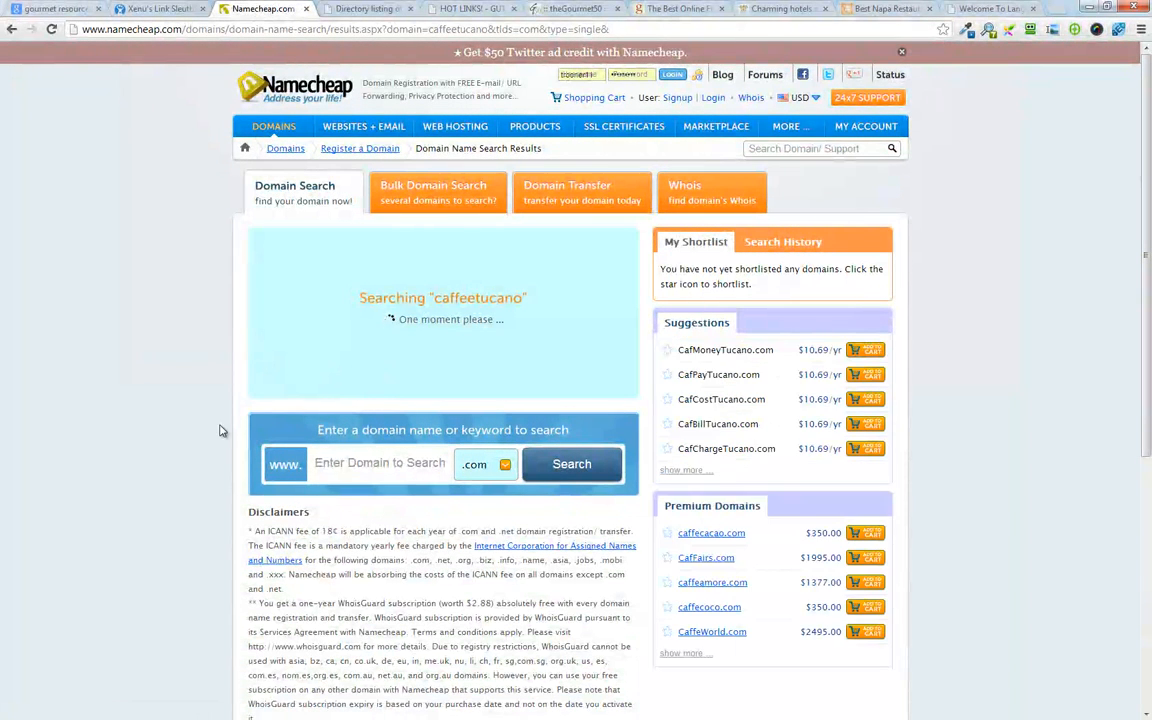
- Copy the domain name caffeetucano.com from the results and open majesticseo.com in place of the Virtual Quincy directory page
drag(398, 361, 316, 354)
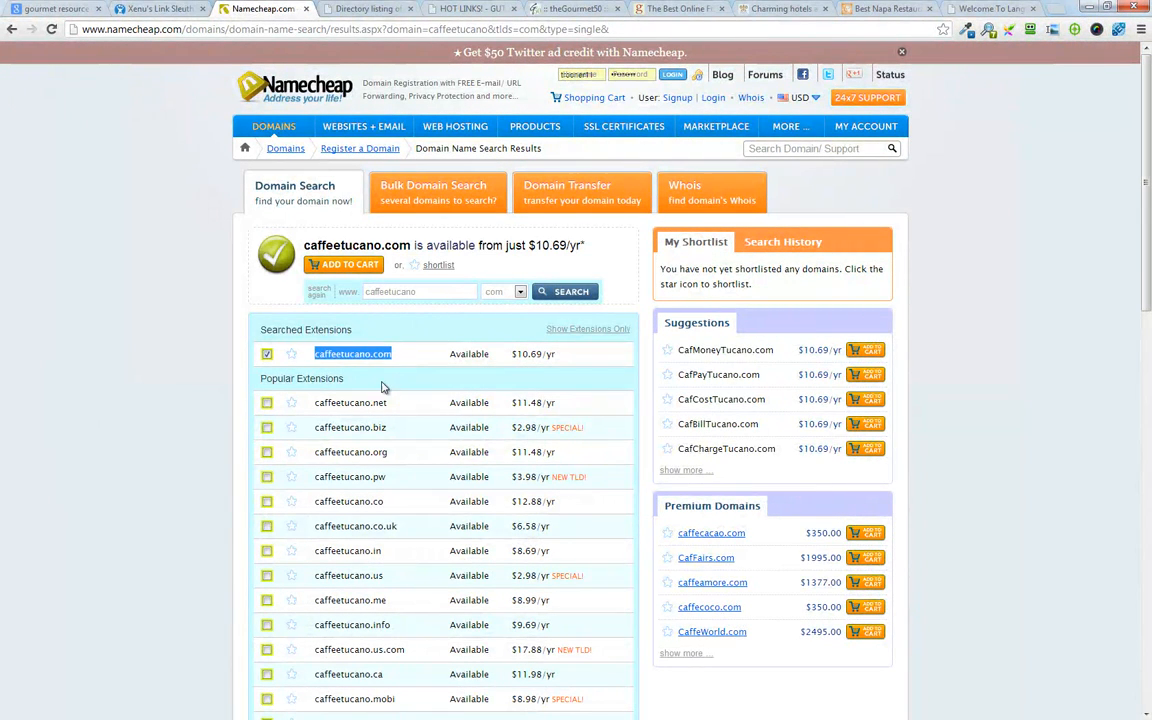
key(alt+Tab)
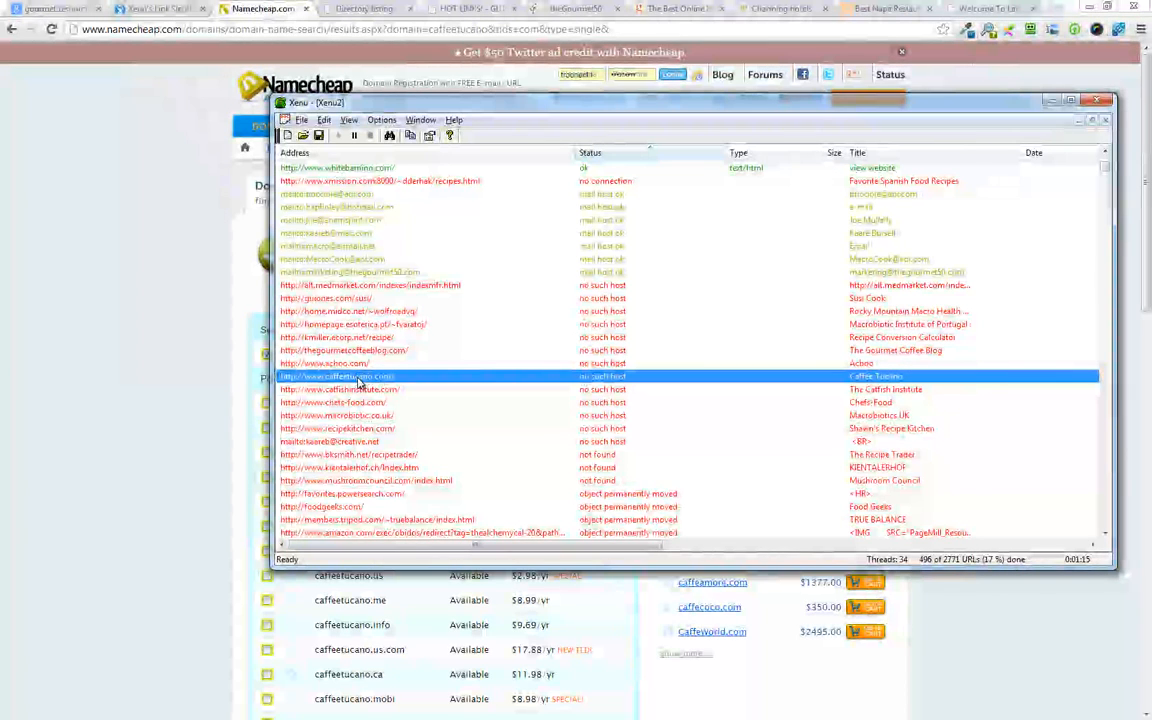
key(alt+Tab)
click(345, 8)
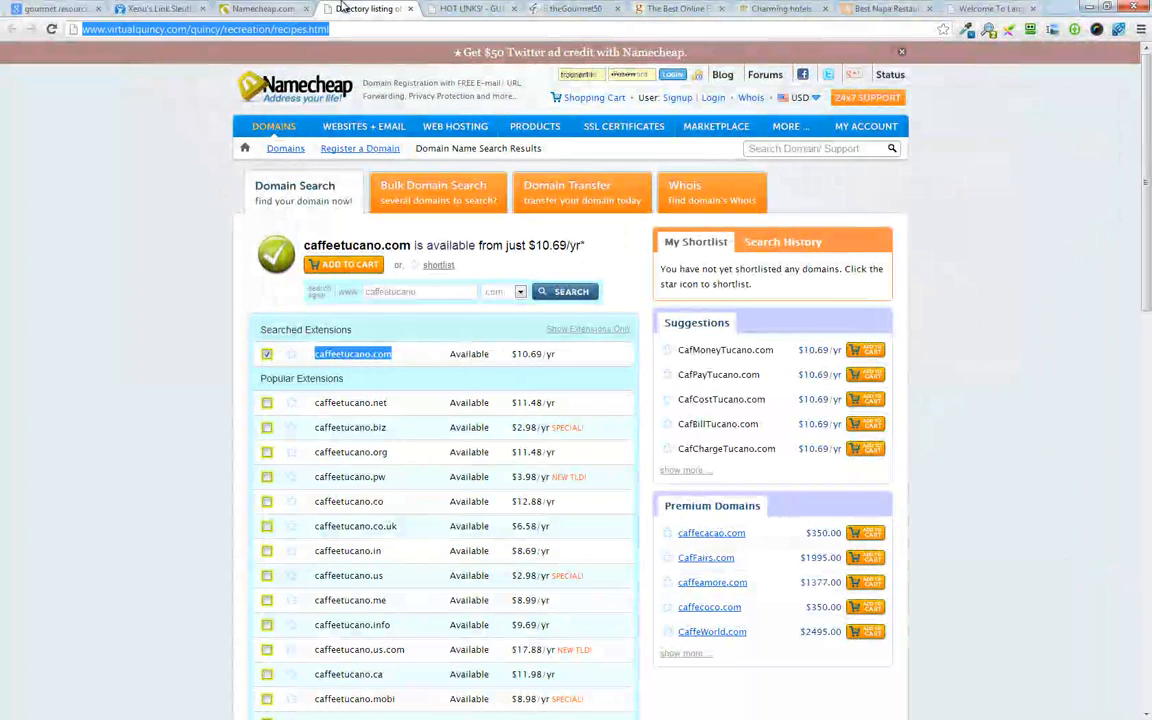
double_click(328, 29)
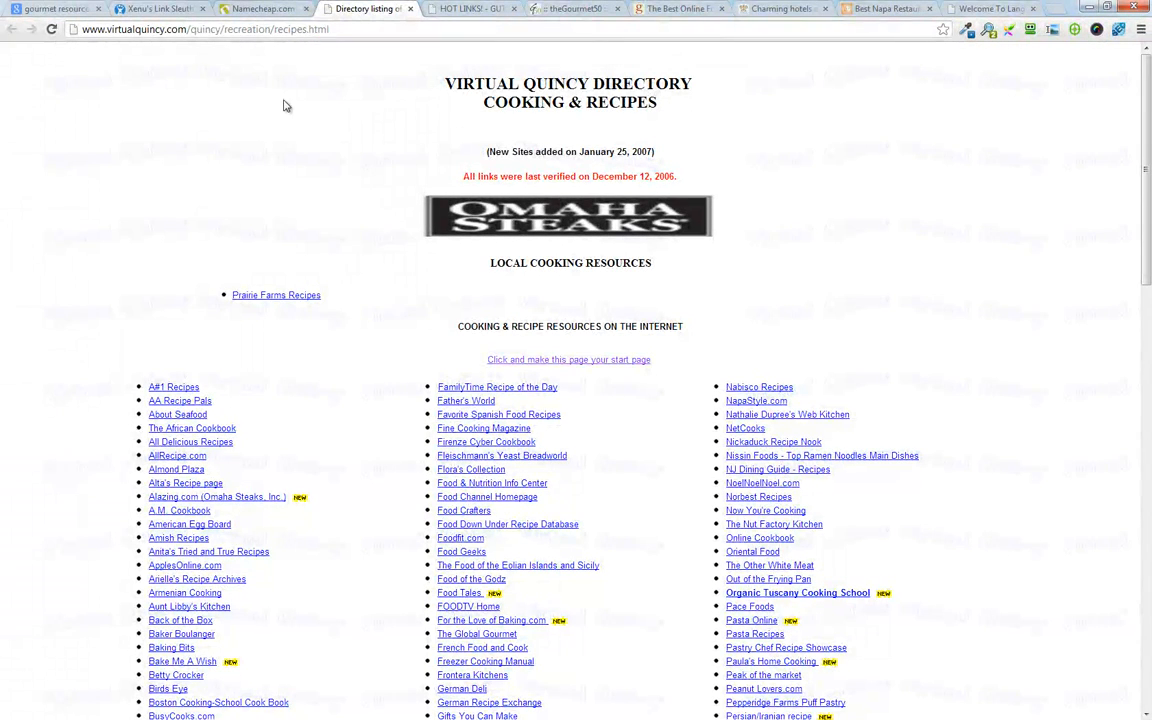
click(345, 28)
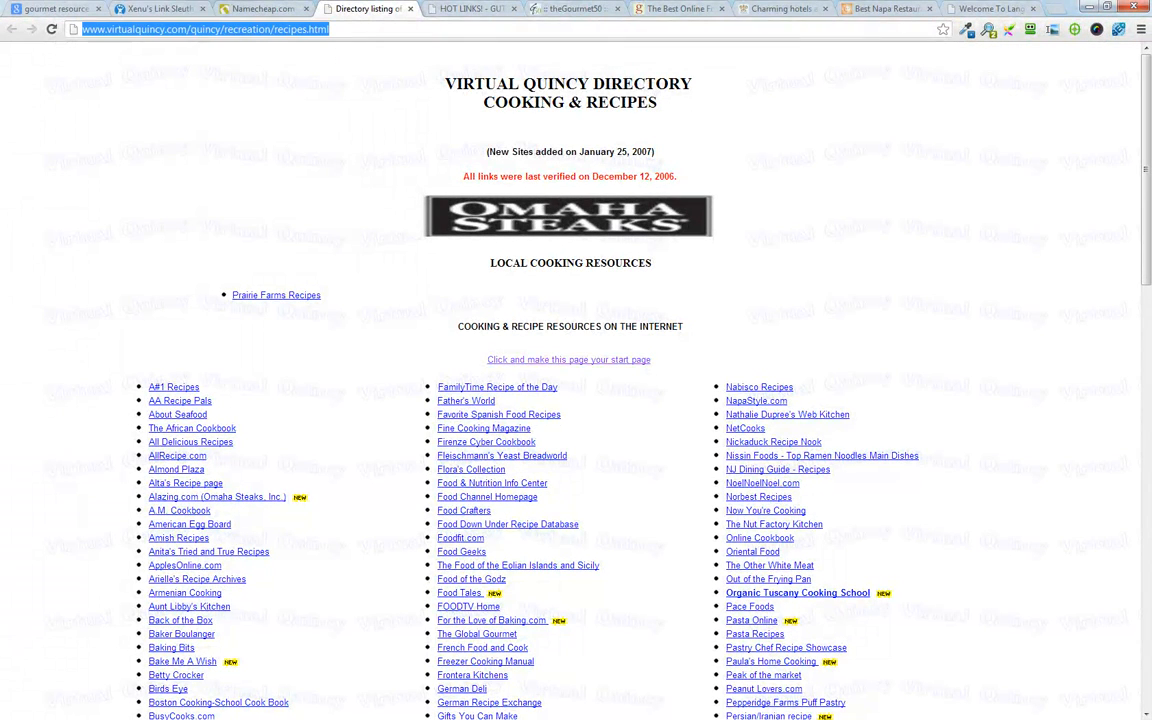
text(majes)
key(Return)
- Look up caffeetucano.com in Majestic's Site Explorer using the fresh index
click(361, 148)
text(caffeetucano.com)
key(Return)
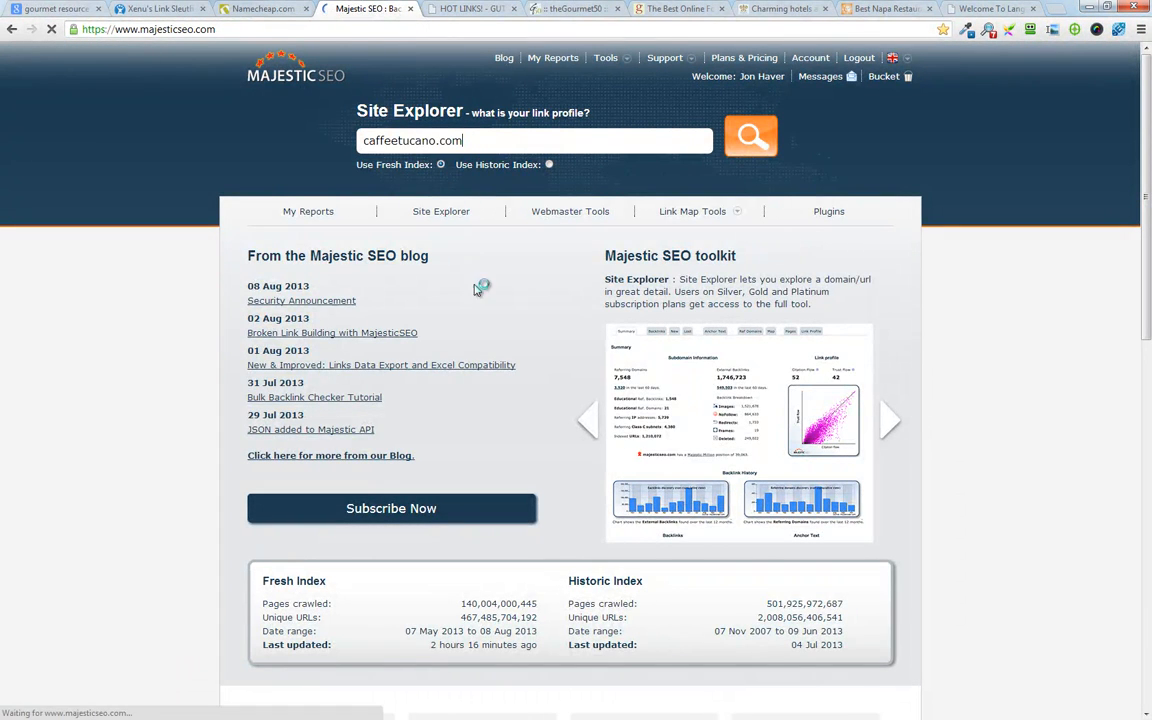
- Show the link summary for the www subdomain and the exact http URL, and examine its backlinks and anchor text
click(364, 262)
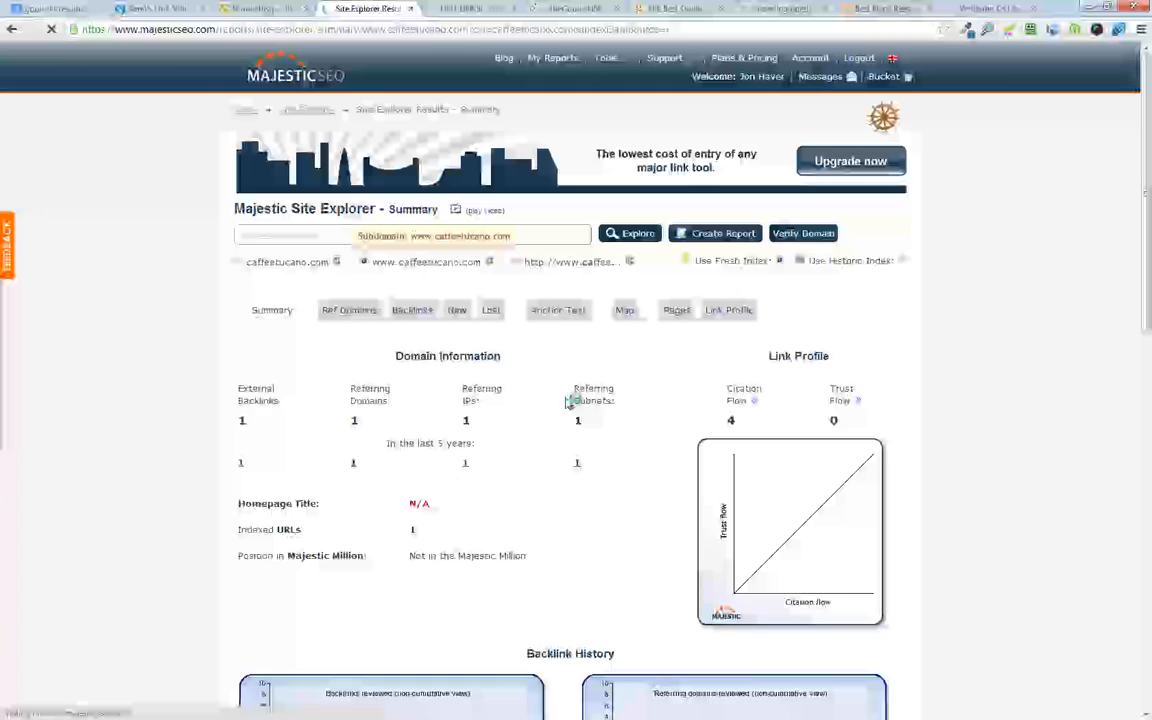
click(517, 263)
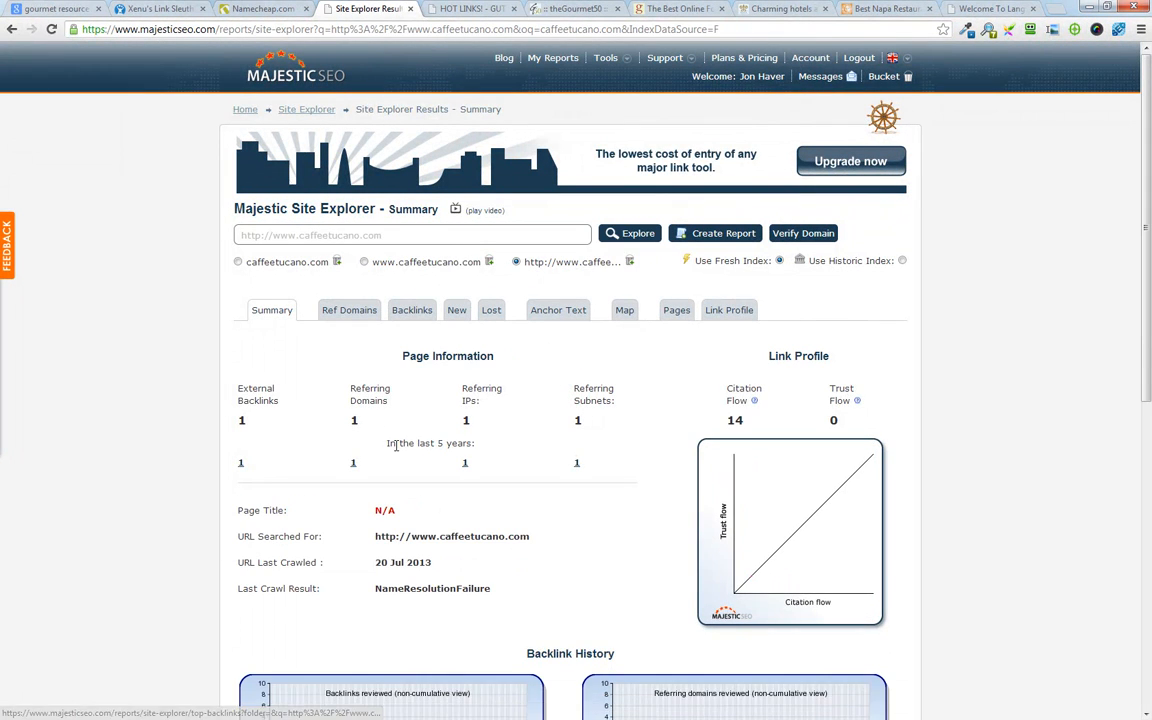
scroll(400, 440, down, 6)
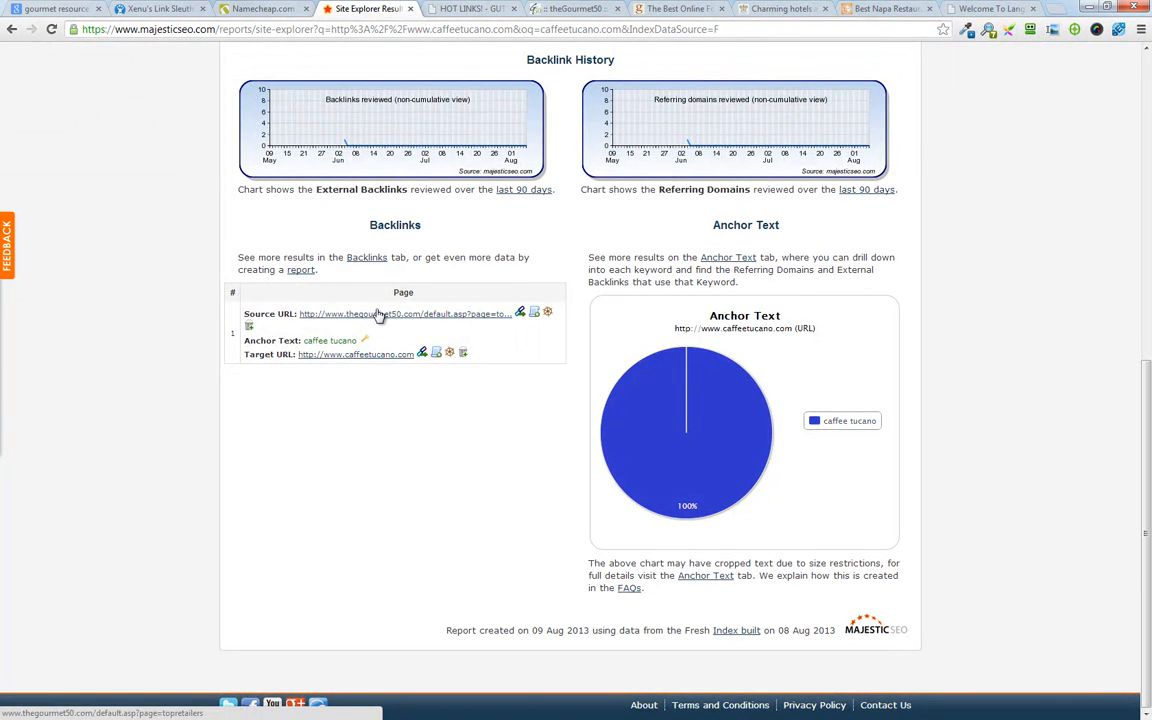
scroll(390, 370, up, 12)
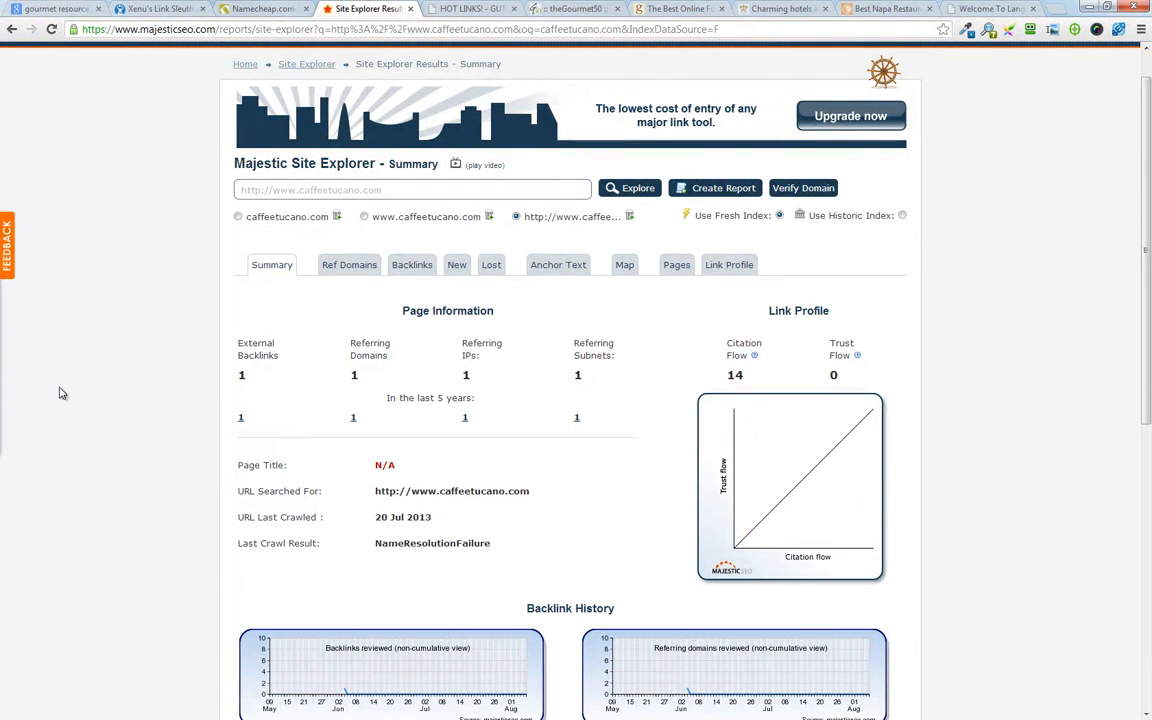
- Switch back to Xenu and sort the link check results by status again to find the "no such host" entries
key(alt+Tab)
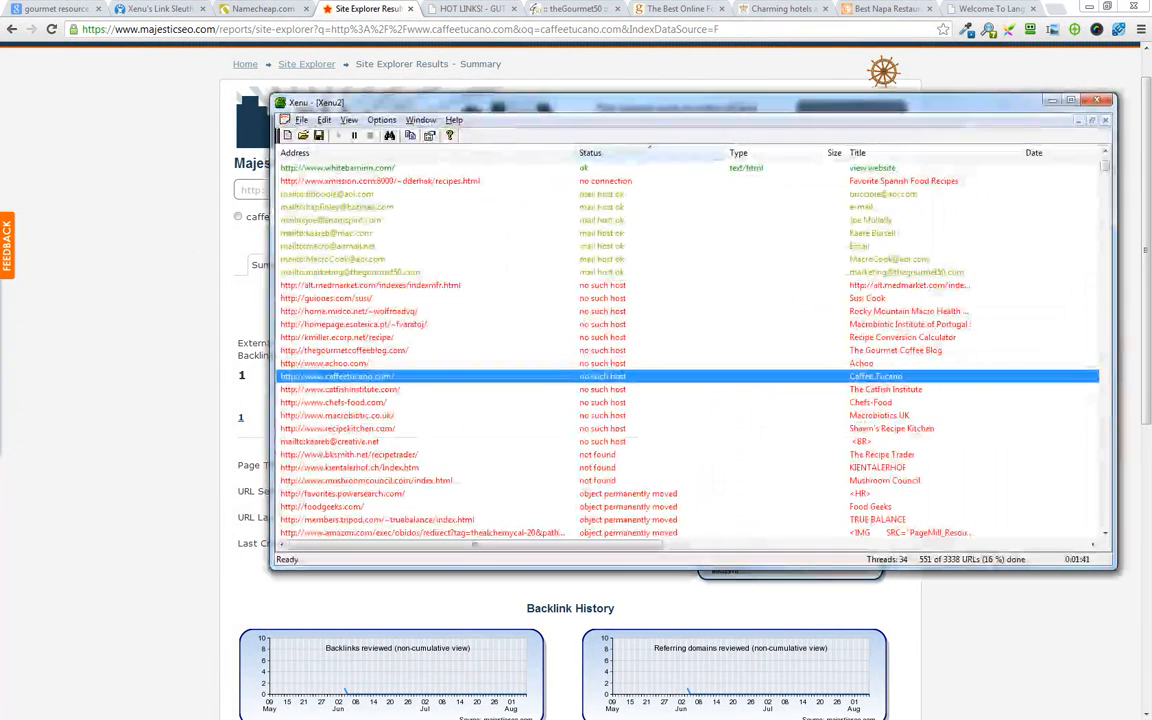
scroll(408, 390, down, 6)
scroll(445, 400, up, 4)
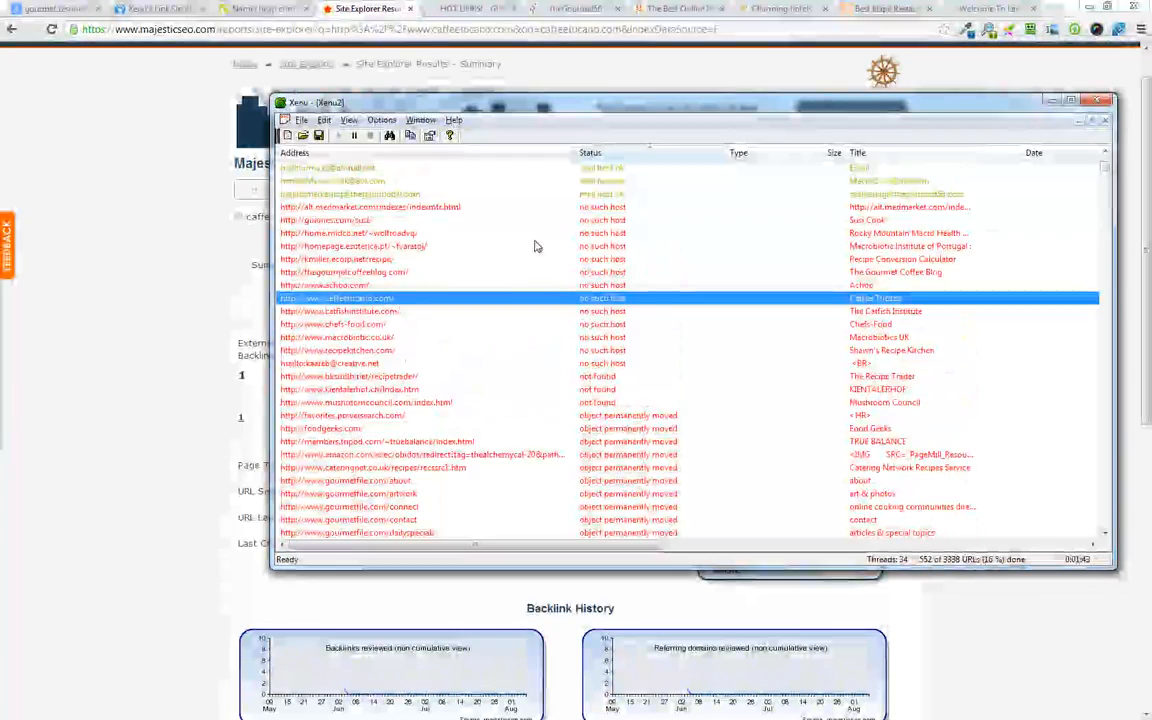
click(603, 153)
scroll(620, 390, down, 5)
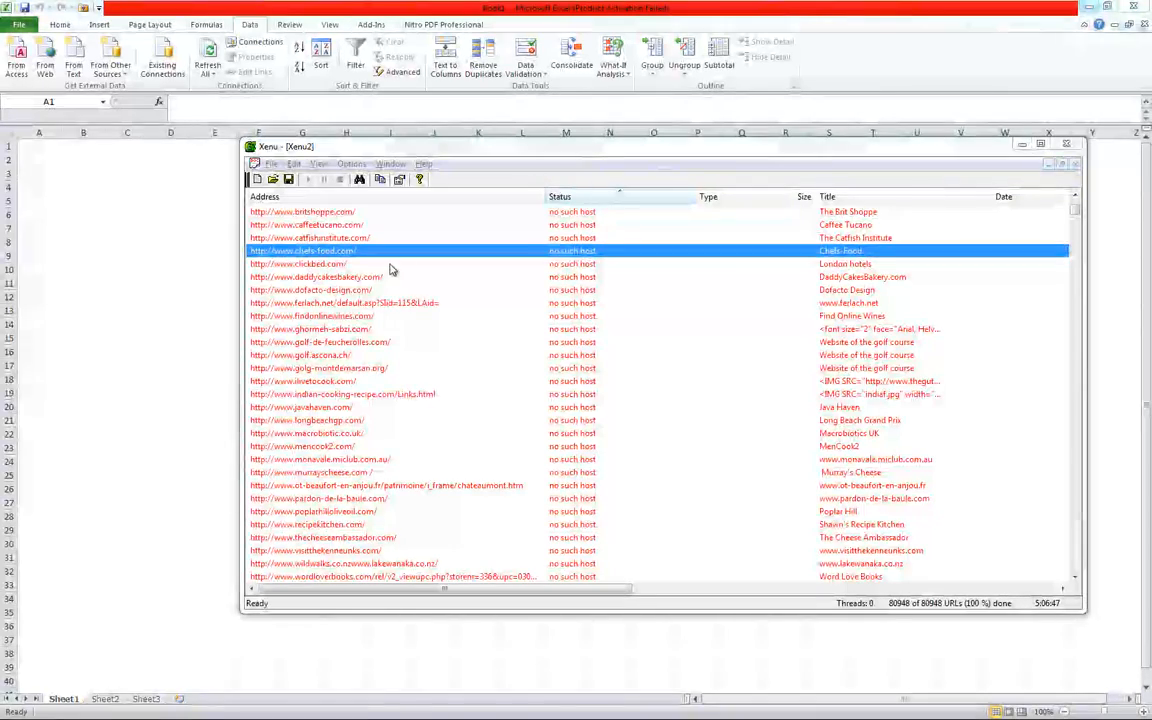
- Reposition the Xenu window over the blank workbook and examine the "no such host" entries in the completed link check
drag(350, 148, 265, 134)
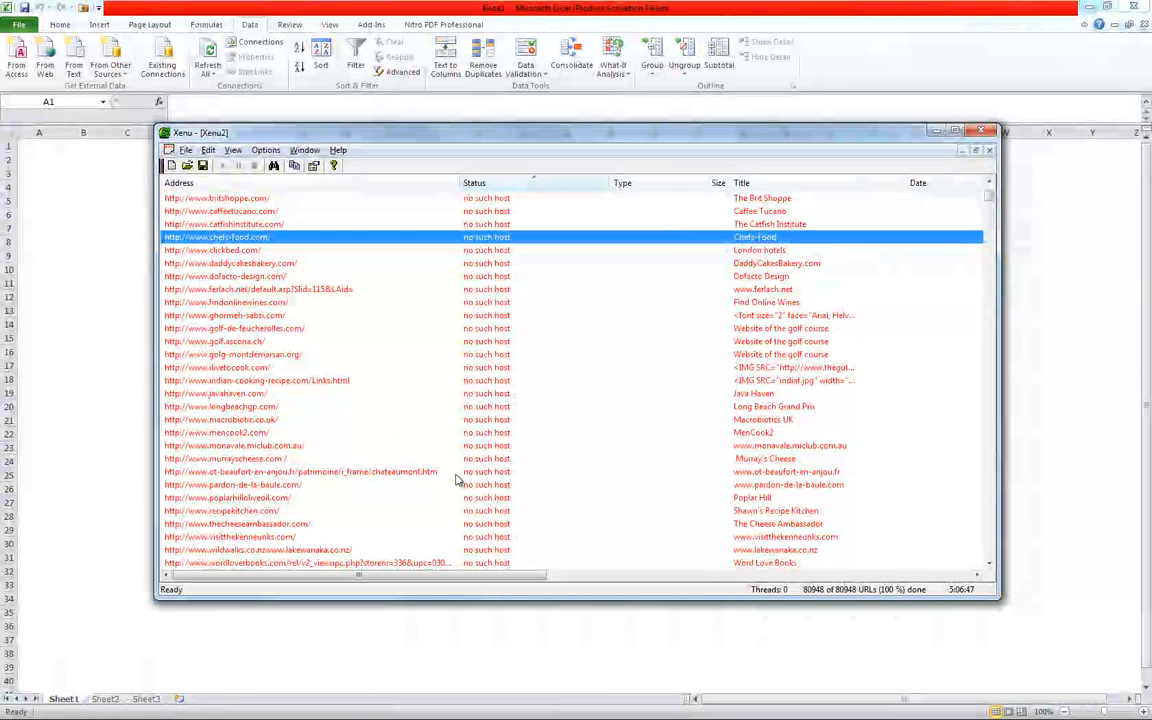
scroll(218, 425, up, 6)
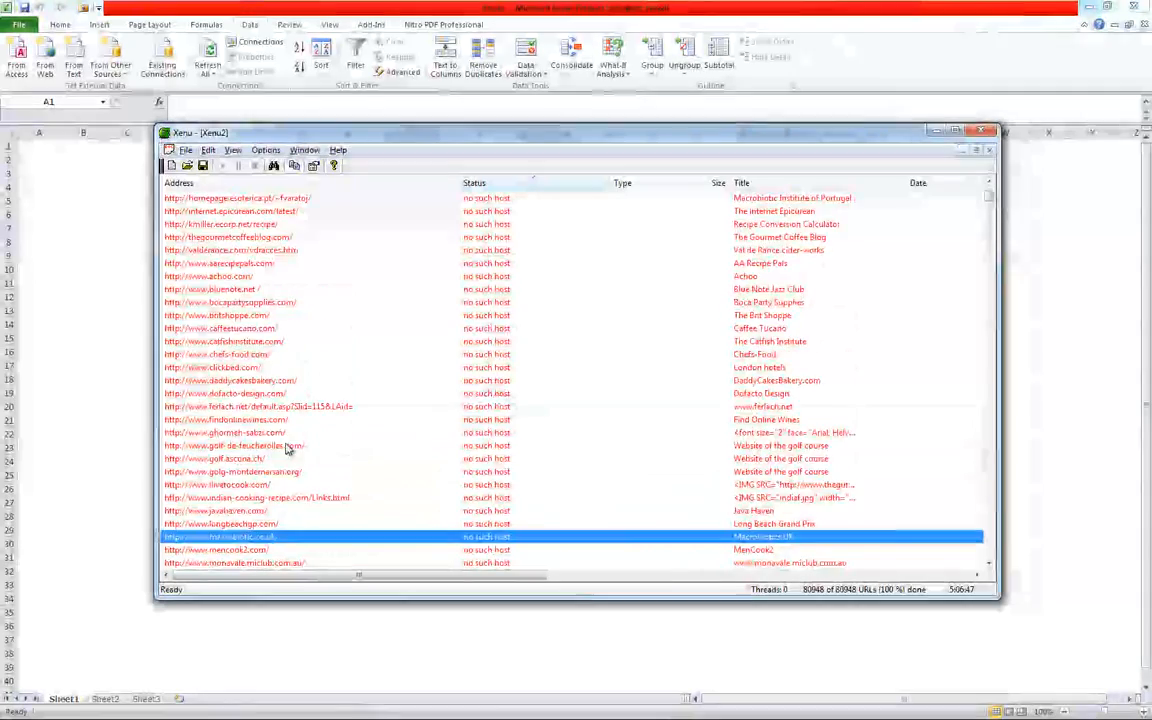
scroll(265, 471, up, 1)
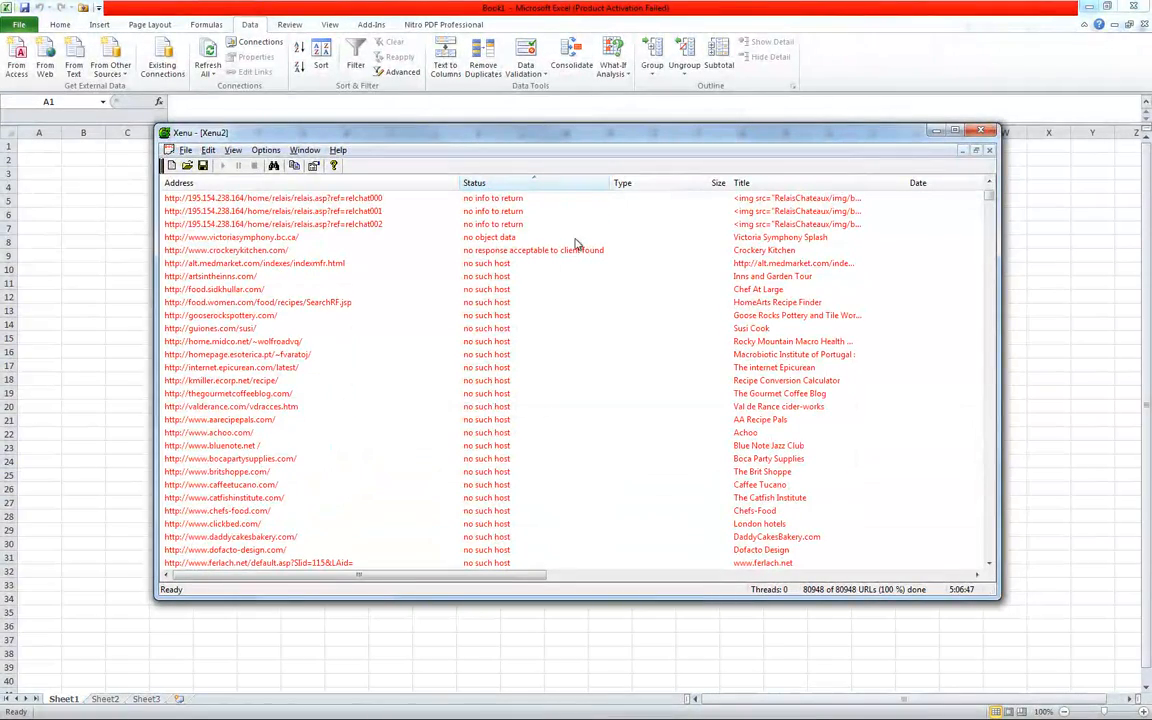
scroll(300, 308, down, 12)
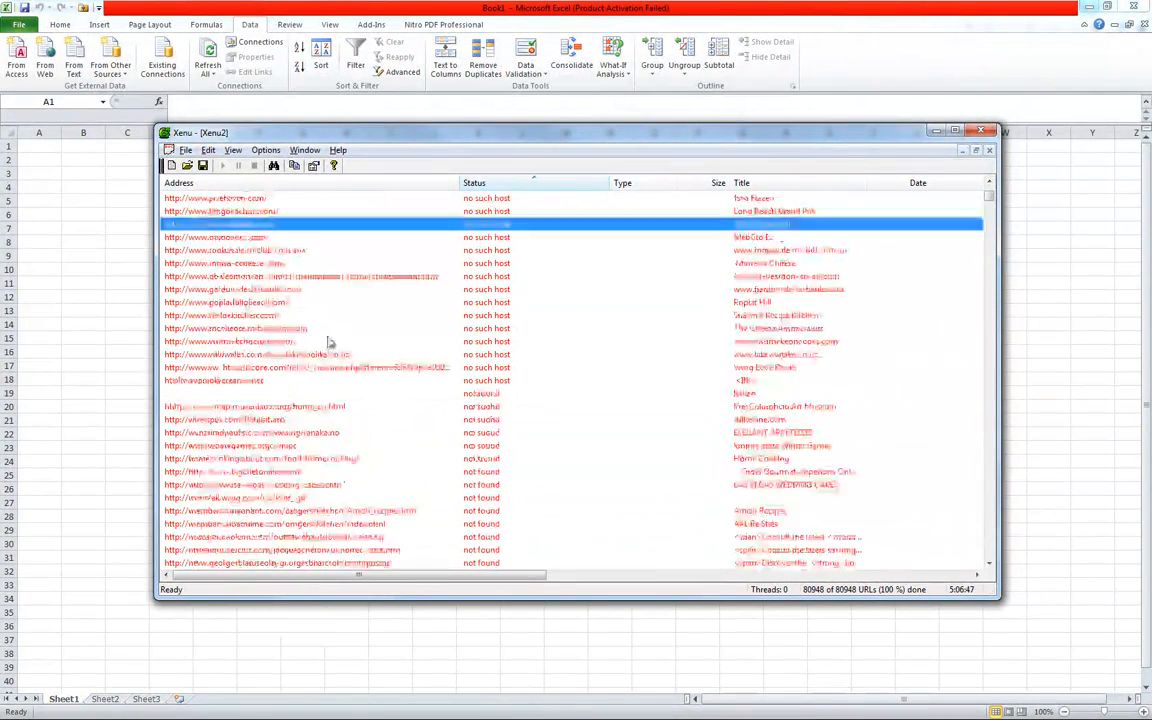
scroll(440, 402, up, 4)
scroll(350, 403, up, 3)
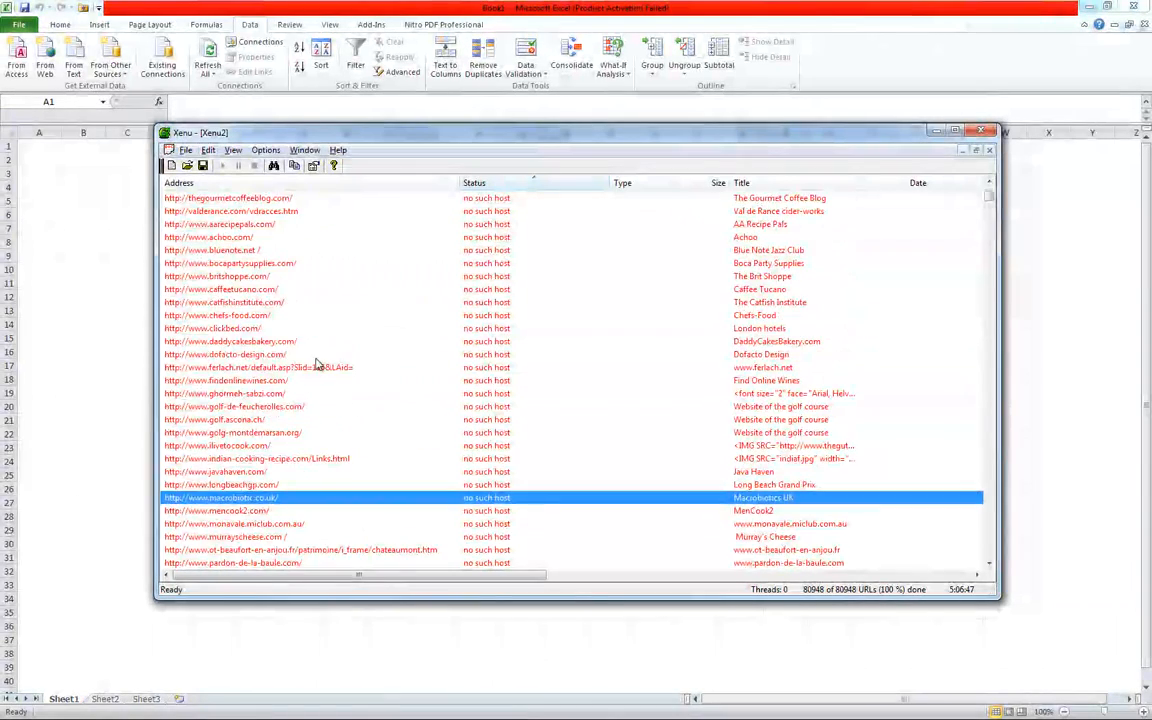
- Export the Xenu link check results to a TAB-separated text file named gorumet-1 on the Desktop
scroll(345, 378, up, 4)
scroll(382, 379, up, 1)
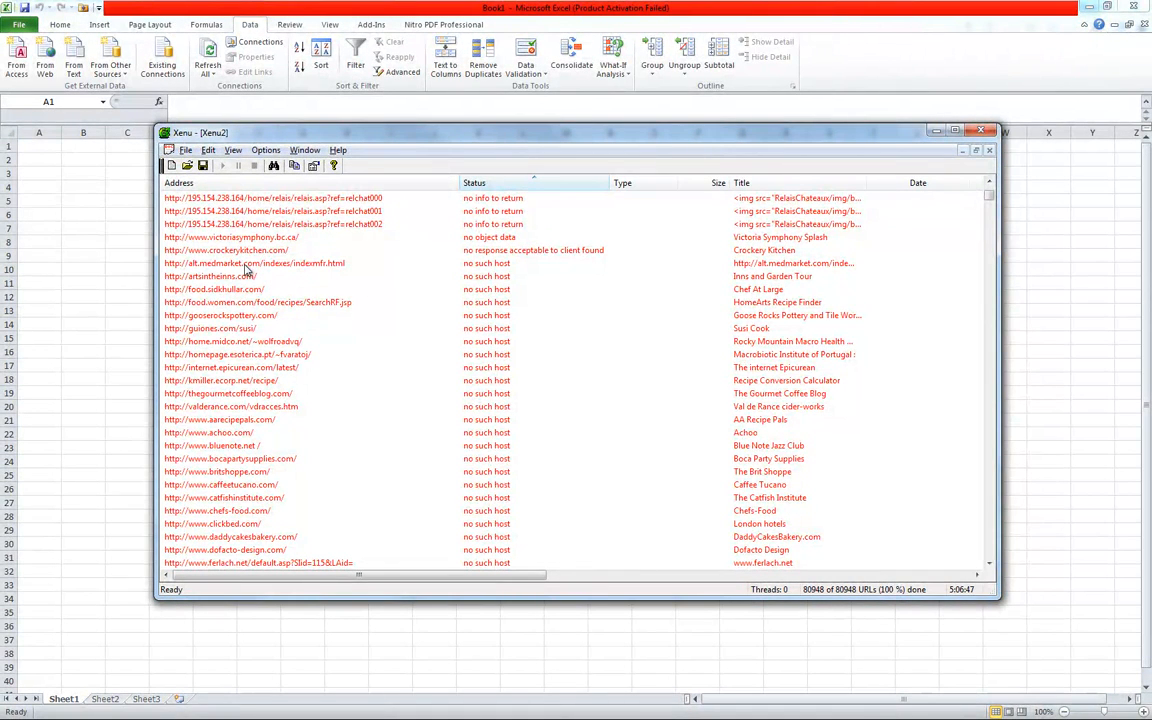
click(185, 150)
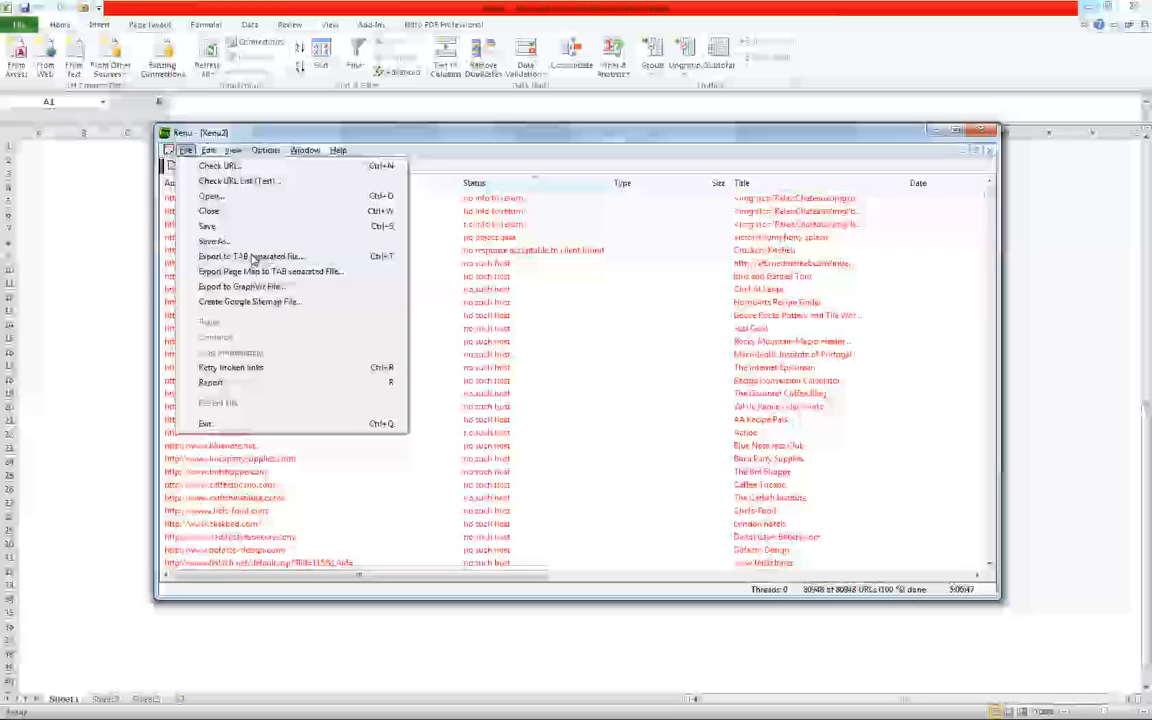
click(255, 258)
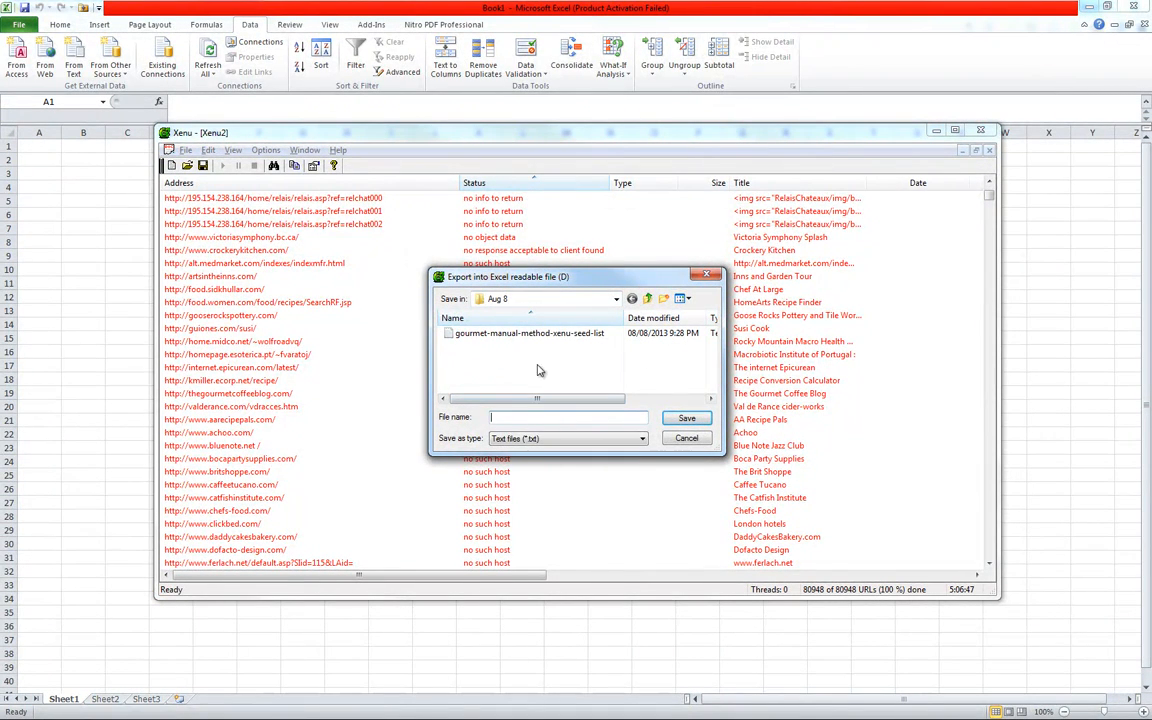
click(647, 299)
click(647, 299)
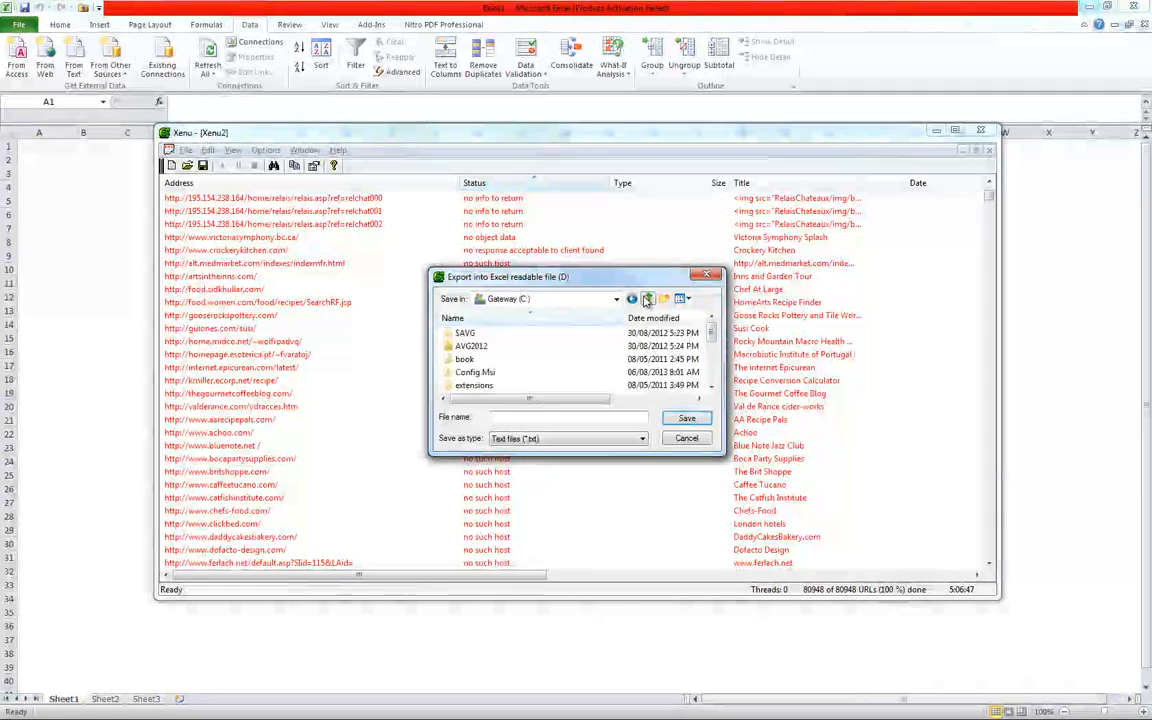
click(647, 299)
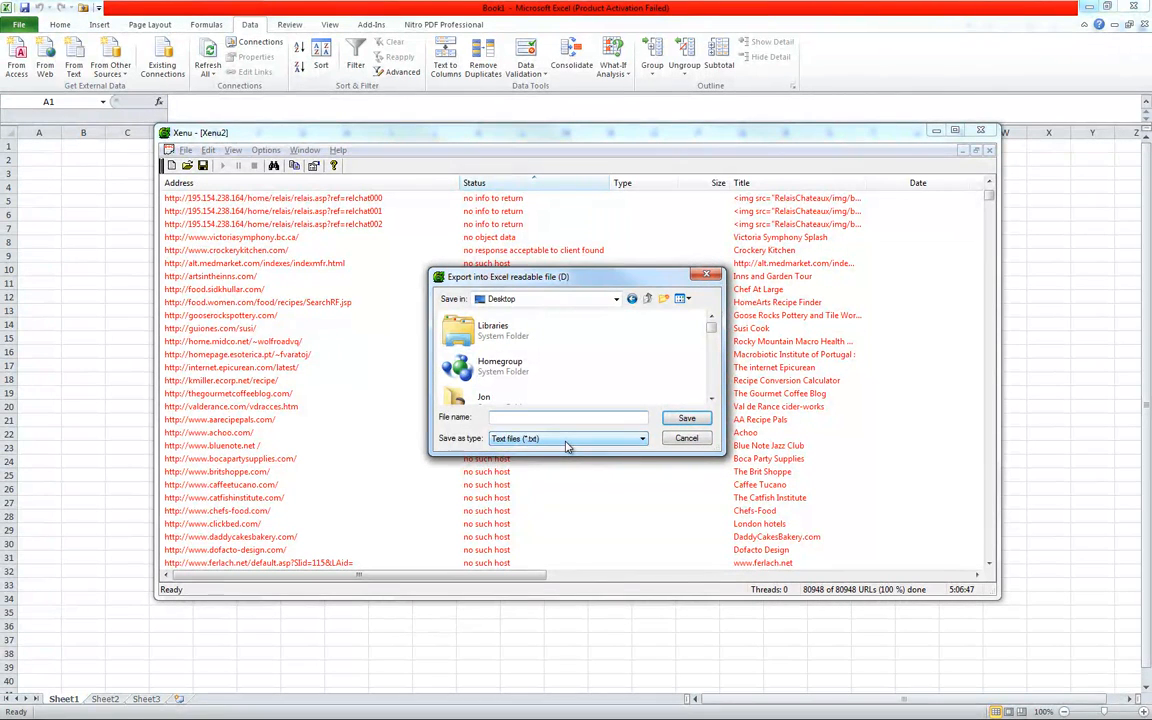
text(gou)
key(Return)
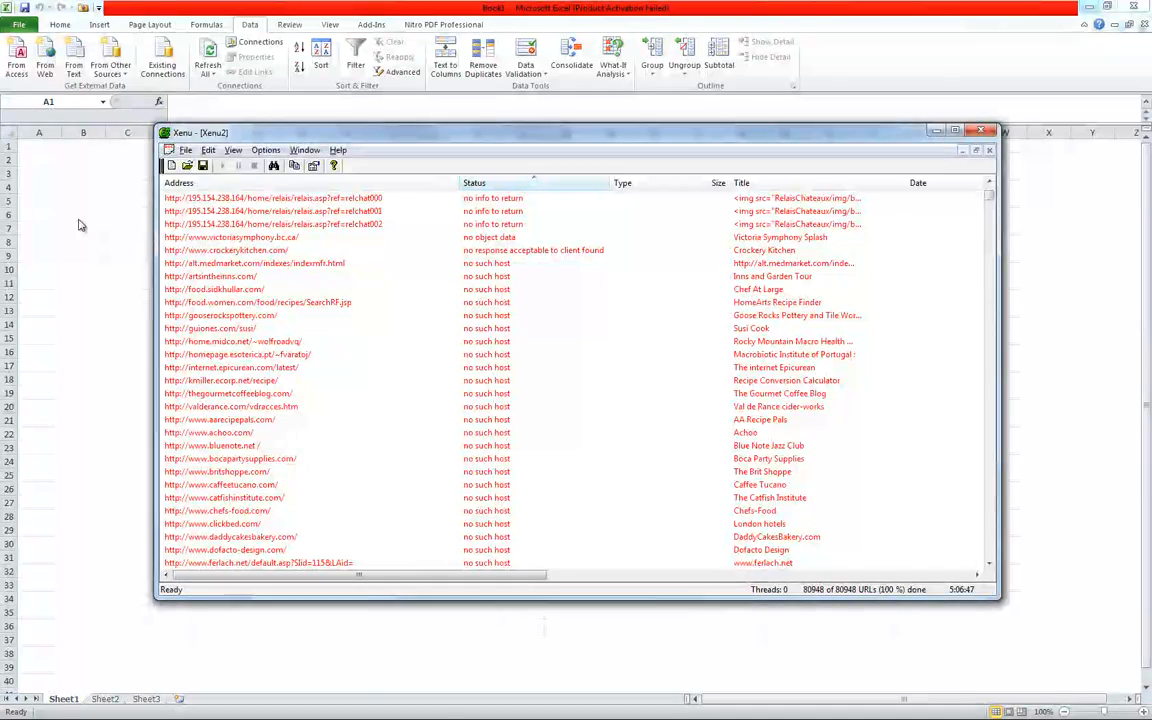
- Switch to Excel and open gorumet-1.txt, importing it as delimited text with Tab as the delimiter
click(79, 222)
click(18, 25)
click(48, 90)
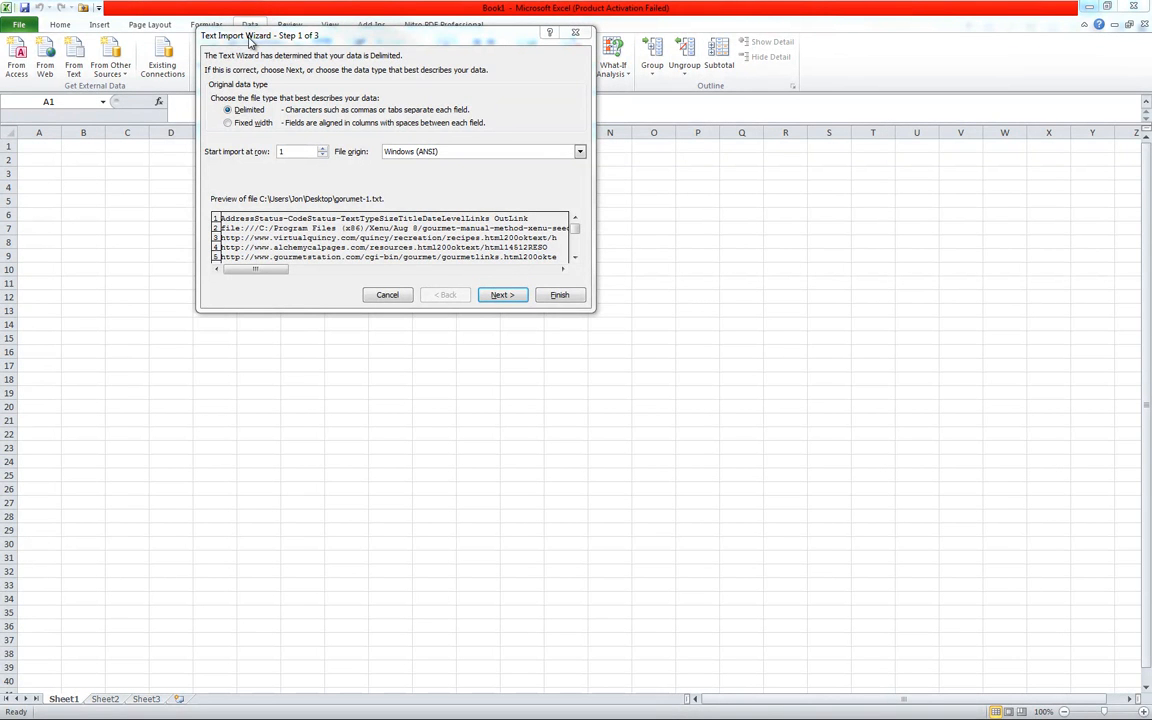
drag(245, 40, 250, 142)
click(503, 398)
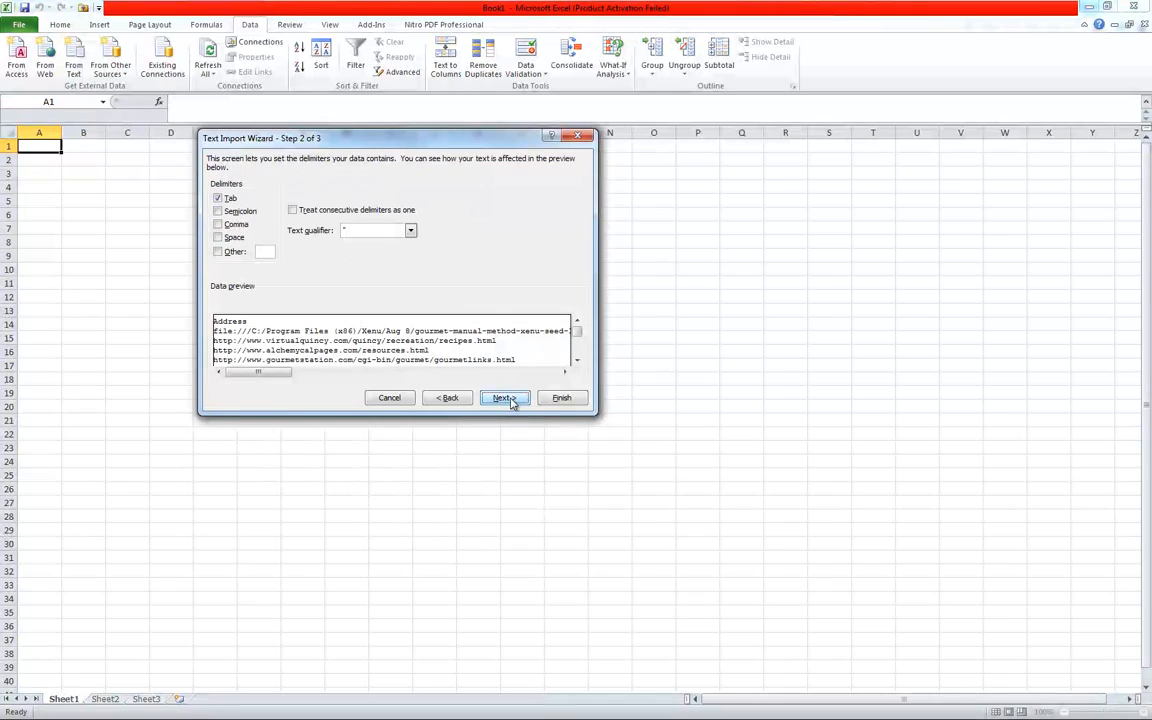
drag(273, 375, 240, 377)
click(555, 397)
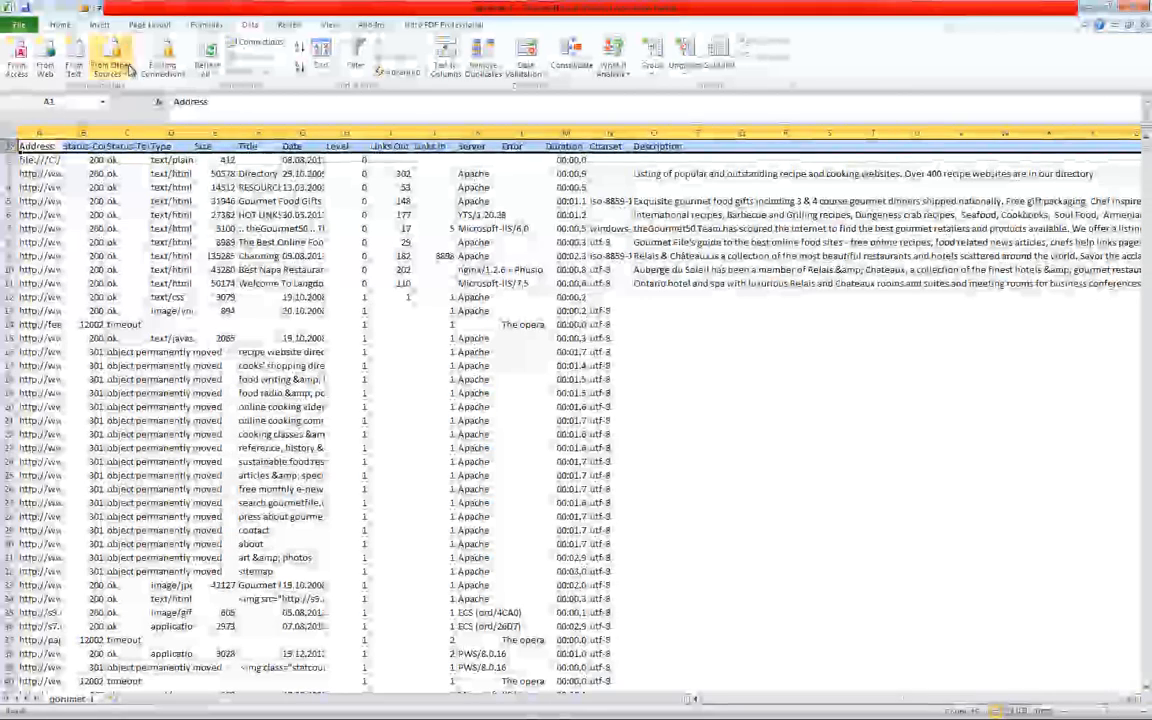
- Turn on filtering for the header row and filter the Status-Text column to show only "no such host"
click(356, 66)
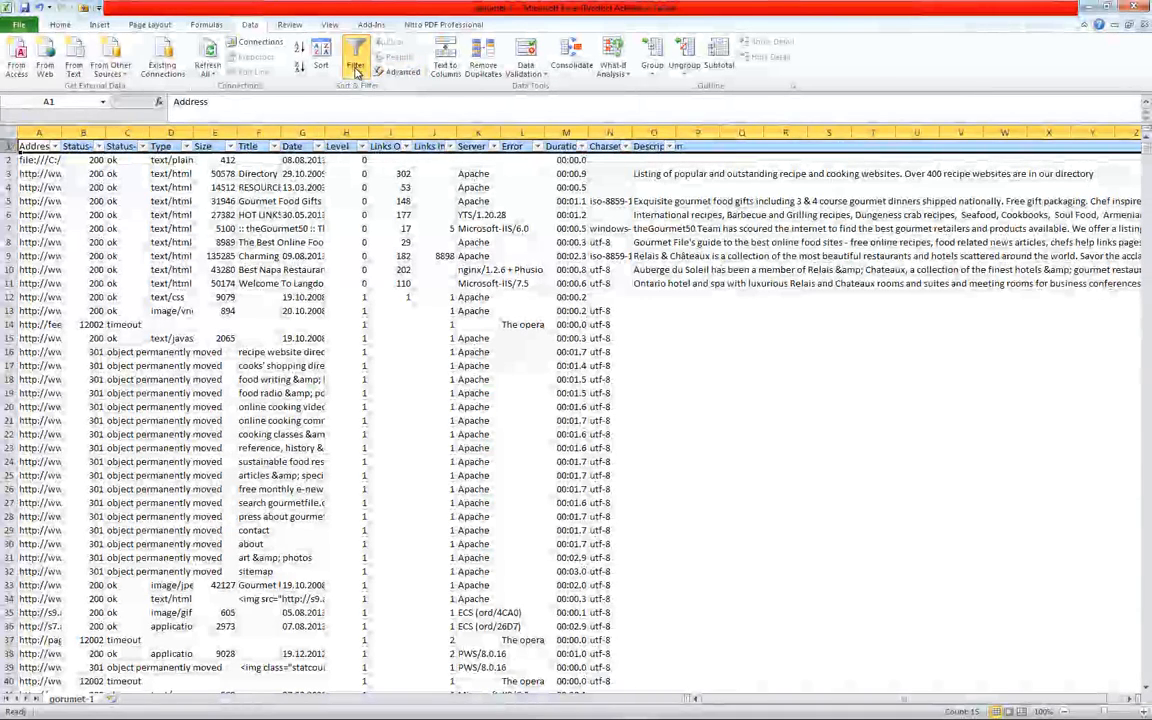
click(120, 160)
click(142, 146)
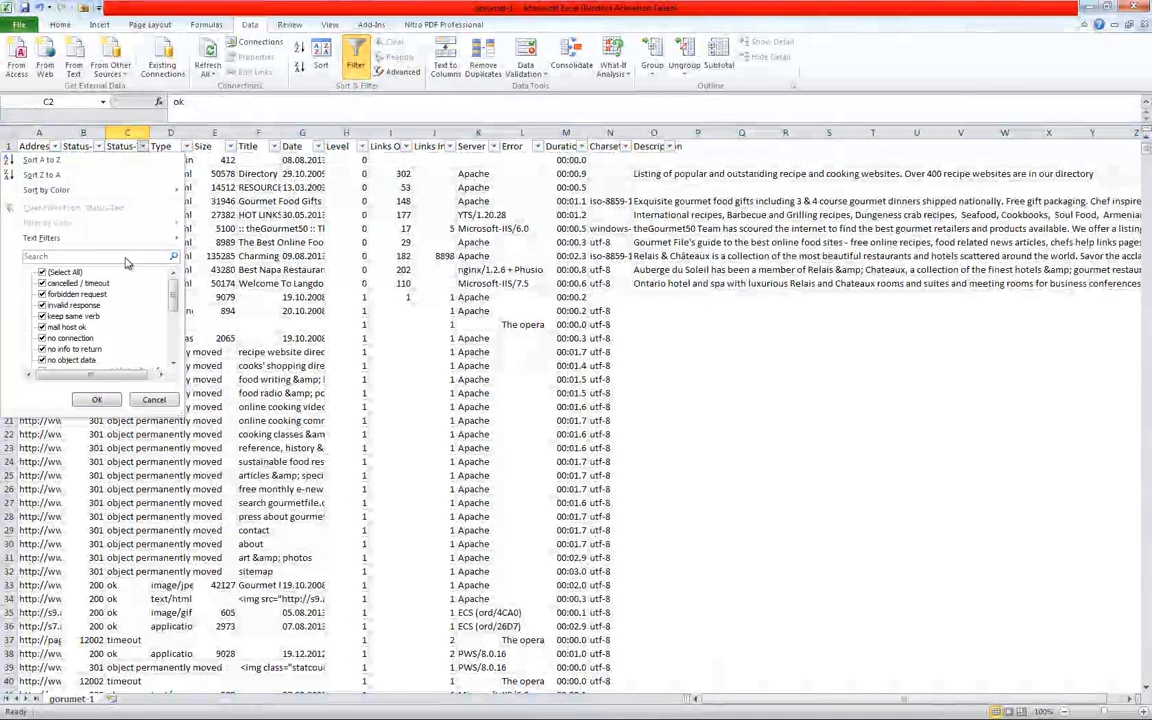
click(65, 273)
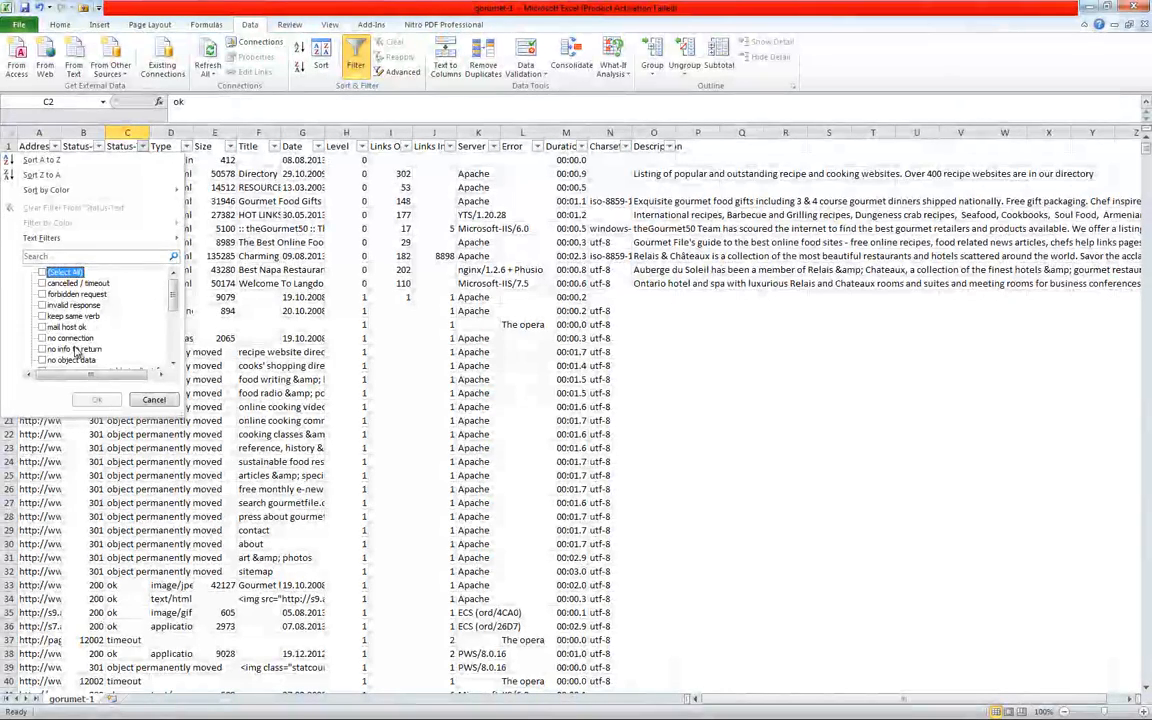
scroll(75, 342, down, 2)
click(67, 316)
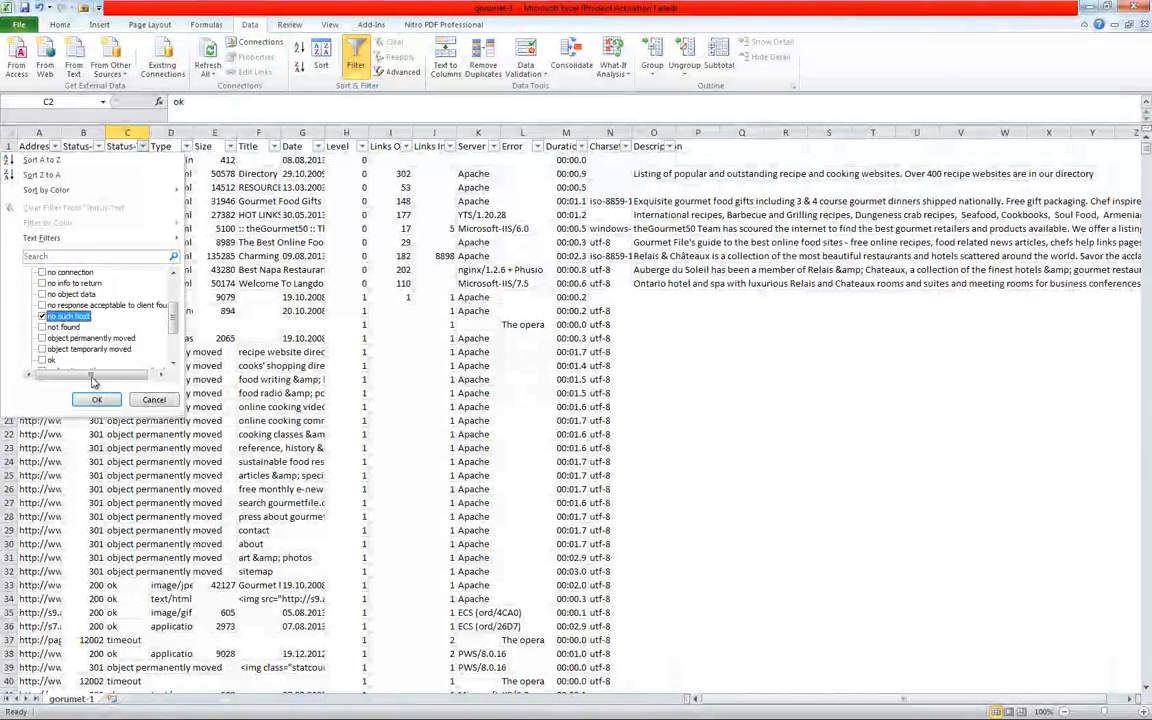
click(96, 399)
- Widen the Address column to show full URLs, then insert three blank columns after it and narrow them
drag(77, 127, 283, 138)
click(236, 173)
click(245, 180)
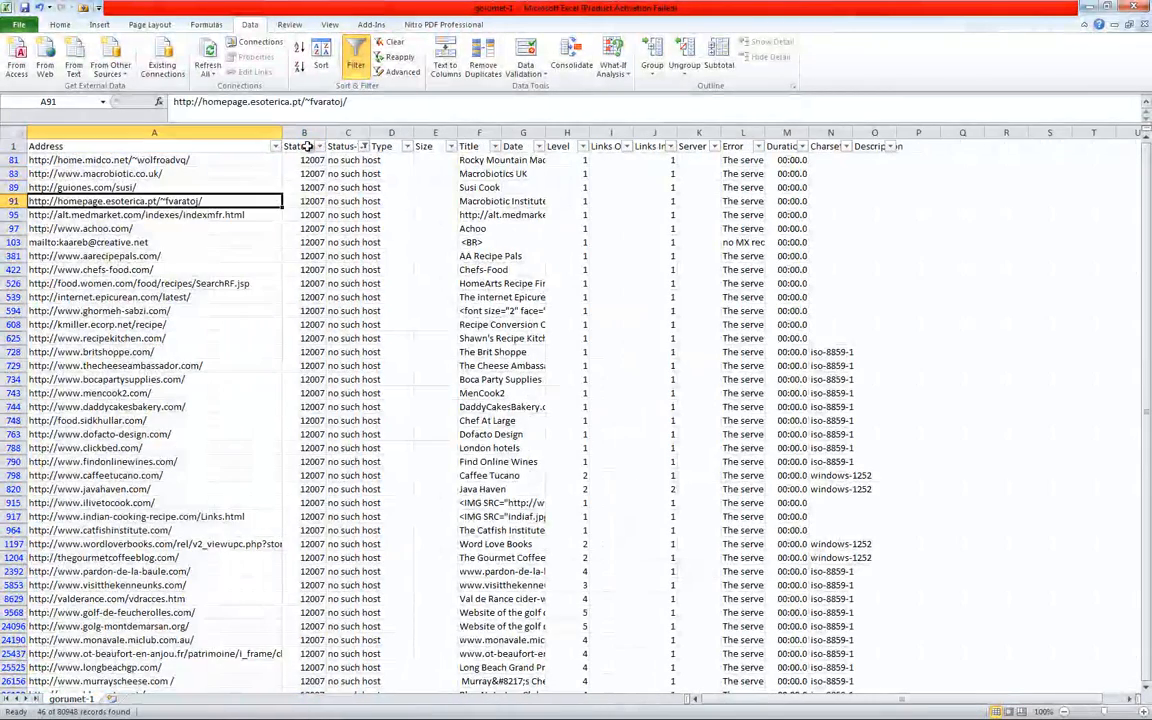
click(303, 132)
drag(380, 132, 304, 132)
right_click(305, 138)
click(340, 227)
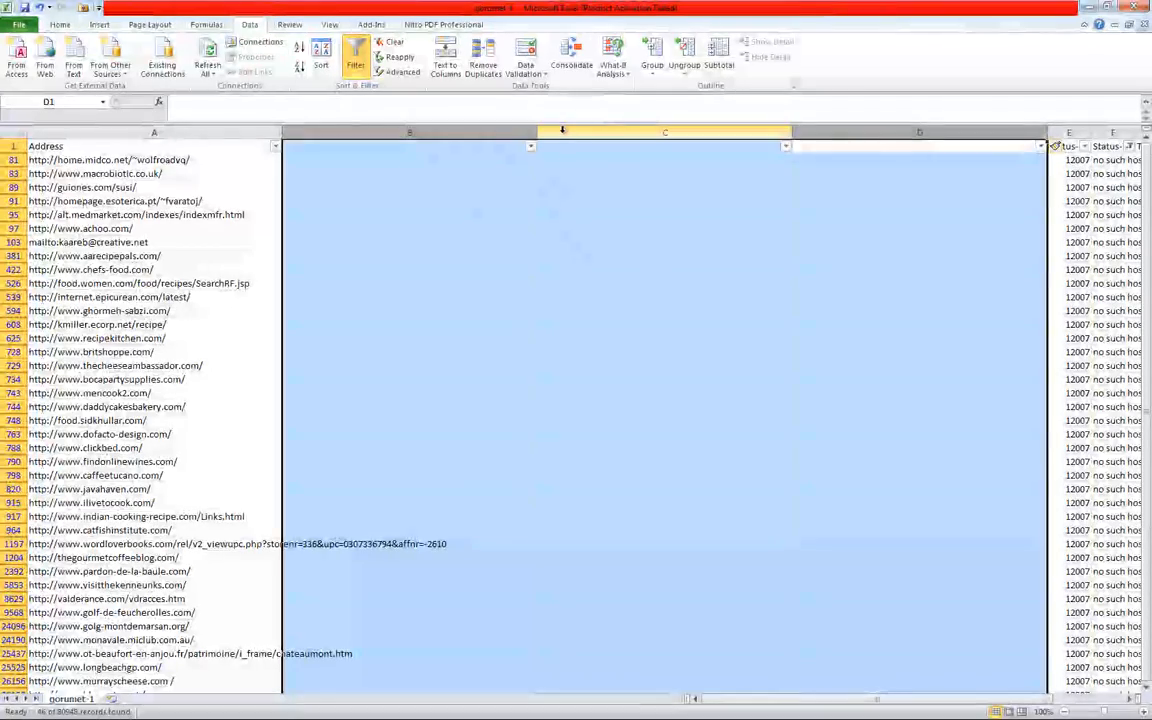
drag(537, 133, 397, 133)
- Enter the headers Available and PA in cells B1 and C1
click(338, 147)
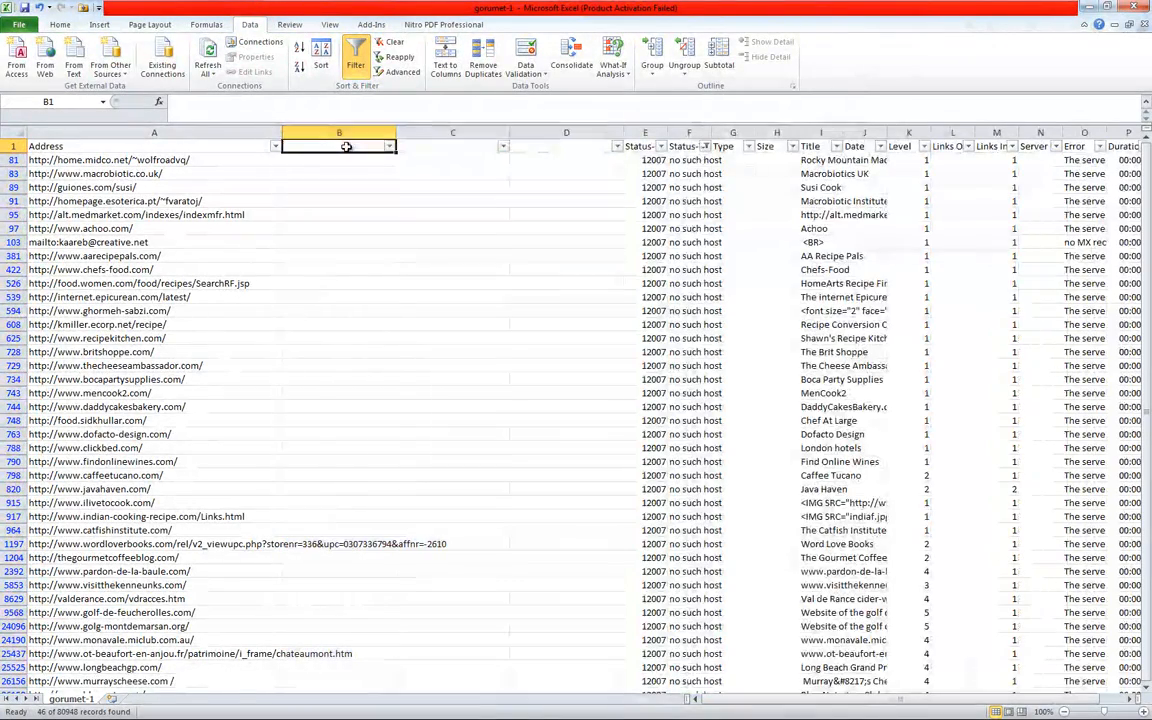
text(Availab)
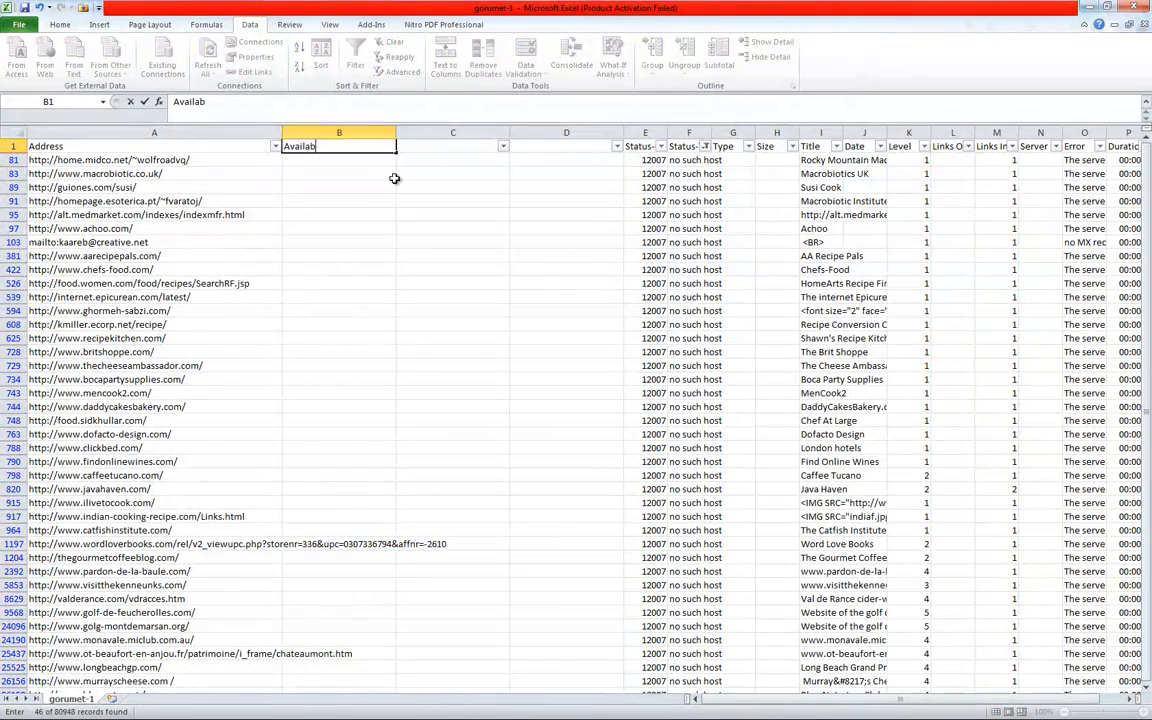
text(le)
key(Tab)
key(Left)
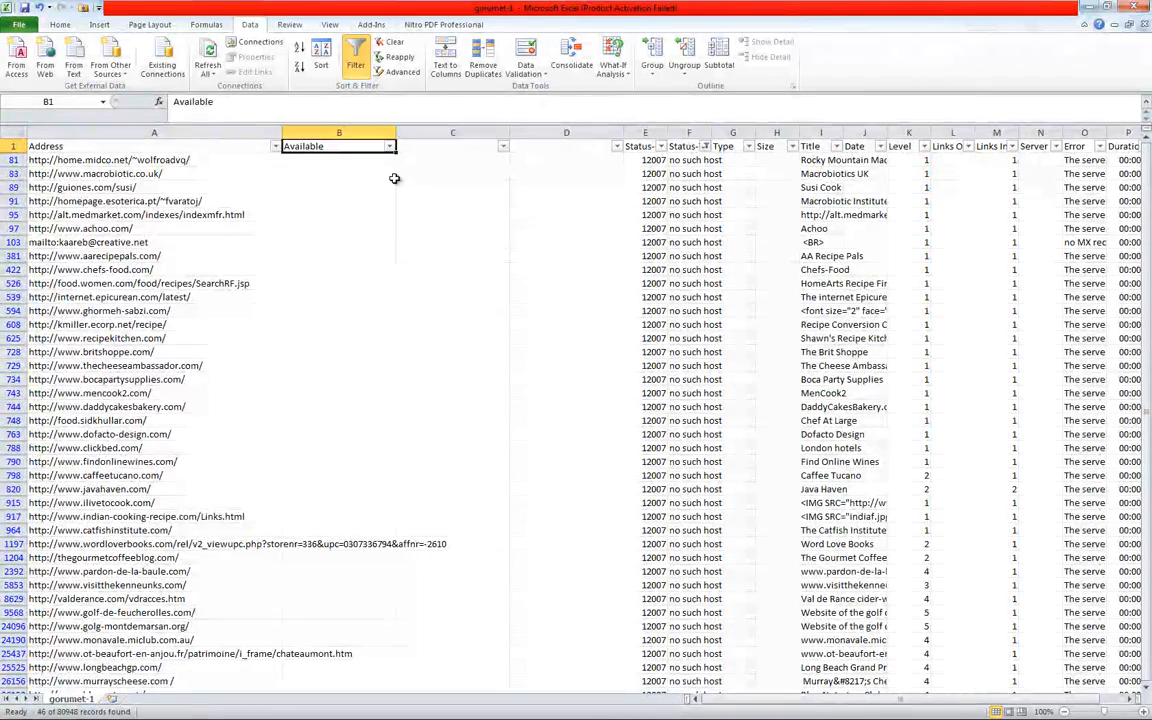
key(Right)
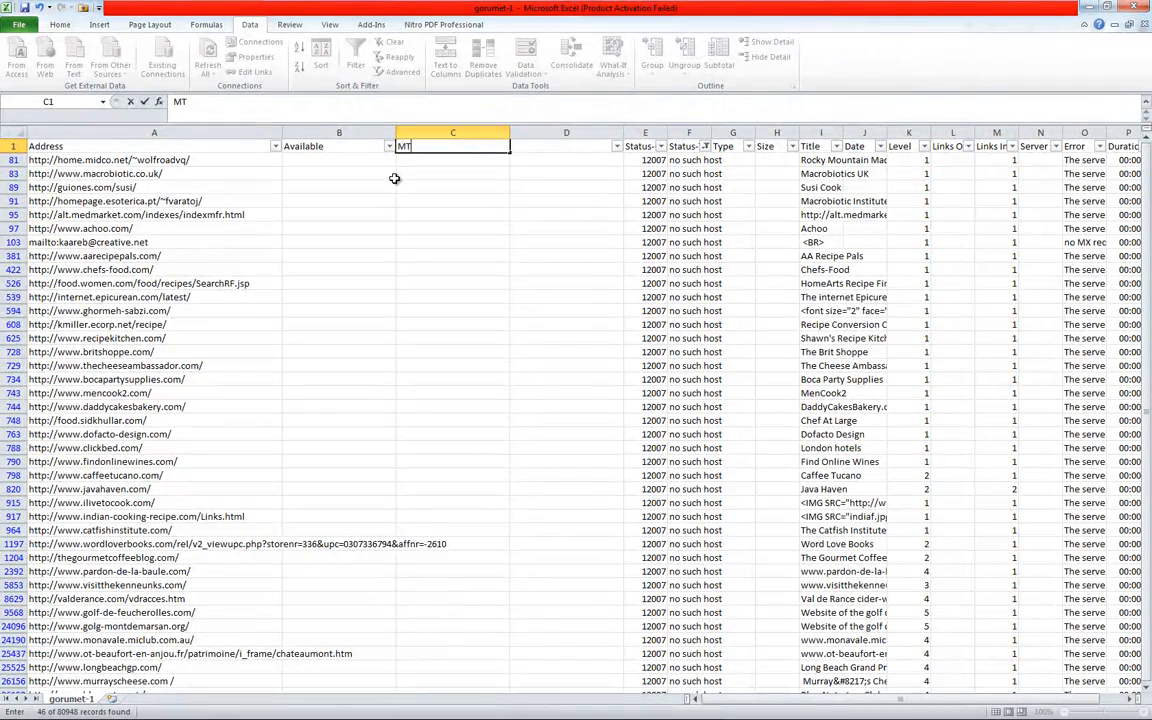
key(Tab)
key(Left)
text(PA)
key(Tab)
key(Left)
key(Right)
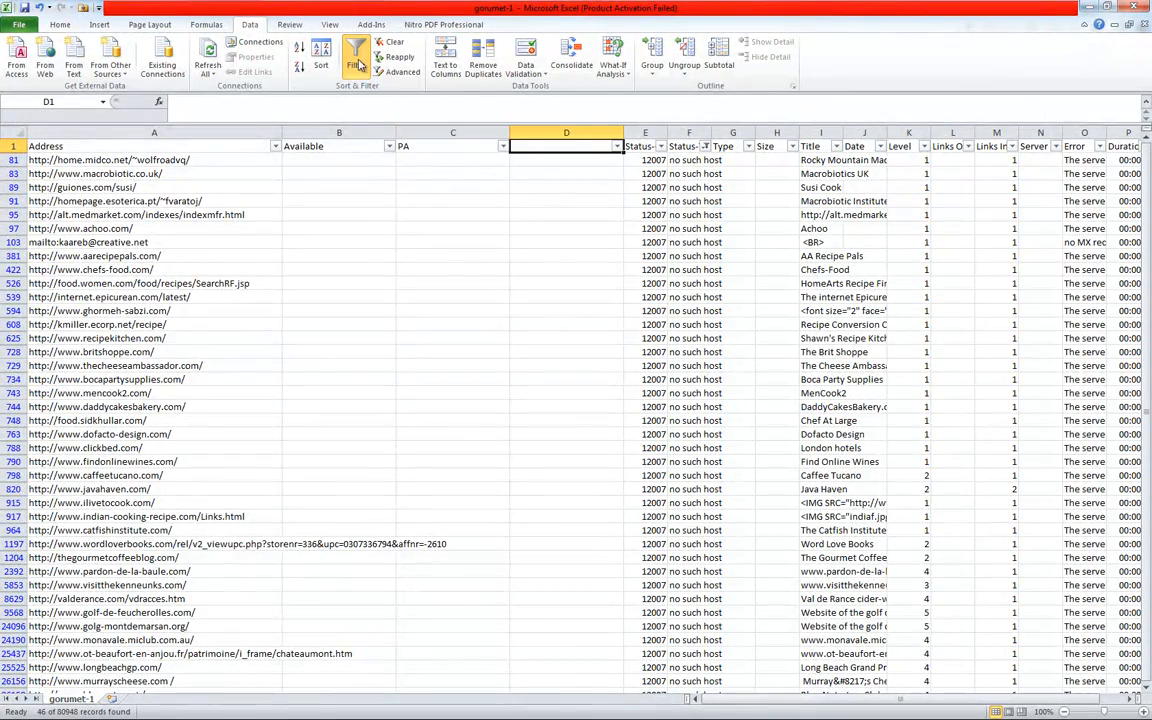
- Insert another blank column at D and enter the headers CF and TF in cells D1 and E1
click(543, 132)
right_click(543, 134)
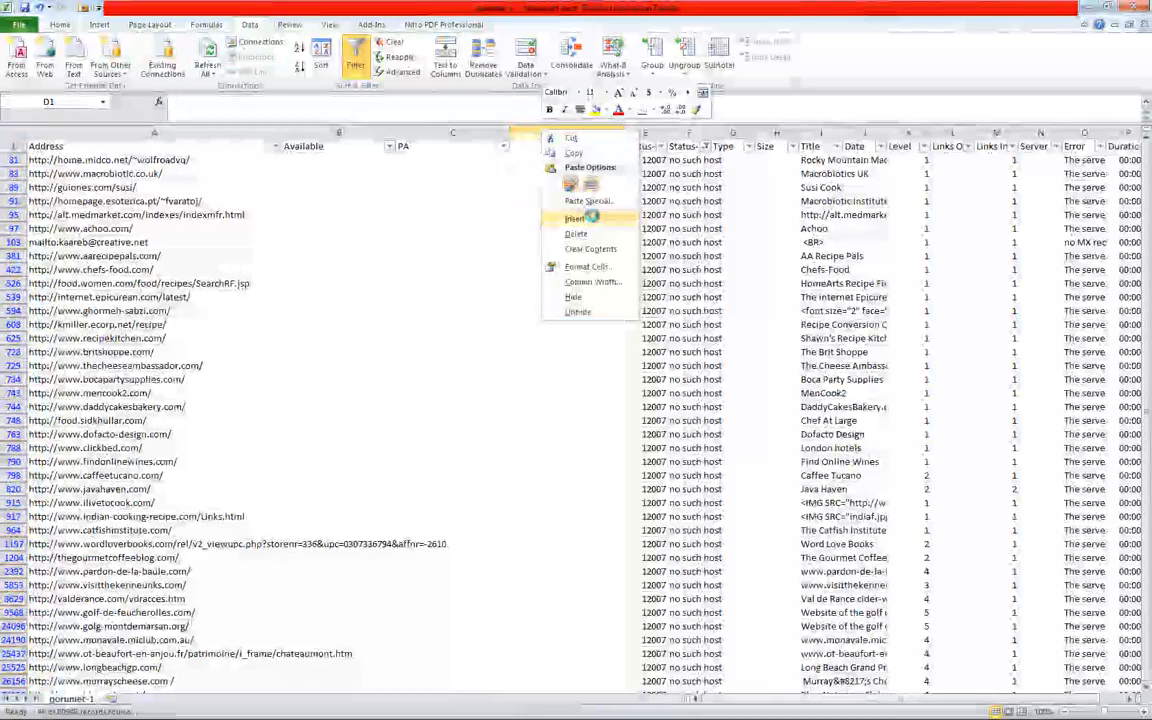
click(578, 226)
click(555, 177)
click(569, 151)
text(CF)
key(Tab)
text(TF)
click(570, 152)
click(548, 195)
click(380, 160)
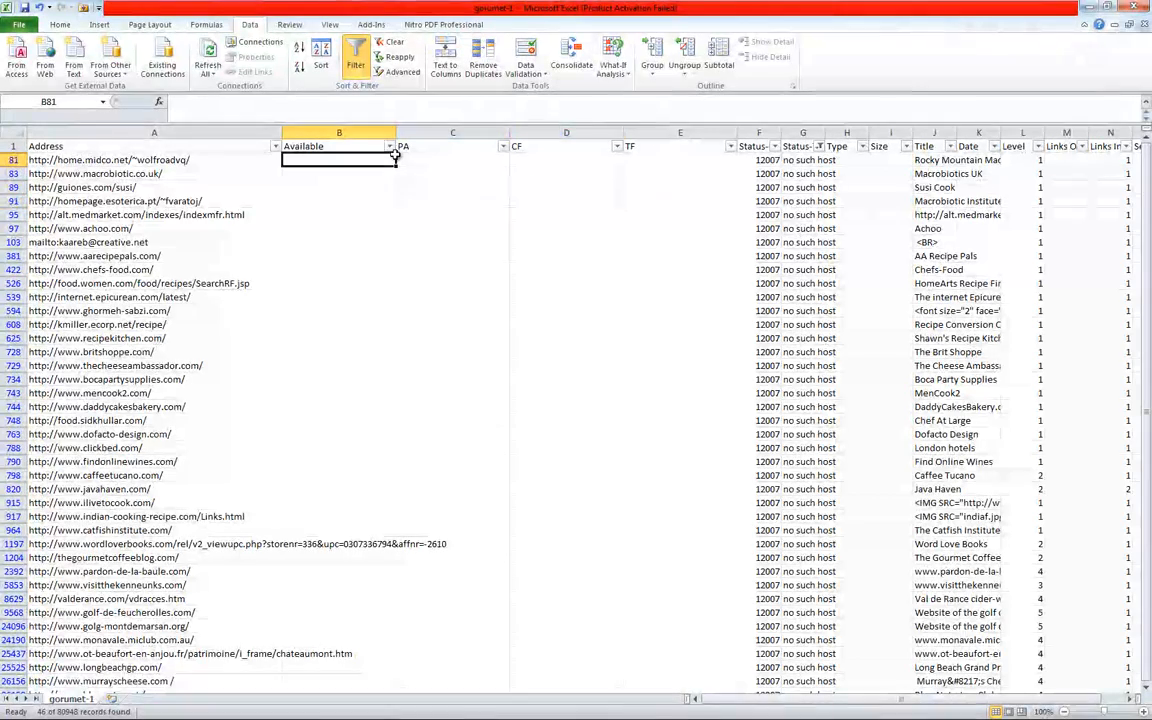
- Review the filtered addresses and clear the home.midco.net and homepage.esoterica.pt subdomain URLs in rows 81 and 91
click(137, 160)
scroll(134, 437, down, 4)
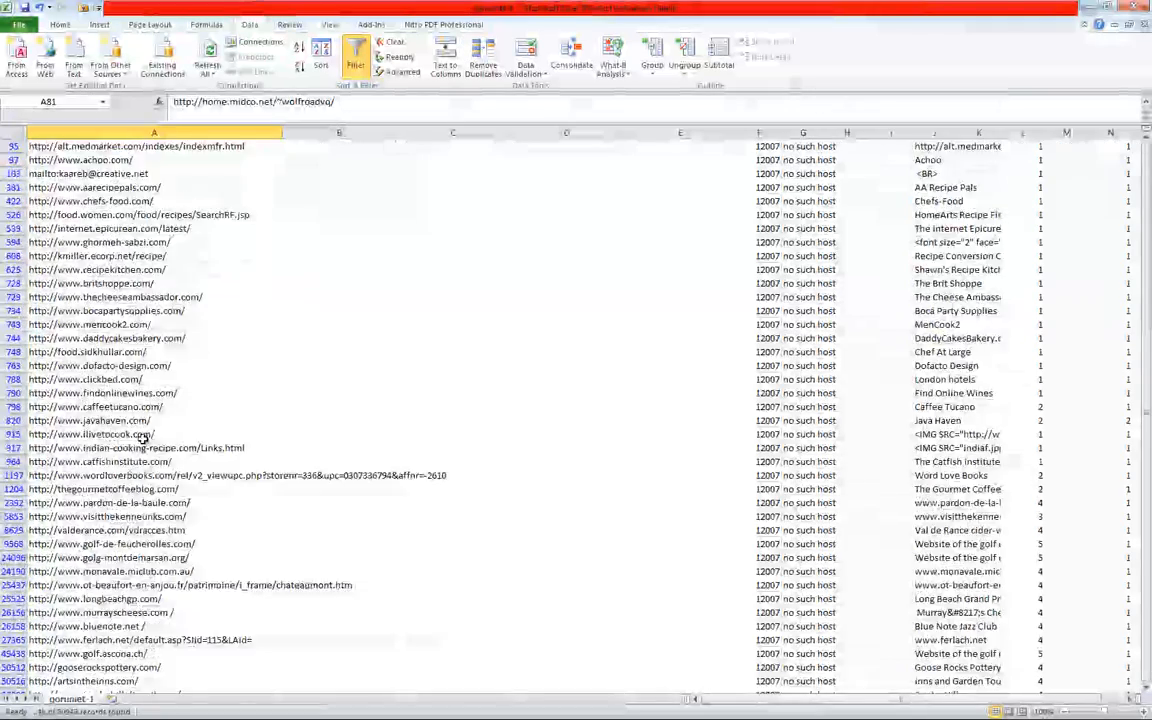
scroll(200, 487, up, 4)
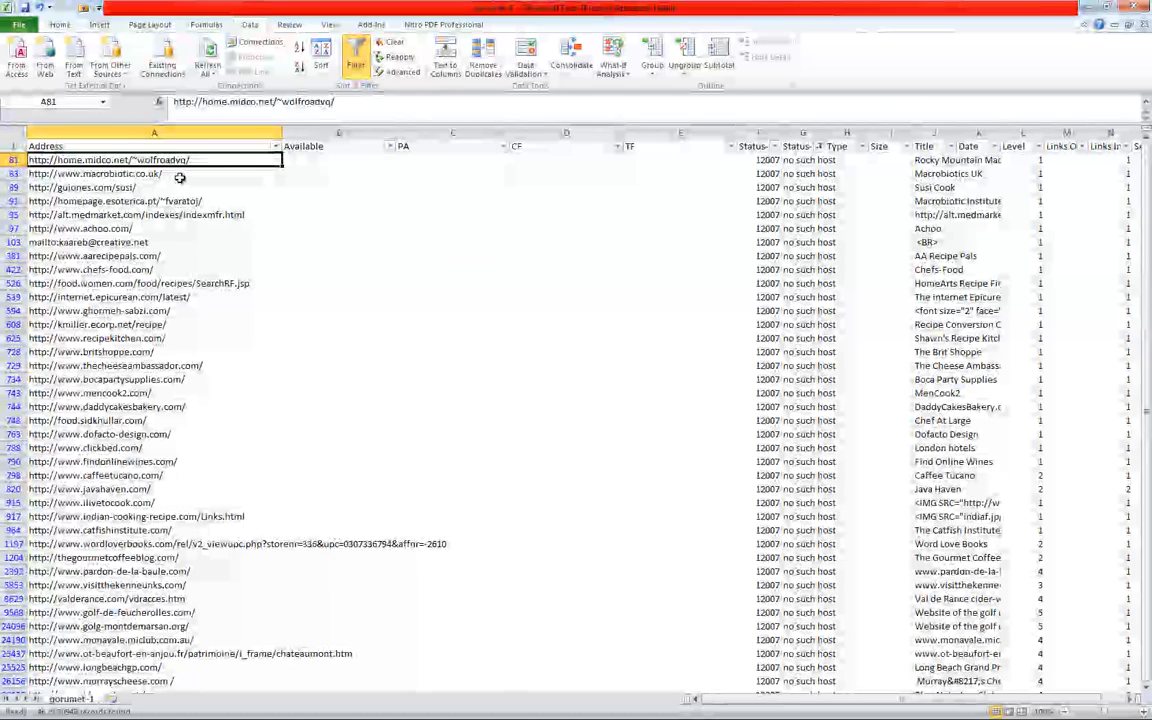
click(188, 199)
key(Delete)
key(Up)
key(Up)
key(Up)
key(Delete)
key(Down)
key(Down)
key(Up)
key(Down)
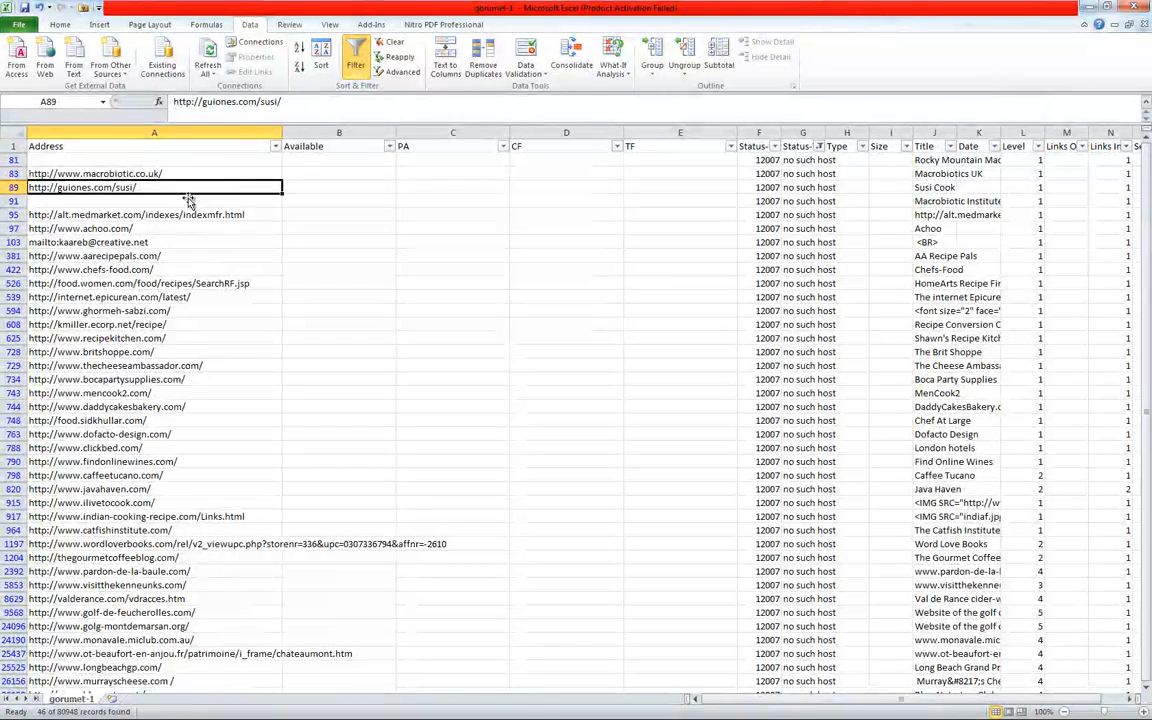
double_click(148, 185)
key(BackSpace)
key(BackSpace)
key(BackSpace)
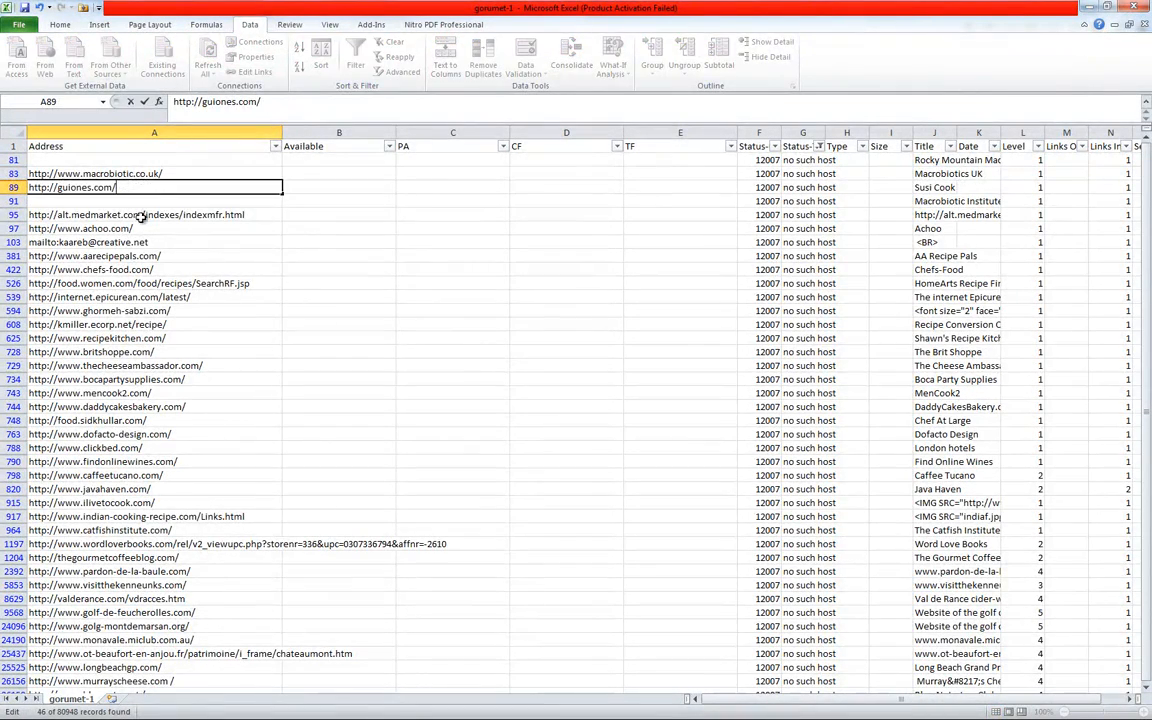
click(140, 216)
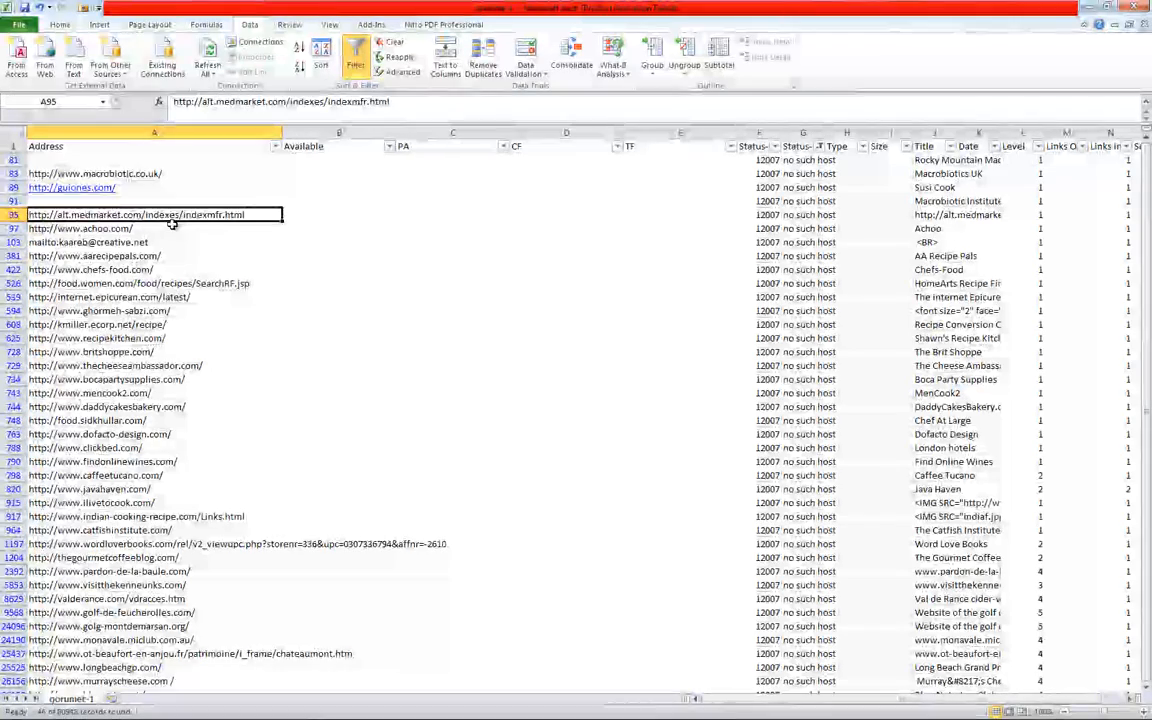
- Clear the alt.medmarket.com URL in row 95 and the mailto address in row 103
key(Delete)
key(Down)
key(Down)
key(Delete)
key(Down)
key(Down)
key(Down)
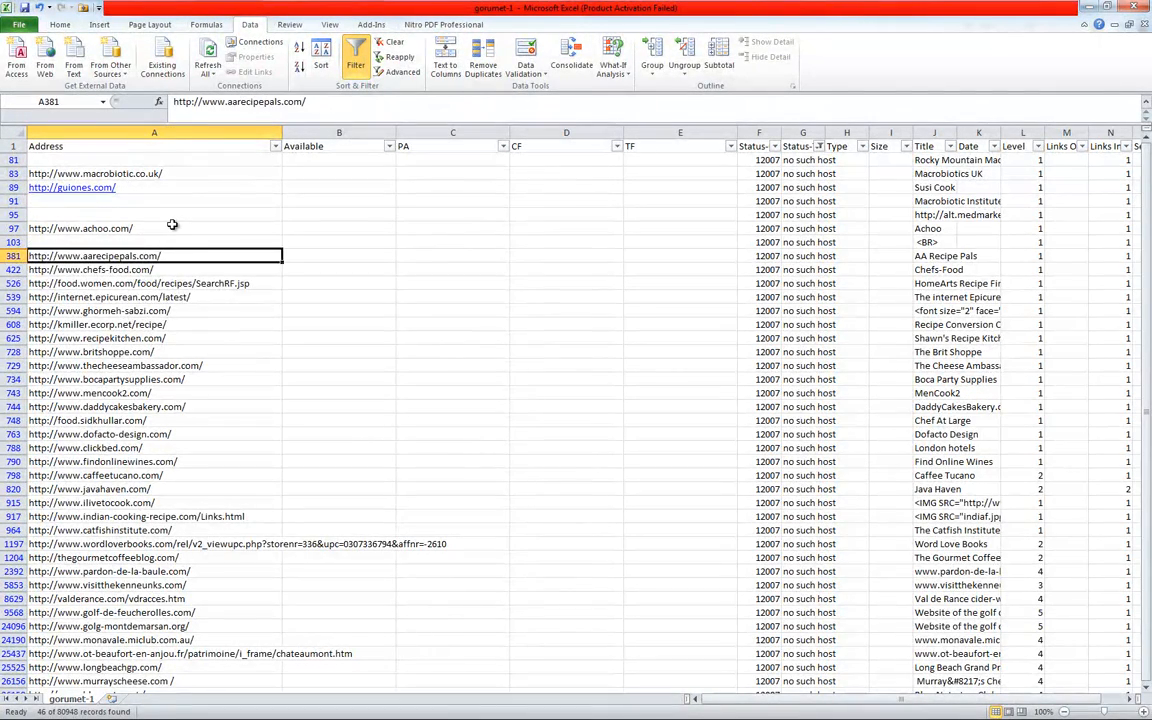
- Clear the food.women.com and internet.epicurean.com subdomain URLs in rows 526 and 539
key(Delete)
key(Down)
key(Delete)
key(Down)
key(Down)
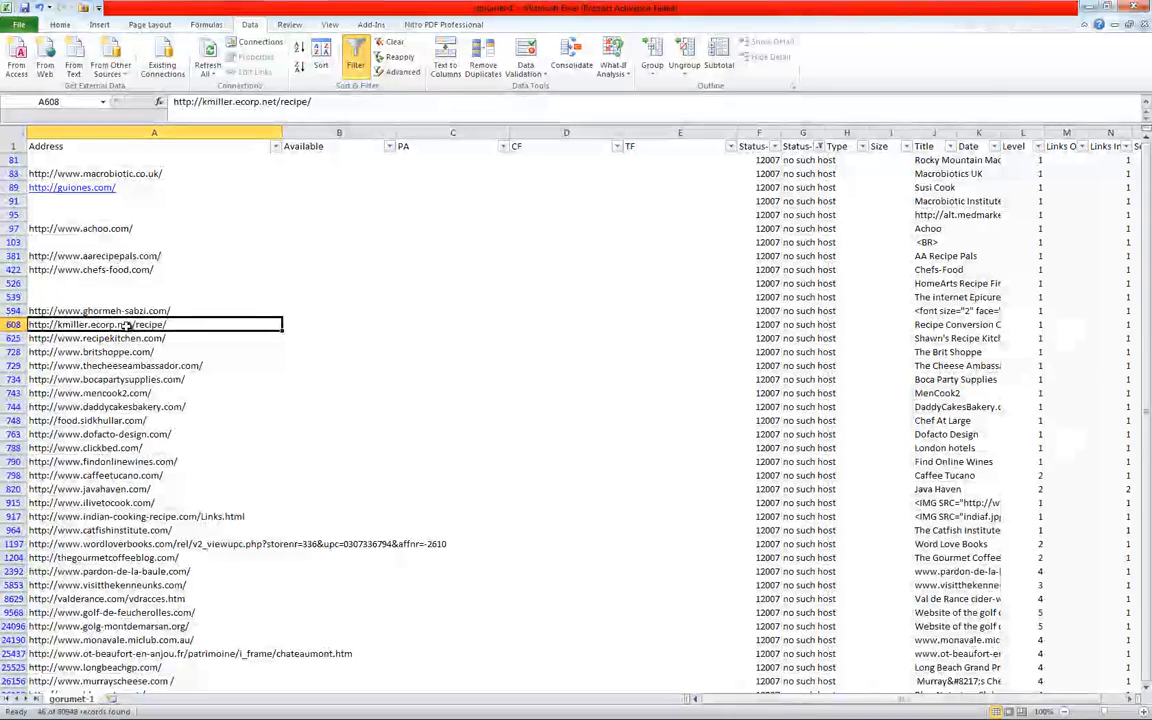
- Clear the kmiller.ecorp.net and food.sidkhullar.com subdomain URLs in rows 608 and 748
key(Delete)
key(Down)
key(Down)
key(Down)
key(Down)
key(Down)
key(Down)
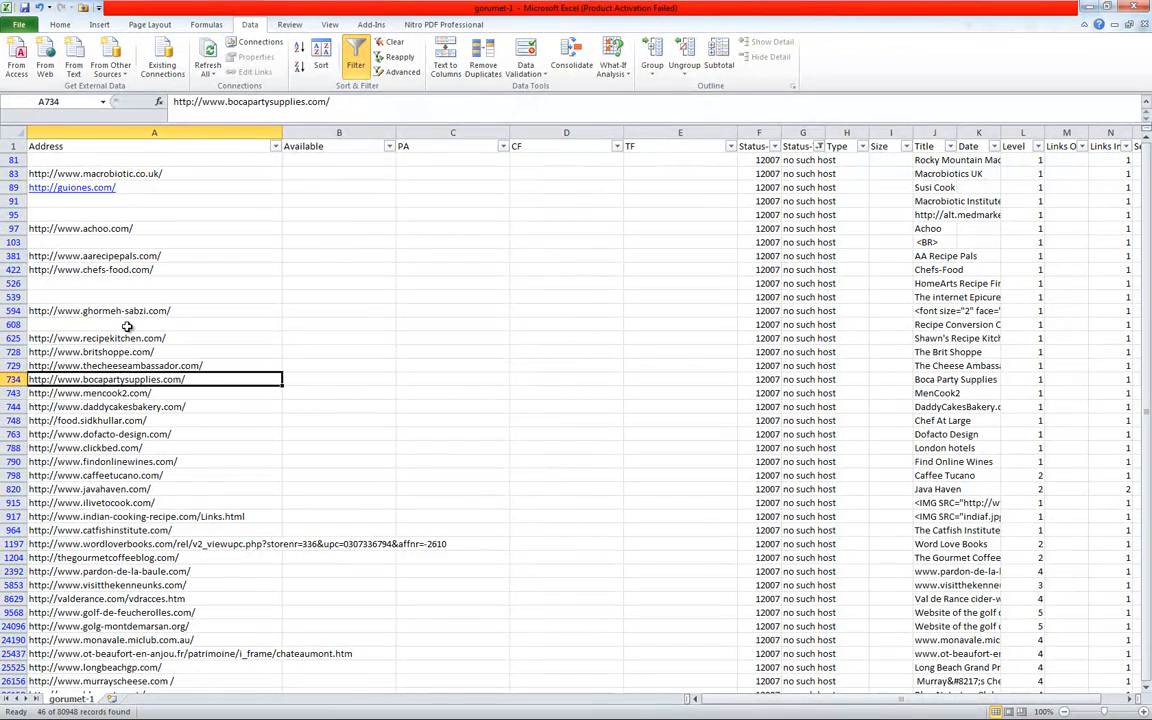
key(Down)
key(Delete)
key(Down)
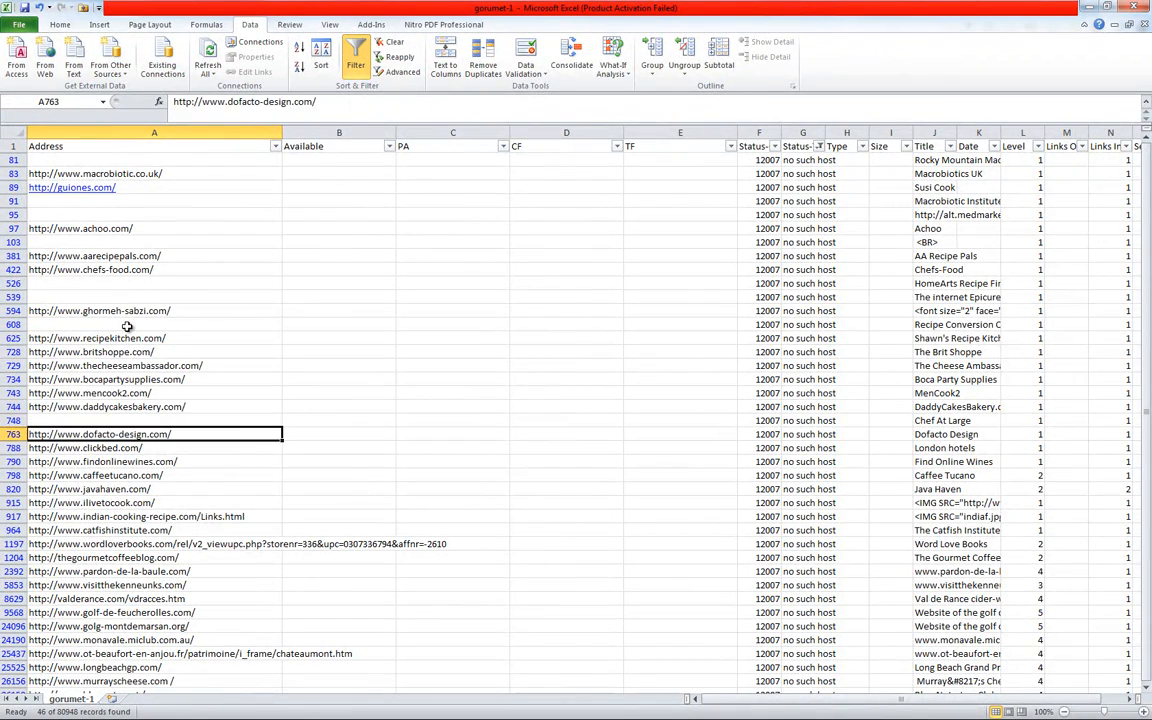
key(Down)
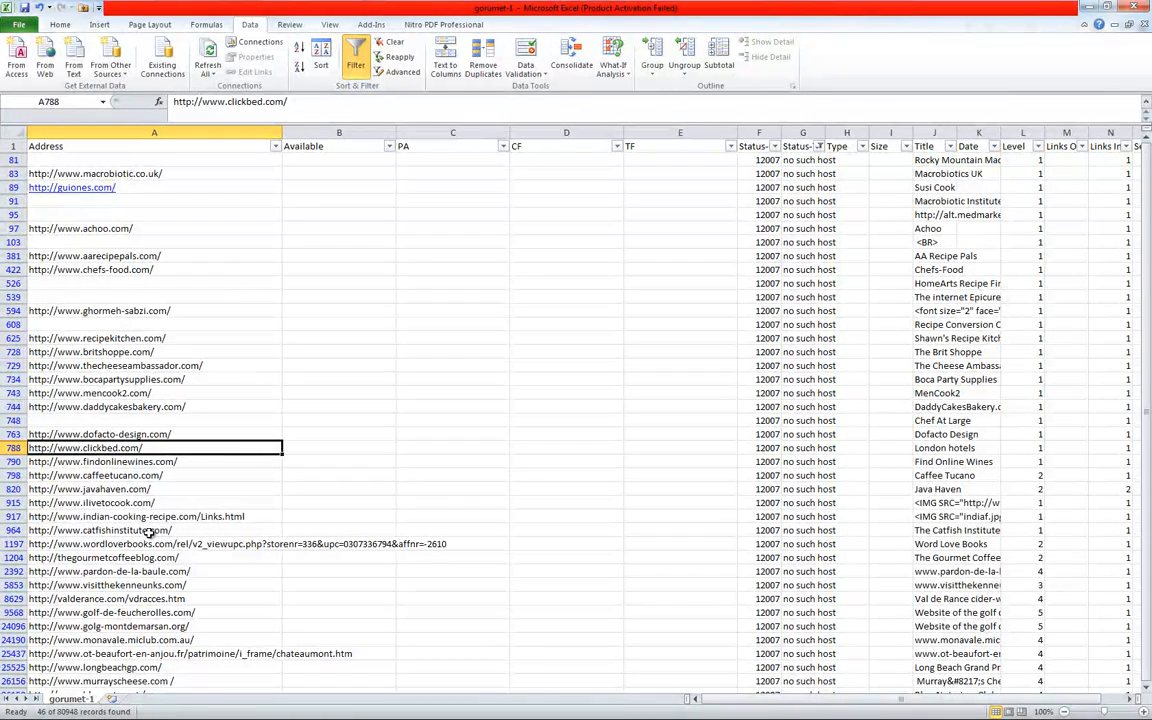
double_click(193, 516)
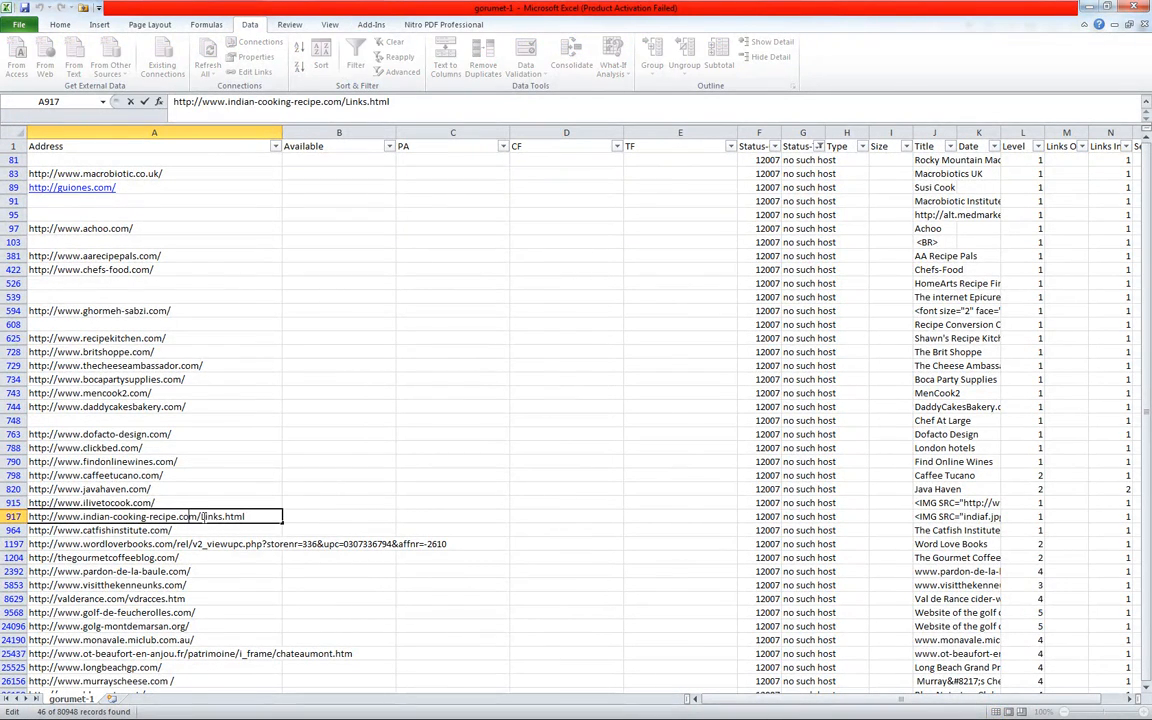
click(150, 489)
click(120, 434)
click(153, 534)
key(Down)
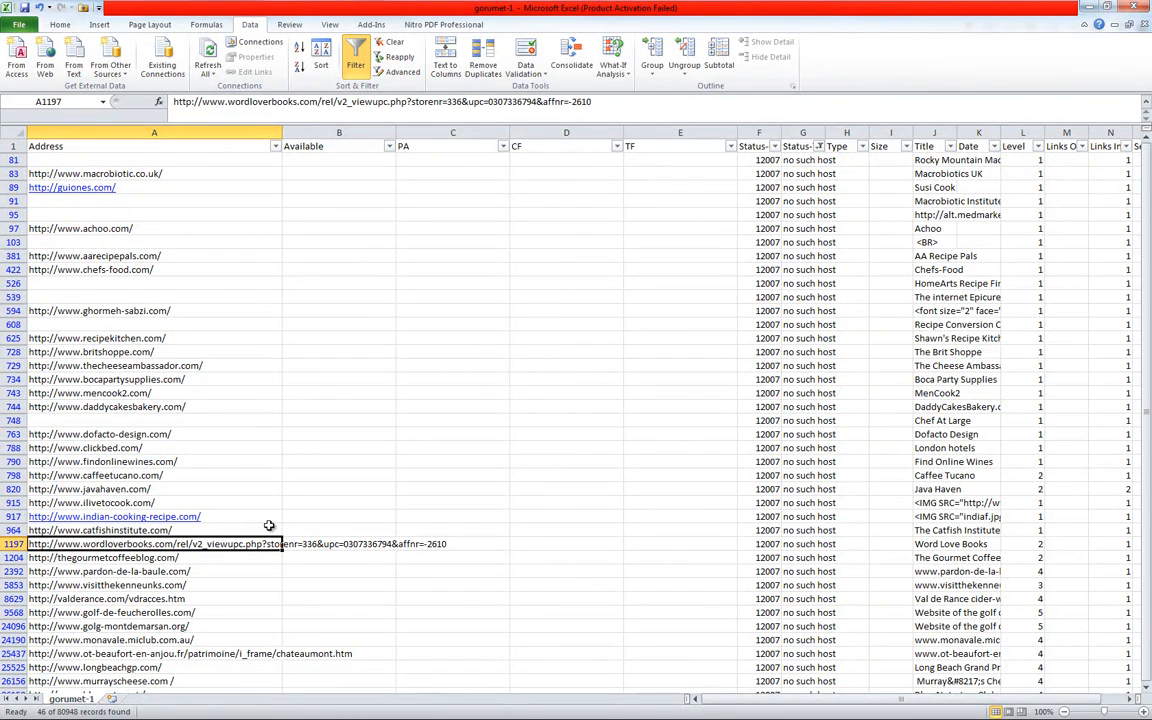
drag(160, 544, 560, 546)
key(Delete)
click(160, 572)
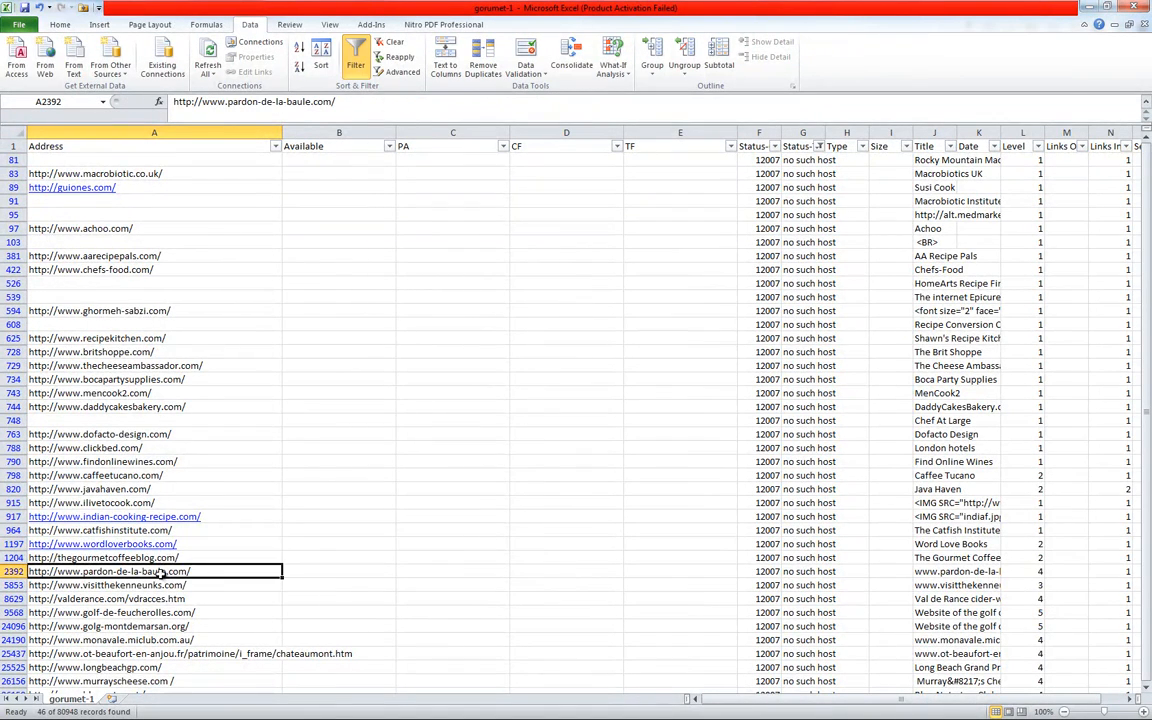
scroll(208, 585, down, 1)
double_click(186, 585)
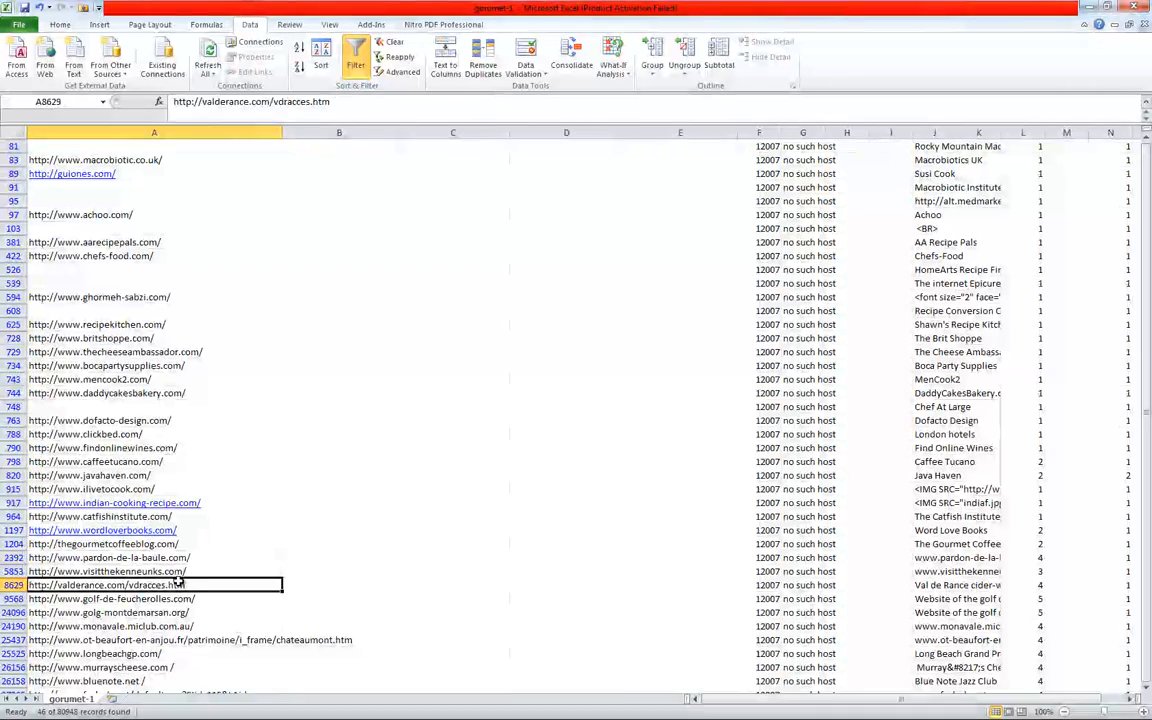
drag(186, 585, 139, 587)
key(Delete)
click(162, 598)
- Clear the monavale.miclub.com.au and ot-beaufort-en-anjou.fr addresses in rows 24190 and 25437
scroll(176, 610, down, 1)
scroll(197, 597, down, 2)
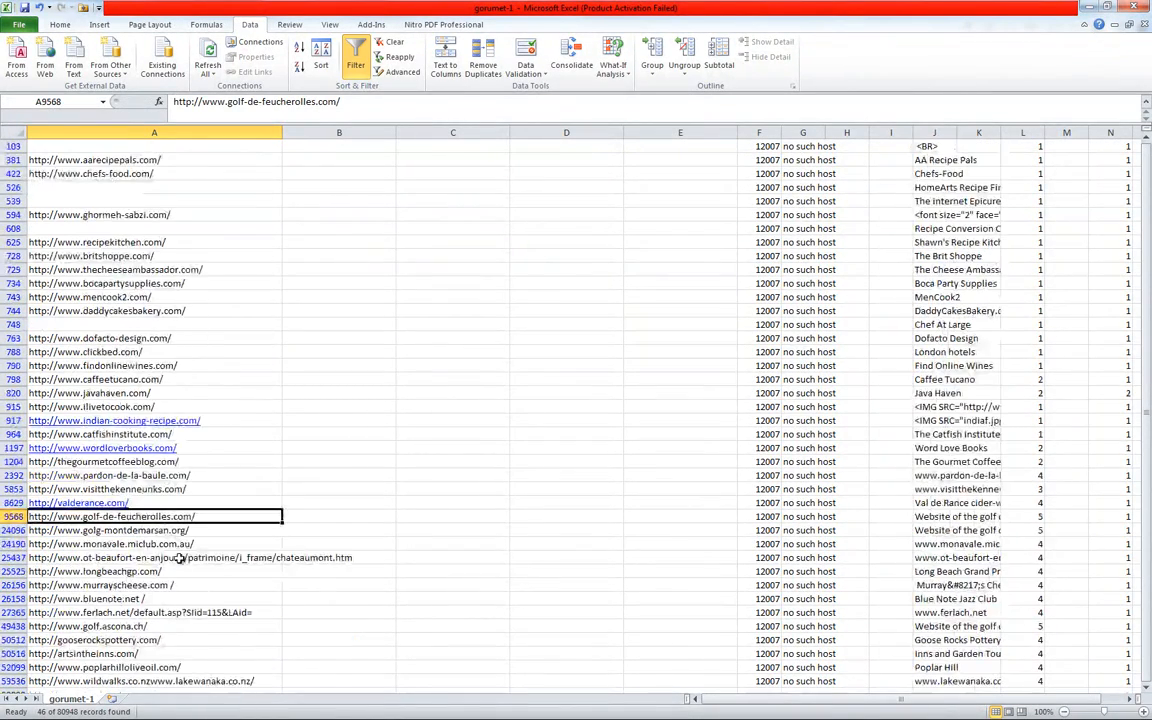
double_click(185, 558)
click(227, 609)
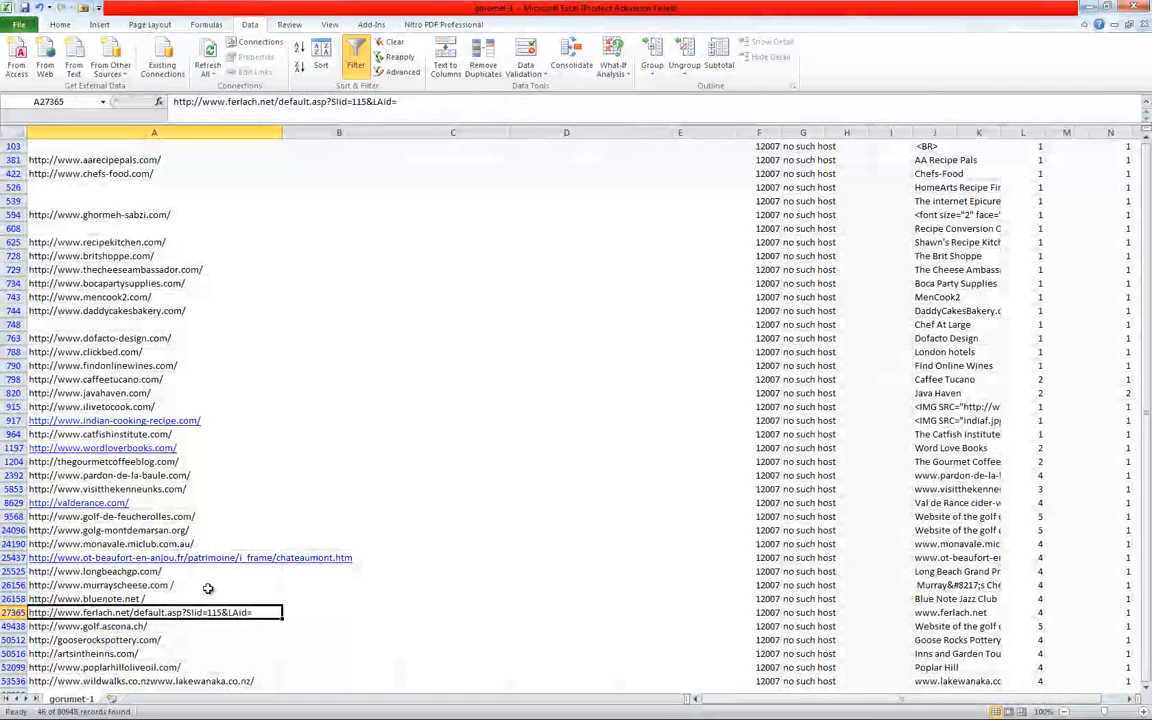
click(231, 543)
key(Delete)
key(Down)
key(Delete)
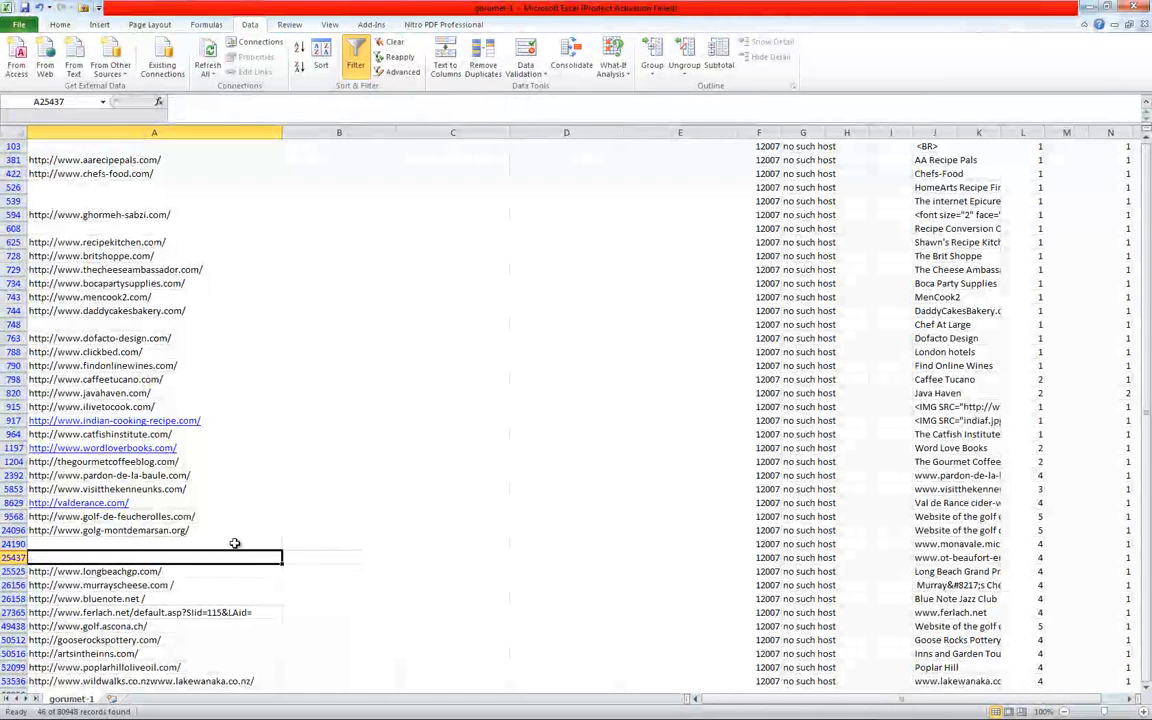
key(Down)
key(Down)
scroll(234, 543, down, 1)
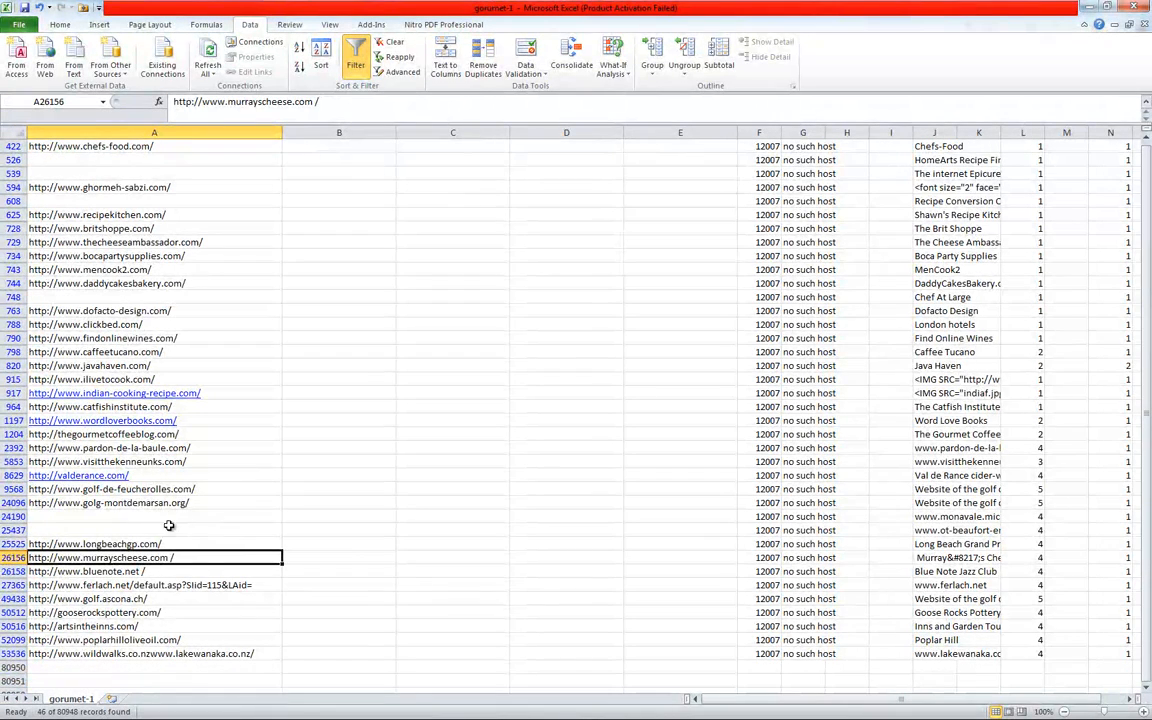
key(Down)
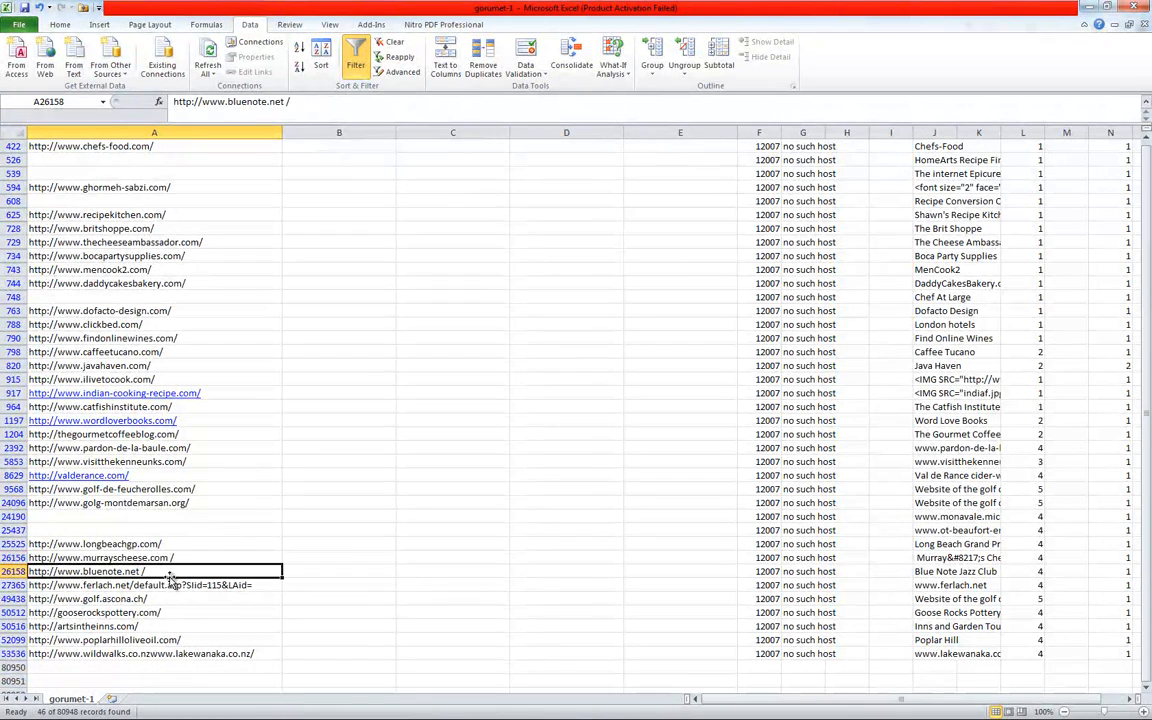
click(247, 588)
drag(278, 103, 416, 105)
key(Delete)
click(310, 582)
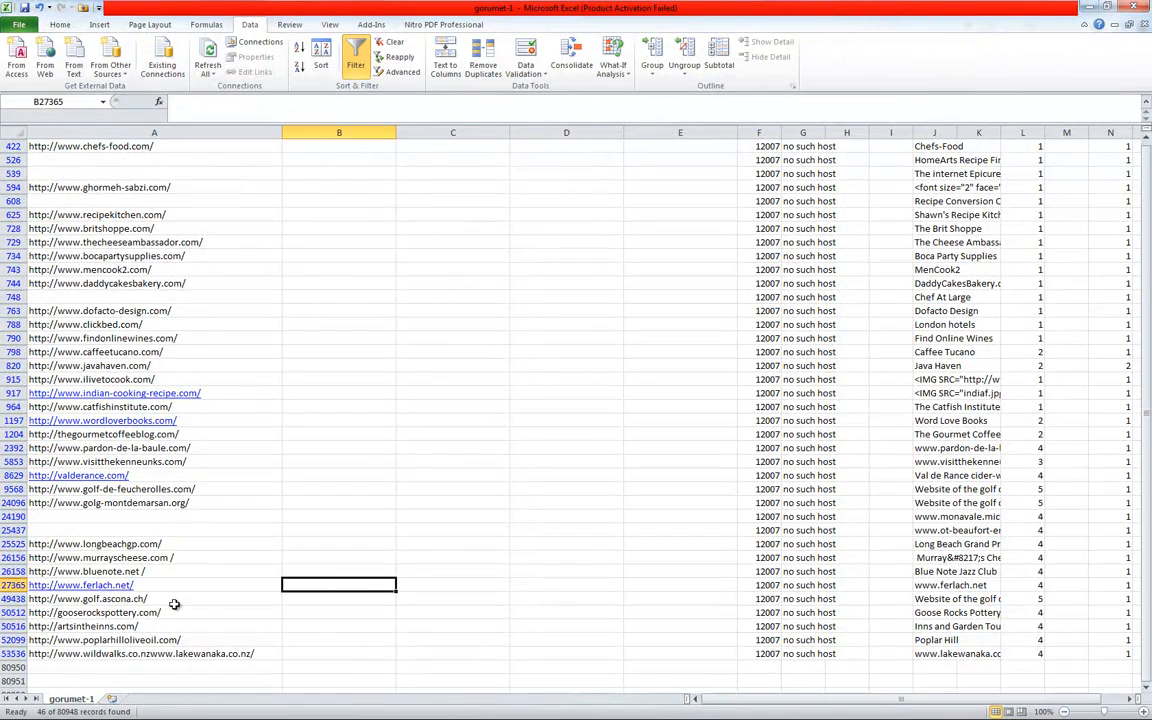
- Clear the golf.ascona.ch subdomain address in row 49438 and the malformed wildwalks/lakewanaka address in row 53536
click(160, 600)
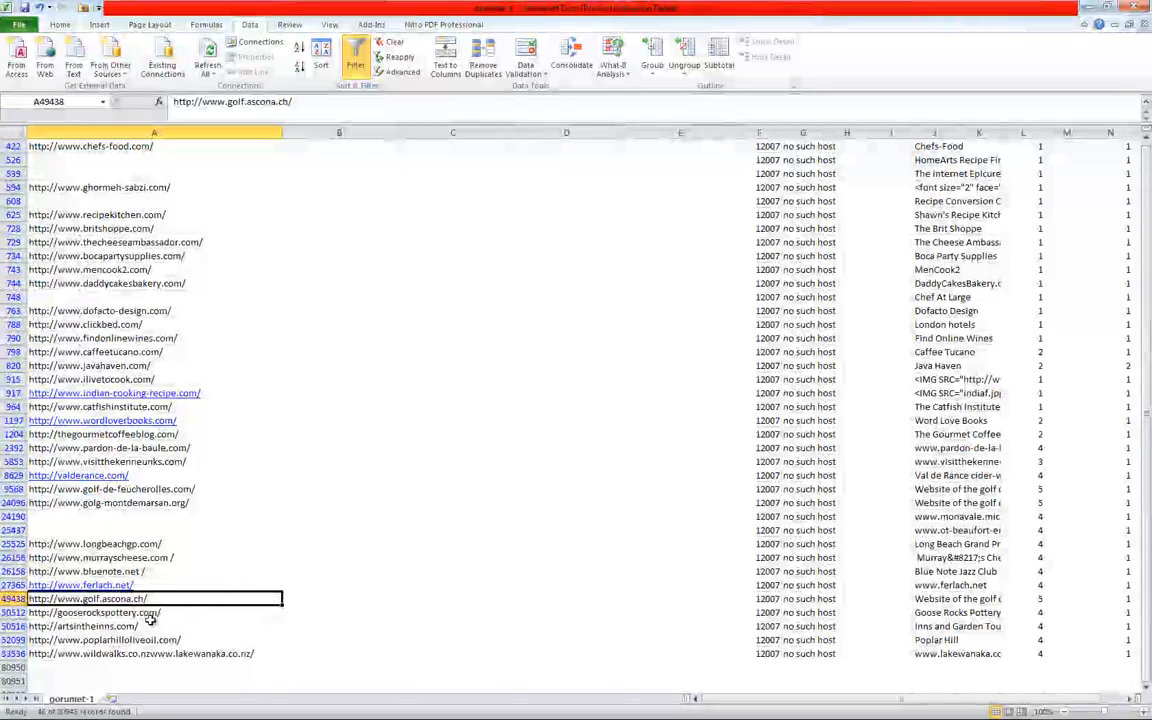
key(Delete)
key(Down)
key(Down)
key(Down)
key(Down)
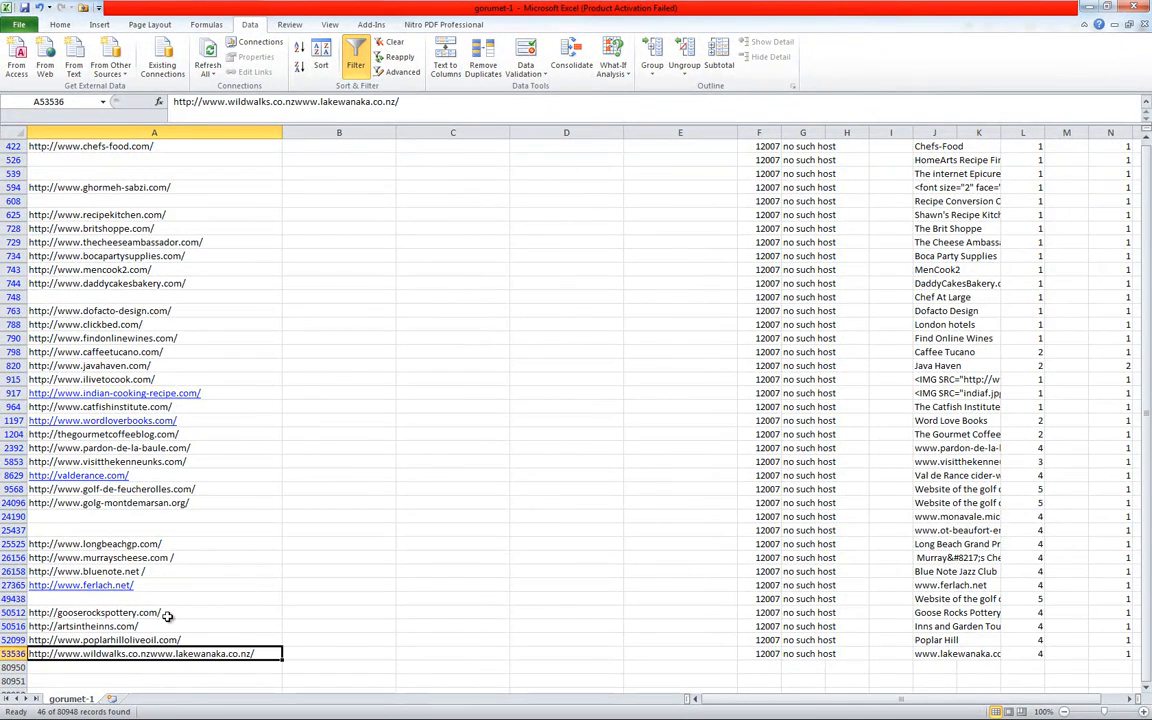
key(Delete)
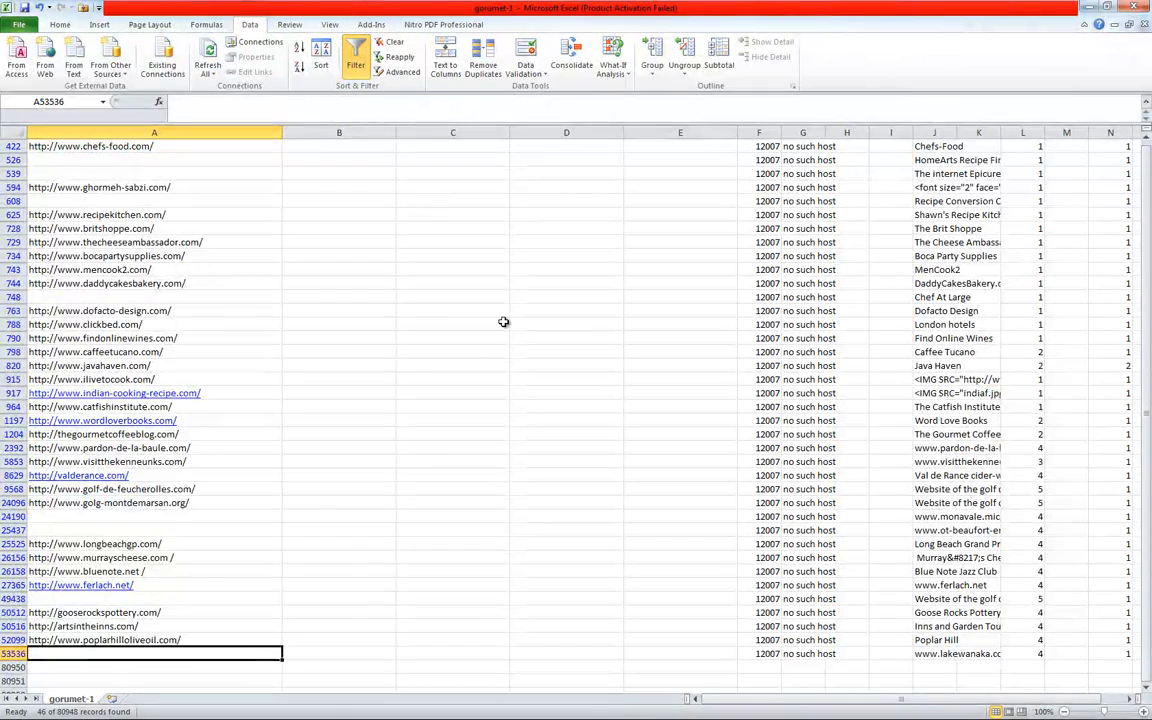
- Filter the Address column to hide the blank entries
click(430, 352)
scroll(415, 358, up, 3)
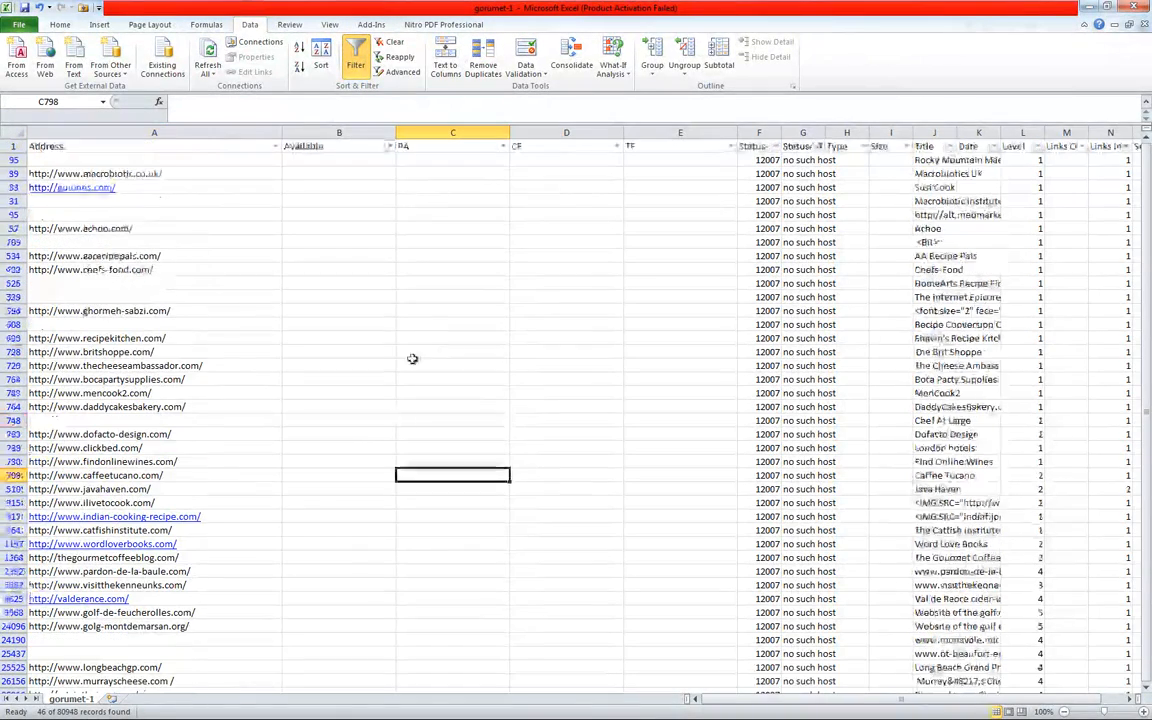
click(275, 148)
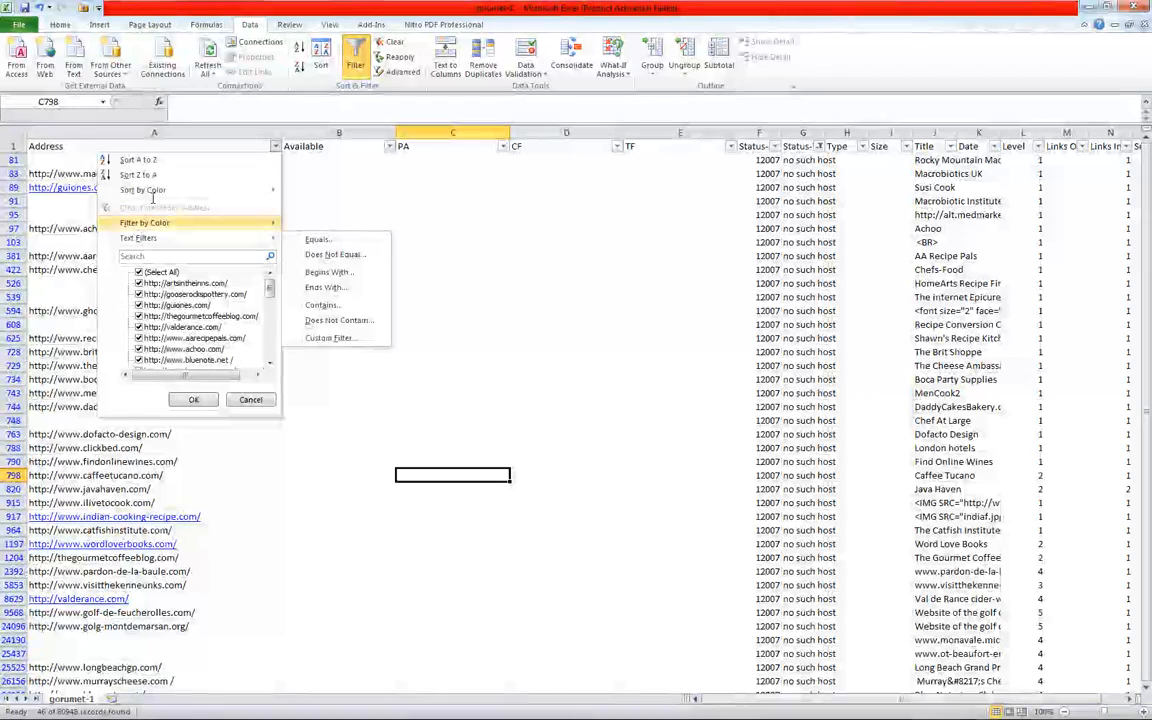
drag(270, 288, 266, 362)
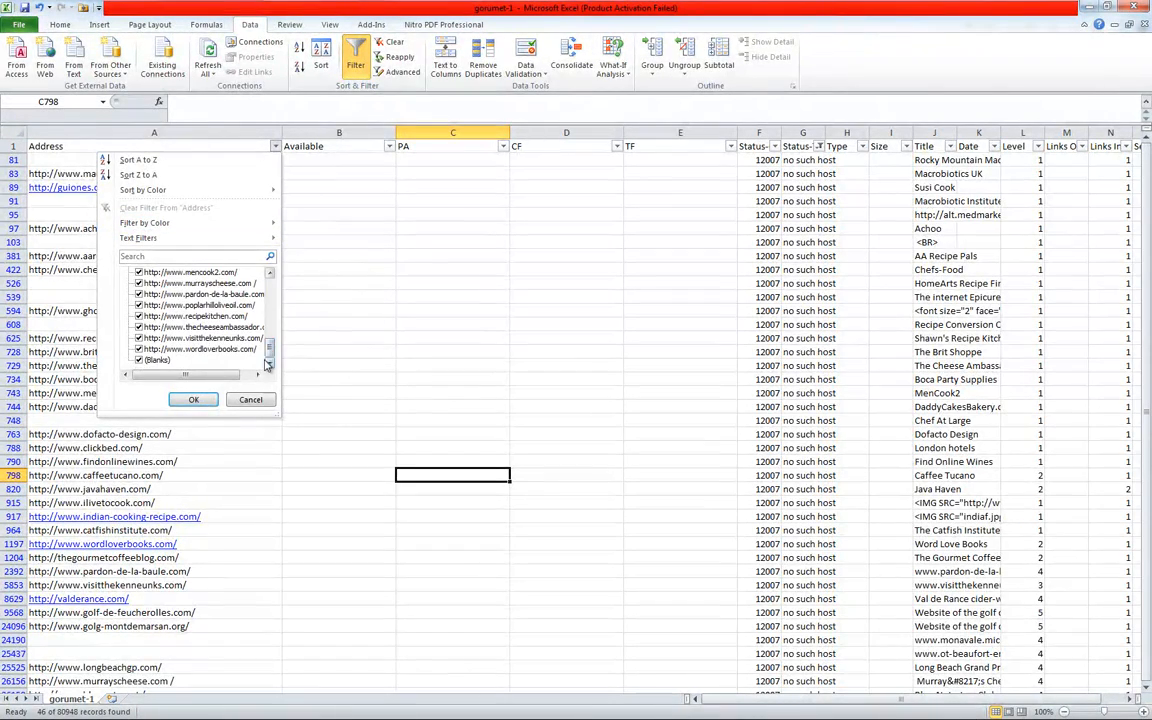
click(195, 401)
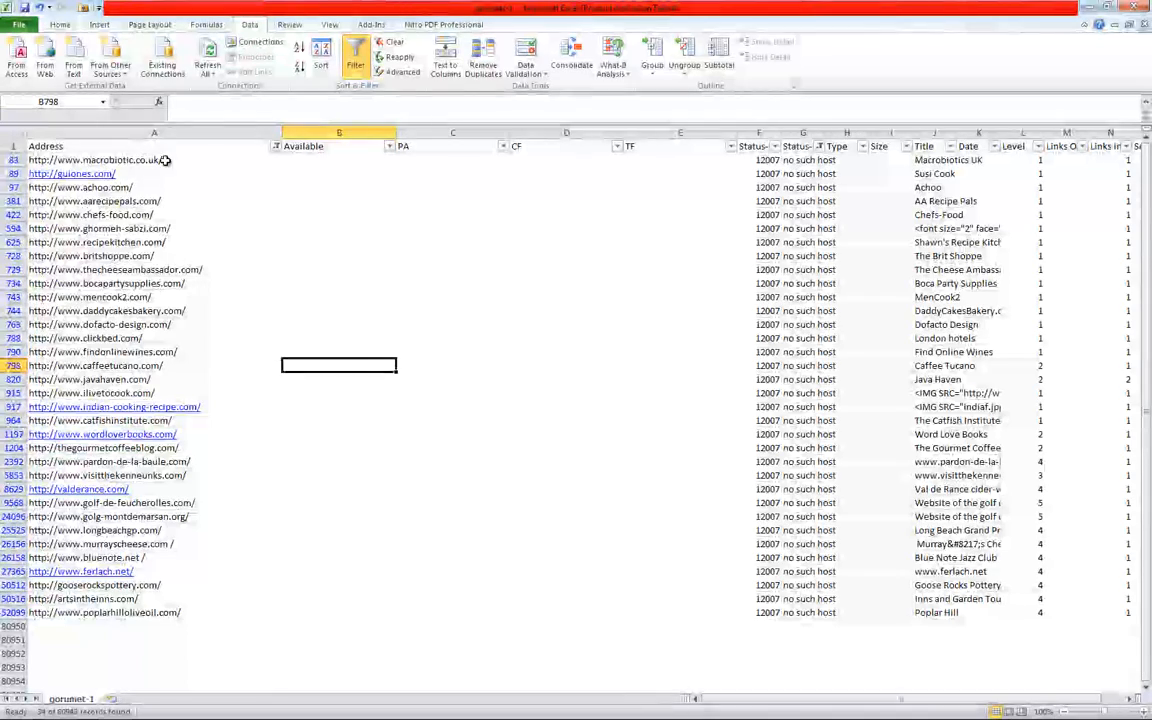
drag(165, 160, 183, 610)
click(292, 544)
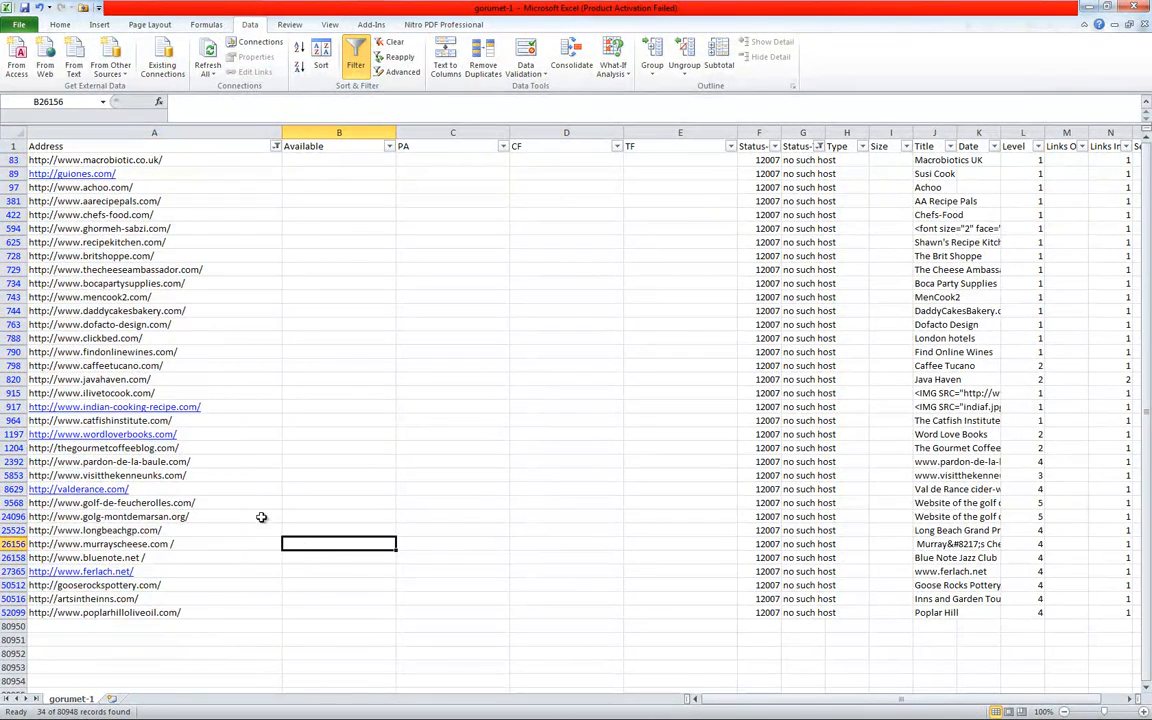
drag(179, 157, 184, 393)
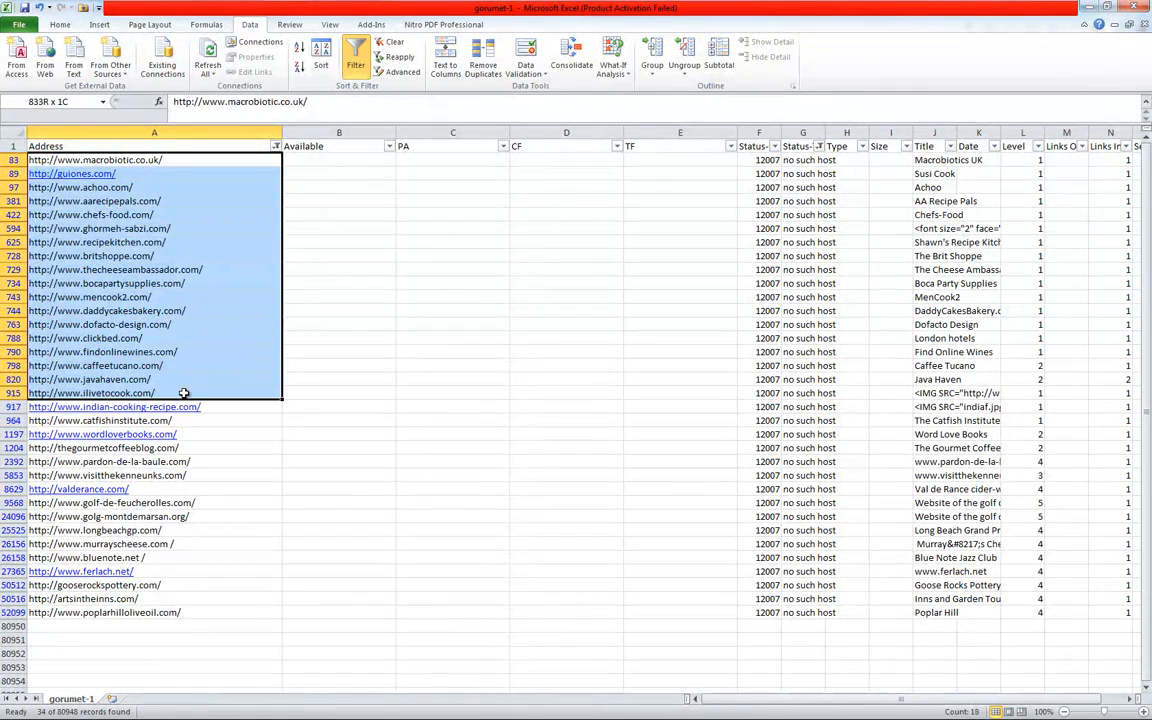
click(292, 159)
- Sort the filtered list by the Address column from A to Z
click(276, 146)
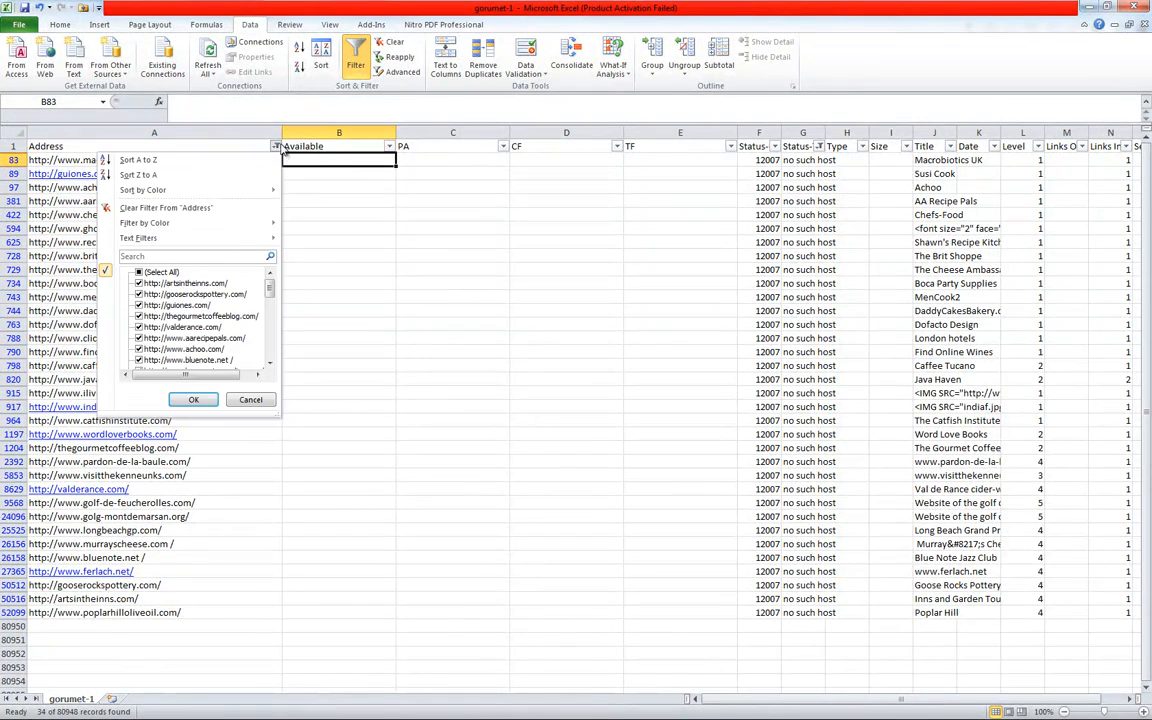
click(138, 159)
click(202, 243)
double_click(57, 161)
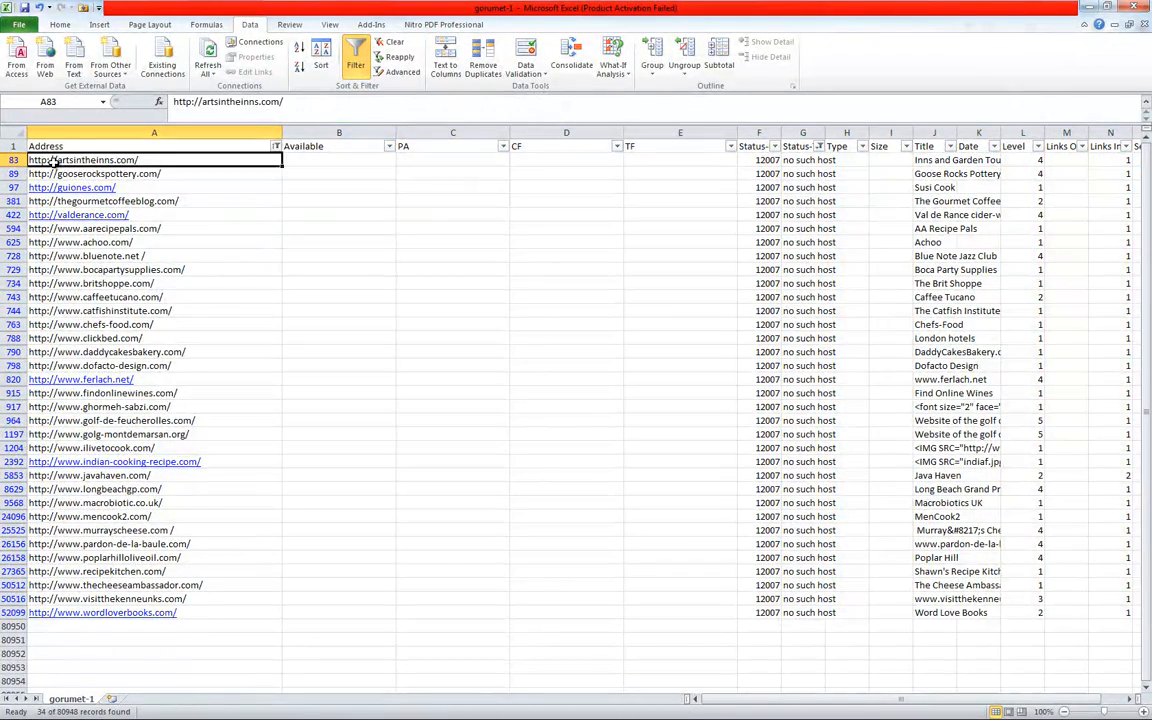
click(374, 310)
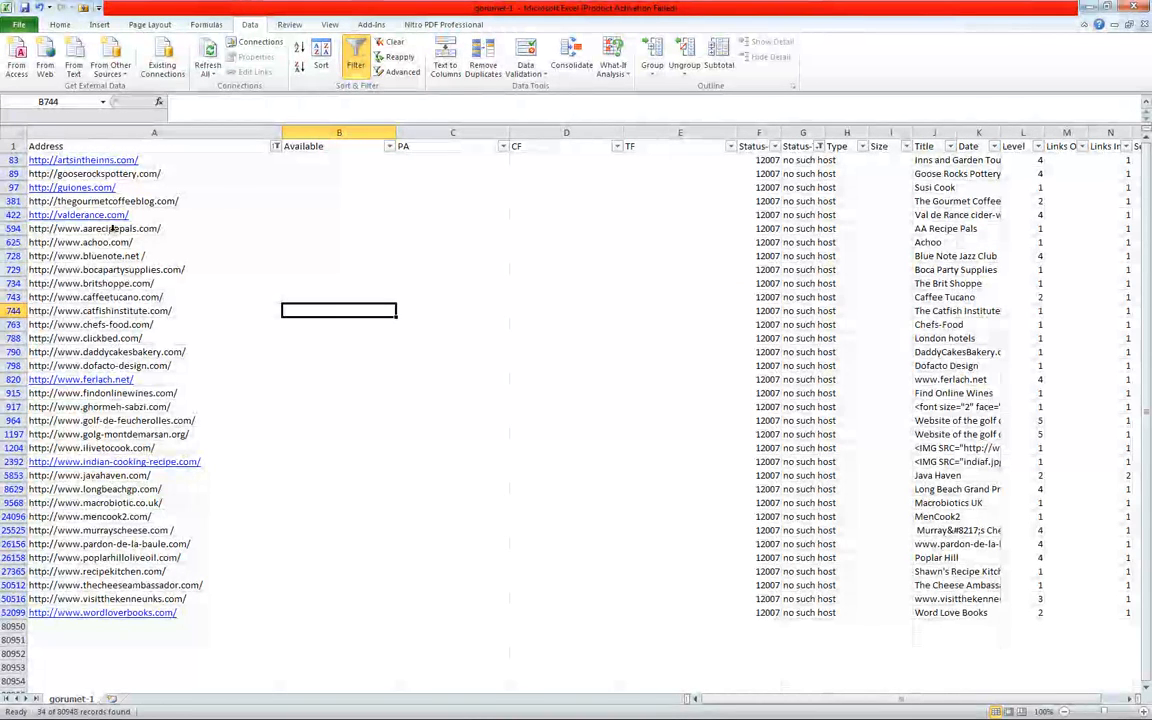
click(133, 133)
right_click(134, 135)
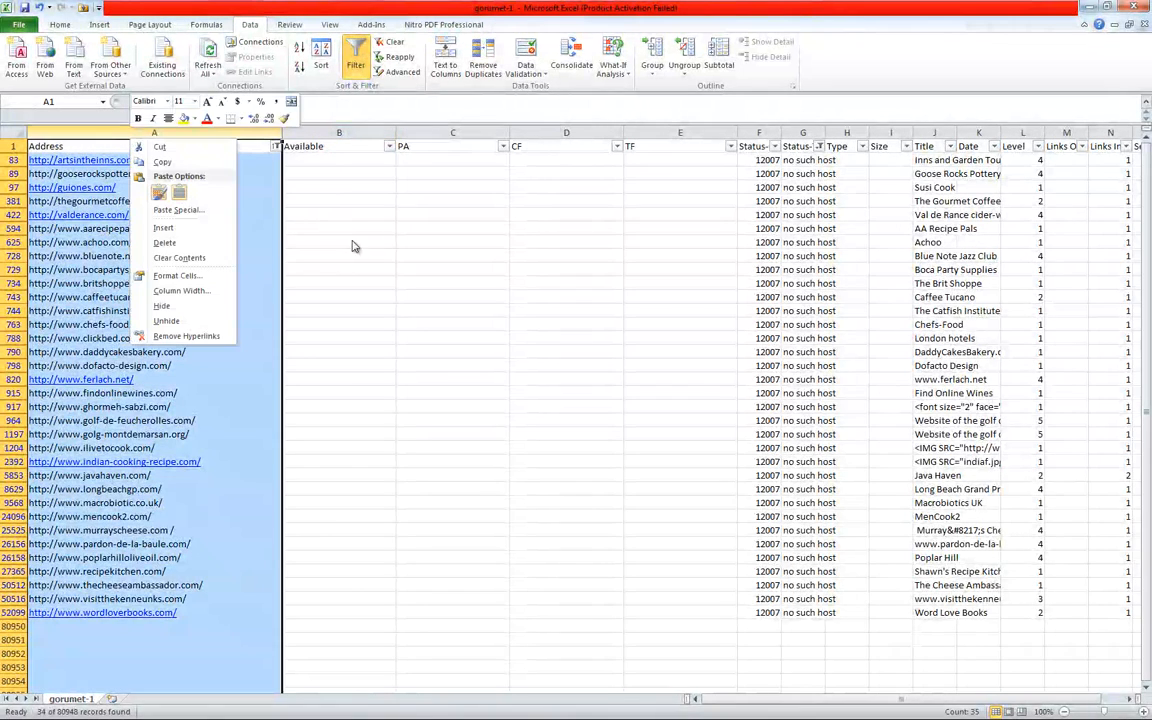
click(331, 280)
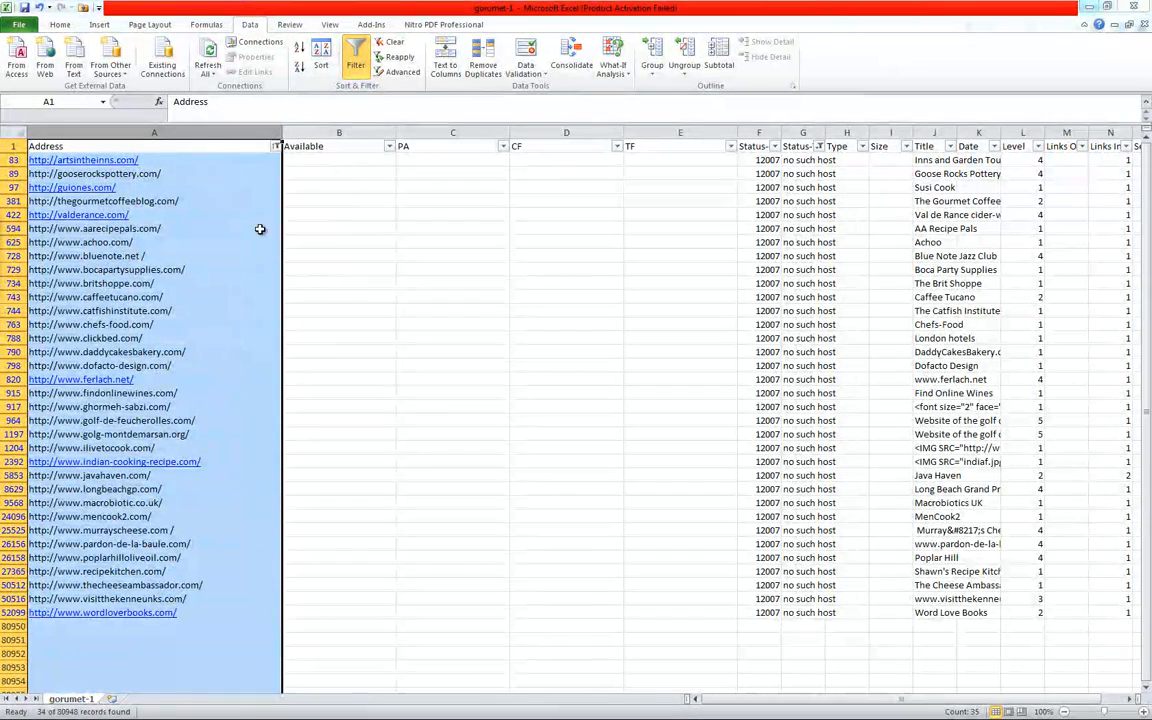
key(ctrl+f)
click(252, 256)
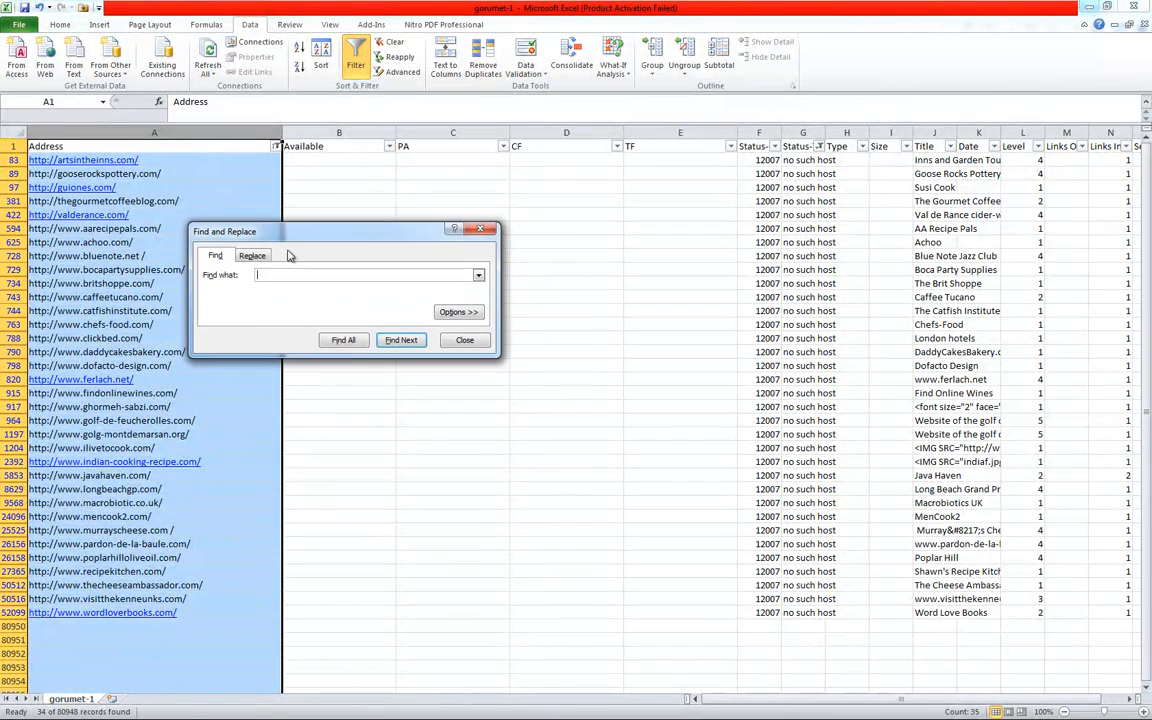
drag(290, 238, 392, 228)
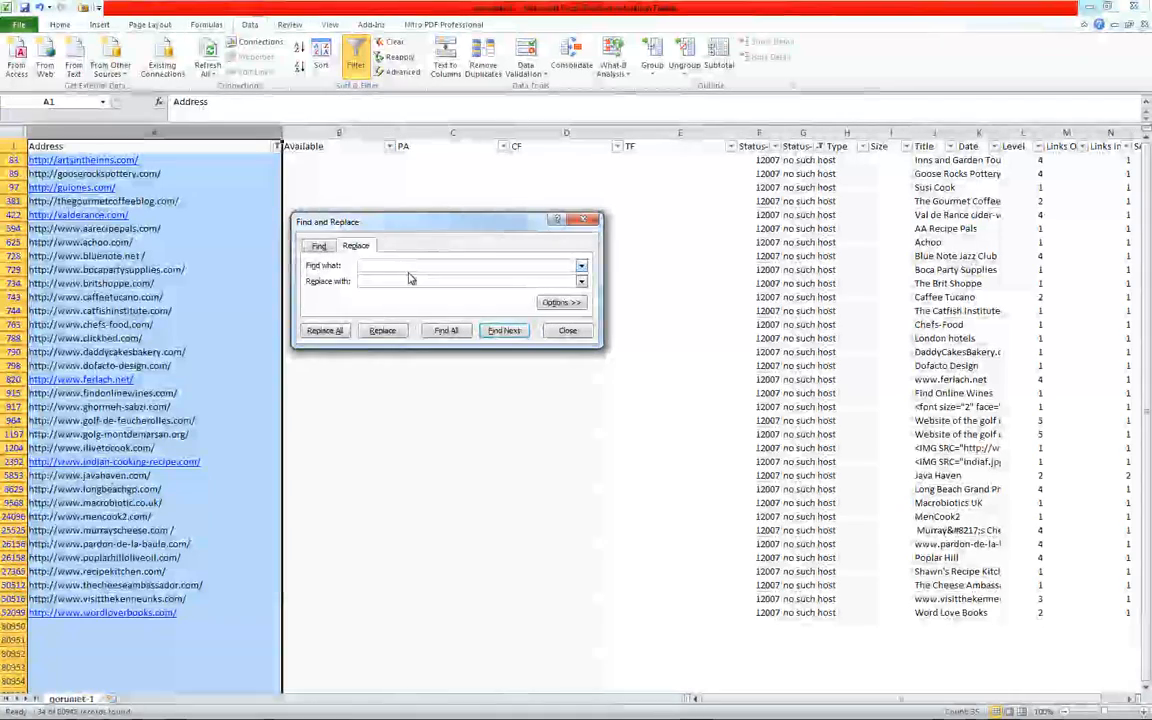
text(htt)
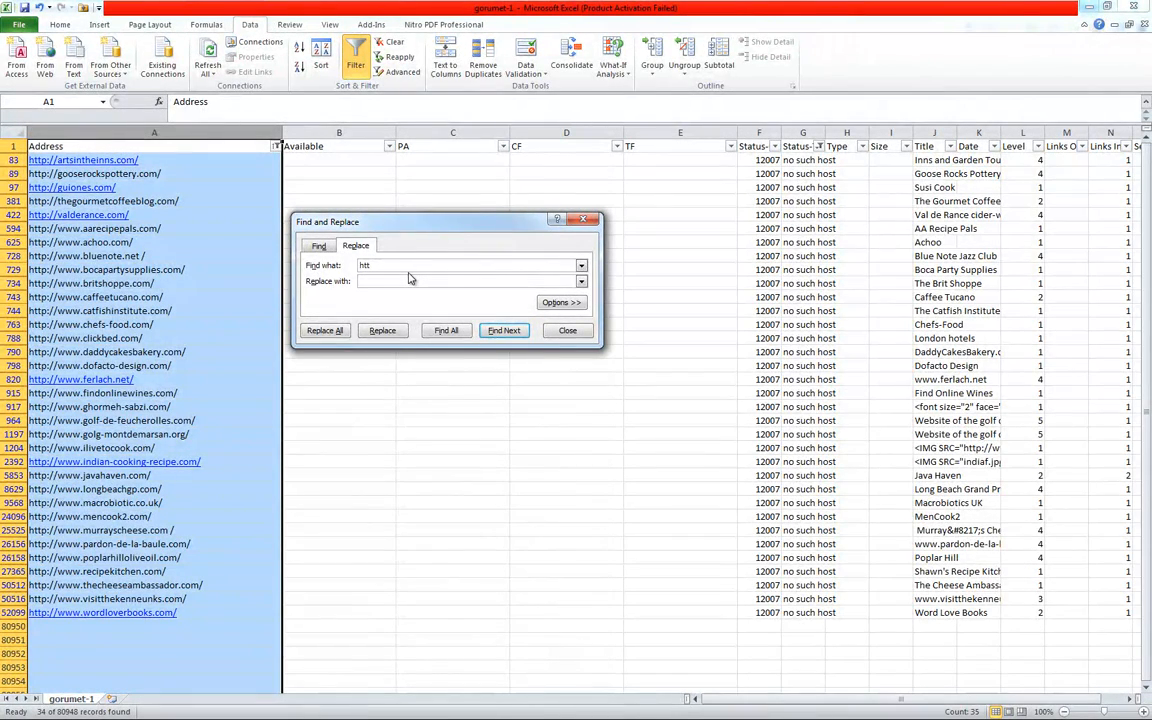
text(p://)
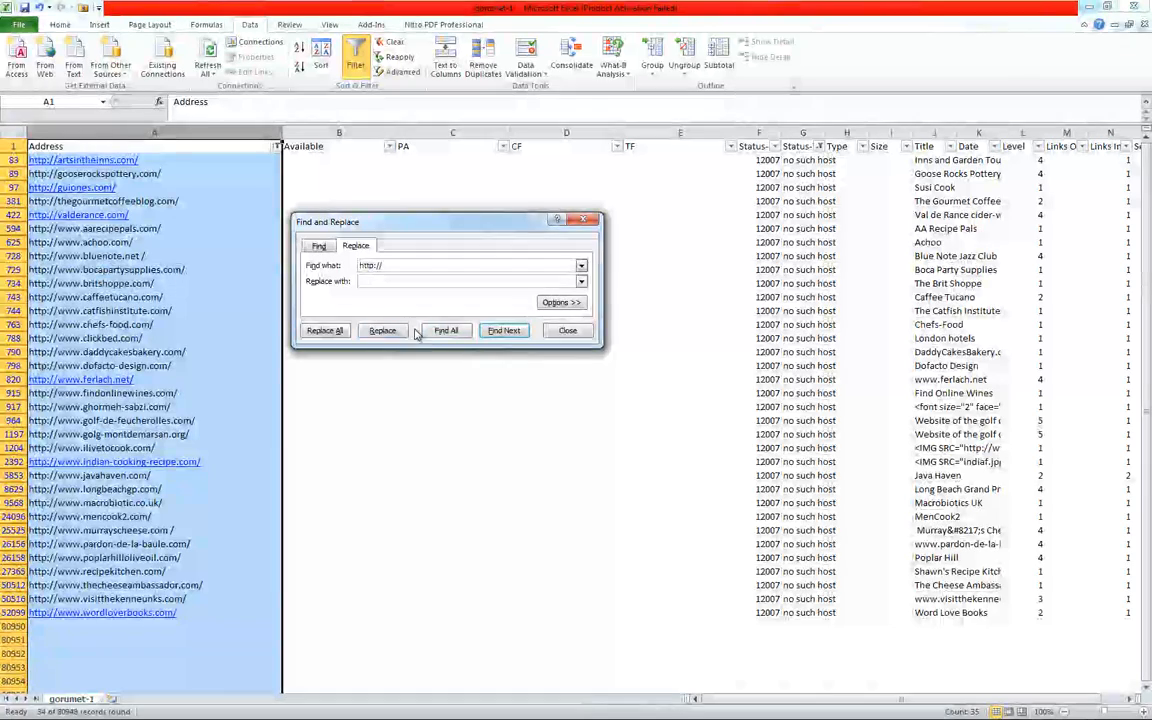
click(381, 331)
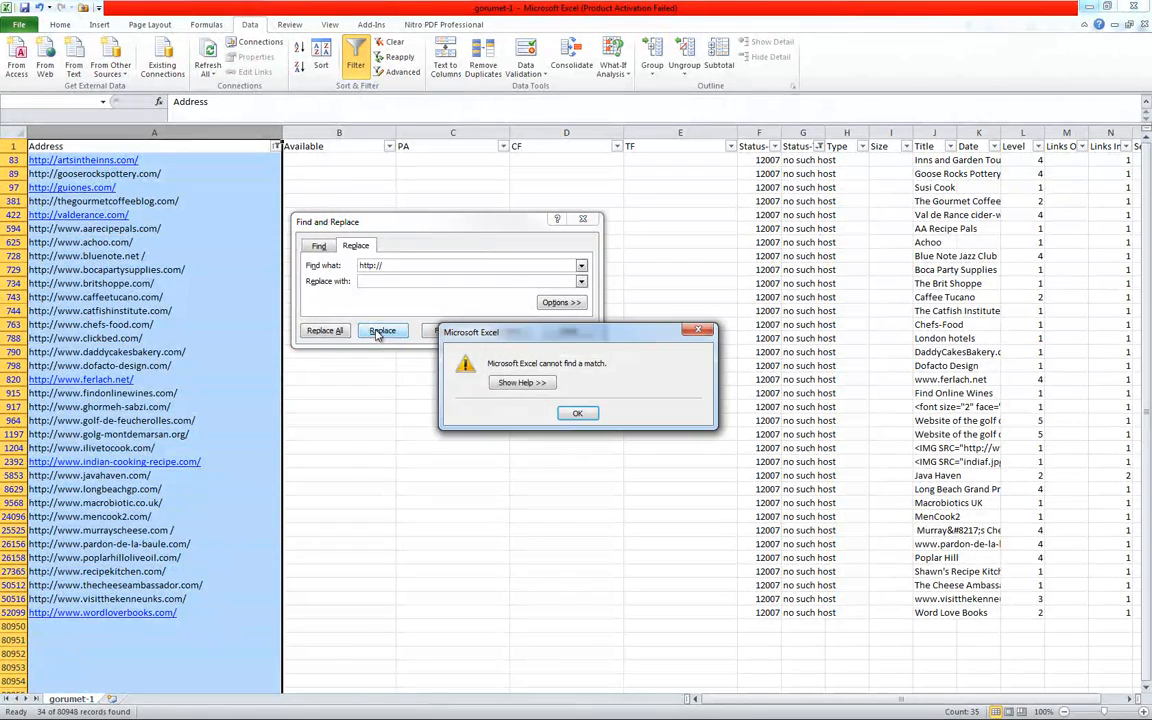
click(578, 412)
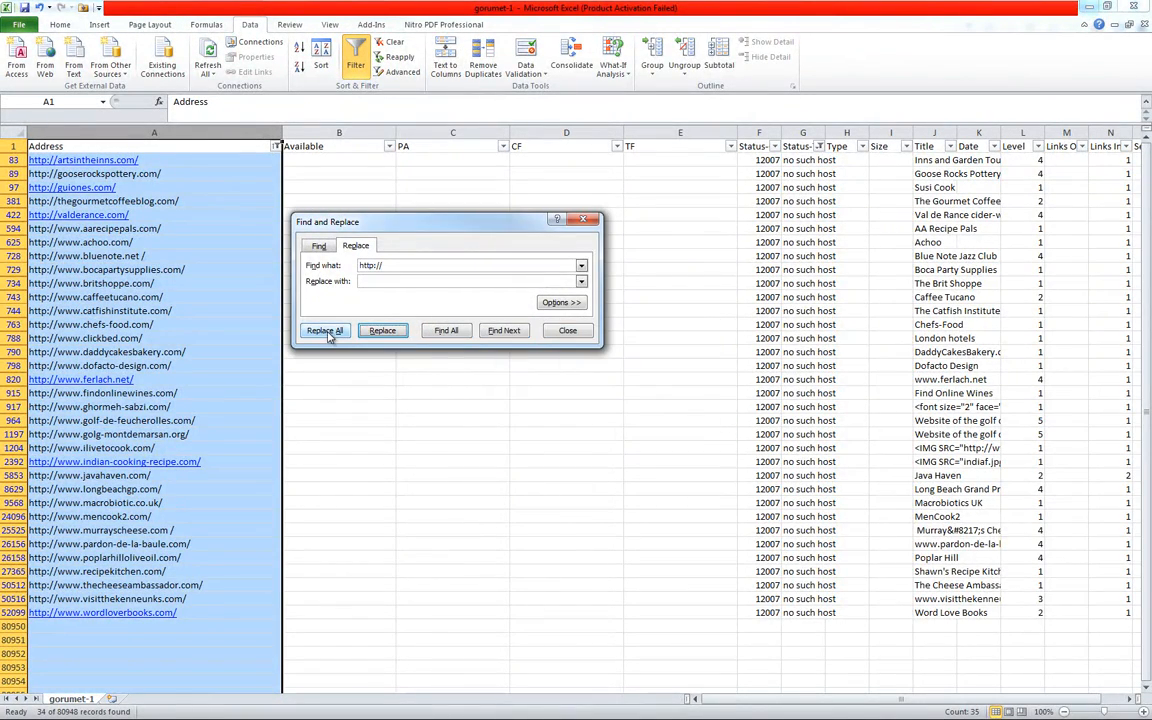
click(325, 331)
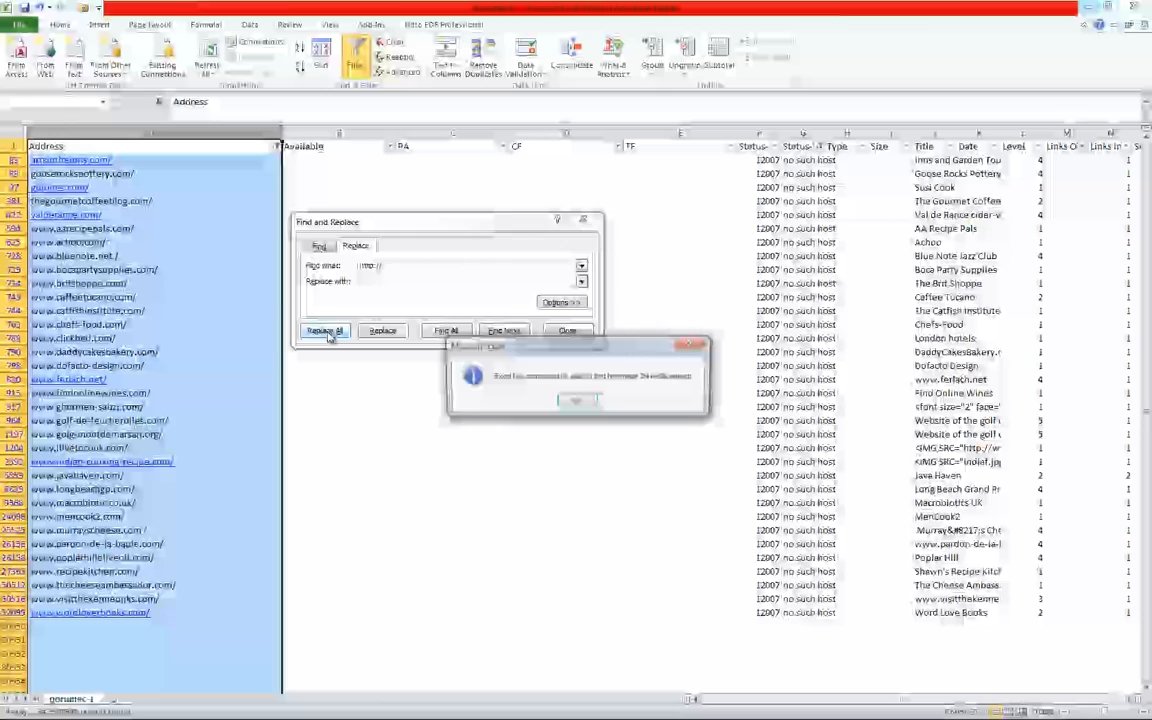
click(575, 402)
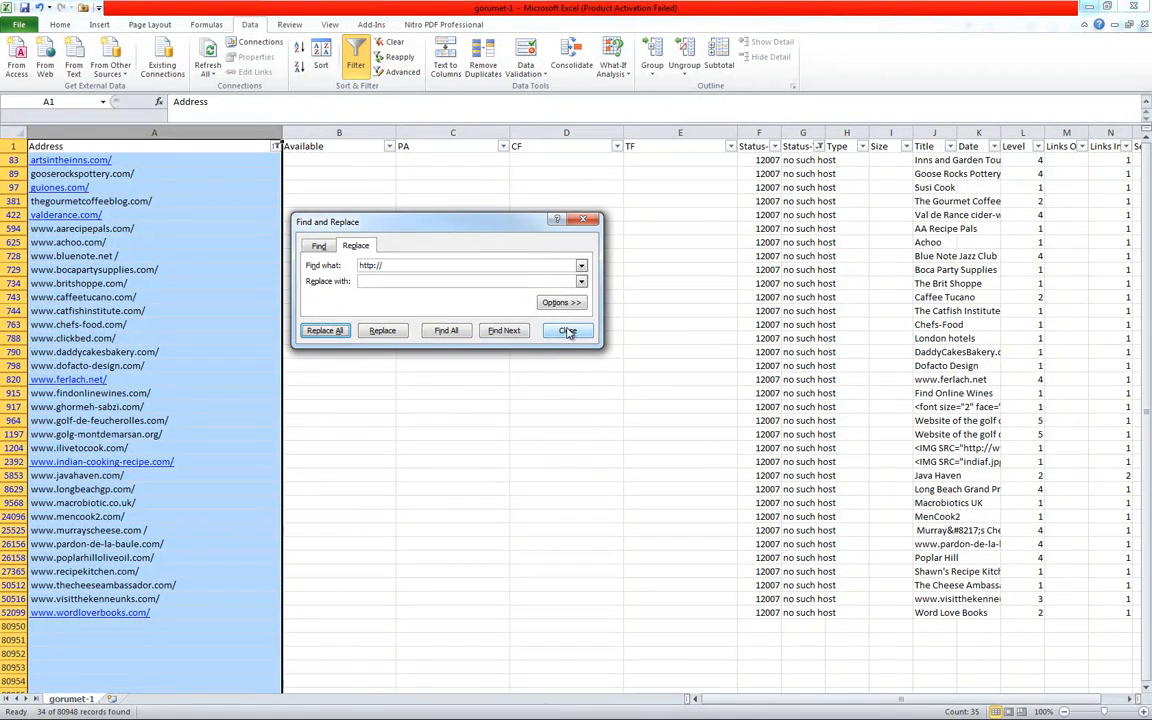
text(www.)
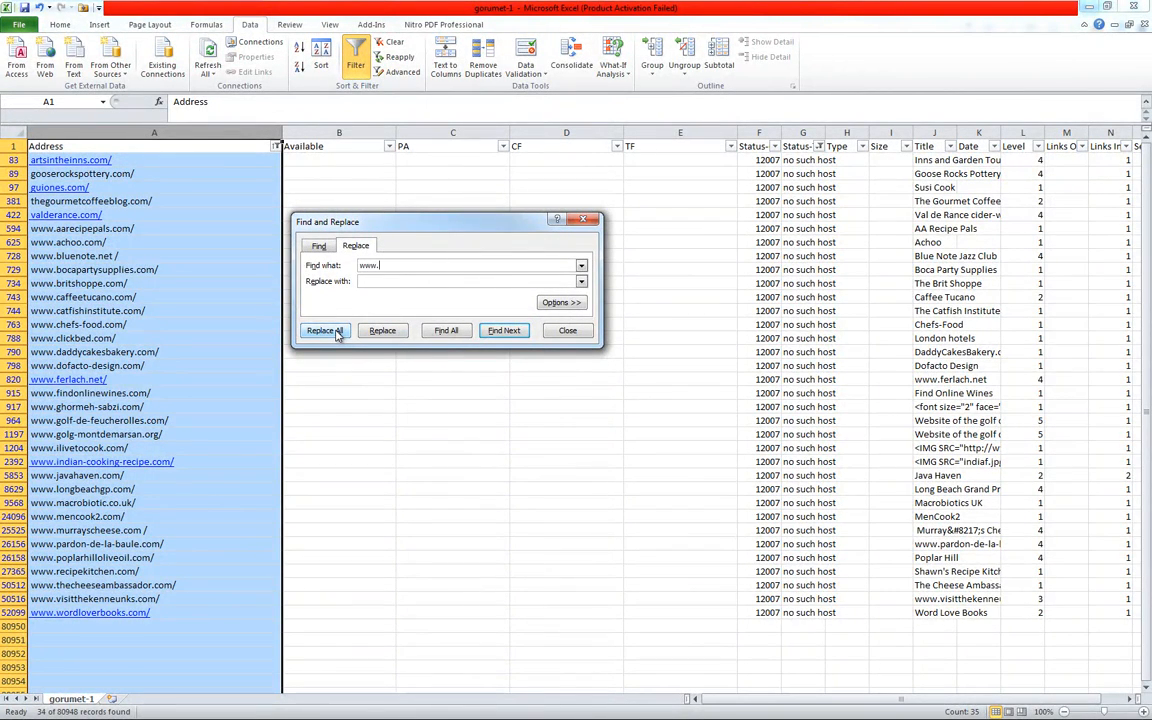
click(334, 333)
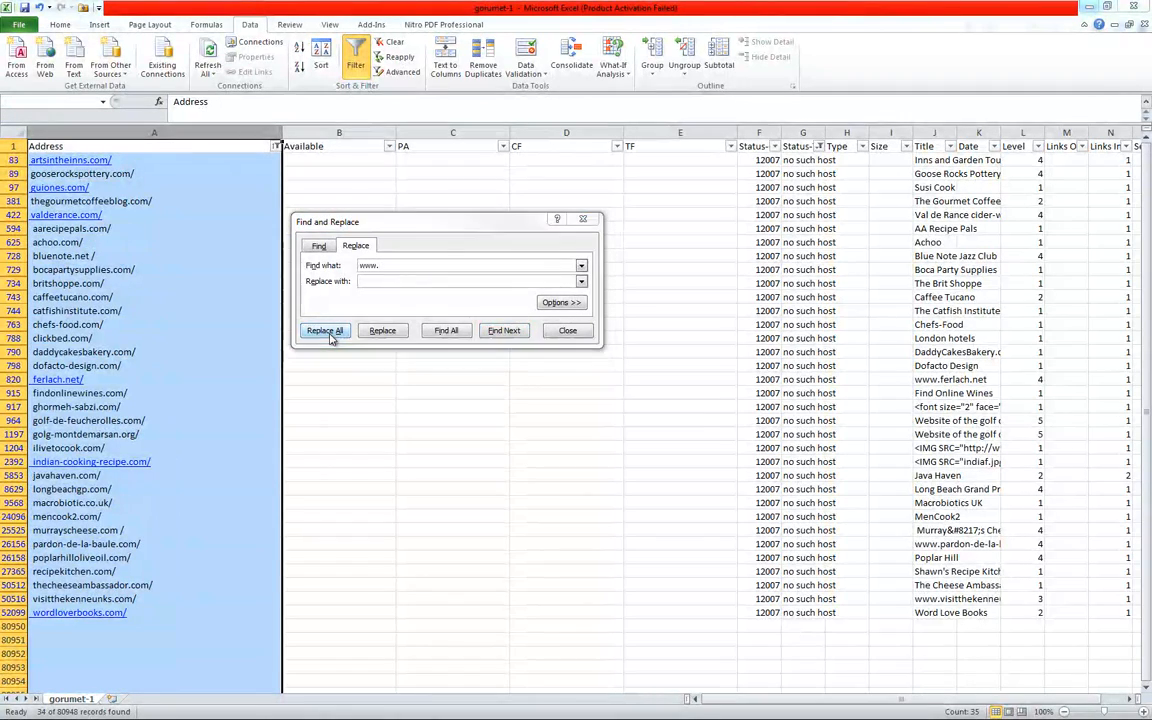
click(577, 402)
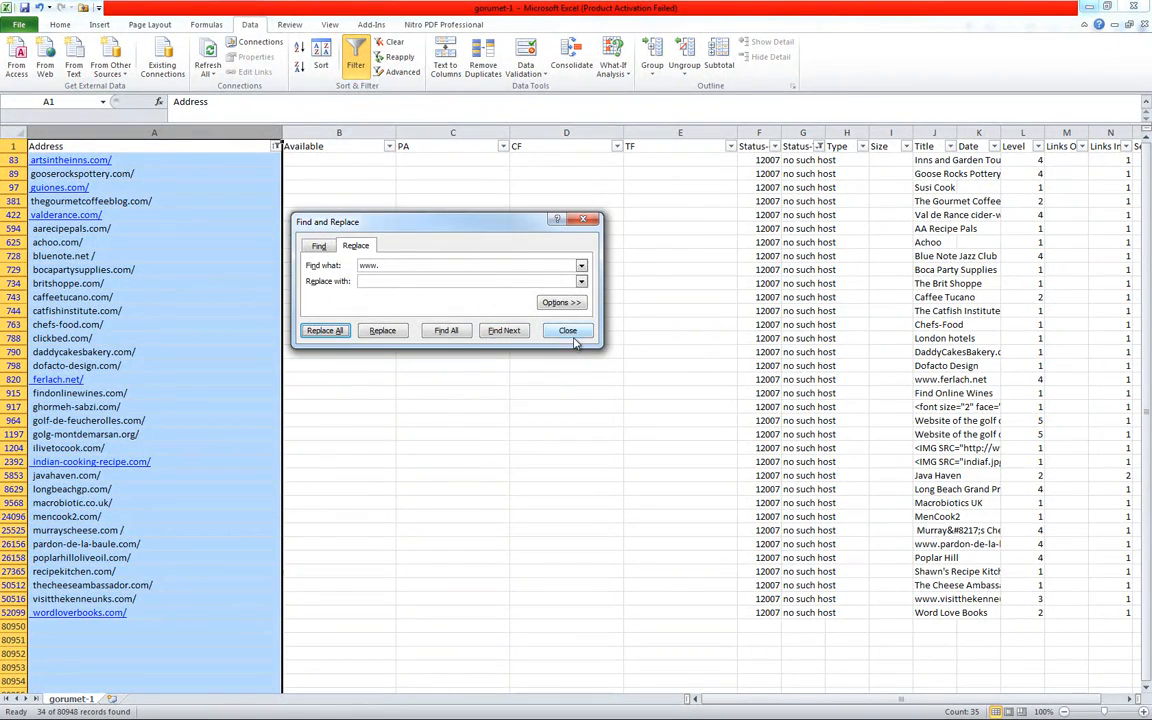
click(568, 331)
- Sort the stripped domains in the Address column from A to Z again
drag(178, 162, 174, 616)
click(315, 420)
drag(144, 165, 148, 339)
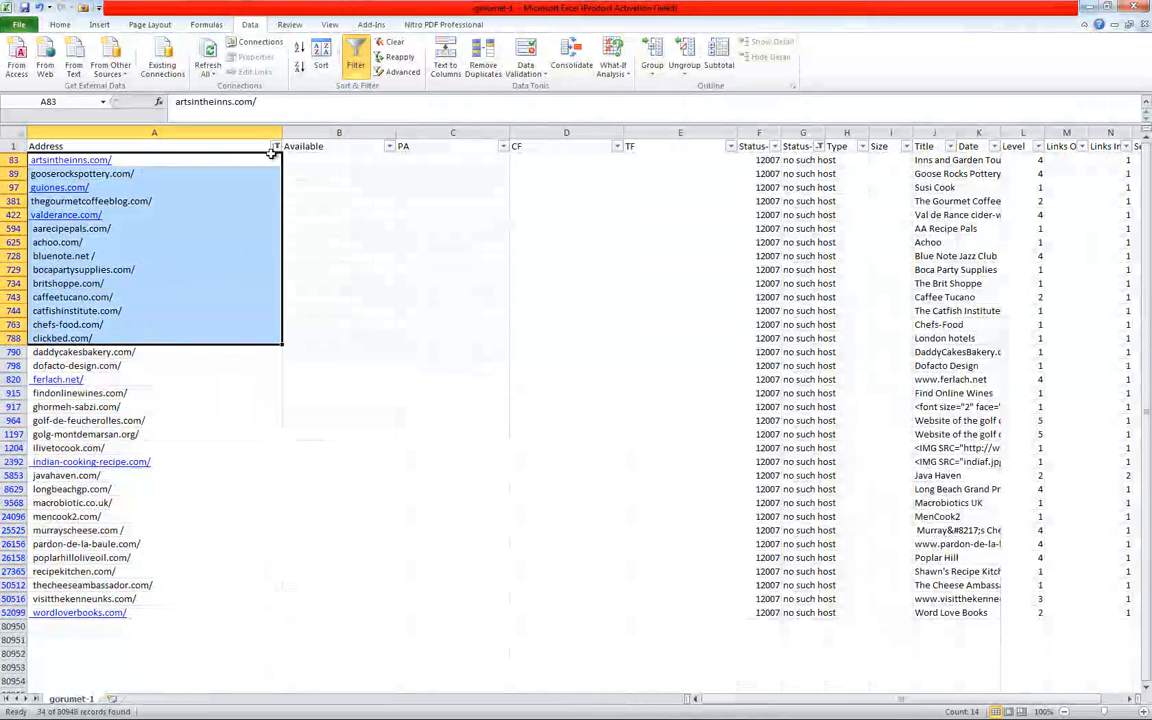
click(276, 147)
click(130, 160)
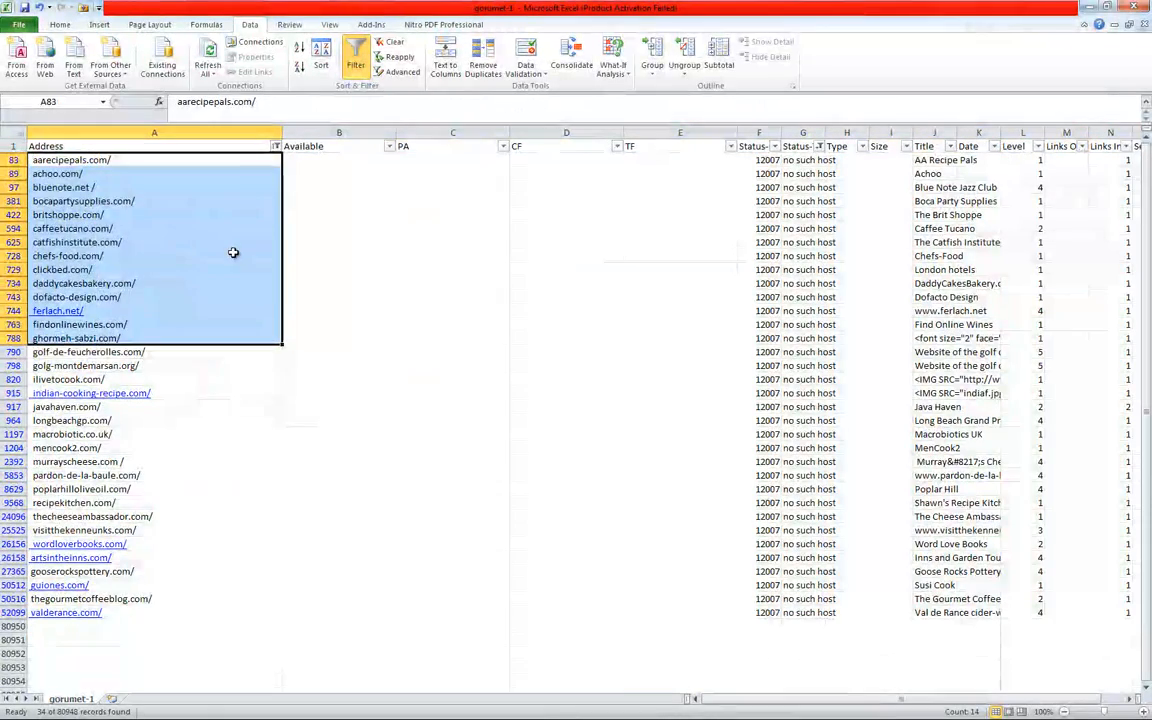
- Copy the Address entries from aarecipepals.com/ in row 83 through longbeachgp.com/ in row 964
click(306, 269)
drag(145, 162, 167, 421)
key(ctrl+c)
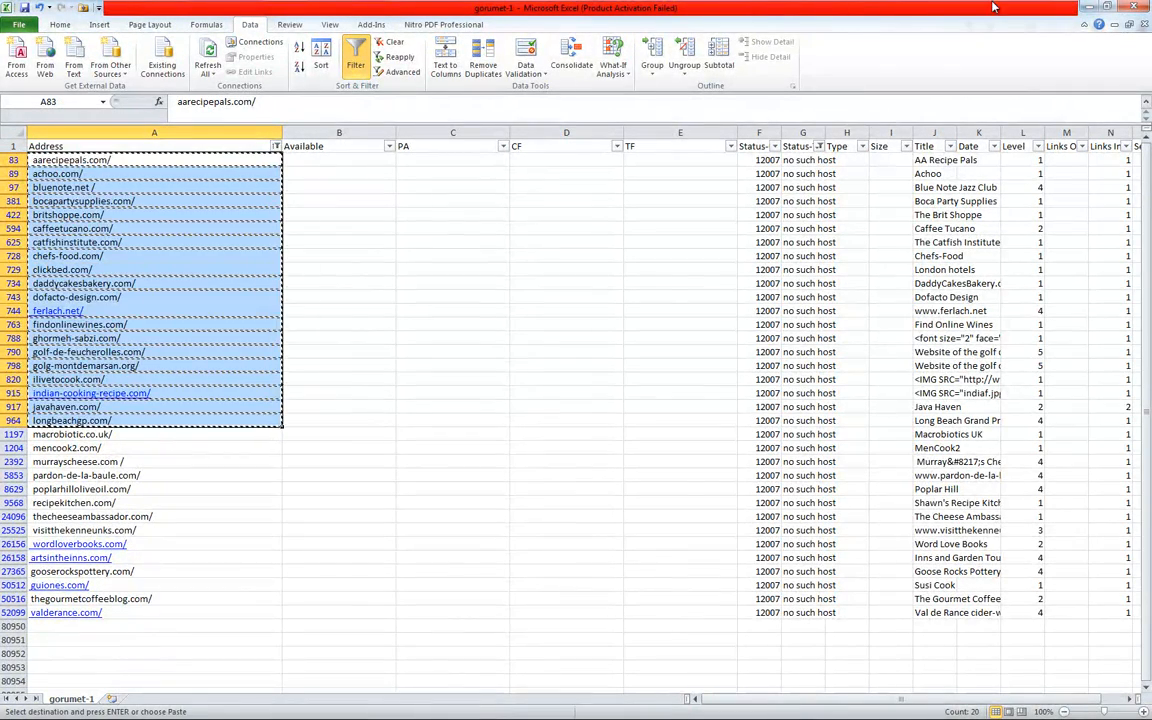
- Switch to Namecheap's Bulk Domain Search in the browser, check the copied domains' availability and review the results
click(1086, 8)
click(84, 121)
click(346, 436)
key(ctrl+v)
click(465, 578)
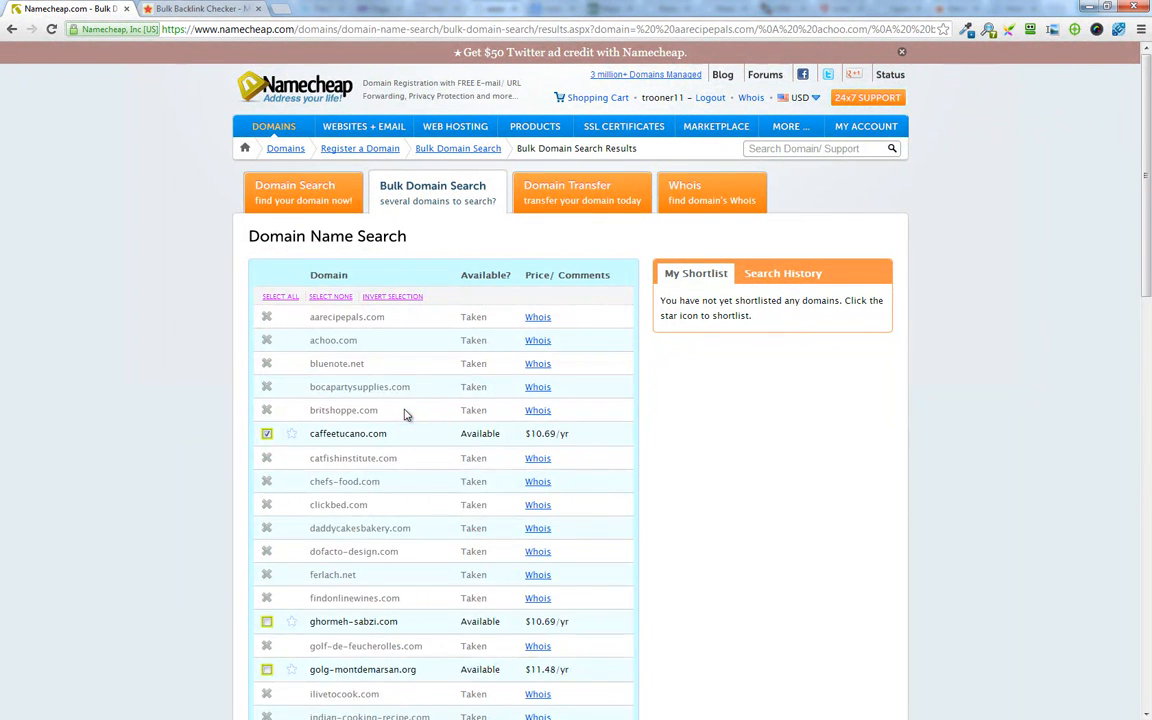
scroll(400, 497, down, 3)
scroll(405, 497, up, 2)
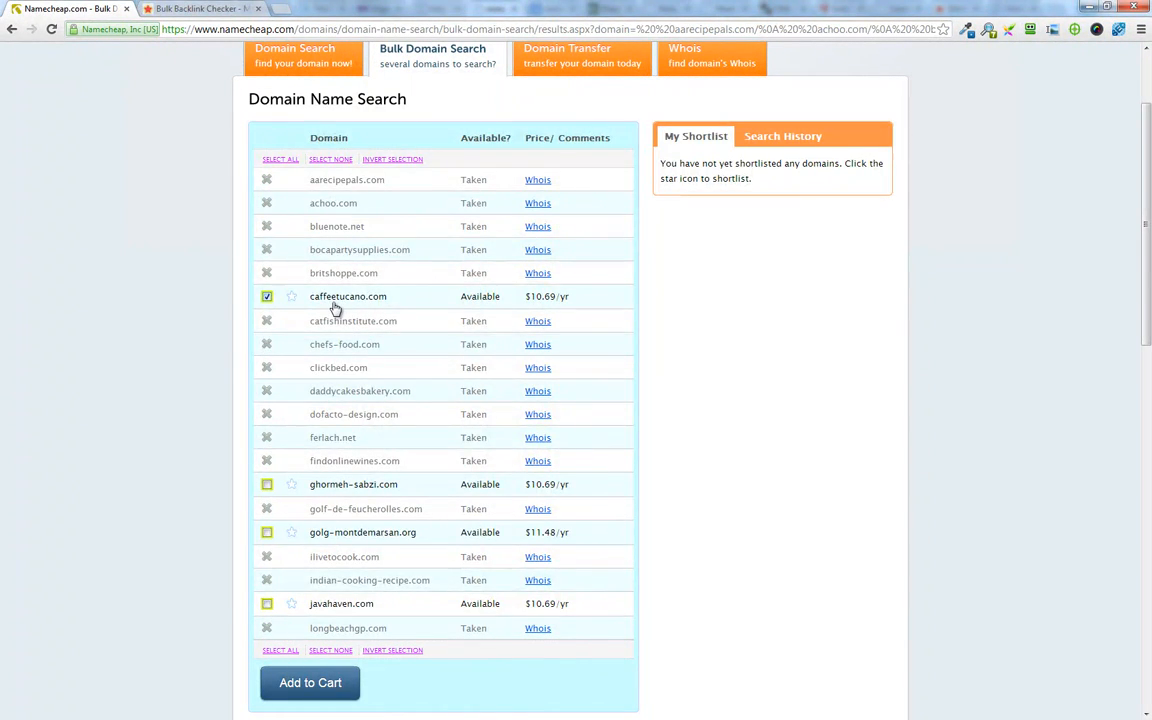
- Switch back to Excel and enter y in the Available column for every available domain, from caffeetucano.com/ to thegourmetcoffeeblog.com/
key(alt+Tab)
key(alt+Tab)
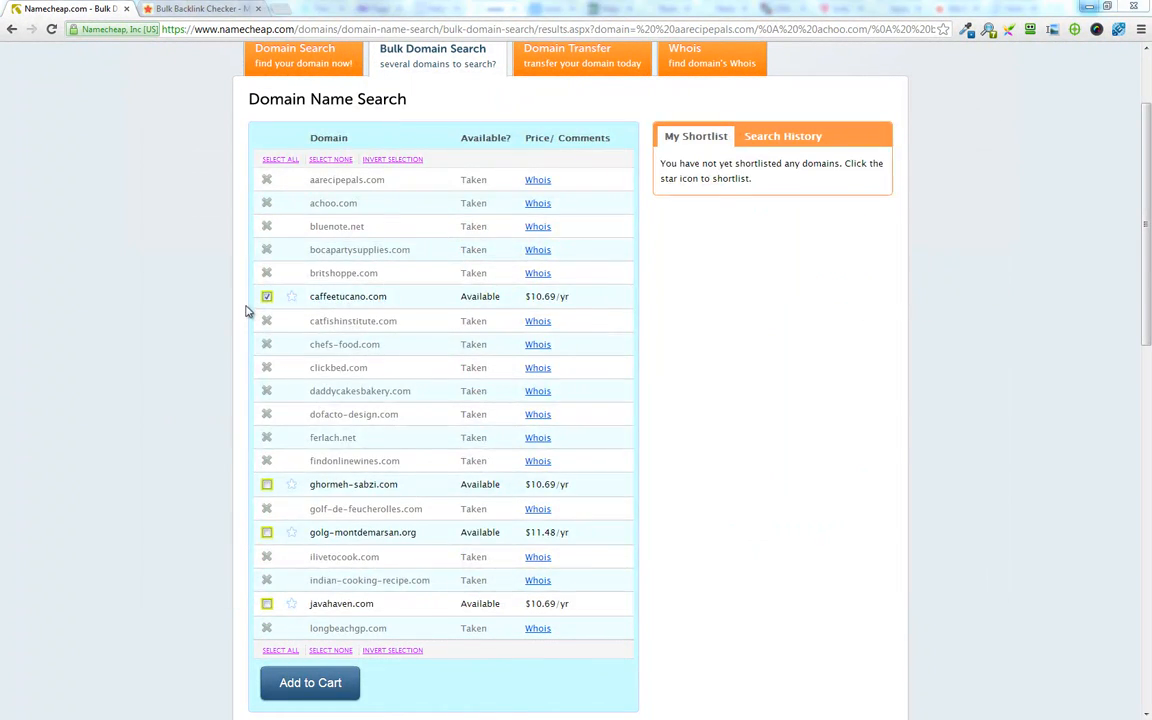
key(alt+Tab)
key(alt+Tab)
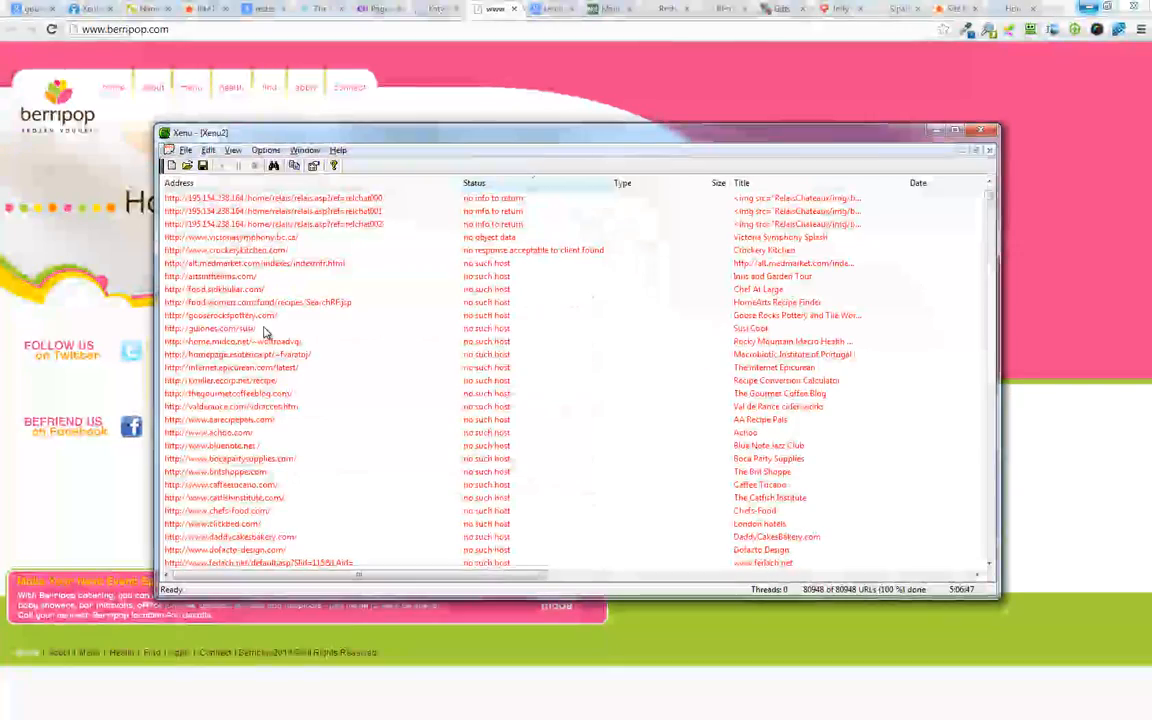
key(alt+Tab)
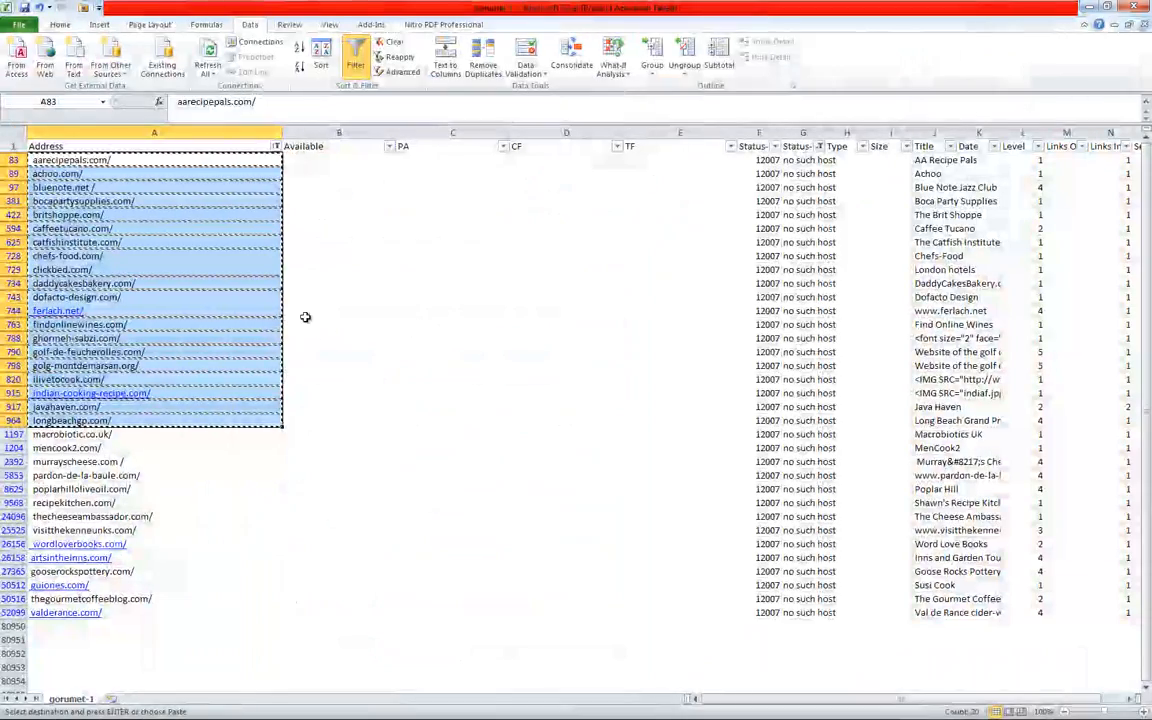
click(305, 300)
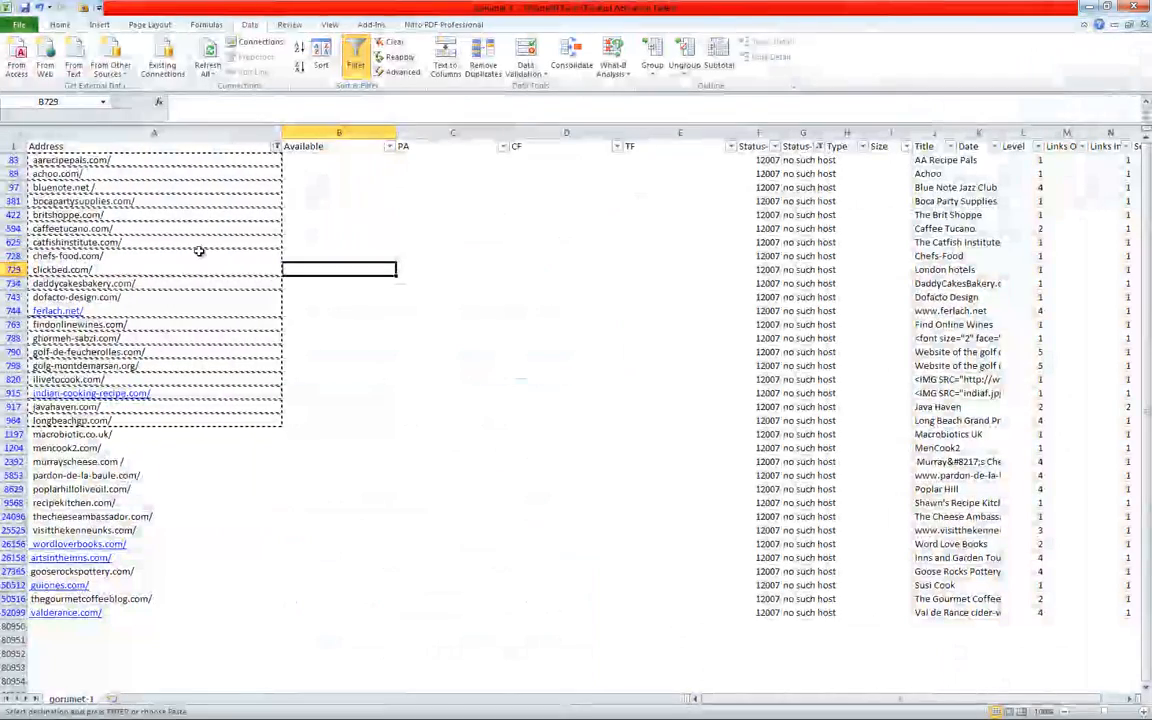
click(198, 245)
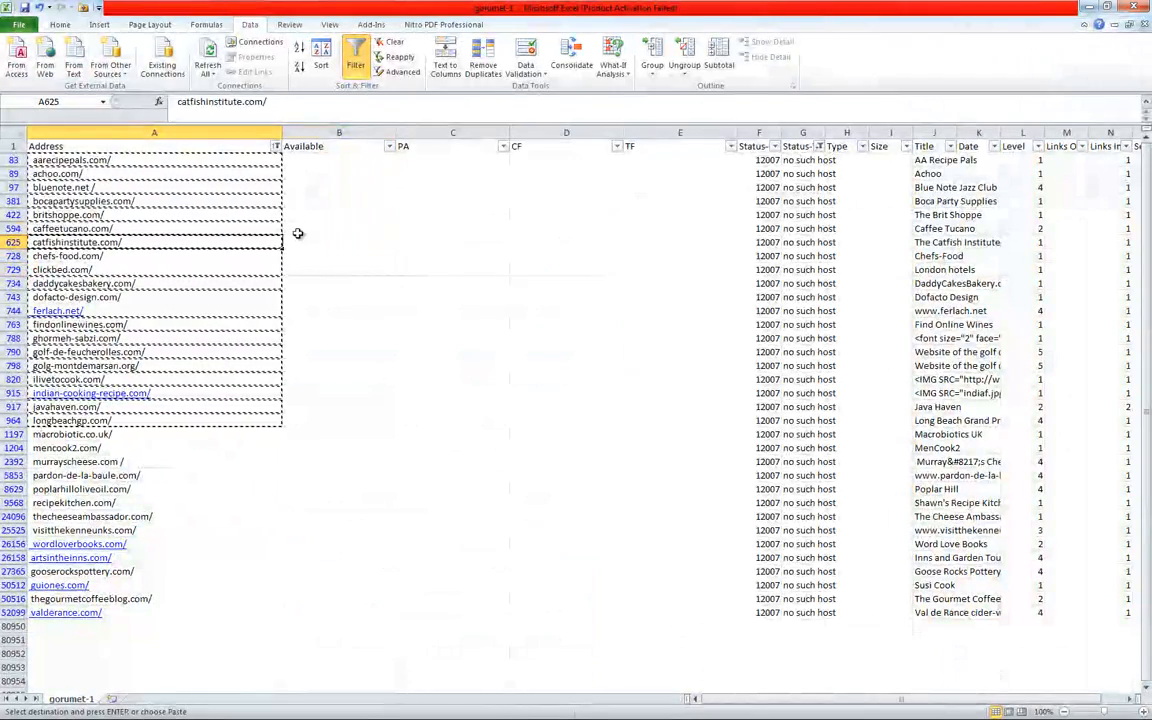
click(329, 226)
text(y)
key(Return)
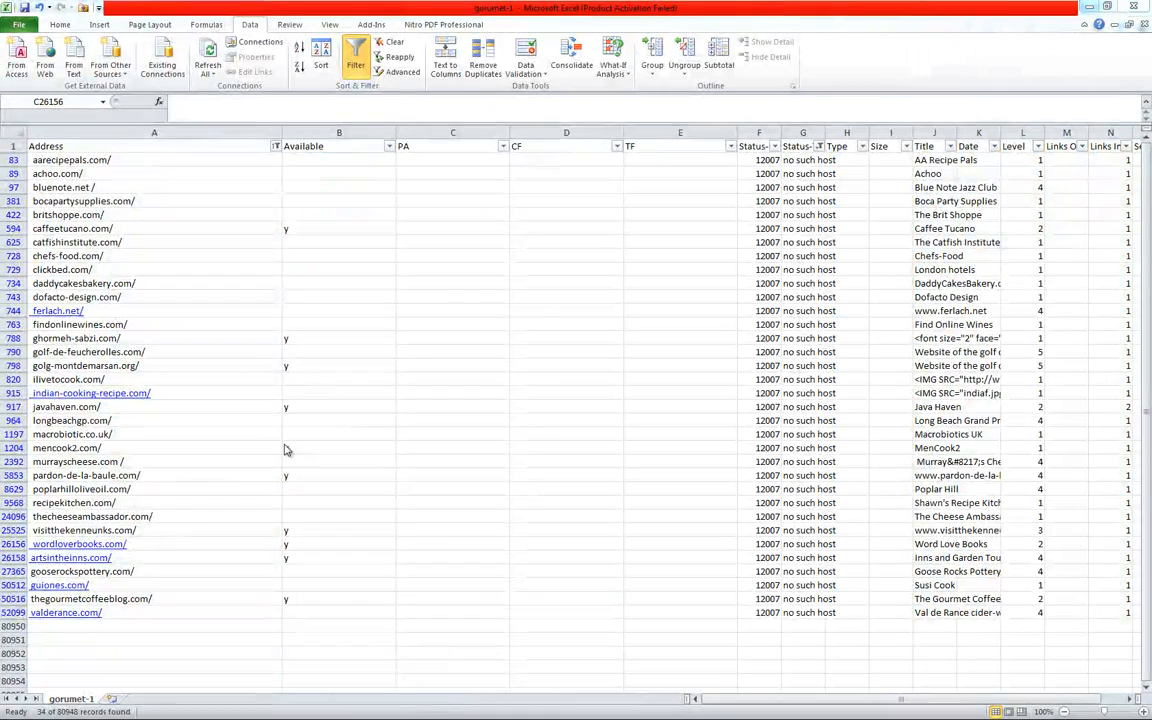
drag(300, 228, 306, 612)
key(Up)
key(Up)
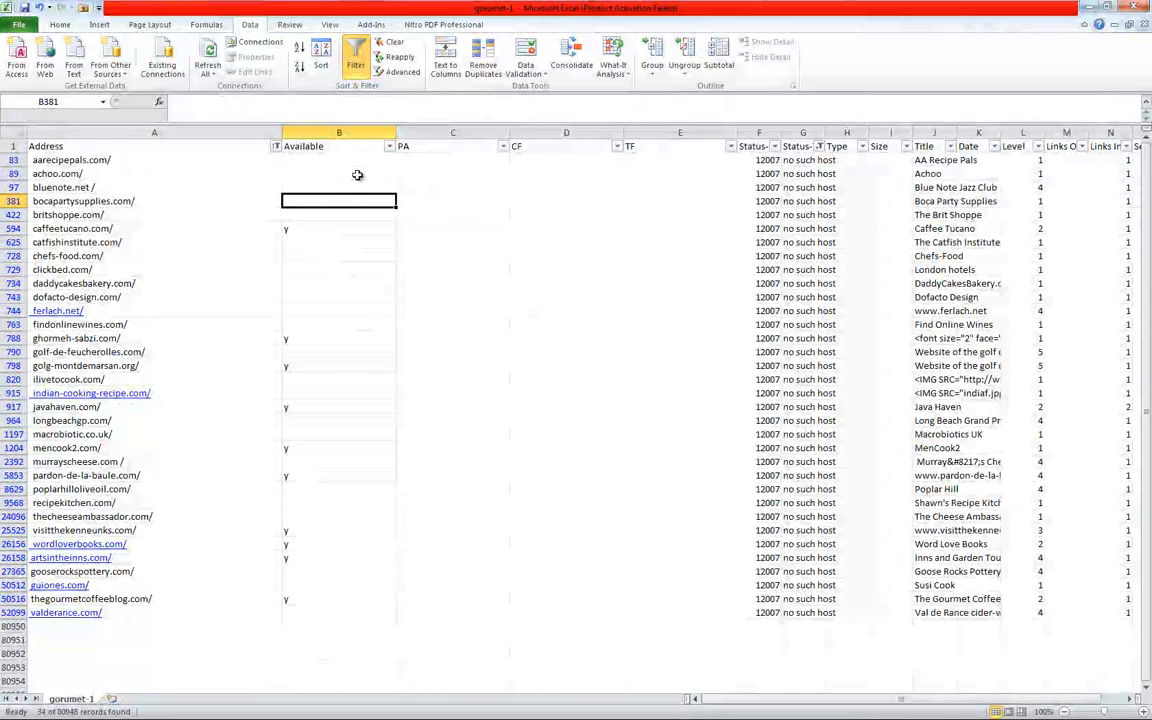
- Filter the Available column so that only the rows marked y are shown
click(389, 147)
click(270, 294)
click(303, 398)
click(383, 382)
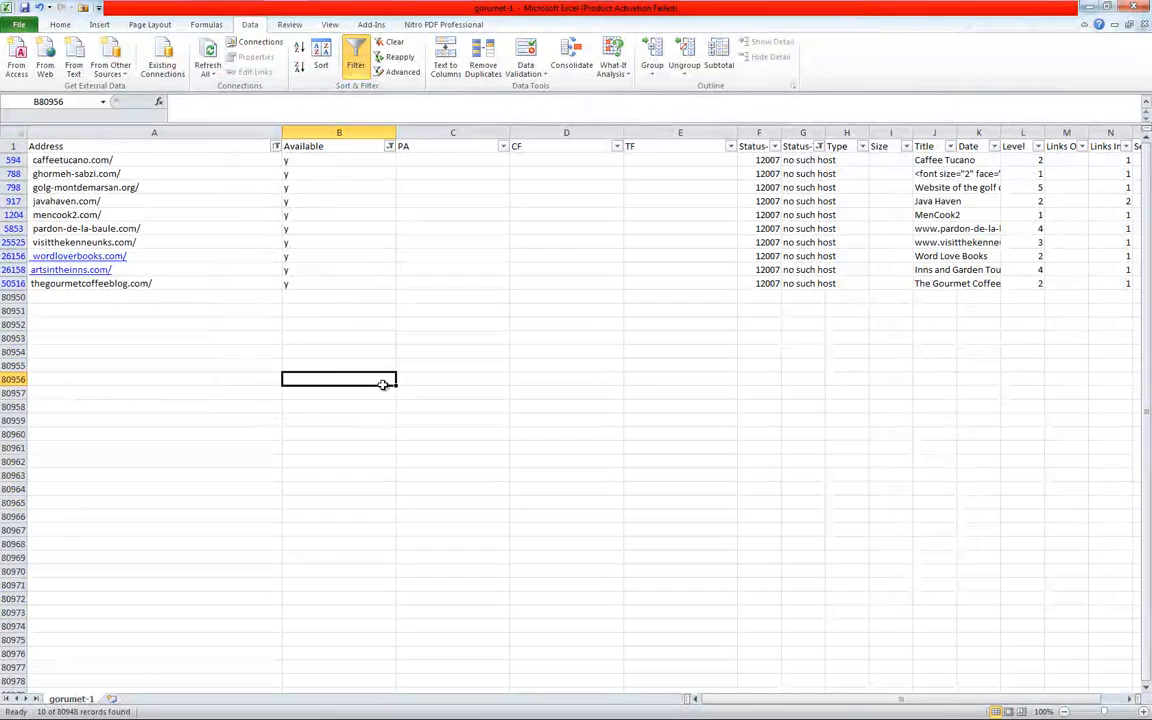
- Copy the filtered Address entries from caffeetucano.com/ in row 594 through thegourmetcoffeeblog.com/ in row 50516
drag(172, 160, 172, 288)
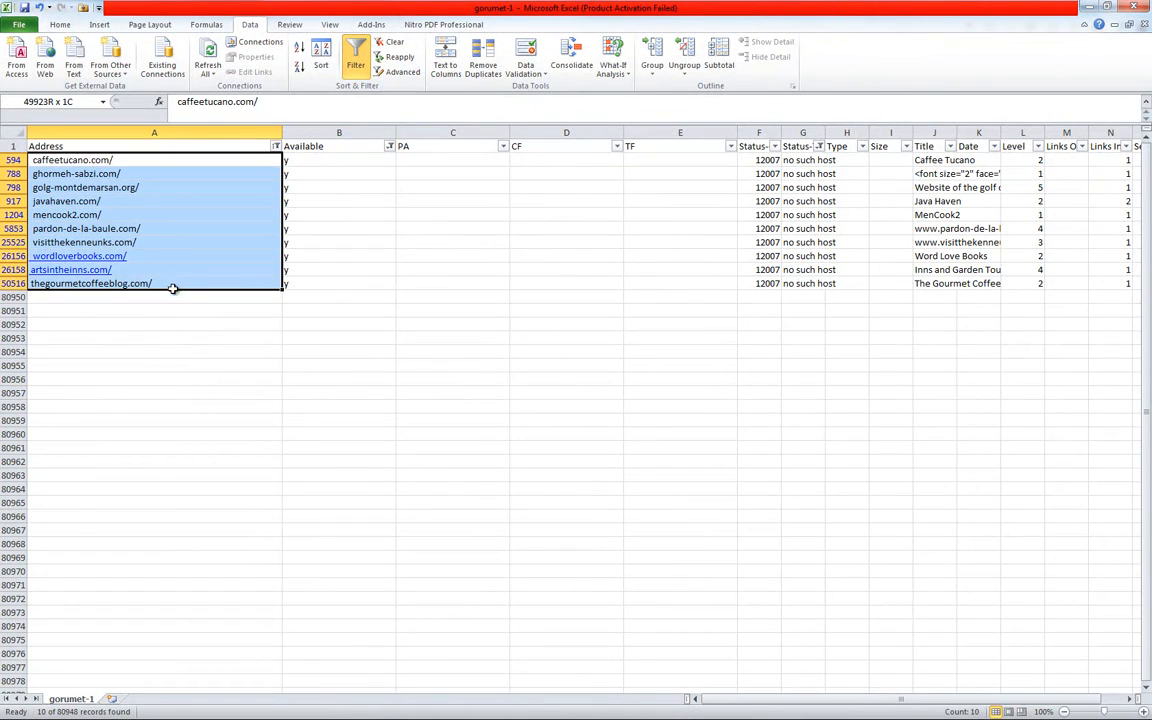
key(ctrl+c)
click(370, 214)
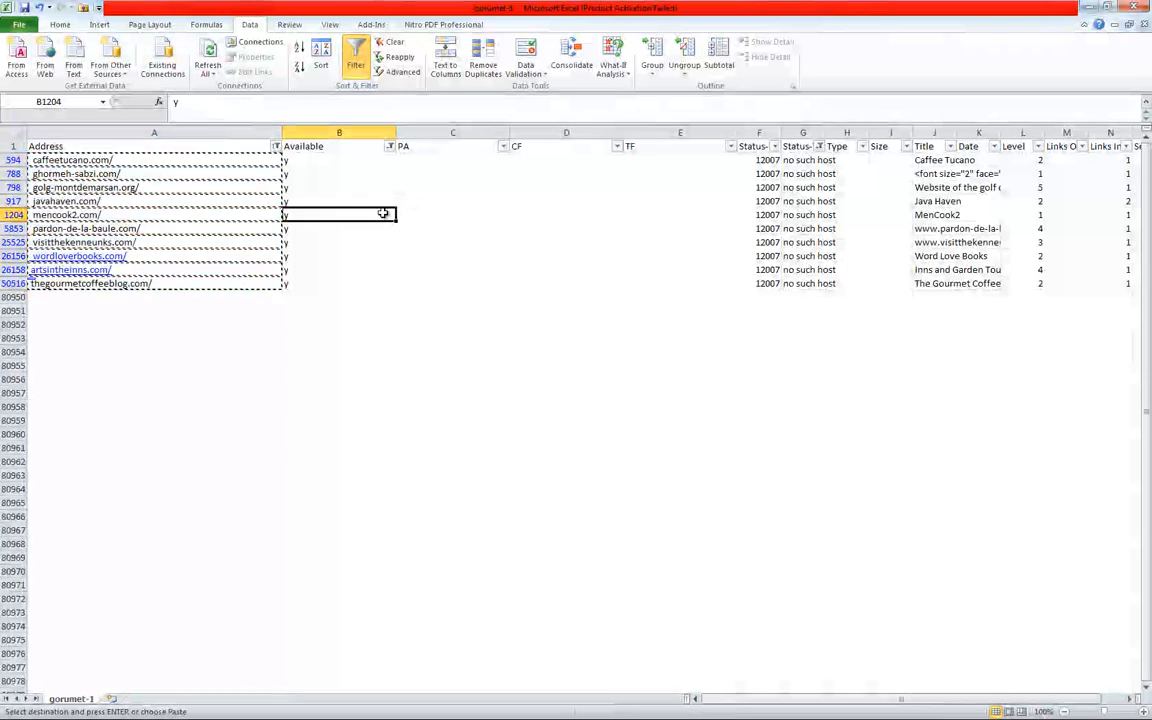
click(330, 173)
click(301, 160)
click(344, 282)
drag(170, 162, 162, 286)
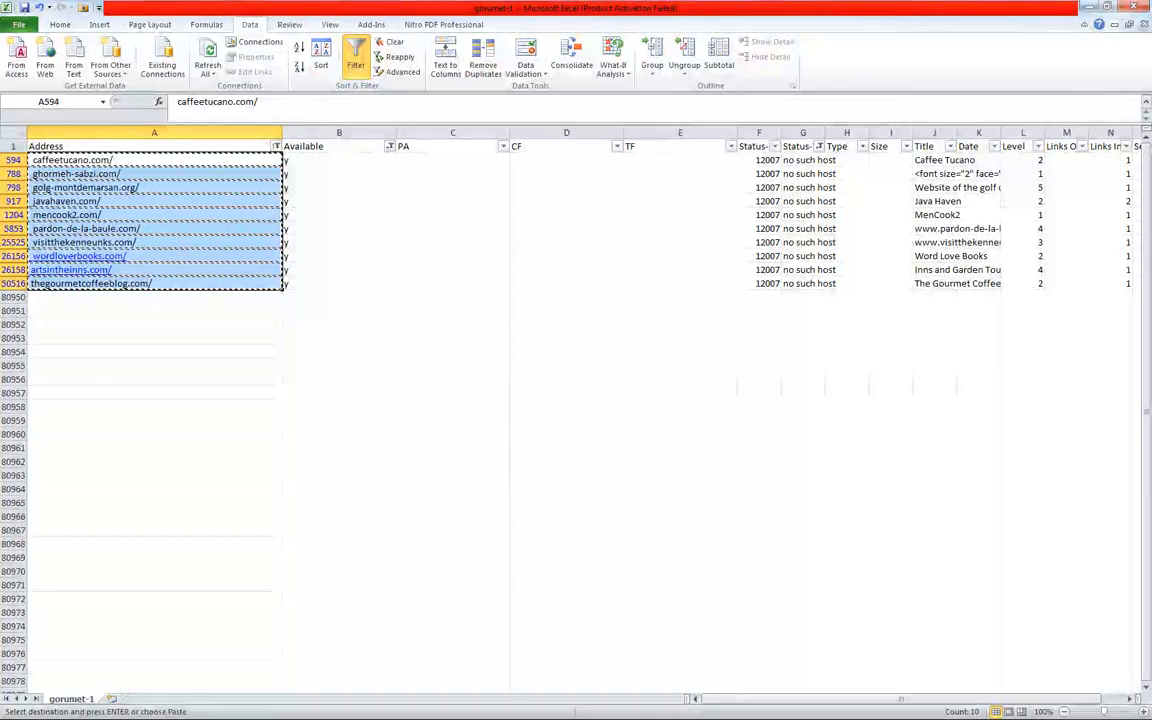
- Switch to Majestic SEO's Bulk Backlink Checker and check the backlink counts of the copied domains, stripped of their leading spaces
key(alt+Tab)
click(172, 9)
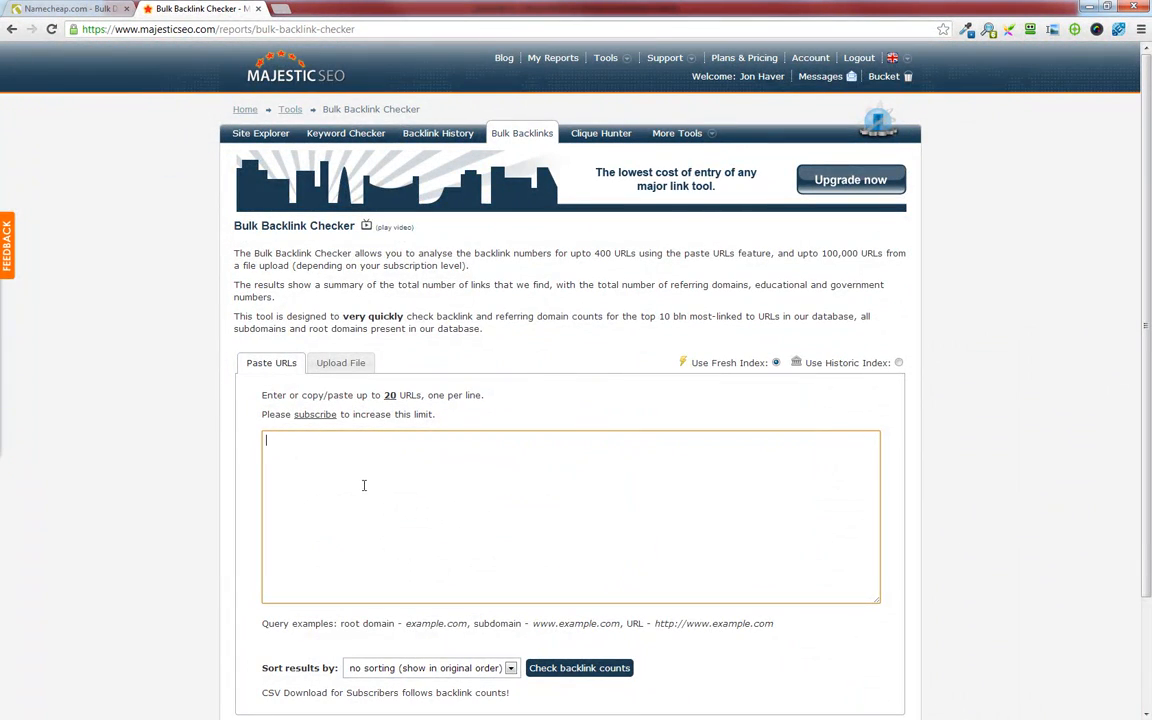
key(ctrl+v)
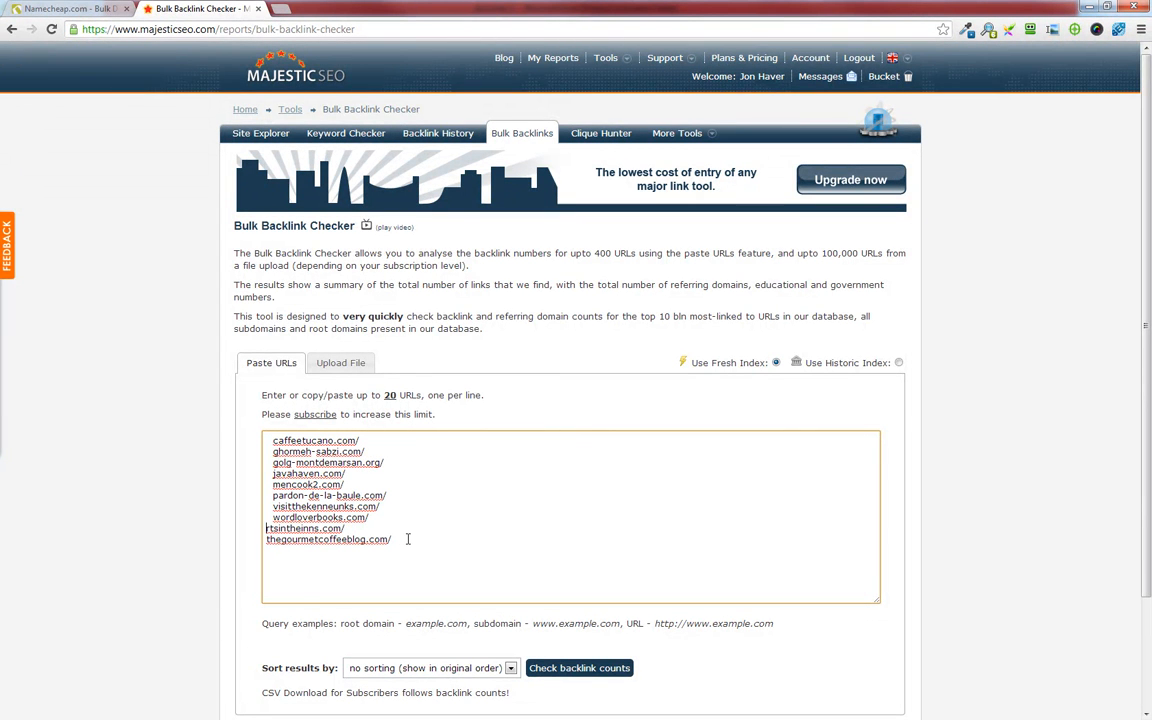
key(BackSpace)
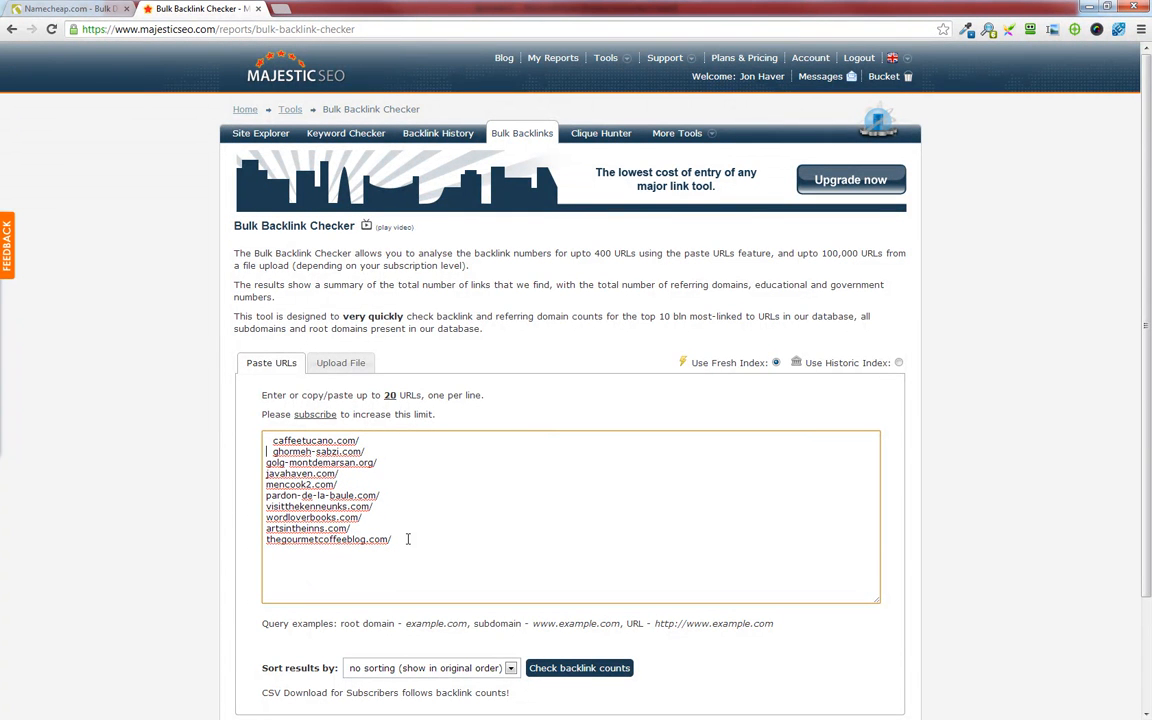
click(1049, 494)
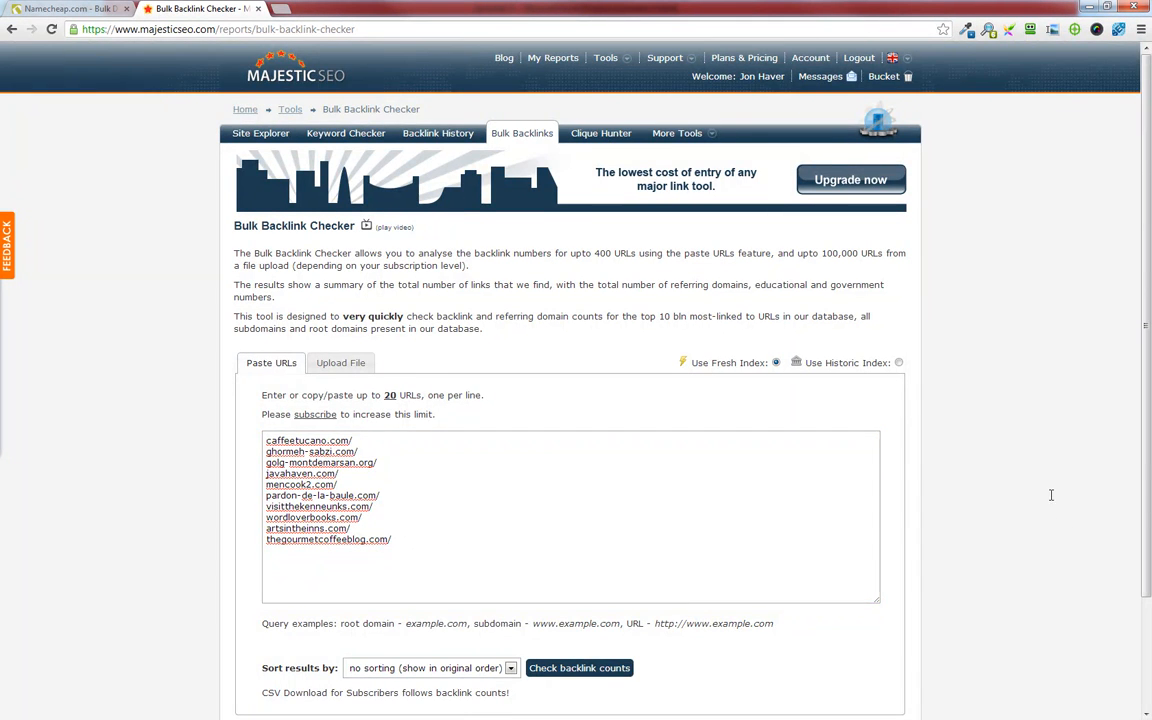
scroll(644, 605, down, 3)
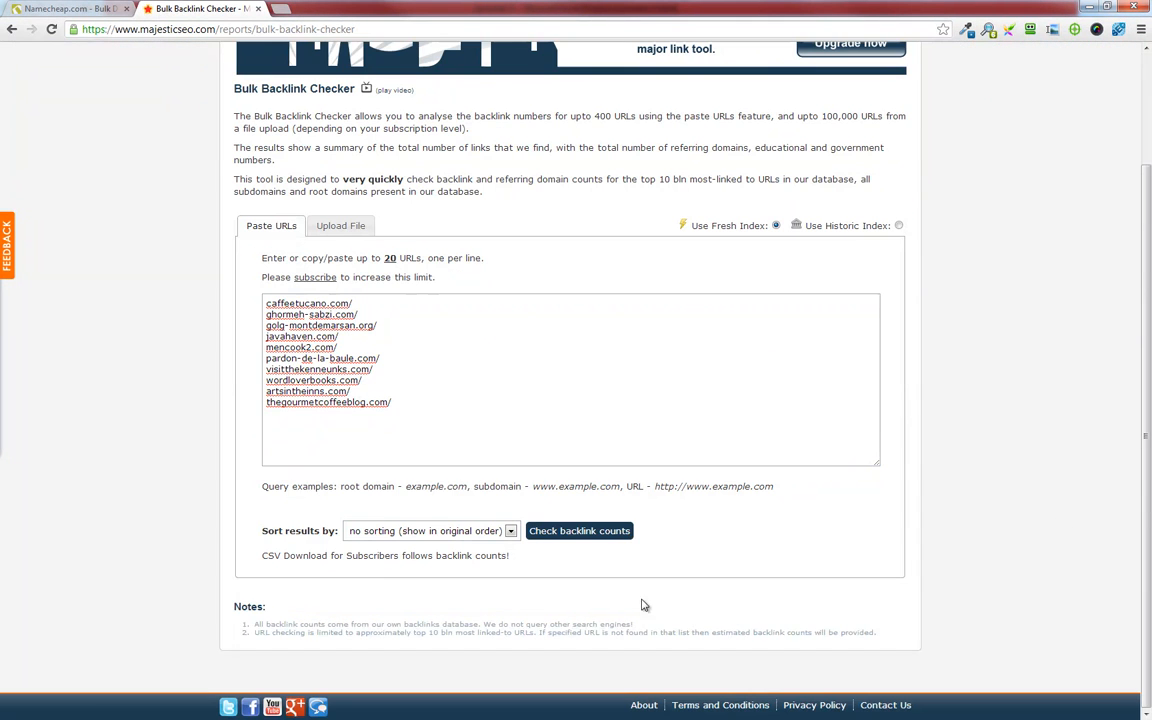
click(576, 537)
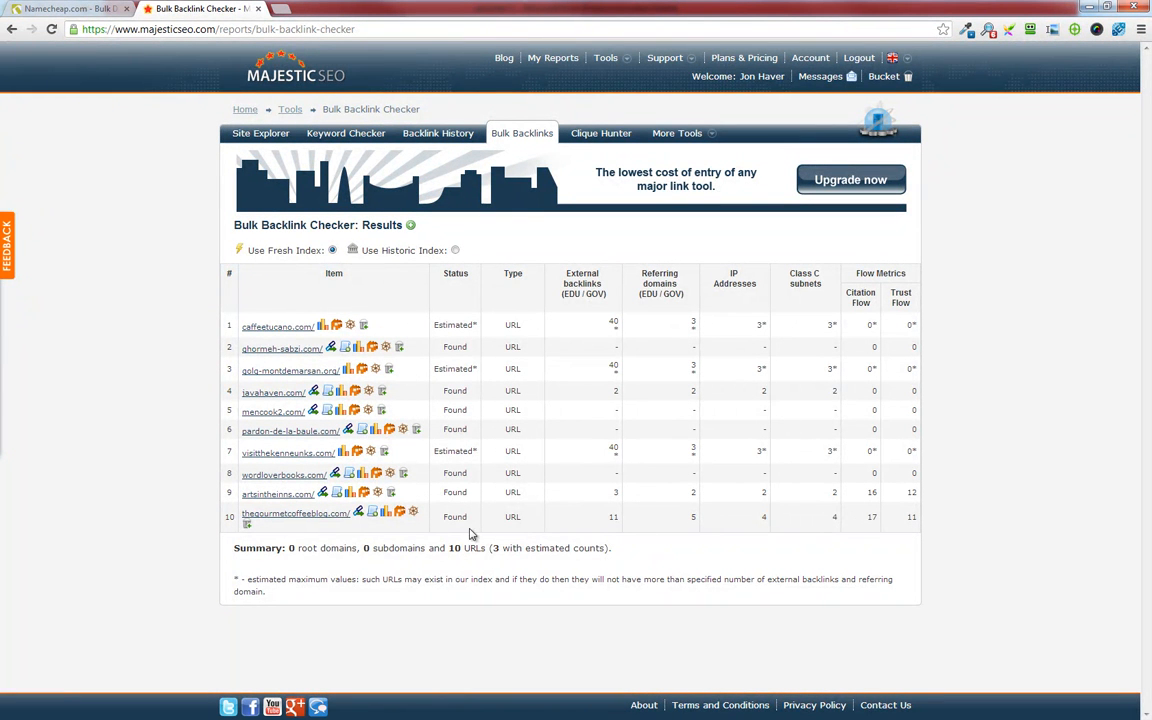
- Open the Site Explorer reports for artsintheinns.com/ and thegourmetcoffeeblog.com/ in separate tabs, and bring up the artsintheinns.com/ report
middle_click(379, 493)
middle_click(414, 514)
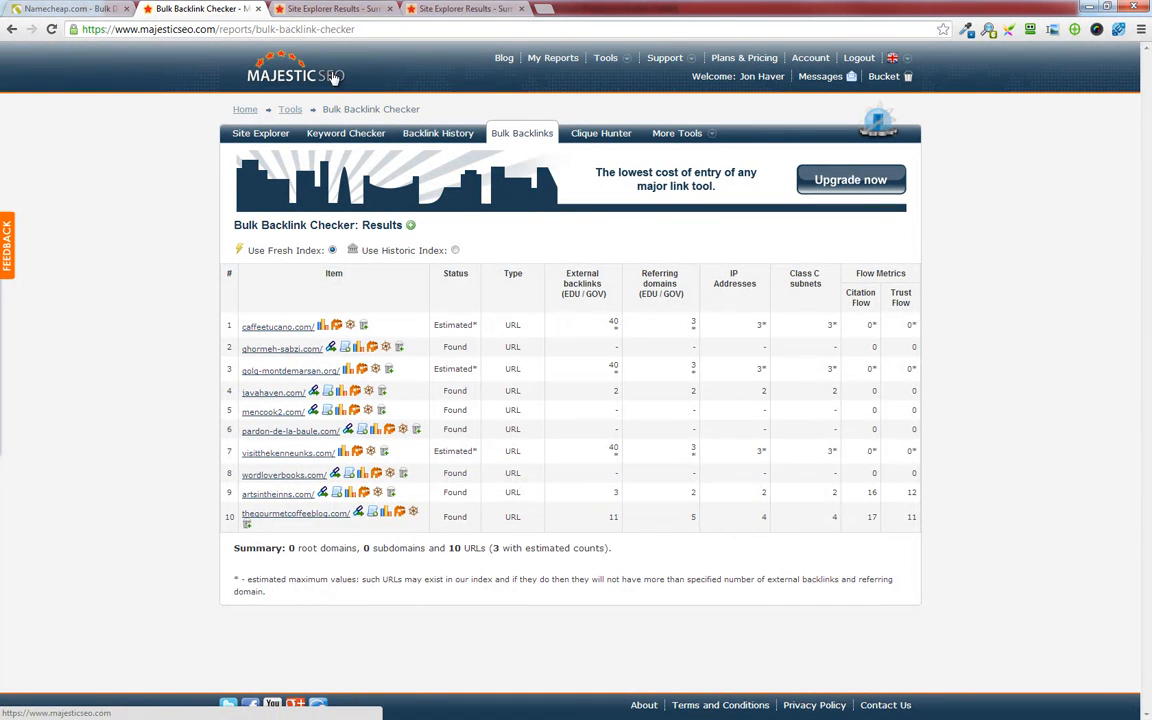
click(348, 8)
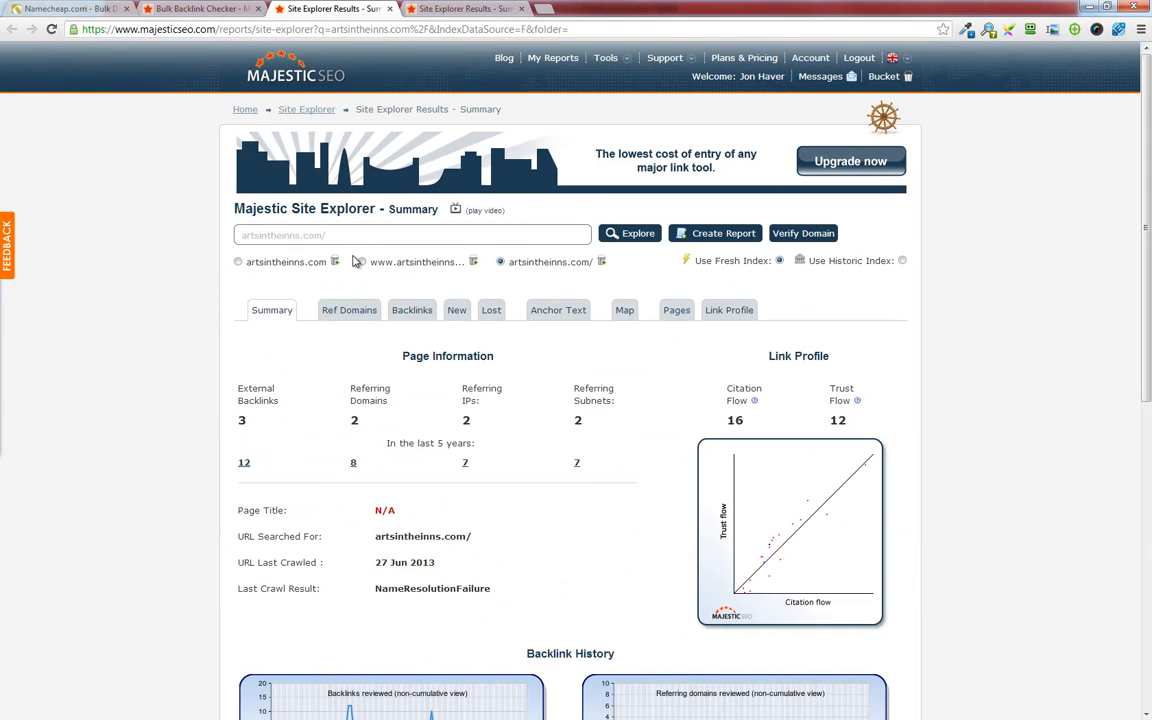
- Compare Citation Flow and Trust Flow for the root domain, www subdomain and URL versions of artsintheinns.com, finishing on the www version
click(362, 262)
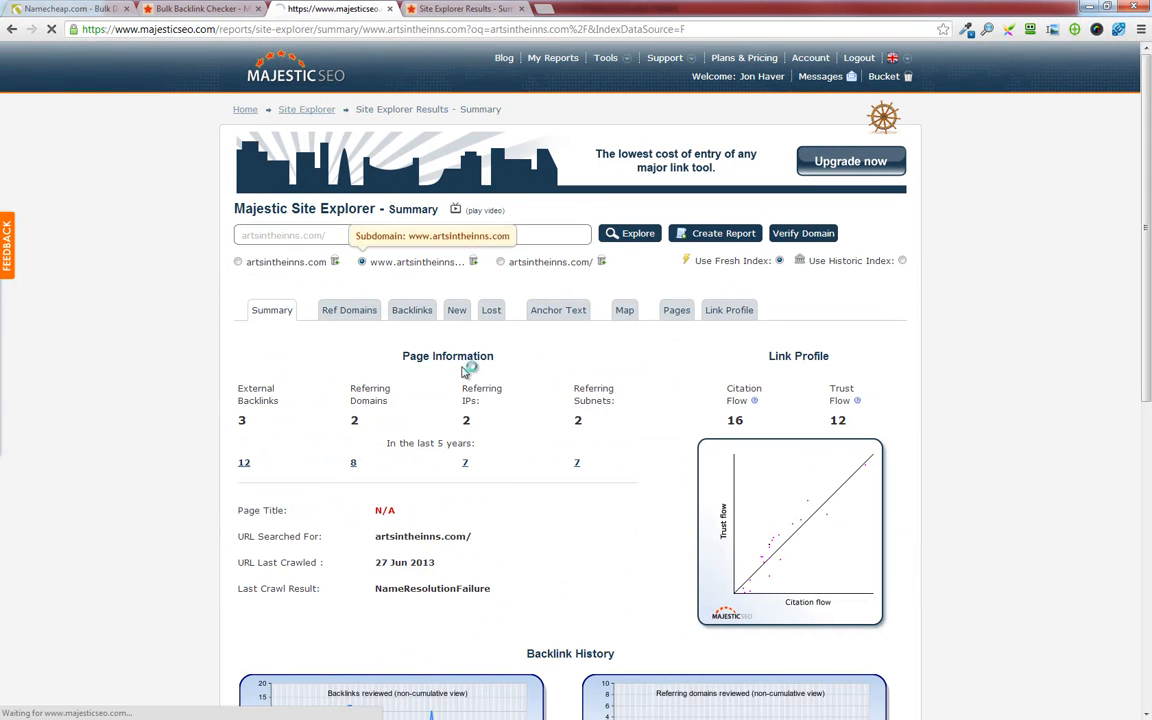
click(238, 263)
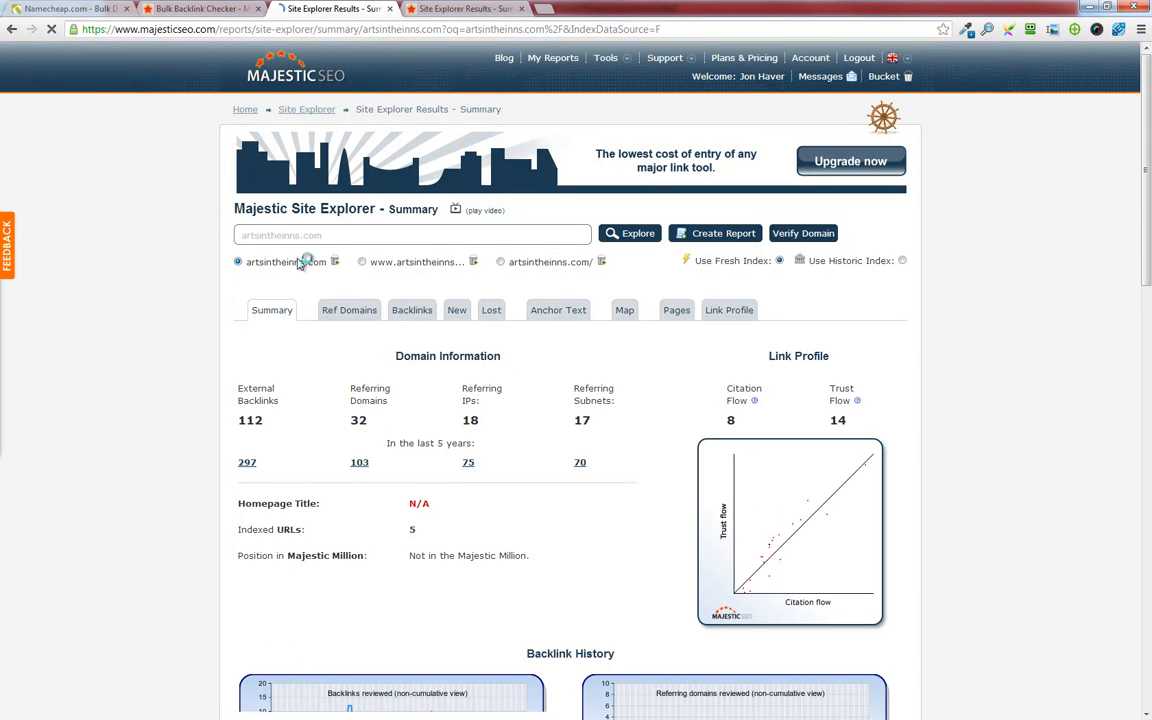
click(362, 262)
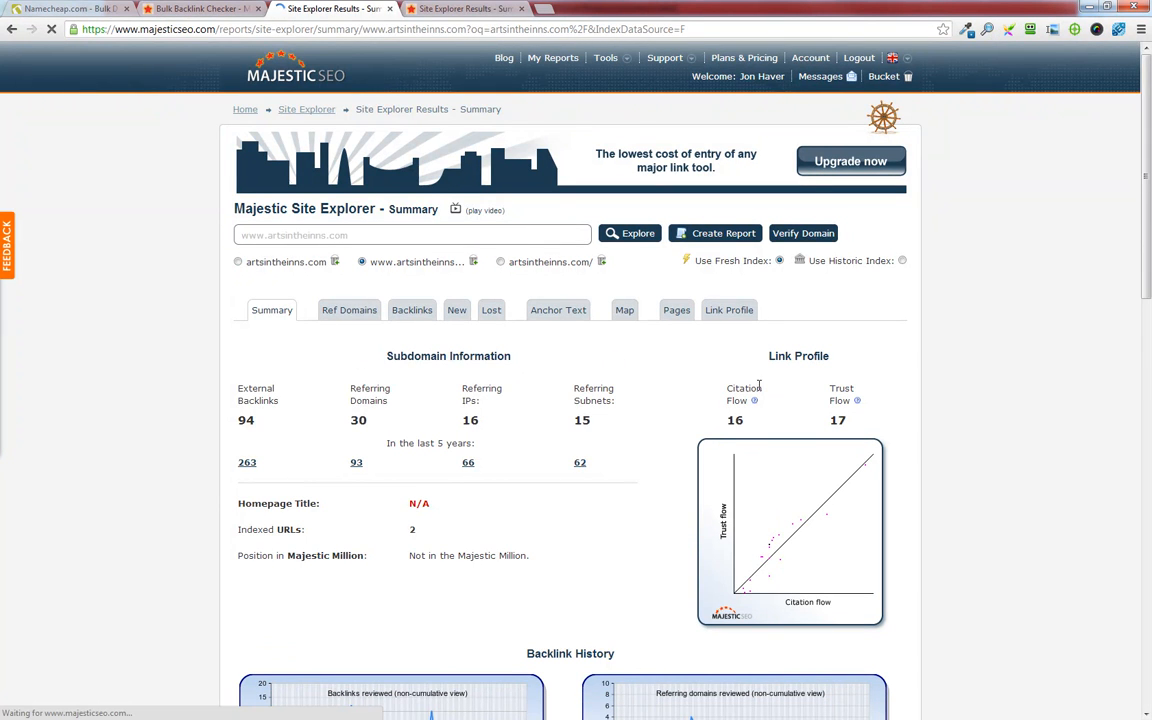
scroll(555, 524, down, 5)
scroll(563, 538, up, 3)
scroll(563, 538, up, 2)
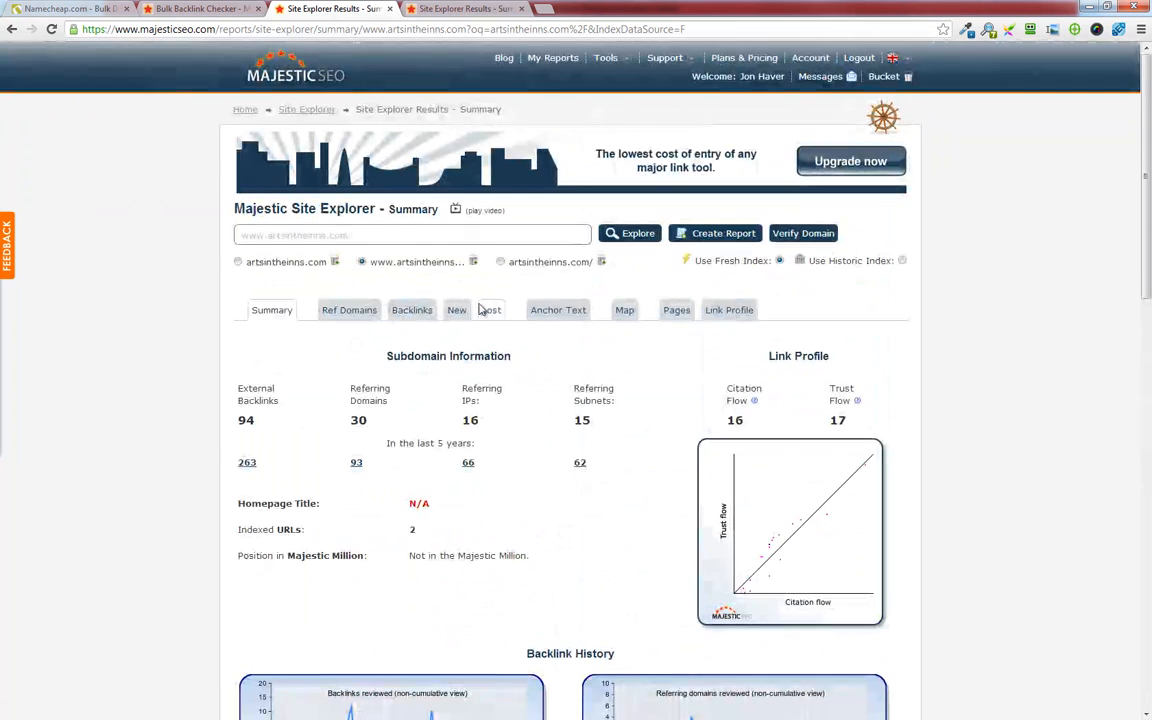
click(288, 263)
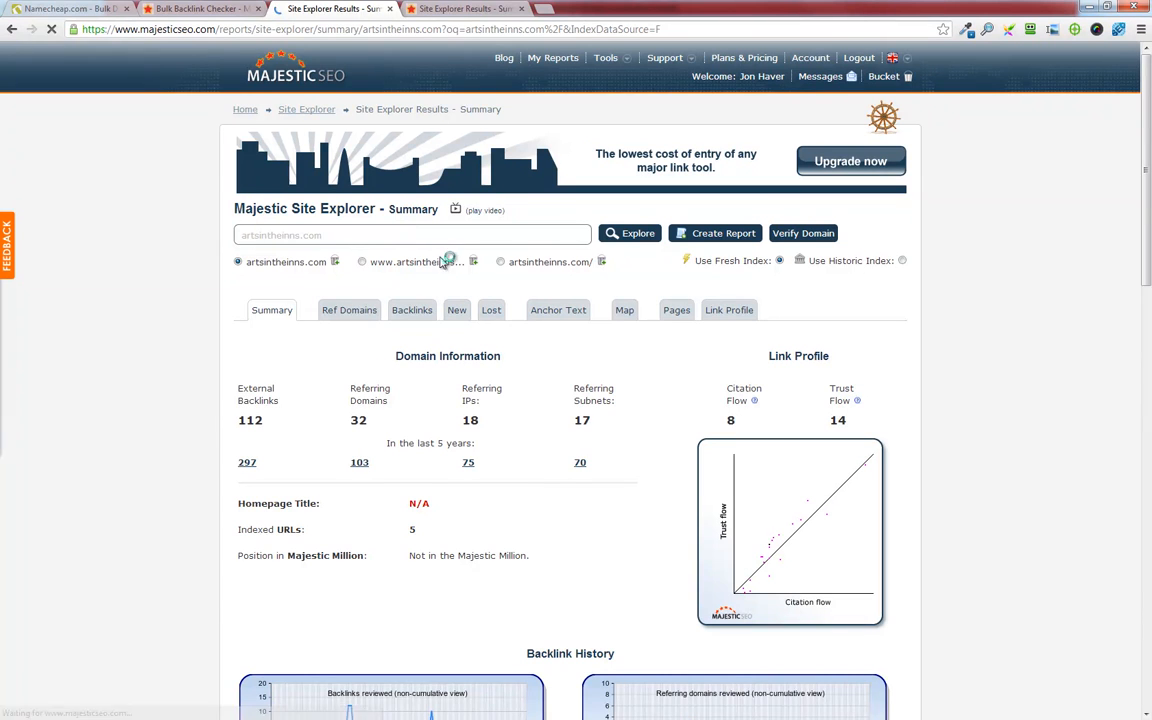
click(540, 262)
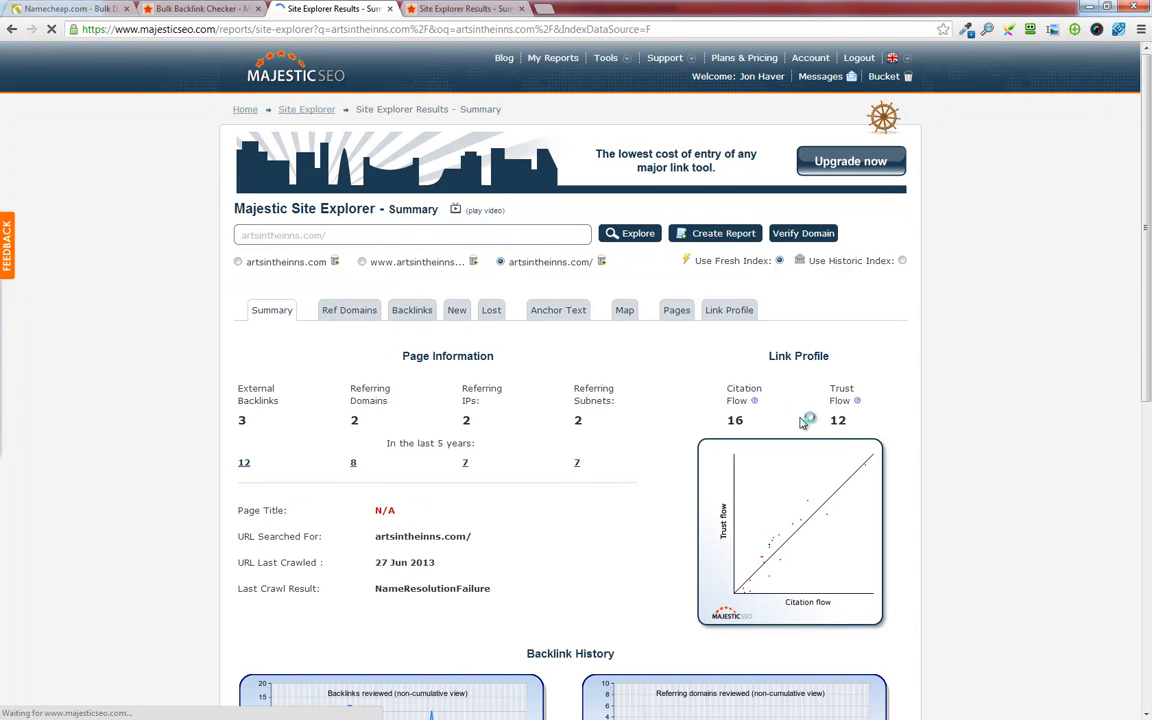
click(361, 261)
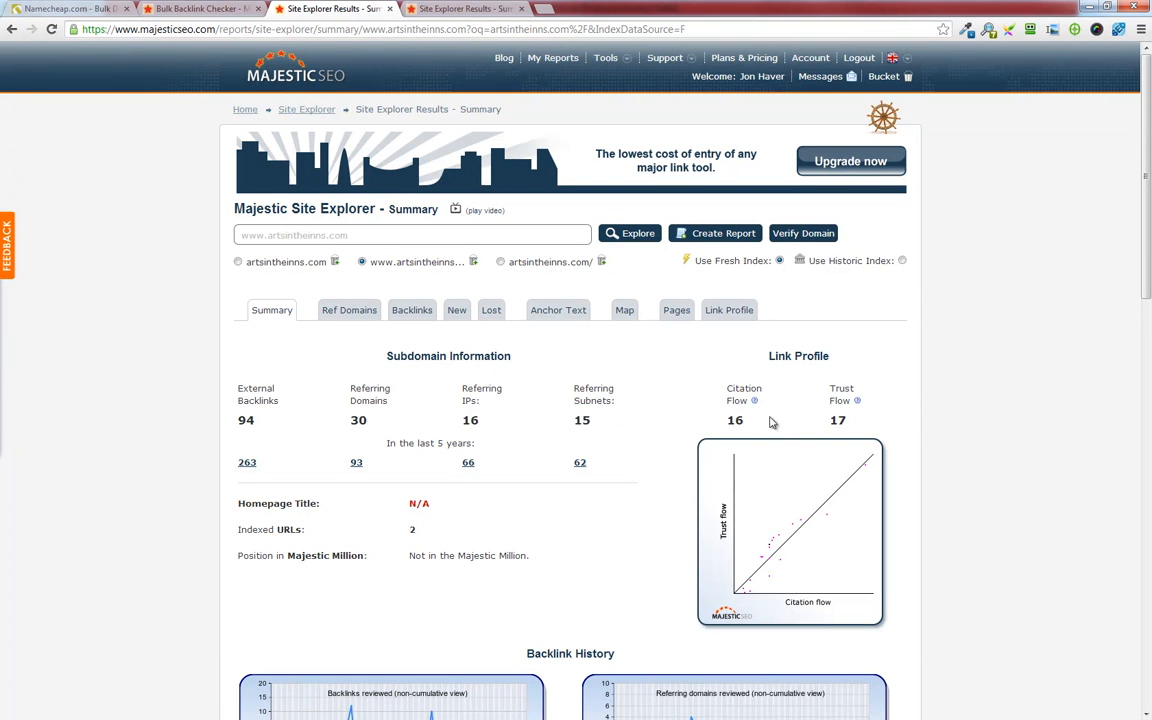
scroll(820, 432, down, 10)
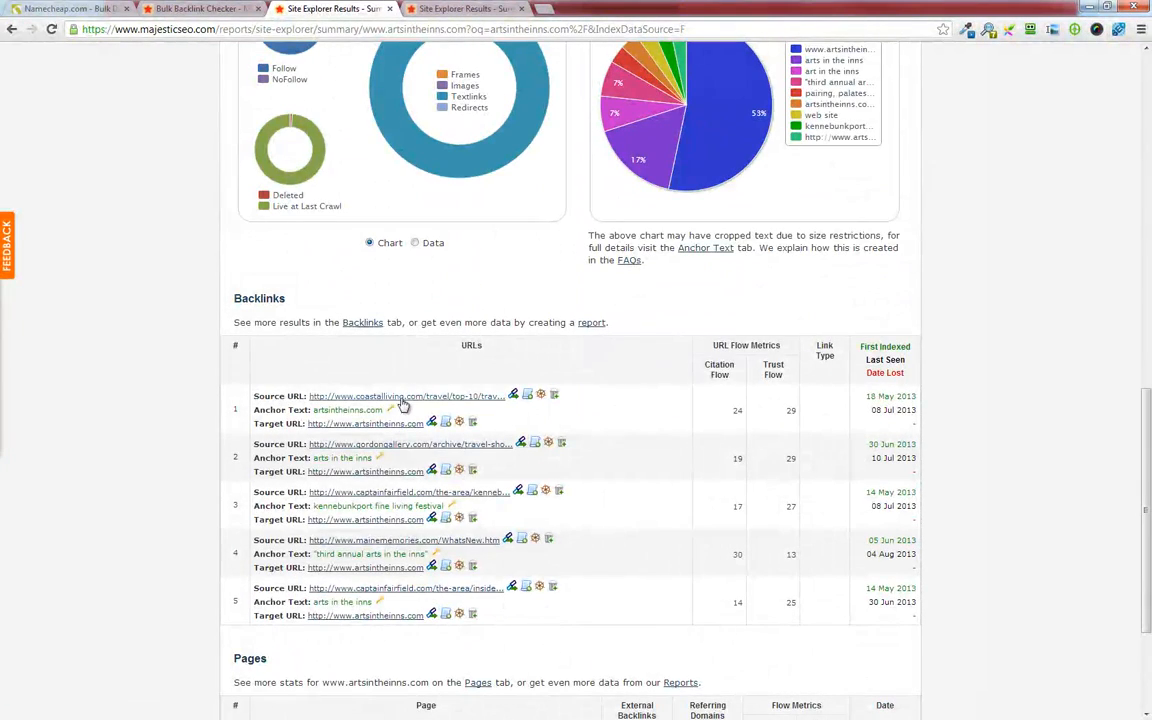
scroll(358, 540, down, 3)
scroll(490, 487, up, 8)
scroll(490, 487, up, 3)
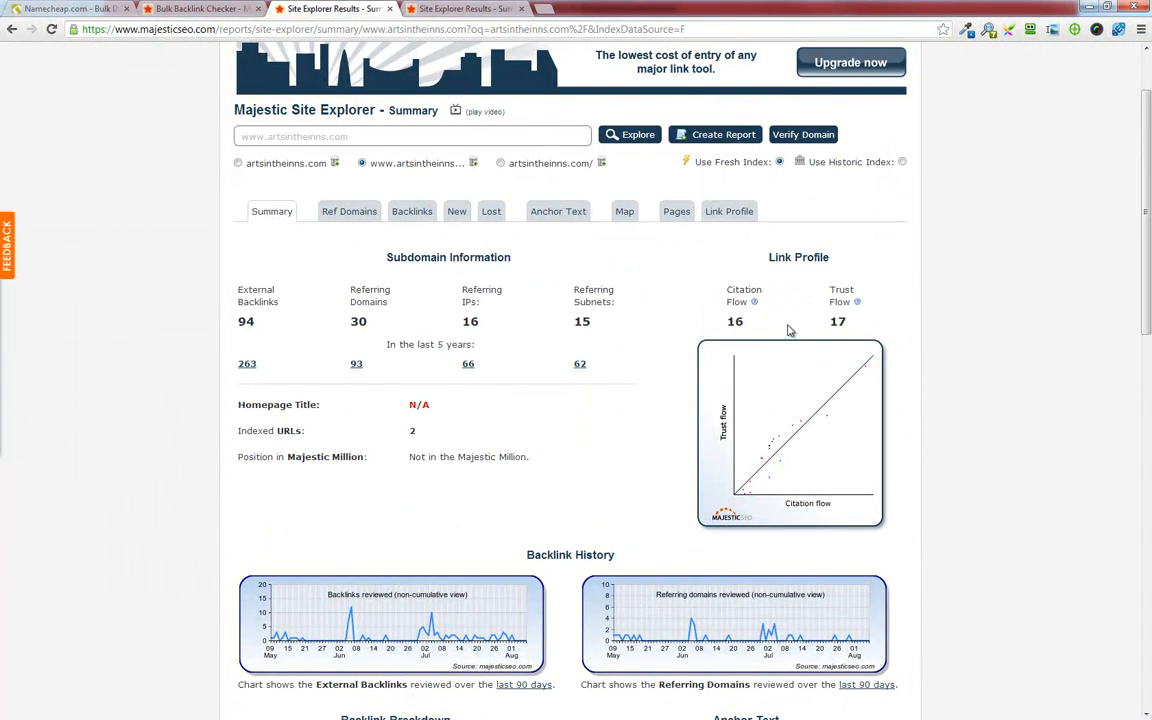
- Switch to Excel and record CF 16 and TF 17 for artsintheinns.com/ in row 26158
key(alt+Tab)
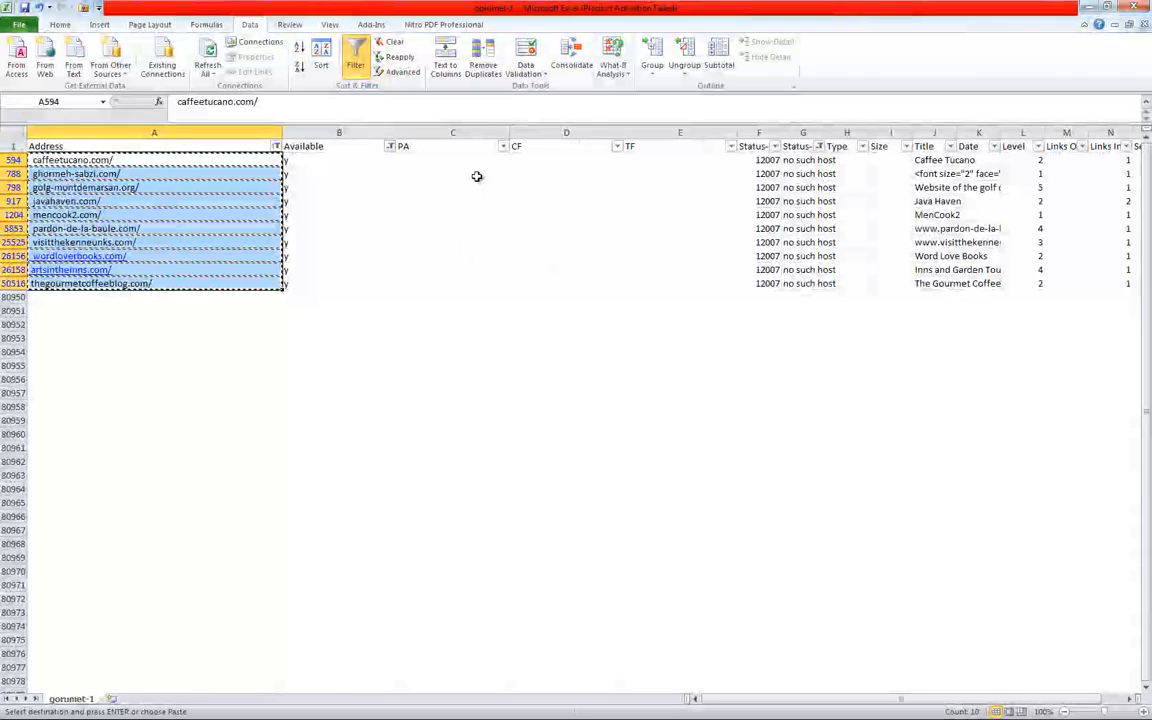
click(563, 172)
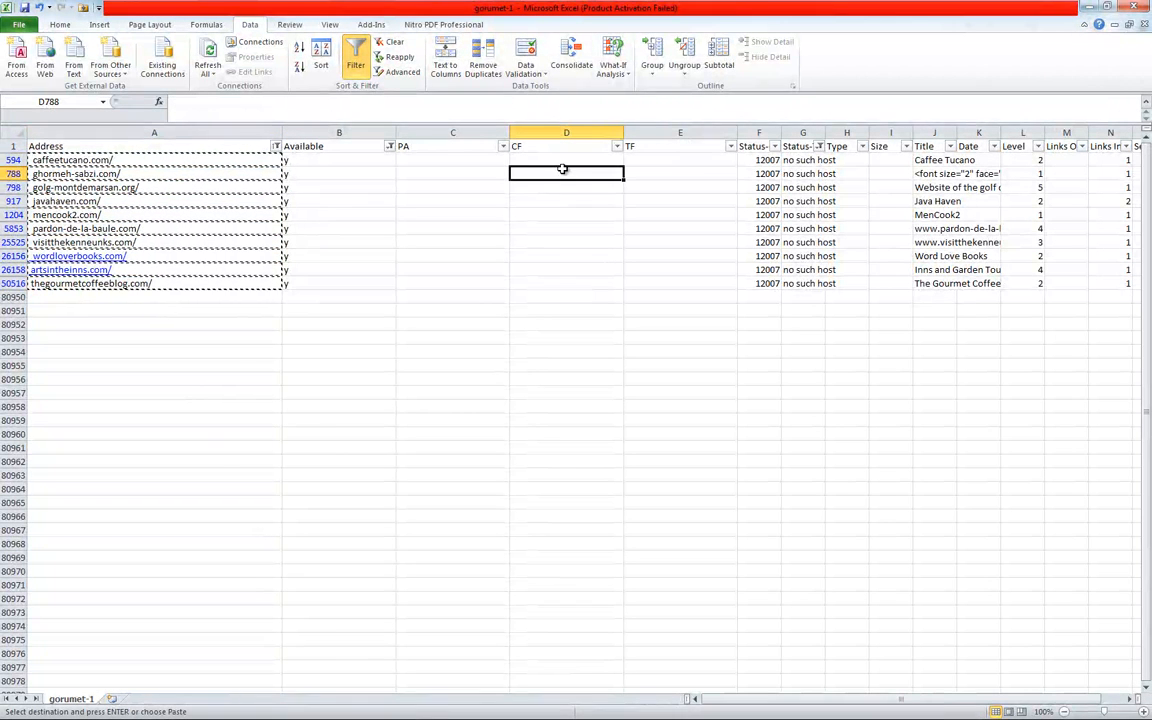
click(581, 268)
text(16)
key(Tab)
text(17)
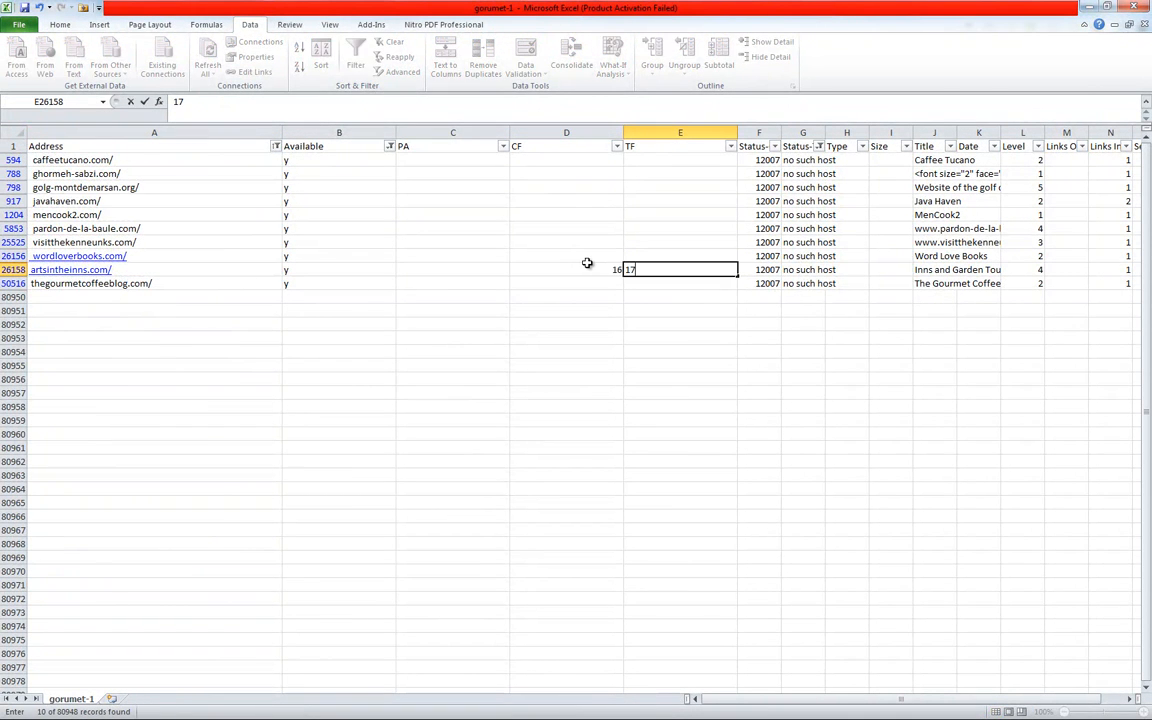
key(Return)
- Compare Citation Flow and Trust Flow for the www subdomain, root domain and URL versions of thegourmetcoffeeblog.com, finishing on the URL version
key(alt+Tab)
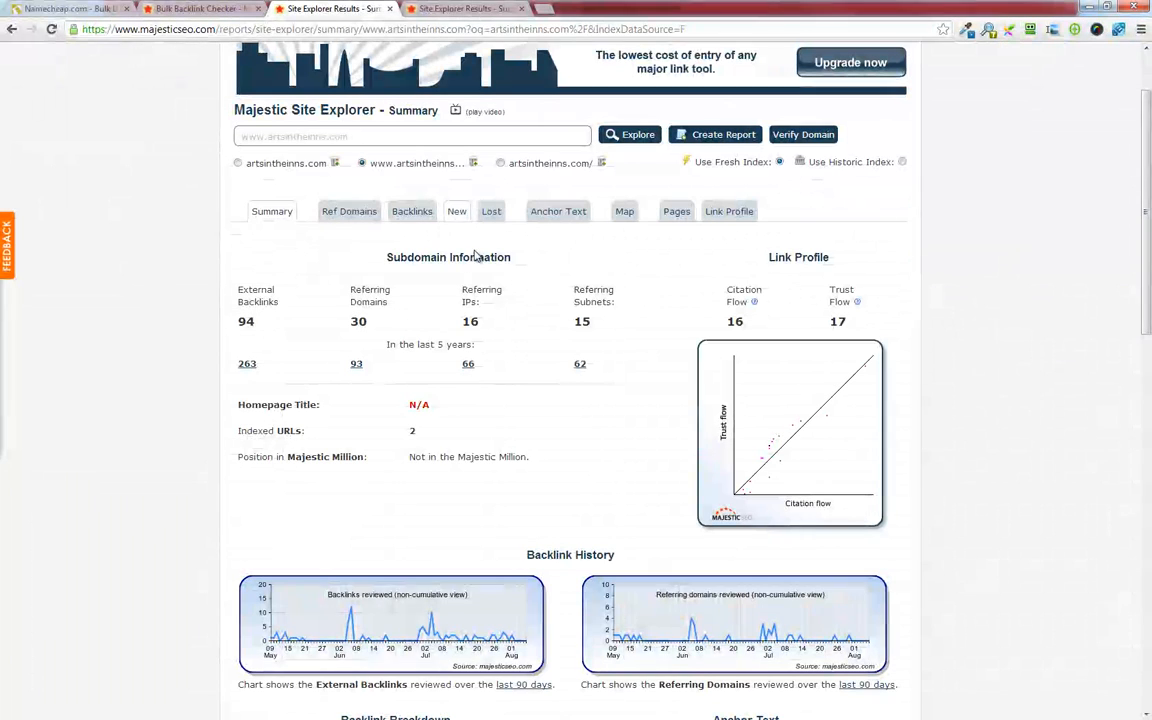
click(452, 8)
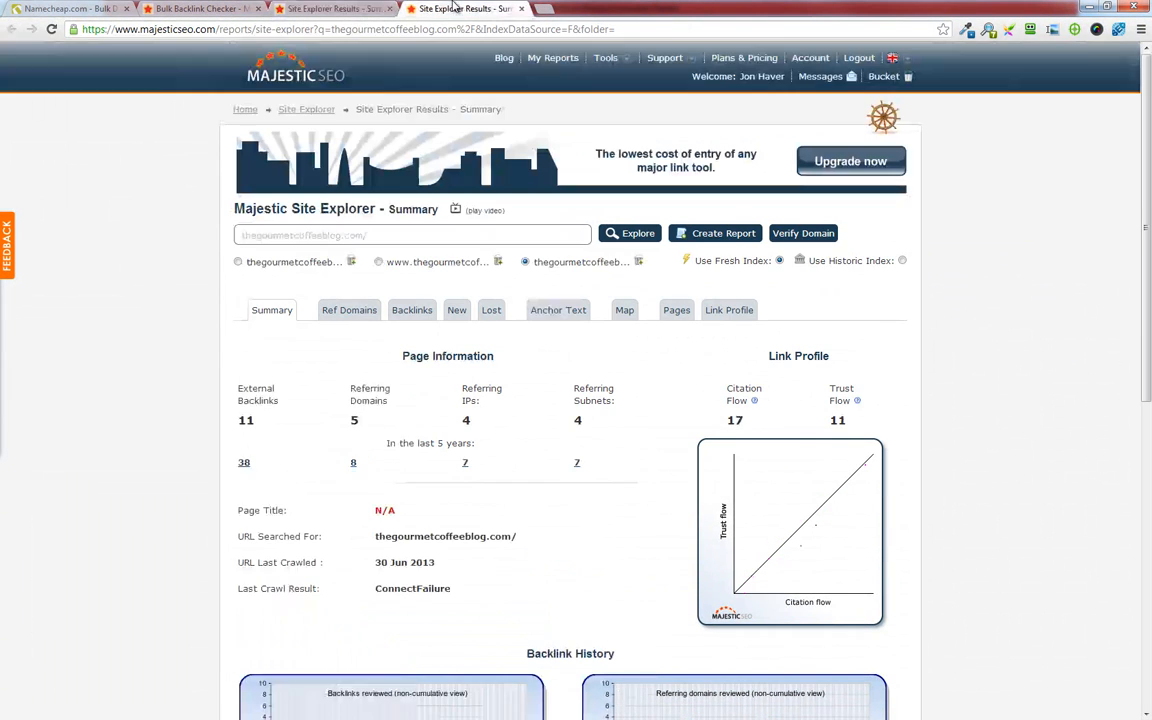
click(330, 8)
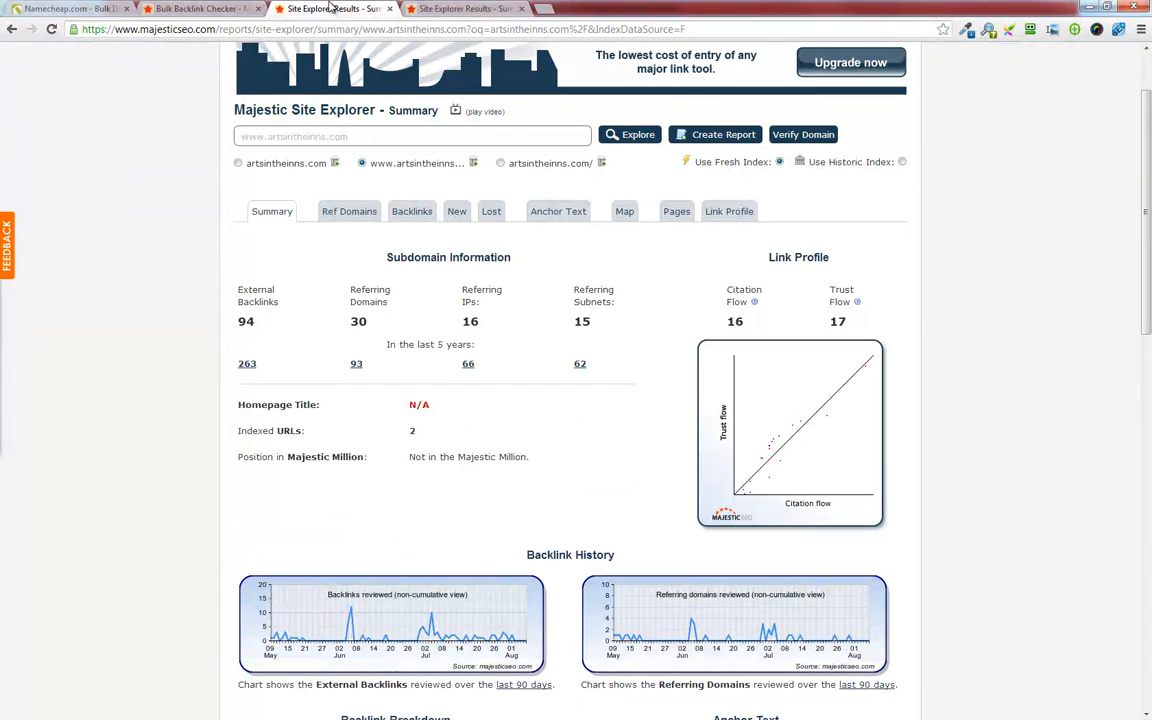
click(420, 8)
click(379, 262)
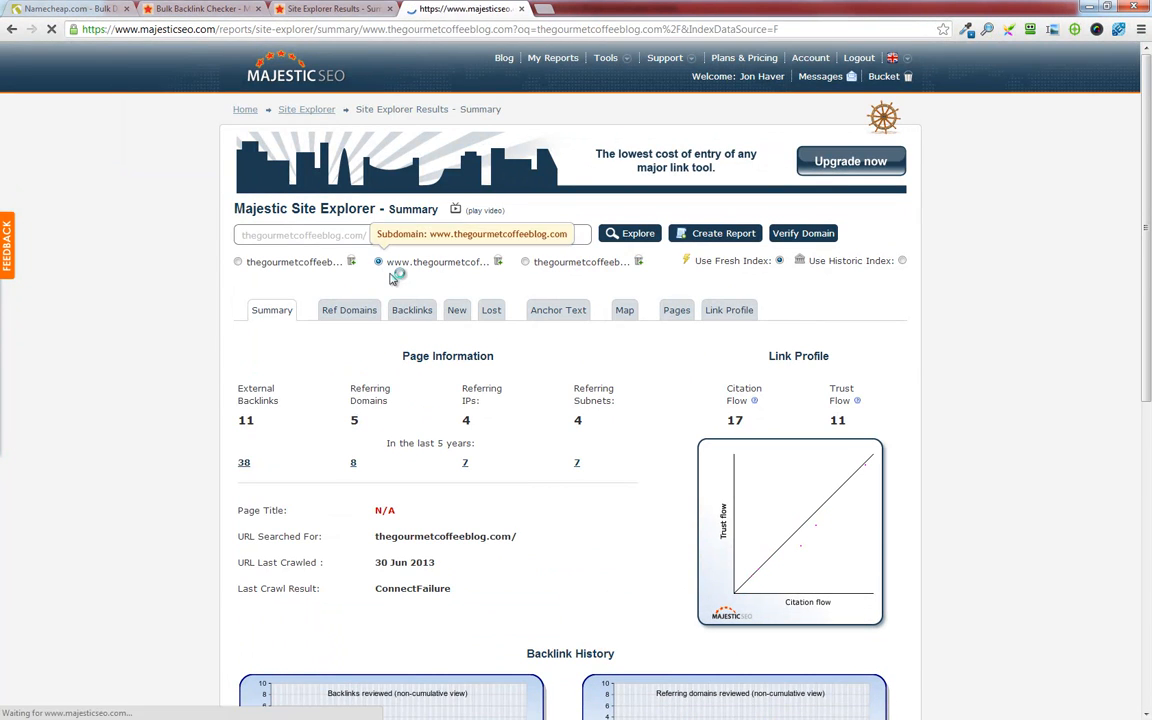
click(250, 264)
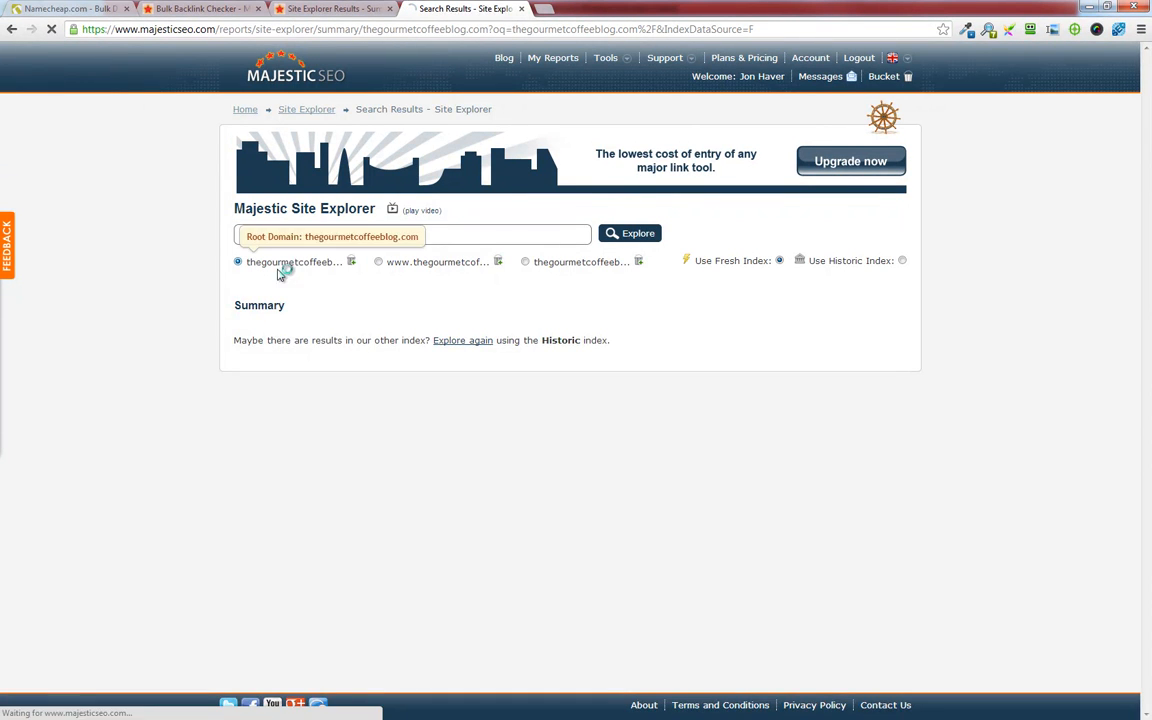
click(526, 262)
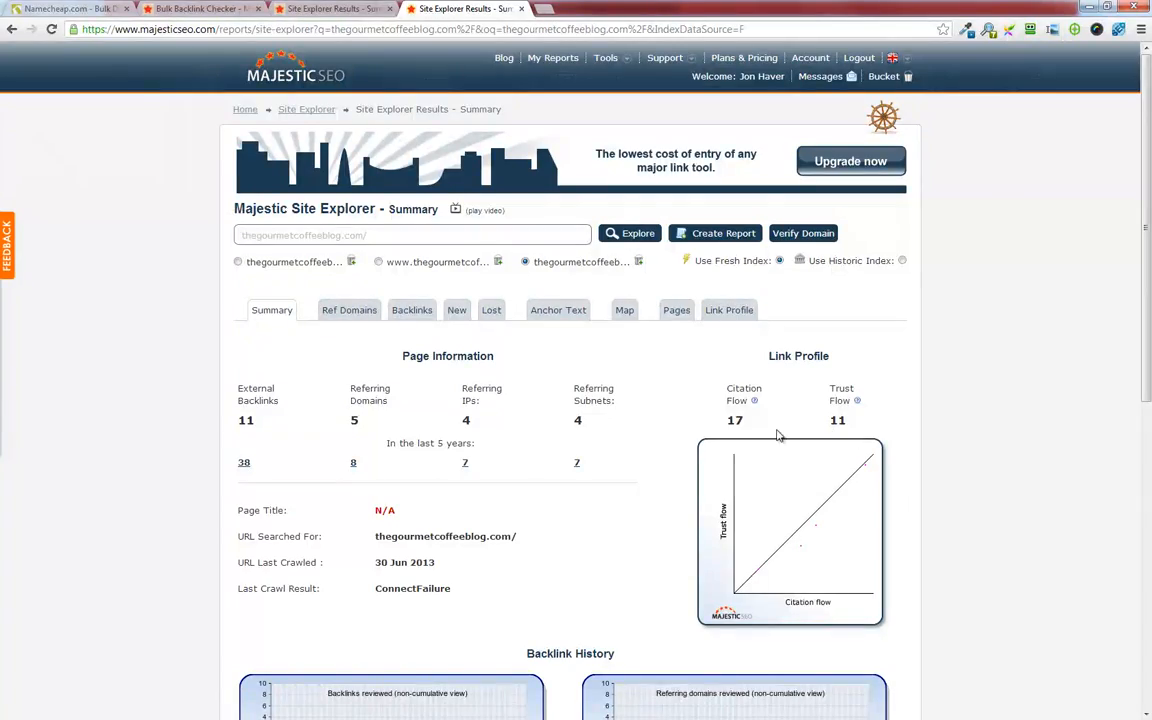
- Switch to Excel and record CF 17 and TF 11 for thegourmetcoffeeblog.com/ in row 50516
key(alt+Tab)
key(alt+Tab)
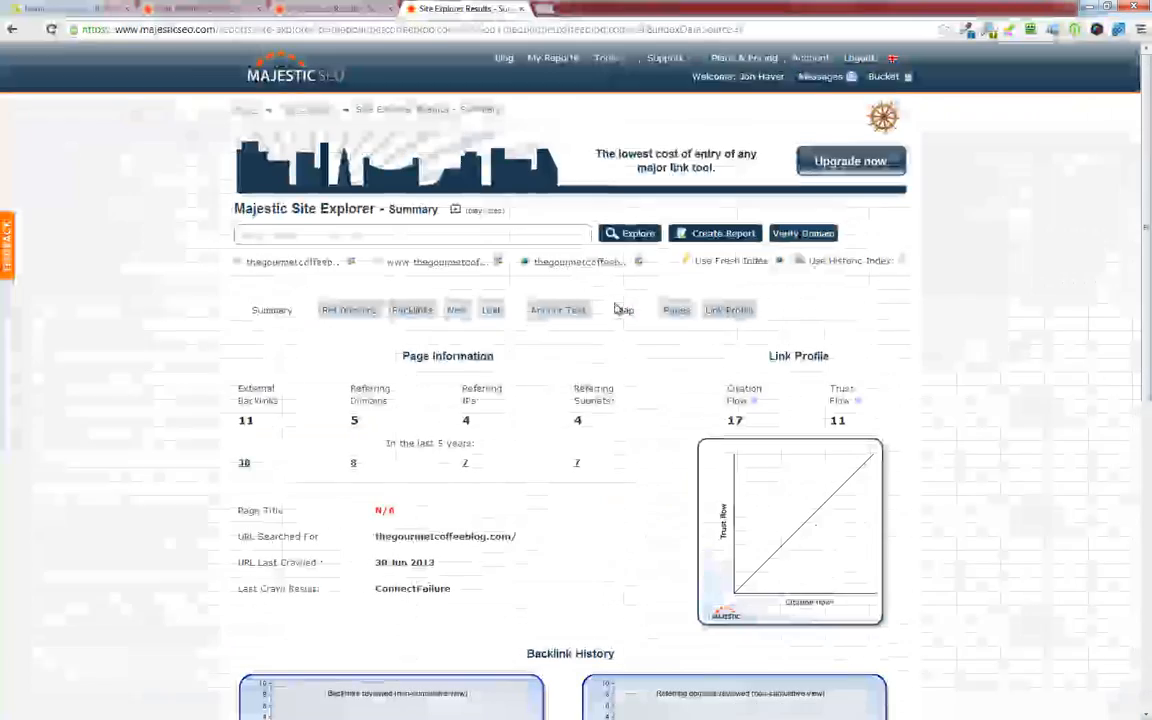
key(alt+Tab)
text(17)
key(Tab)
text(11)
key(Return)
key(Up)
key(Up)
key(Left)
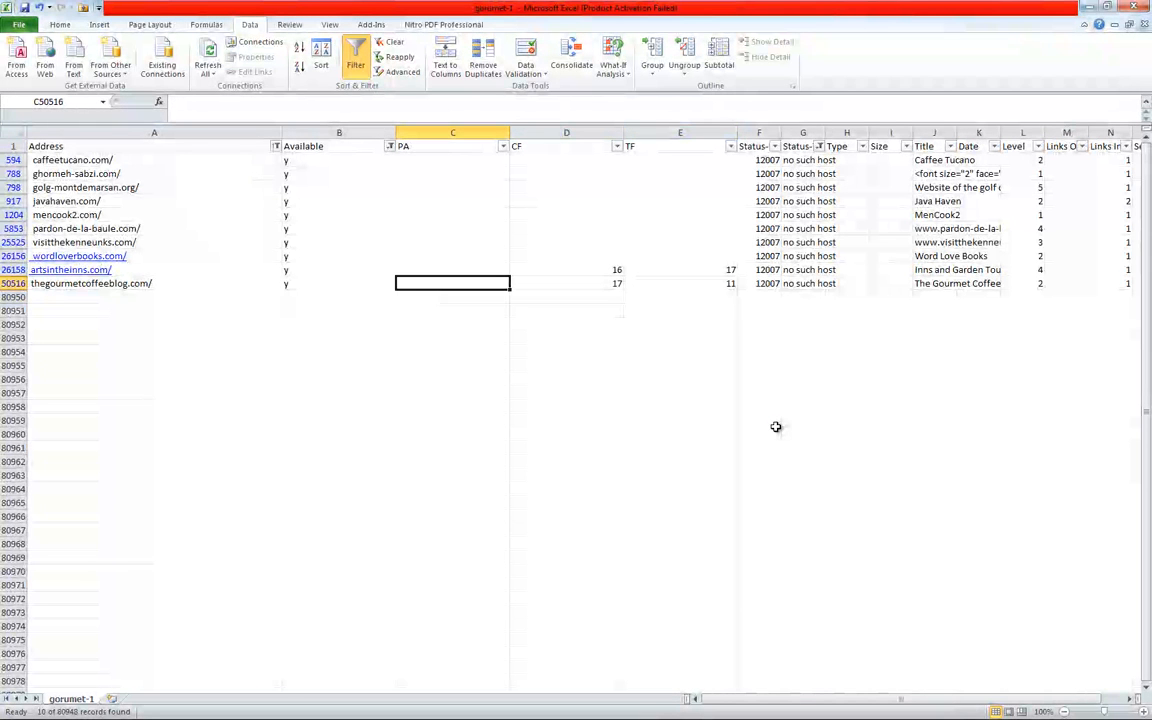
- Switch to the browser, open moz.com in a new tab and log in with the prefilled account credentials
key(alt+Tab)
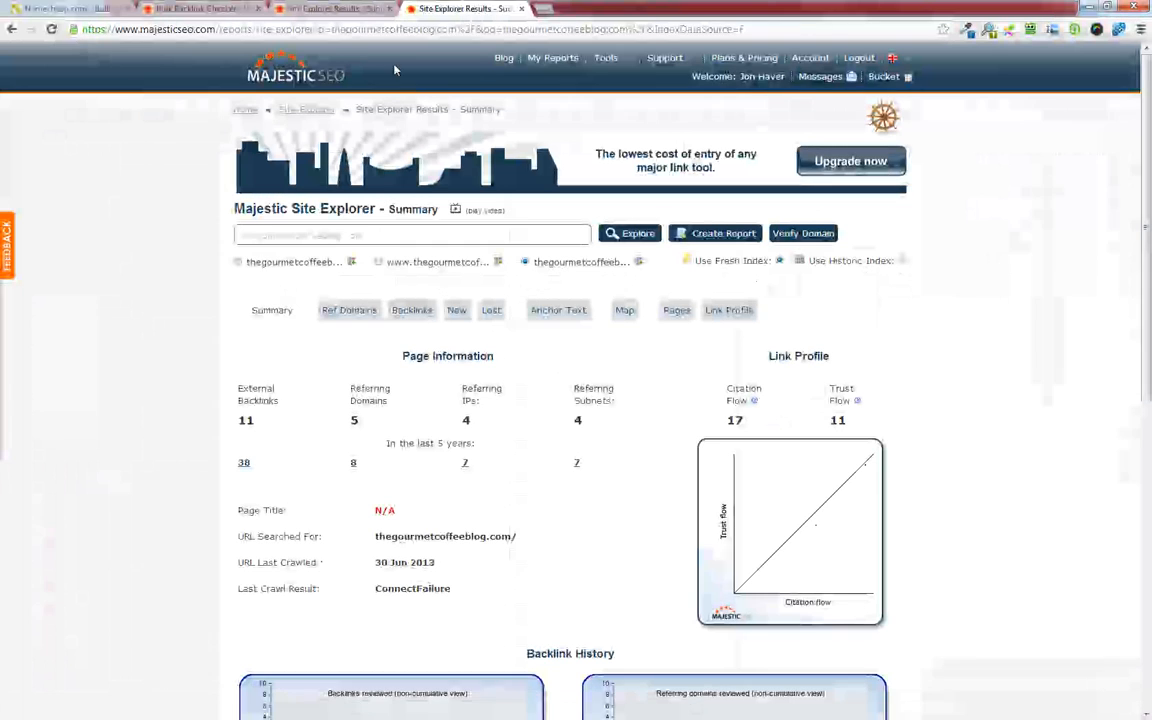
click(541, 9)
text(moz.com)
key(Return)
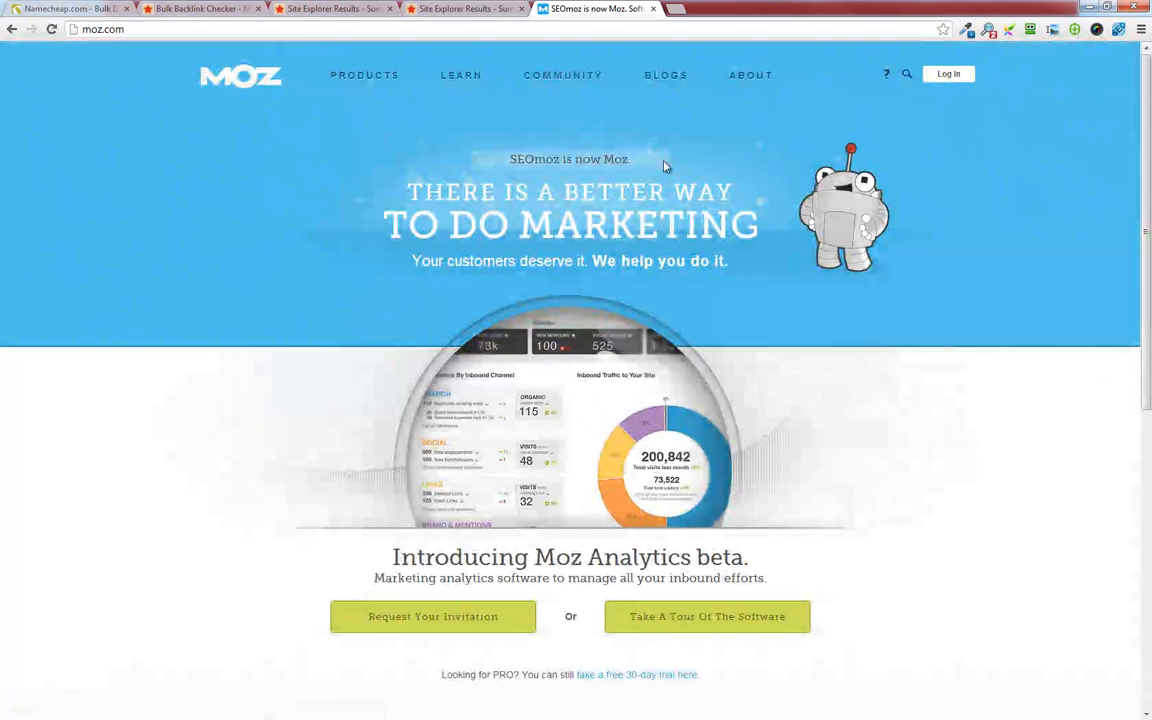
click(950, 77)
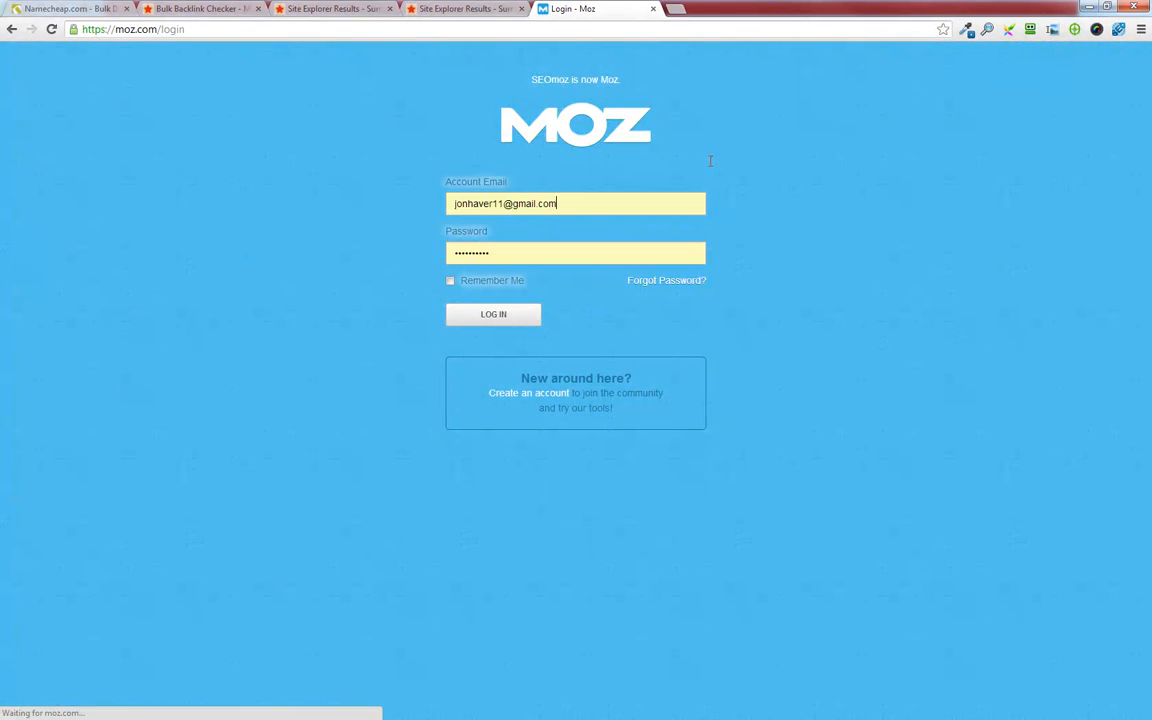
click(480, 320)
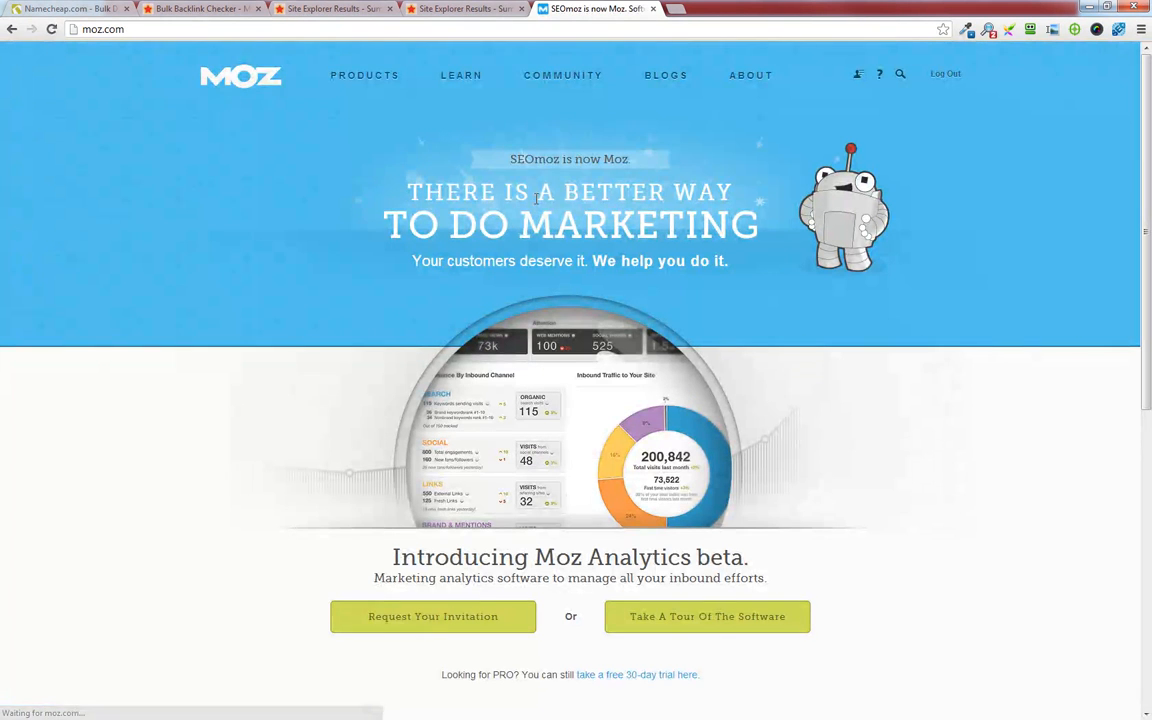
- Go to opensiteexplorer.org in the Moz tab and search for thegourmetcoffeeblog.com/, copied from its Majestic report
click(400, 30)
text(opensiteexplorer.org)
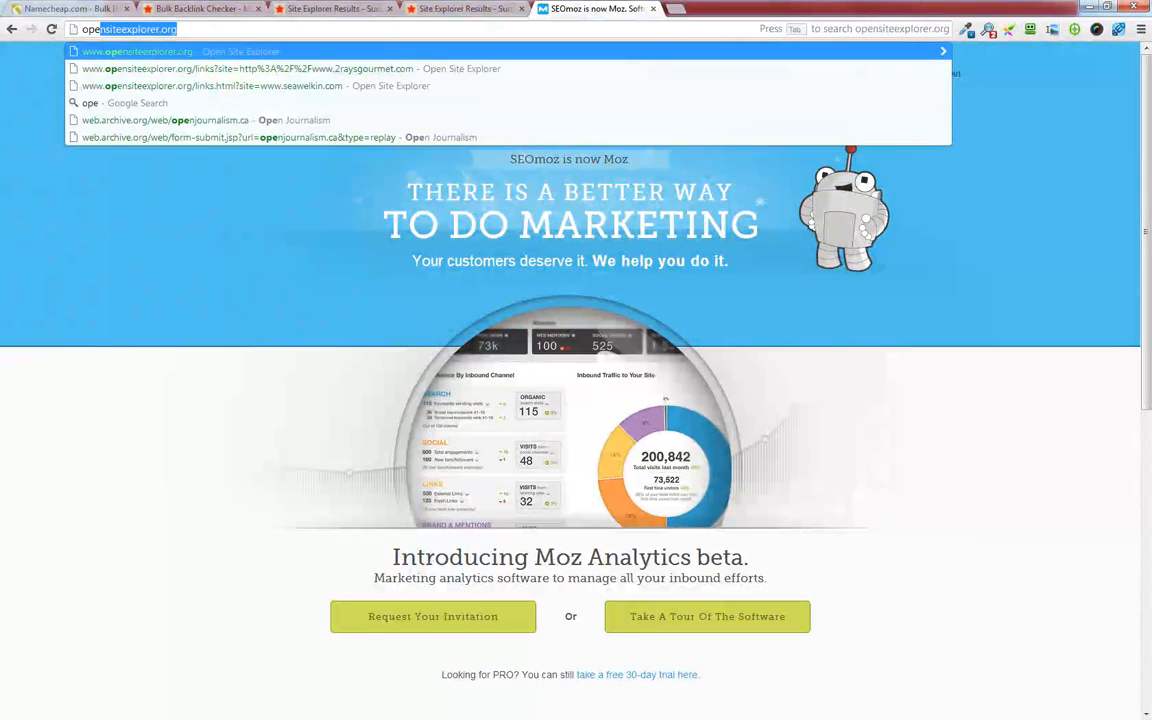
key(Return)
key(ctrl+shift+Tab)
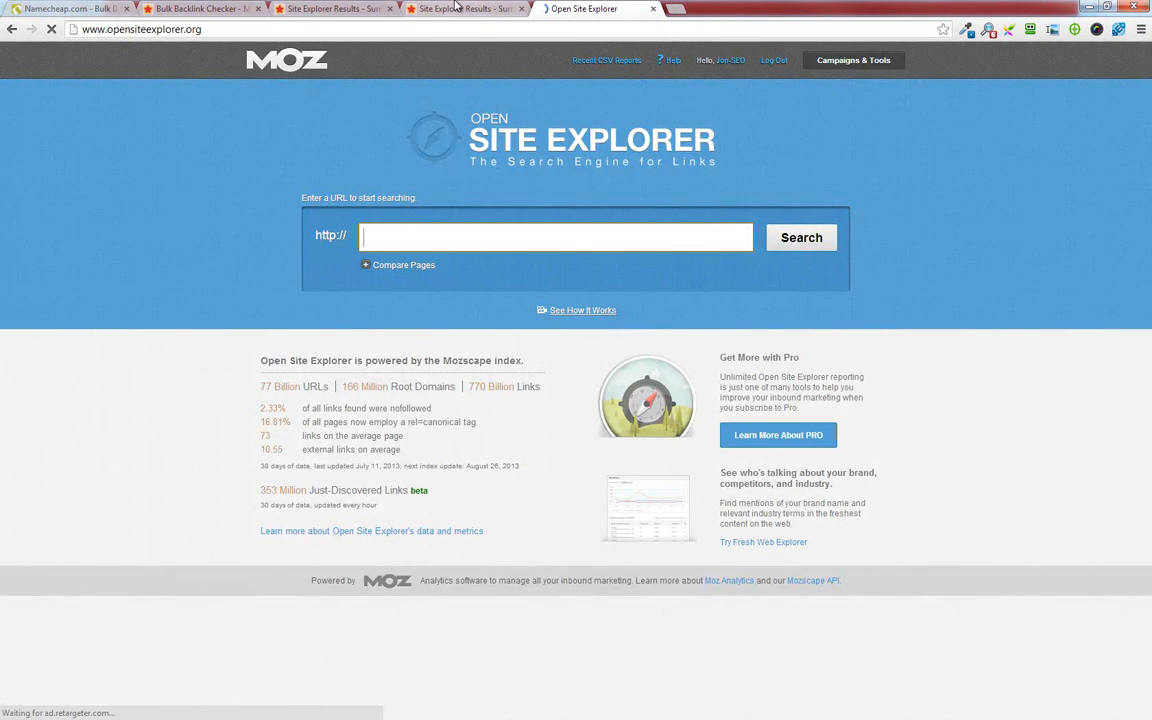
drag(364, 234, 152, 213)
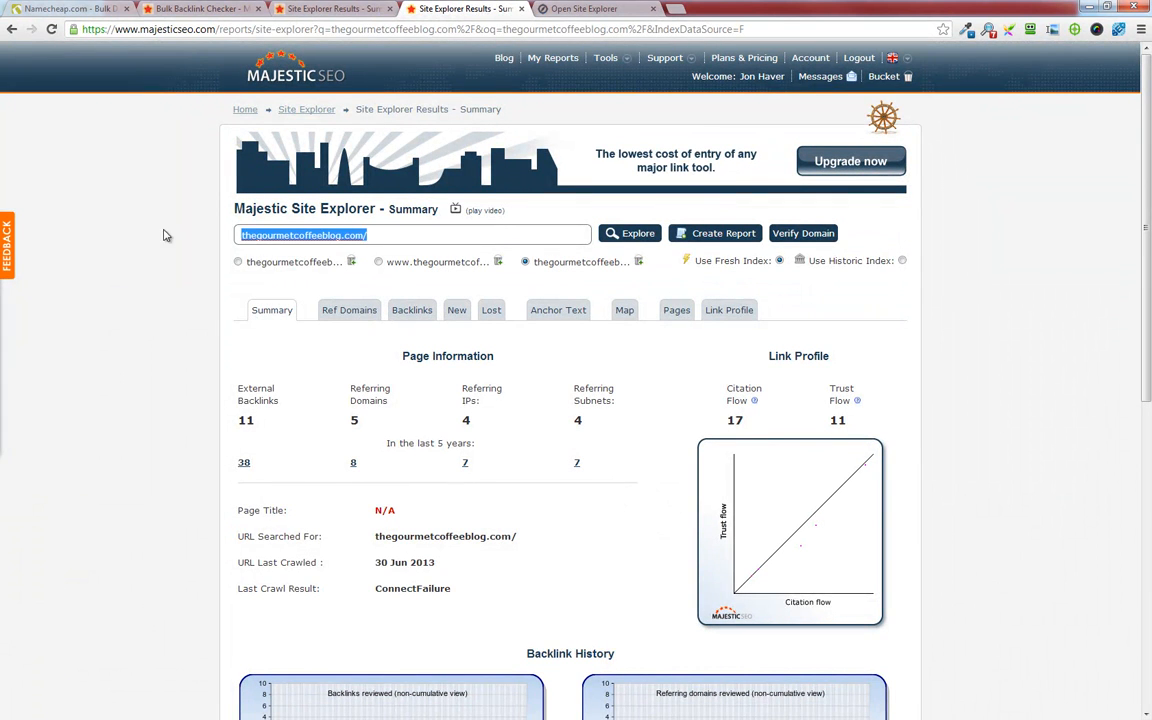
key(ctrl+Tab)
key(ctrl+v)
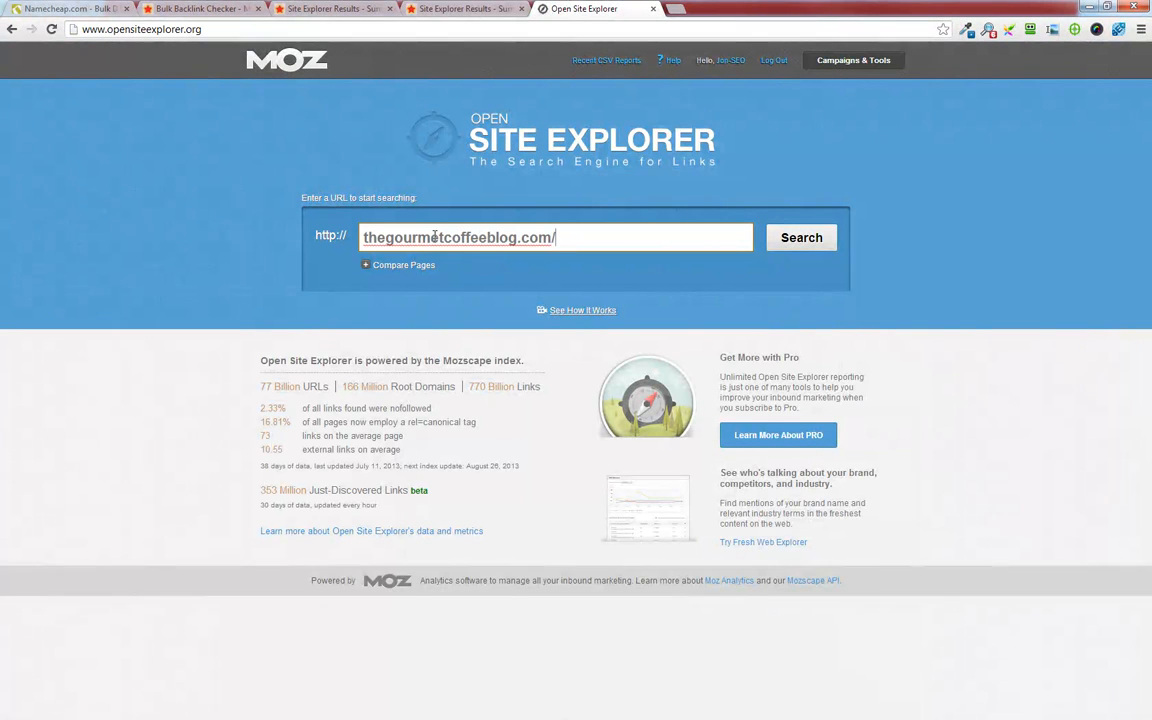
key(Return)
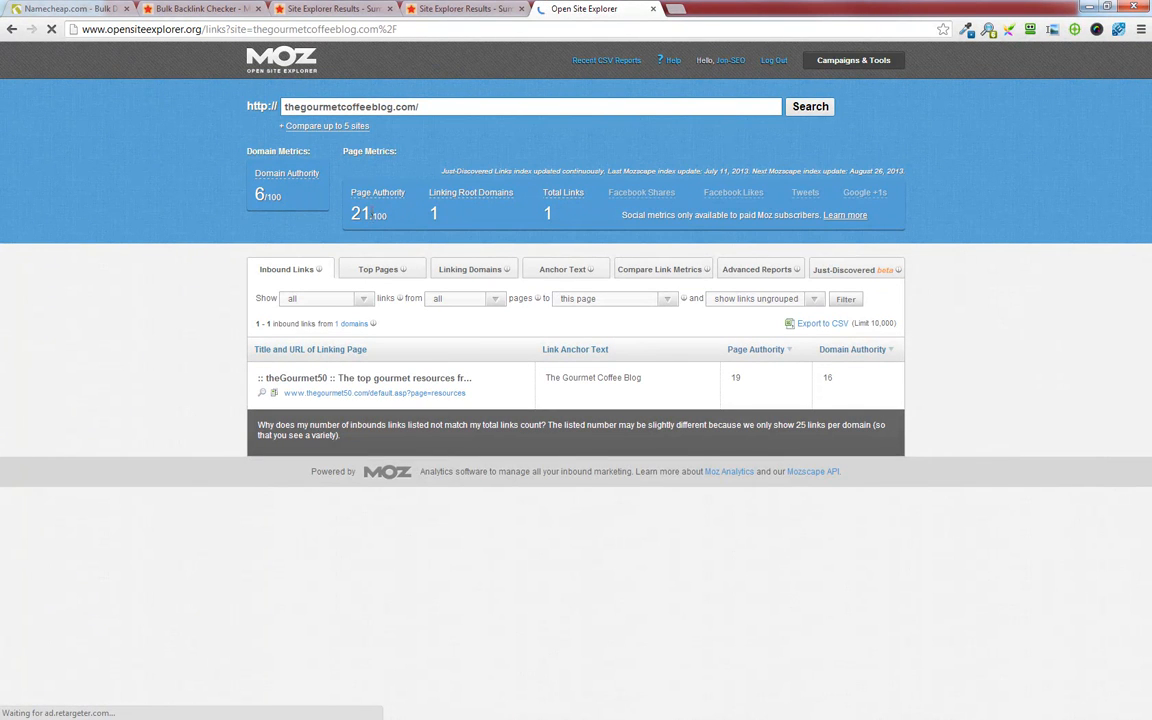
- Switch to Excel and record PA 21 for thegourmetcoffeeblog.com/ in row 50516
key(alt+Tab)
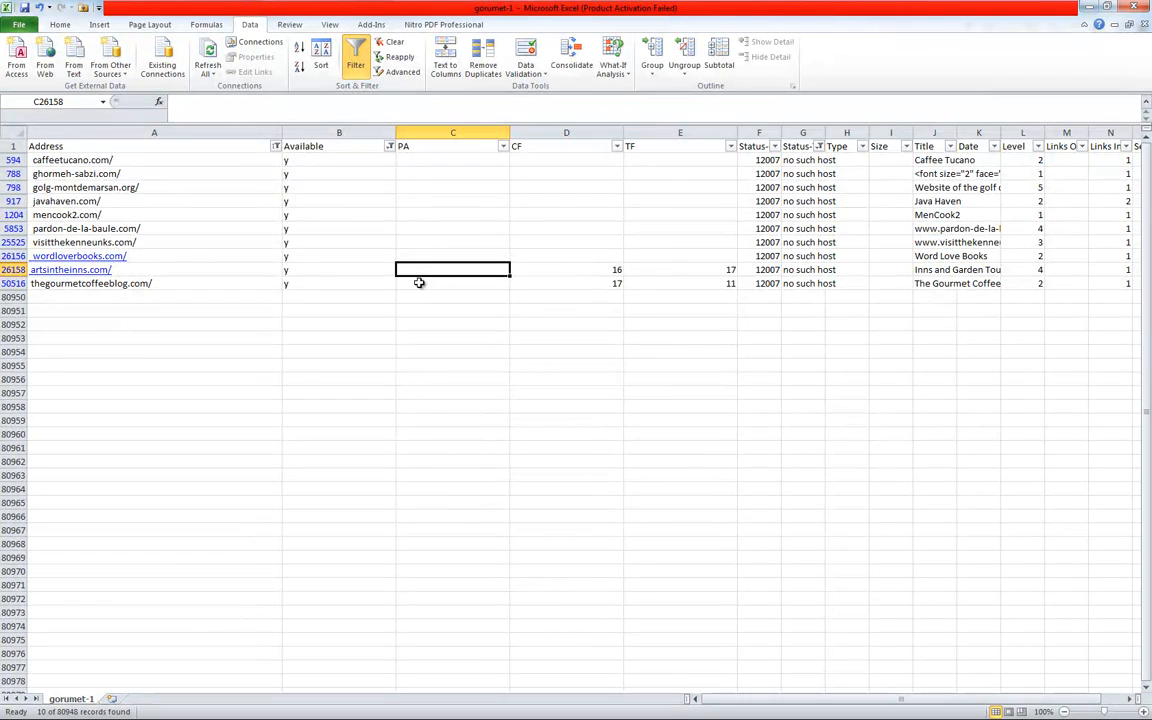
key(Down)
text(21)
key(Up)
key(alt+Tab)
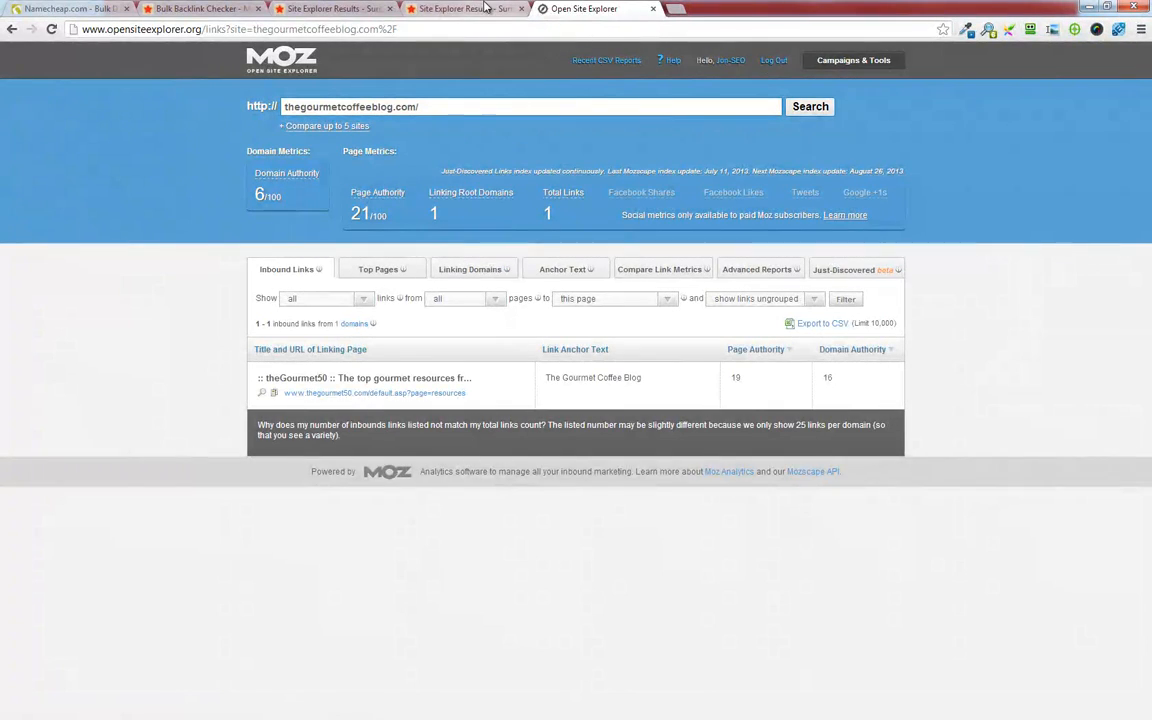
click(333, 8)
drag(237, 145, 232, 143)
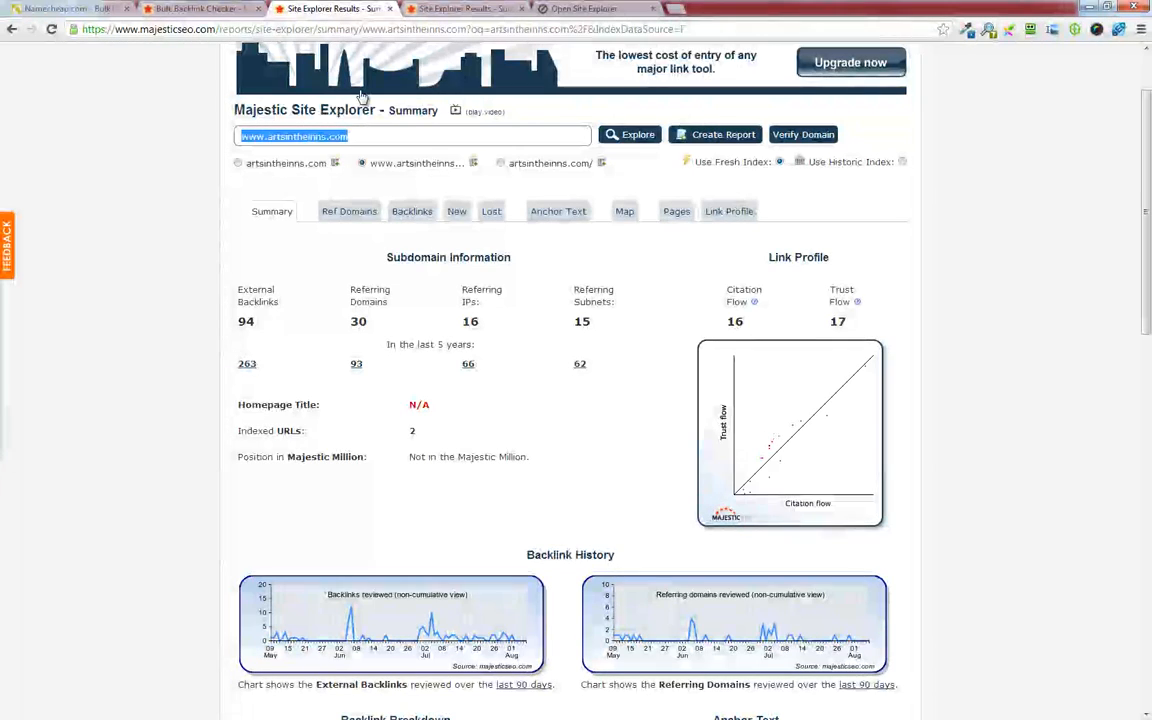
click(558, 9)
drag(463, 108, 163, 122)
key(ctrl+v)
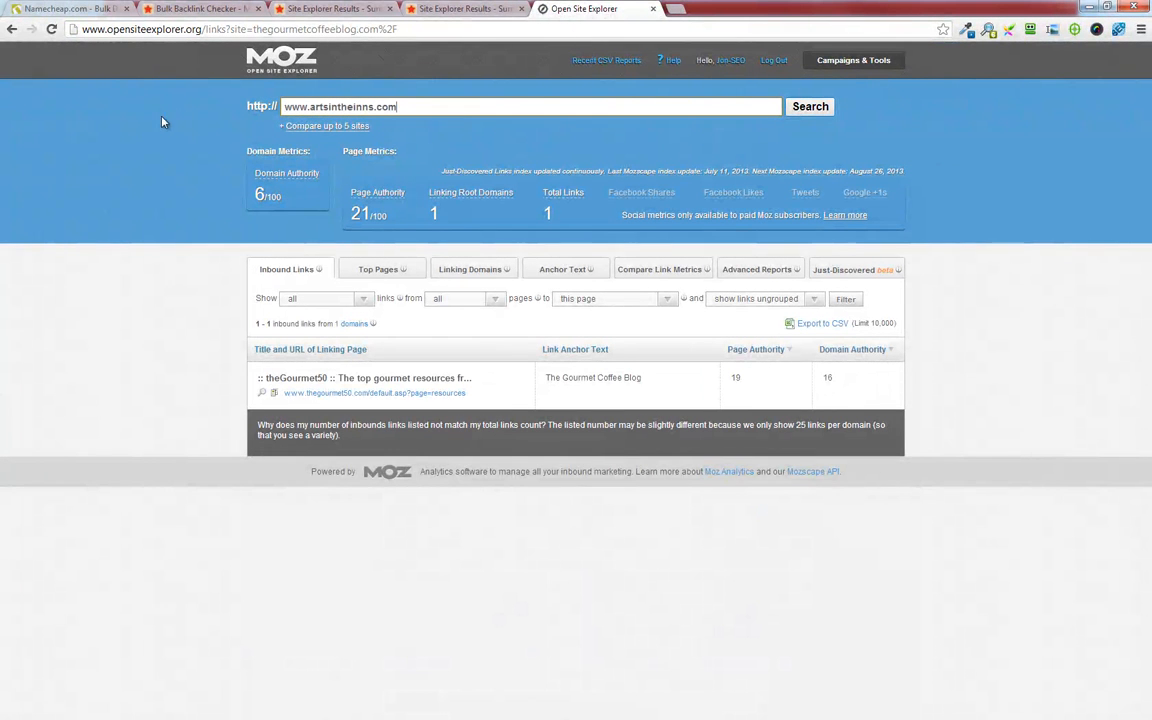
key(Return)
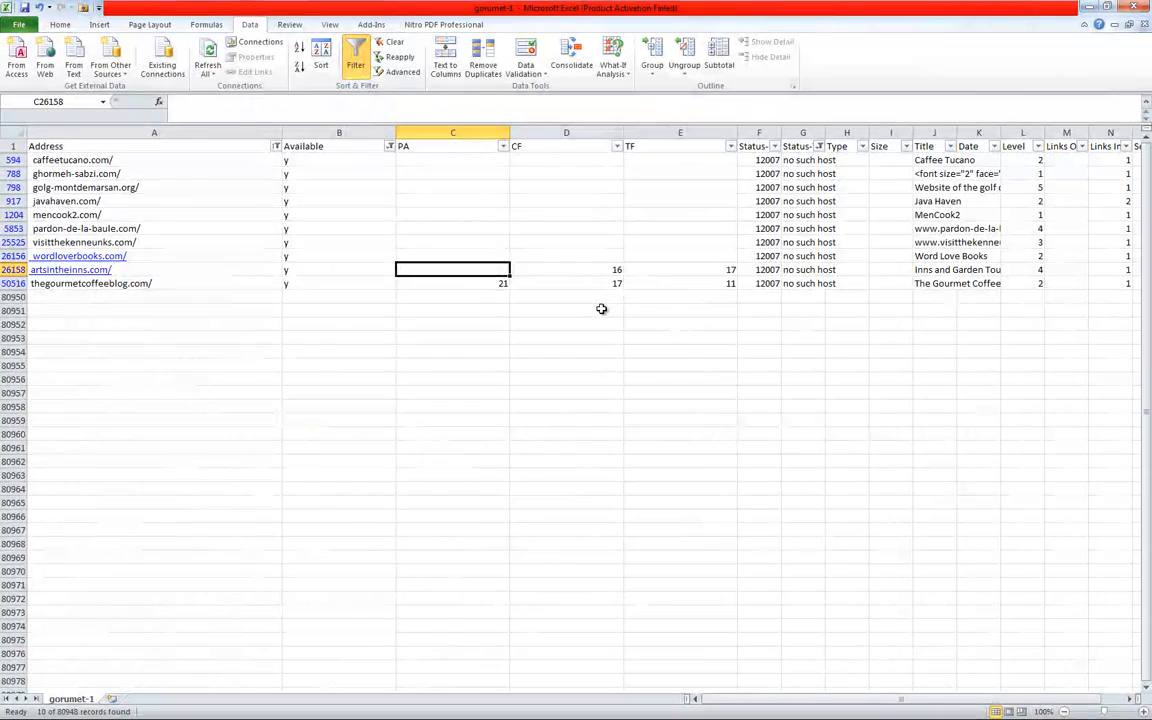
- Record PA 39 for artsintheinns.com/ in row 26158 of the Excel sheet
text(39)
key(Tab)
key(Tab)
key(shift+Tab)
key(Home)
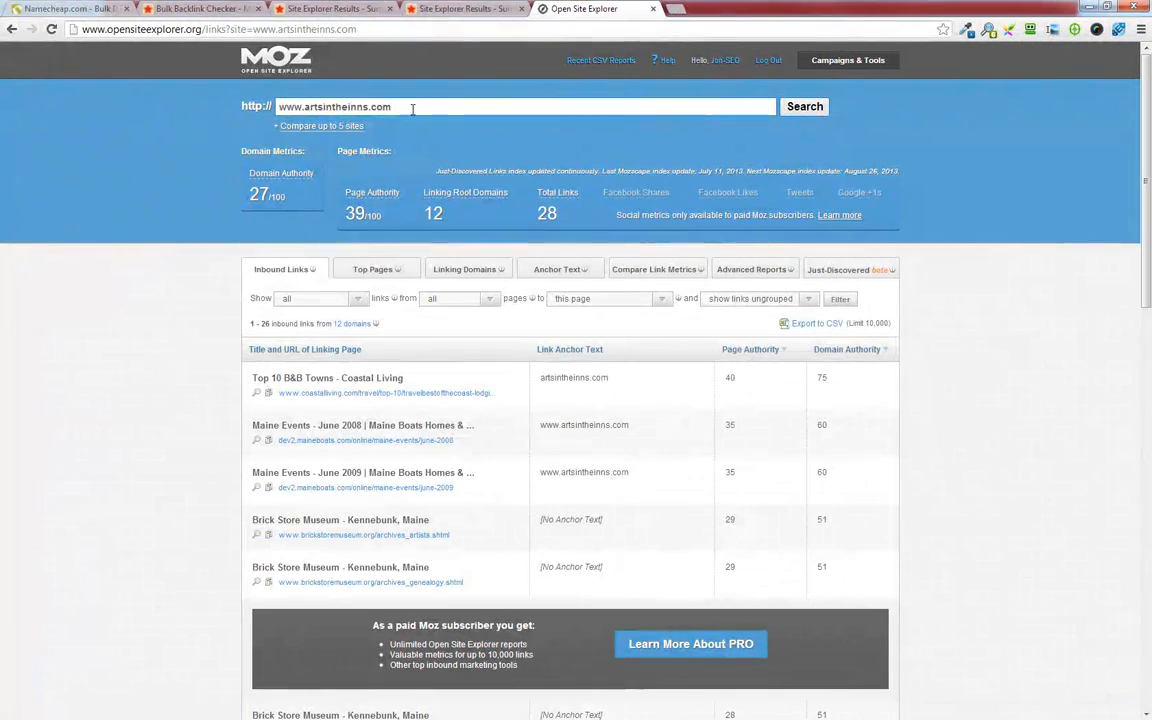
drag(412, 110, 200, 107)
key(ctrl+c)
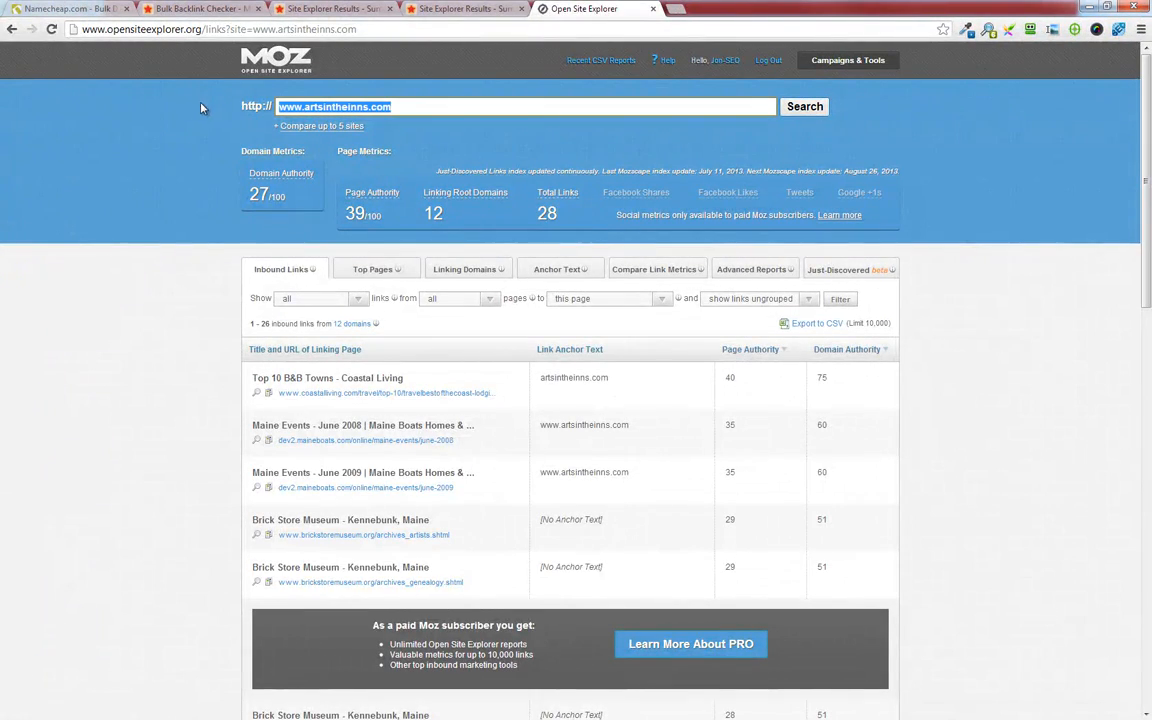
key(ctrl+t)
text(archive.org)
key(Return)
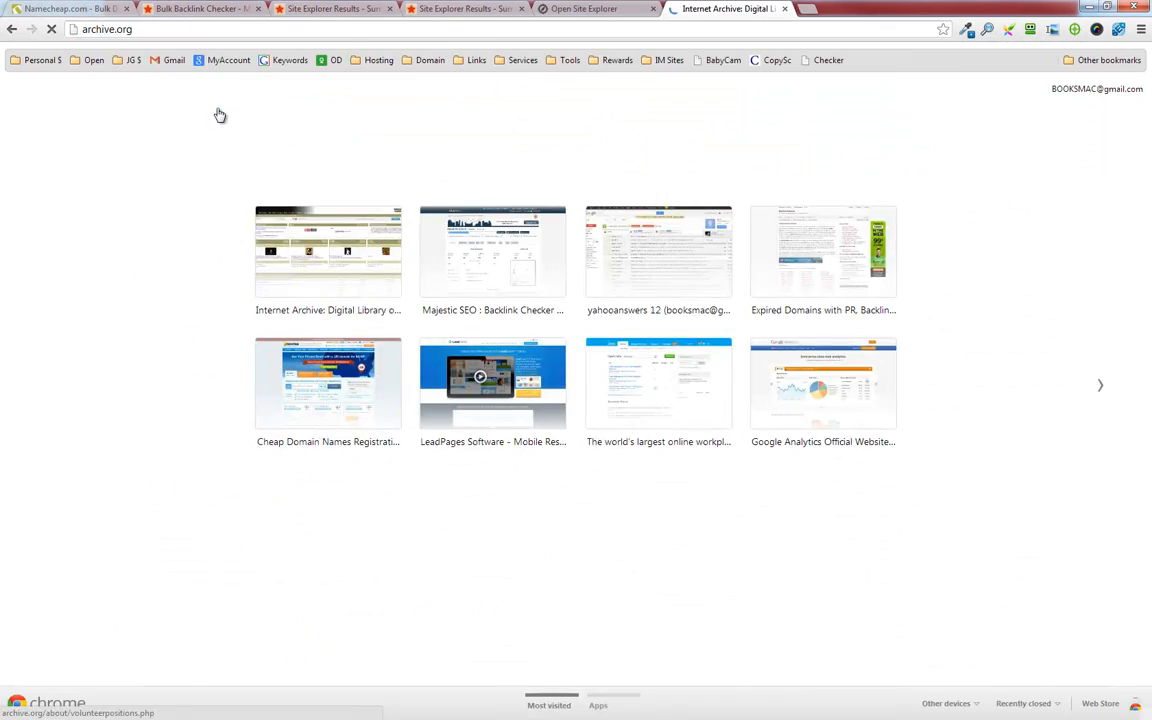
click(597, 195)
key(ctrl+v)
click(647, 215)
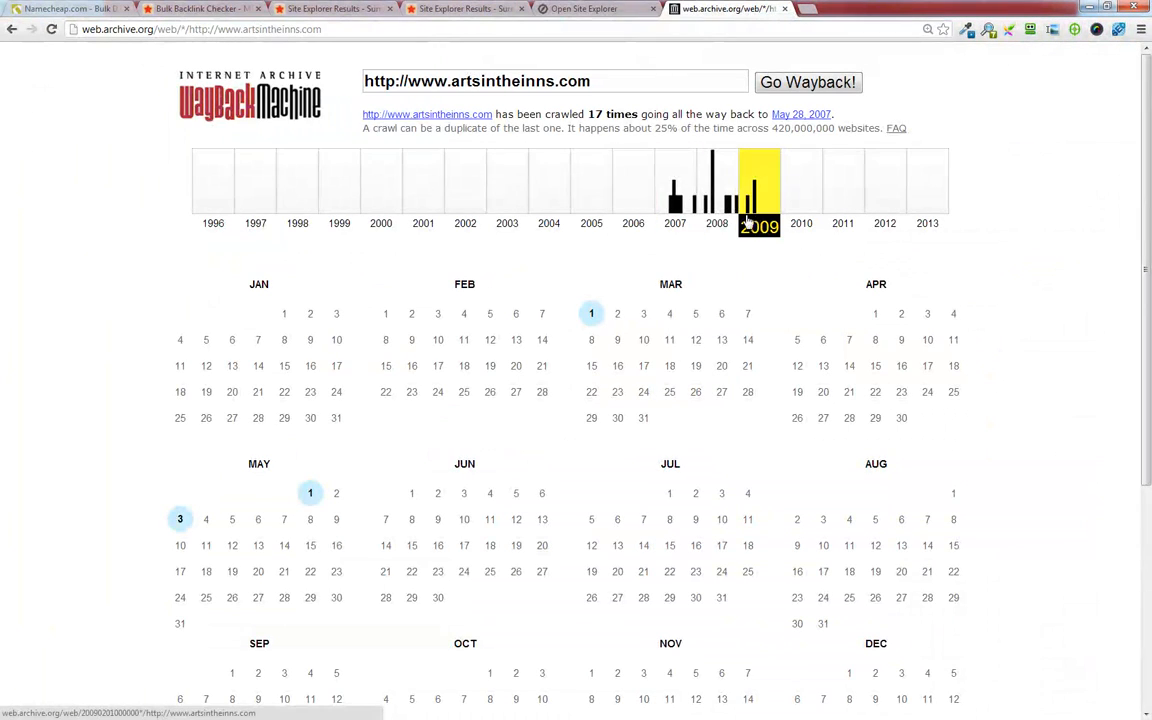
scroll(570, 430, down, 5)
scroll(555, 468, up, 5)
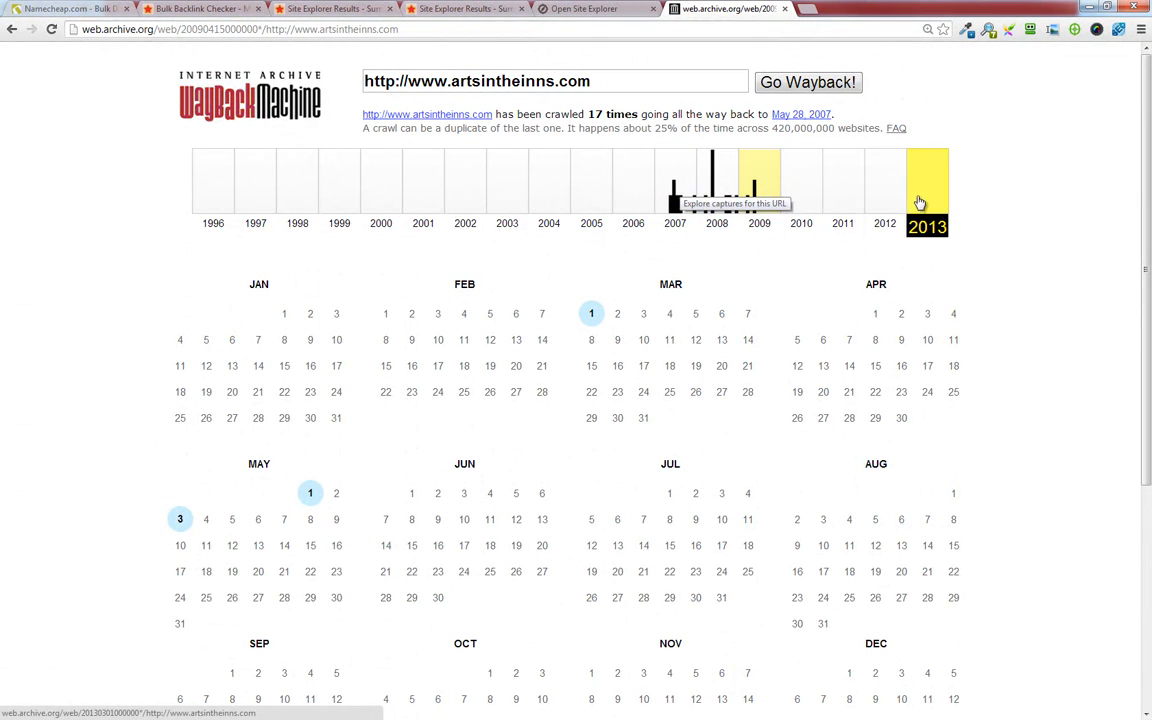
click(592, 316)
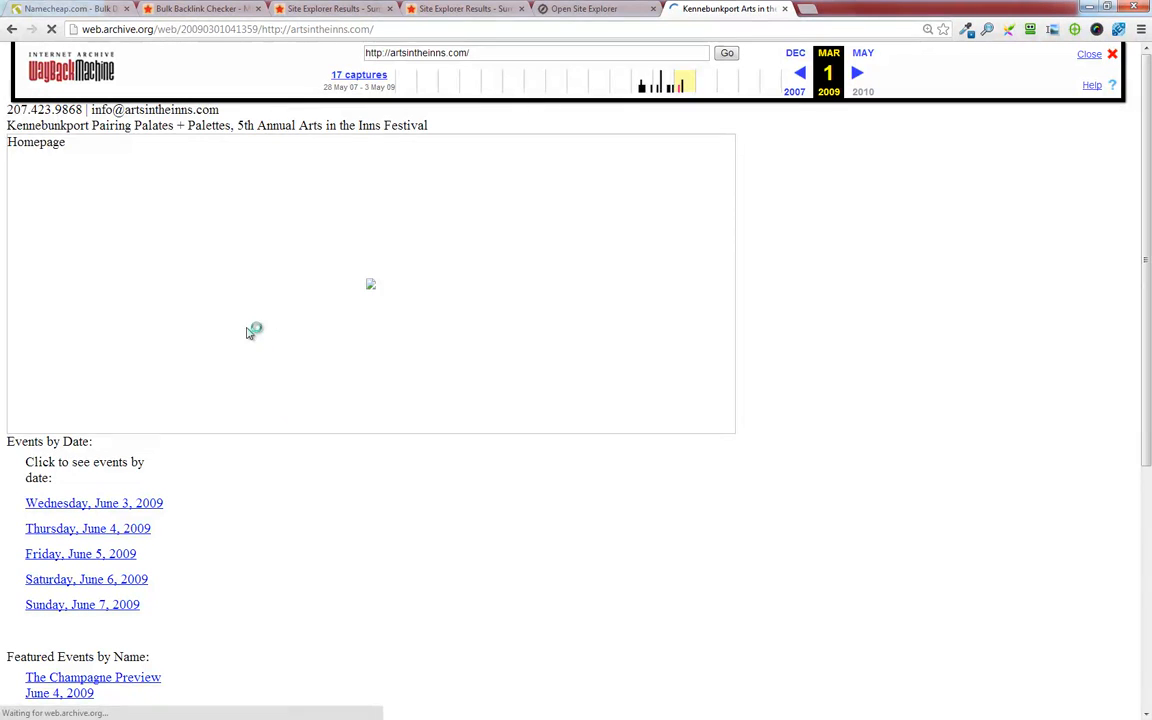
scroll(270, 414, down, 4)
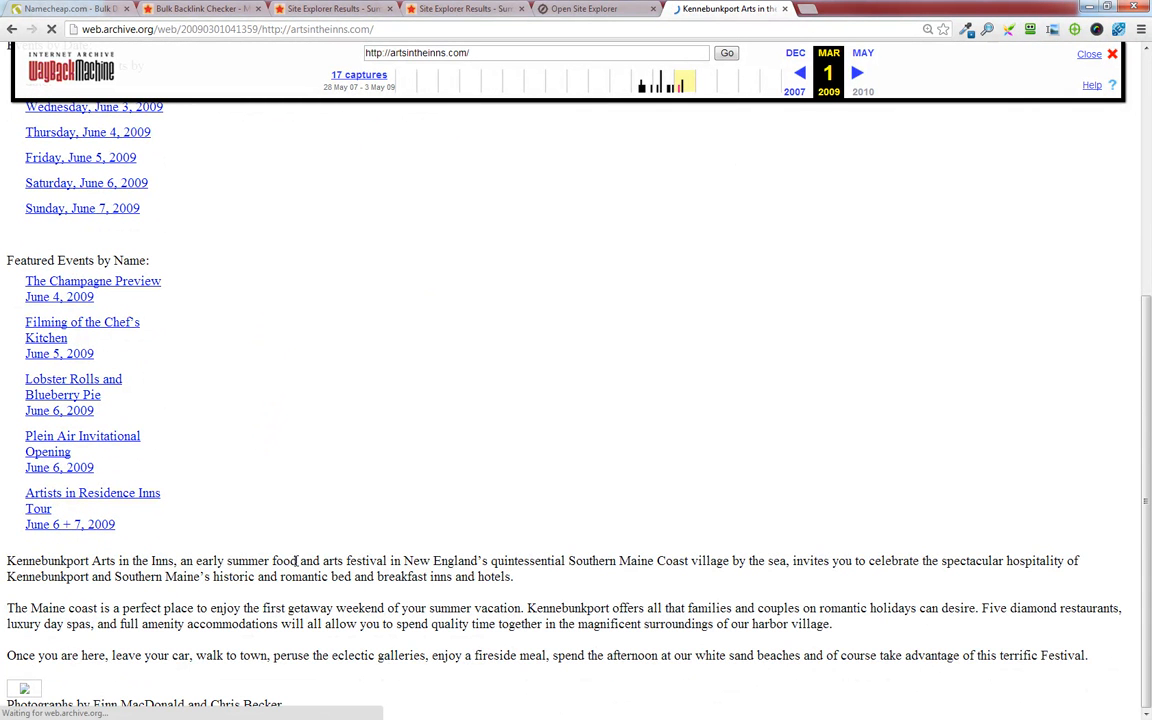
scroll(507, 605, up, 4)
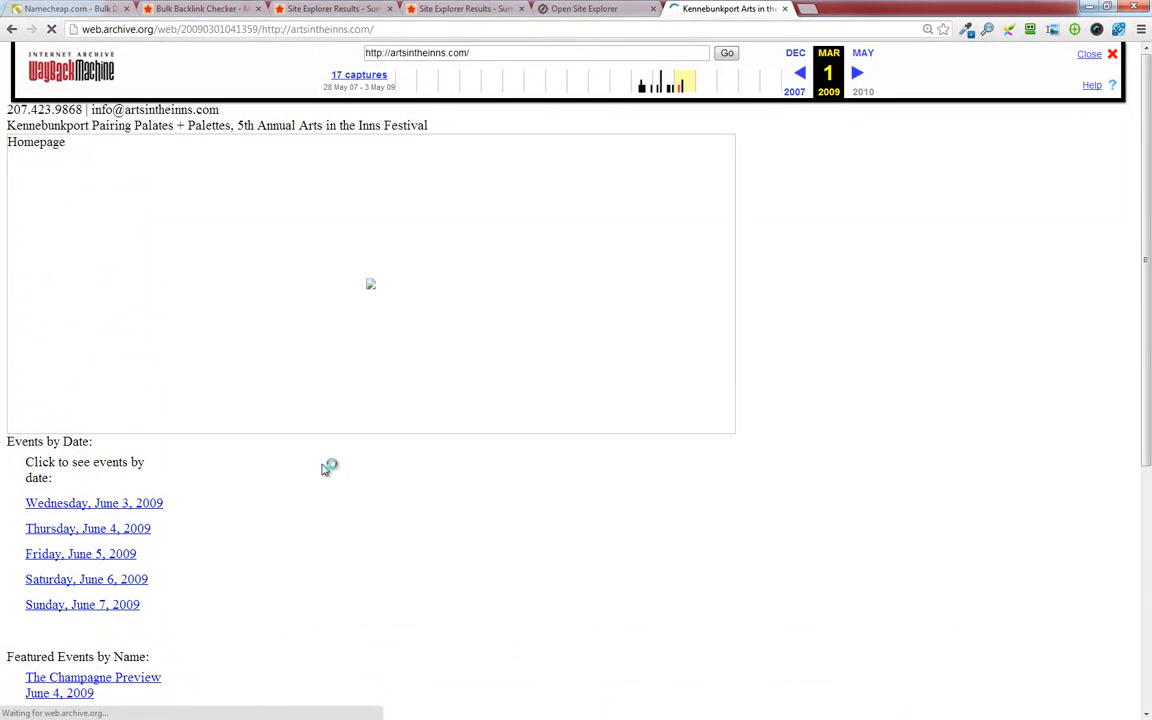
scroll(388, 517, down, 4)
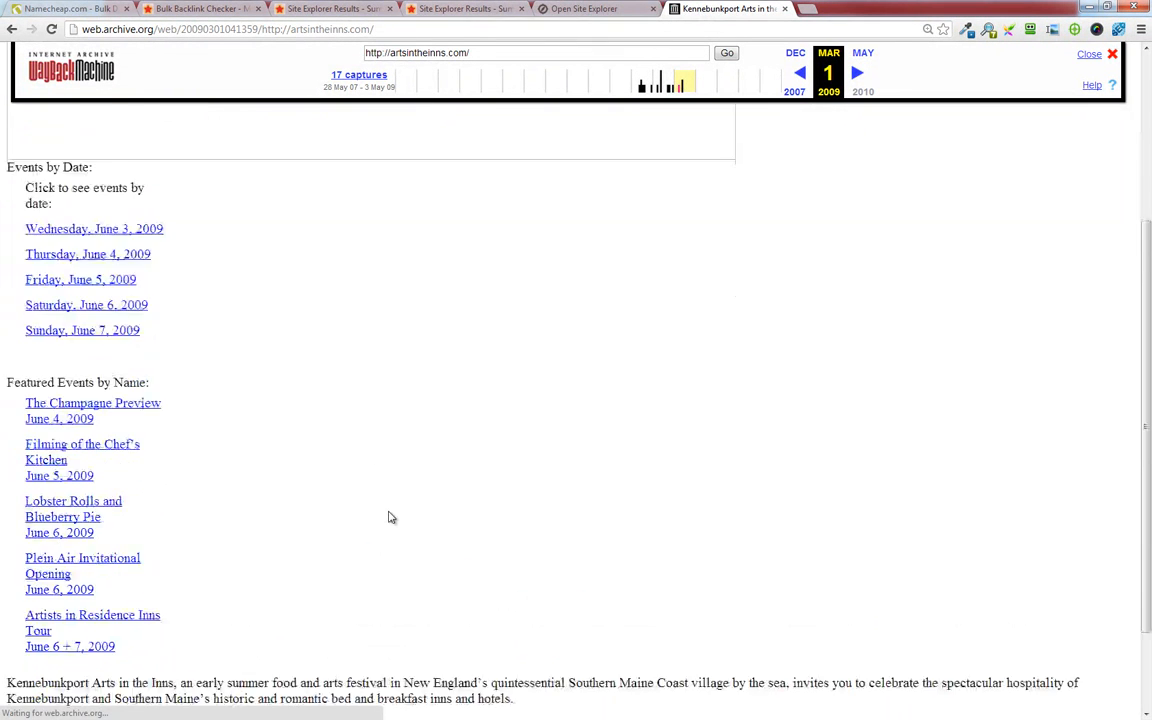
scroll(373, 525, up, 4)
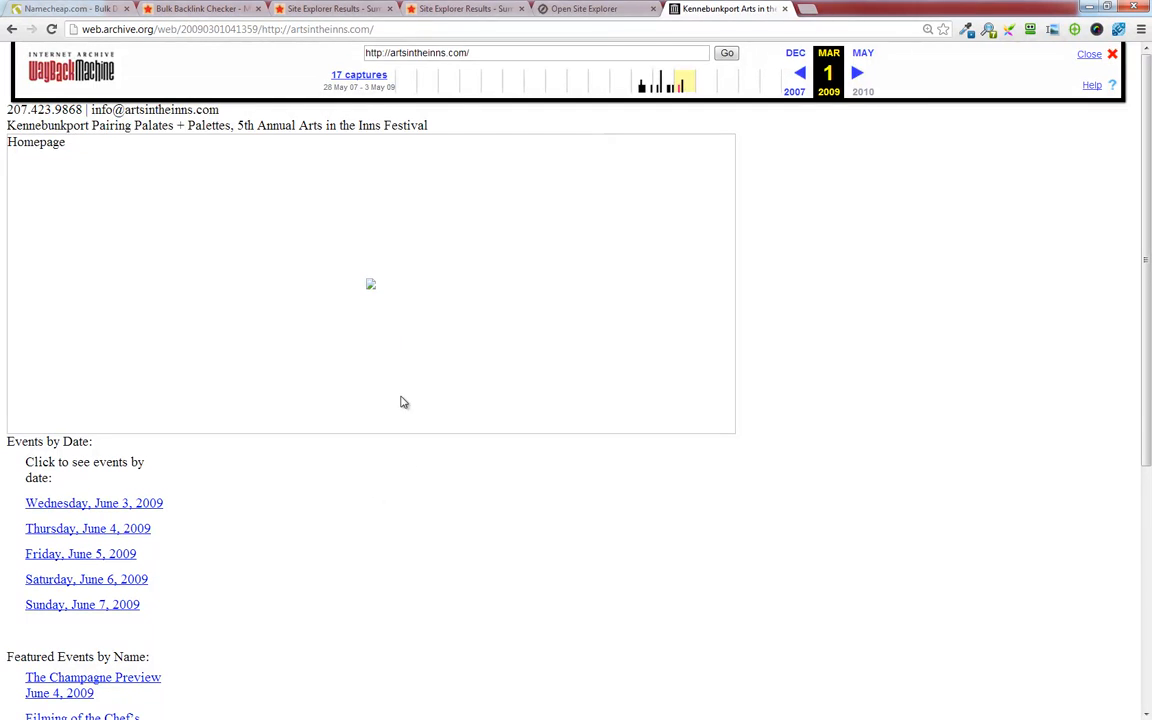
click(584, 9)
click(505, 8)
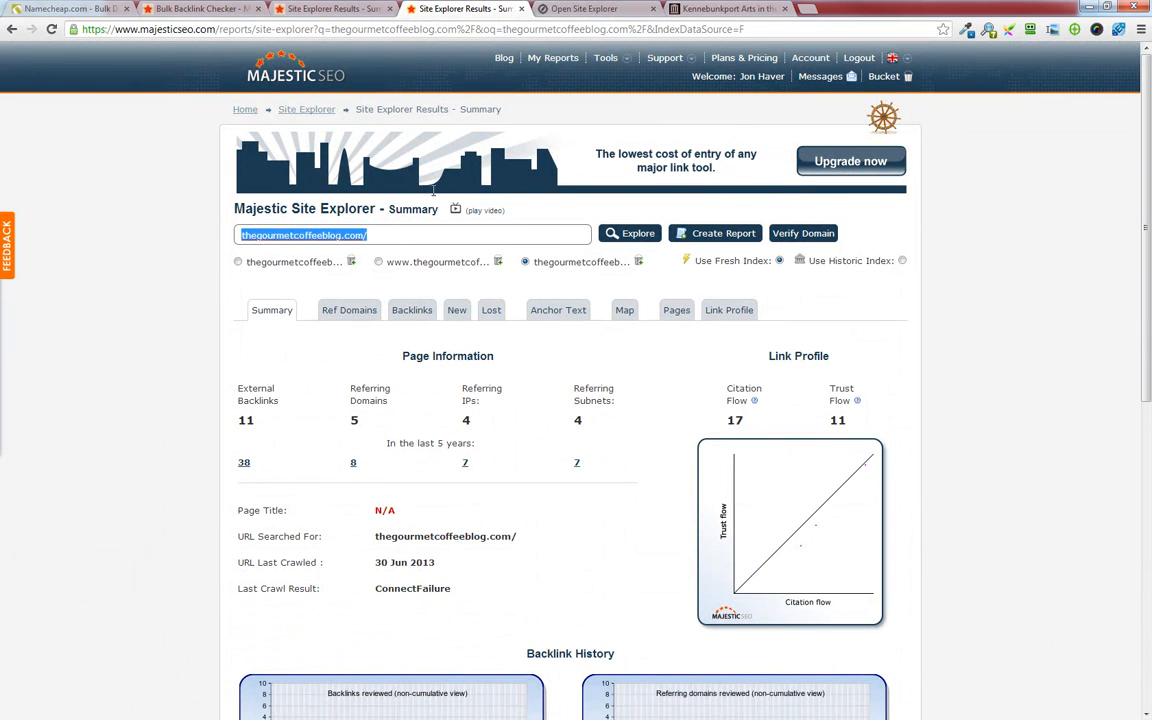
click(357, 8)
scroll(565, 325, down, 4)
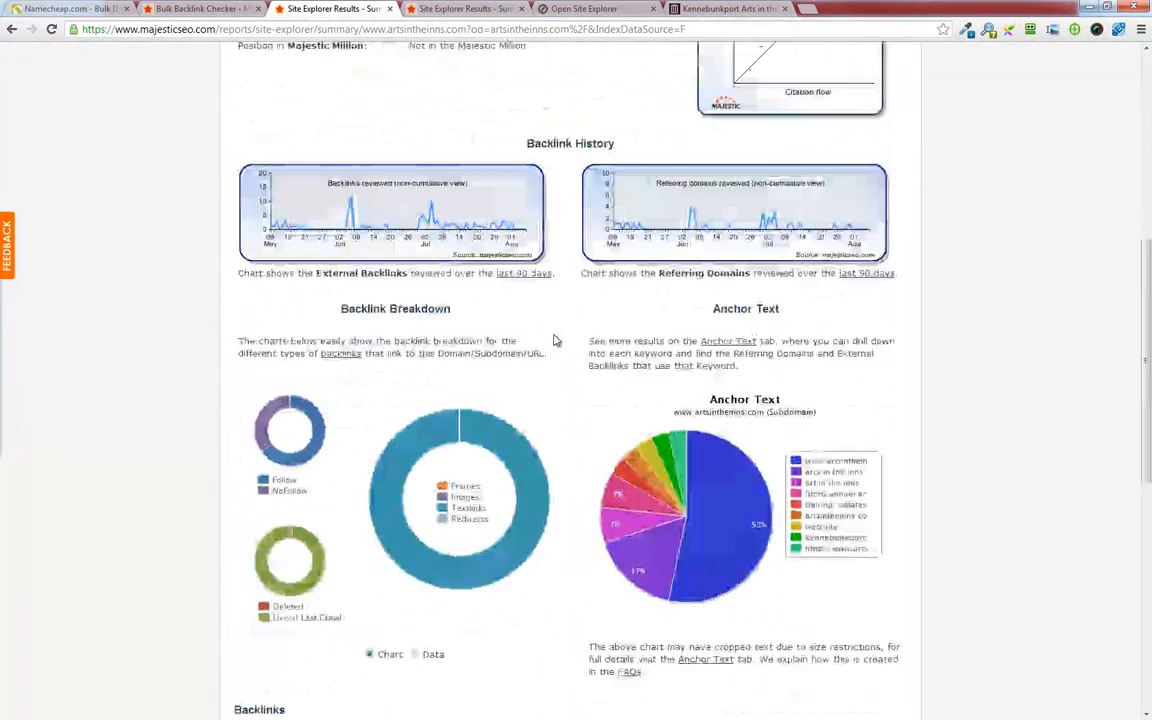
scroll(553, 340, up, 5)
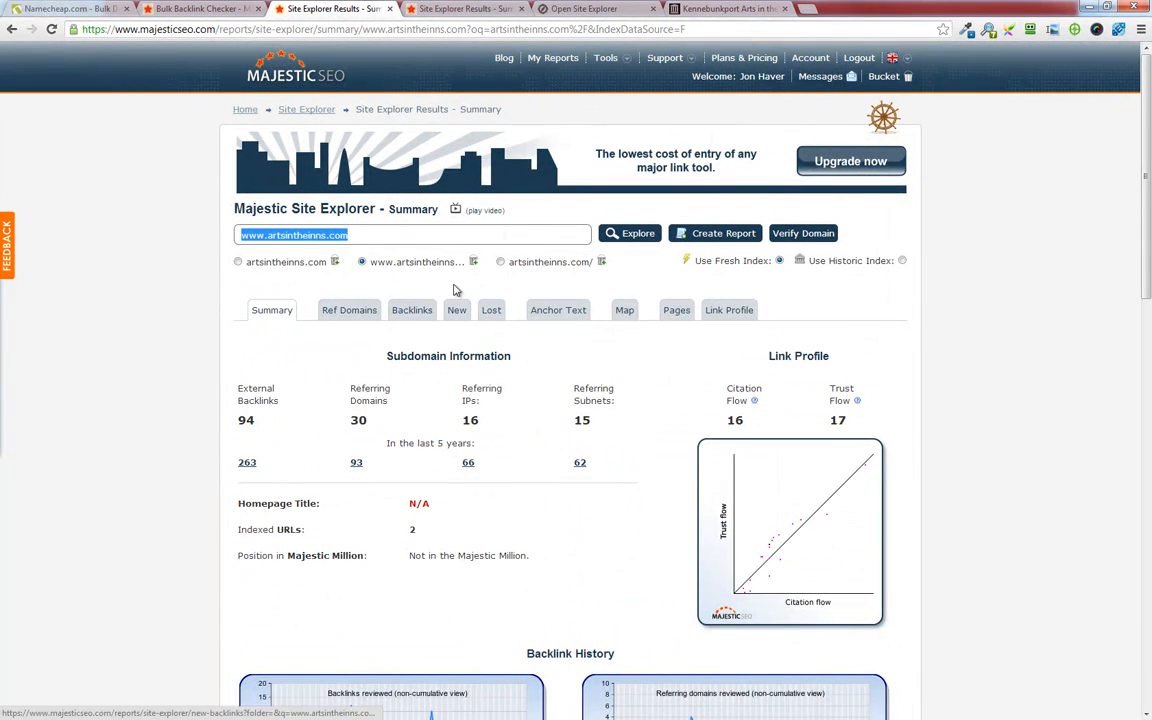